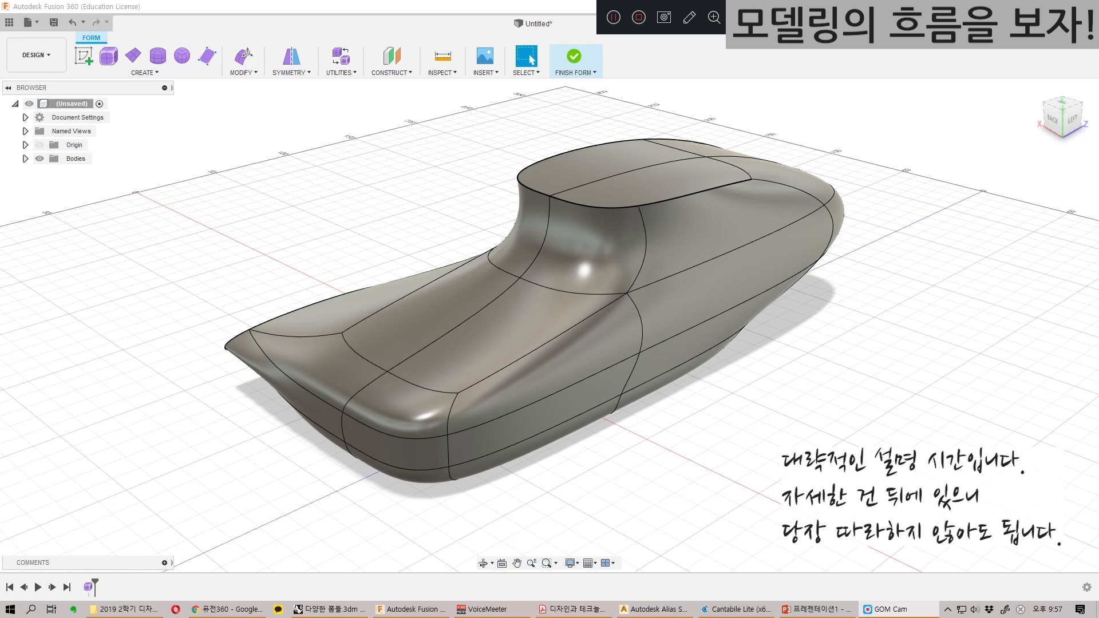
Step: Finish the T-Spline form edit and continue to the parametric workspace without returning to fix the body
{"action": "middle_click_drag", "start_coordinate": [435, 309], "coordinate": [710, 252], "text": "shift"}
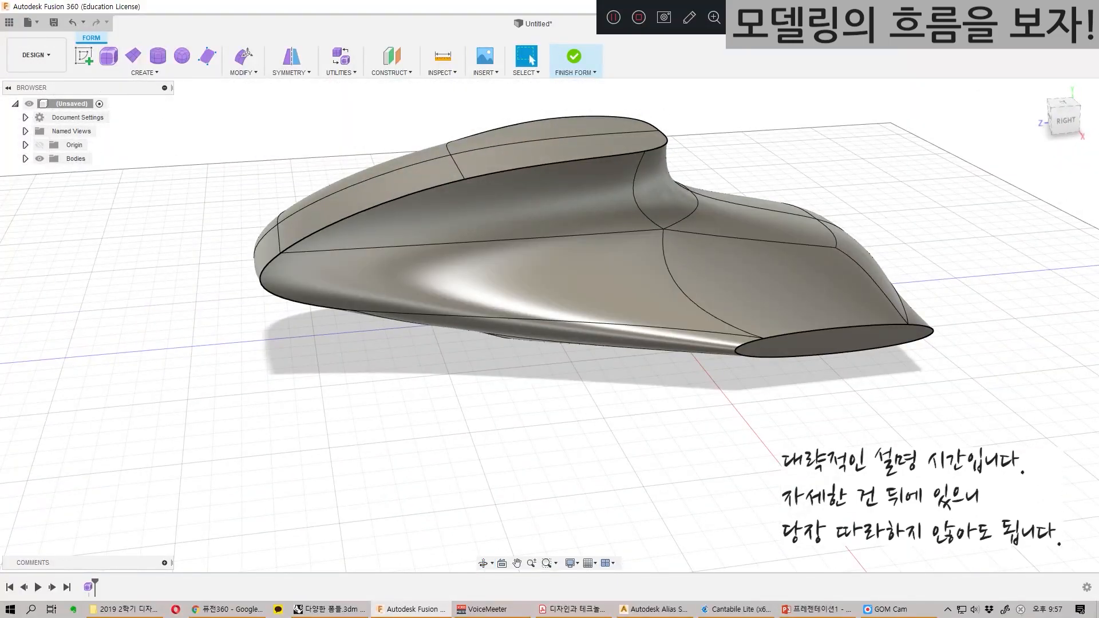
{"action": "left_click", "coordinate": [36, 55]}
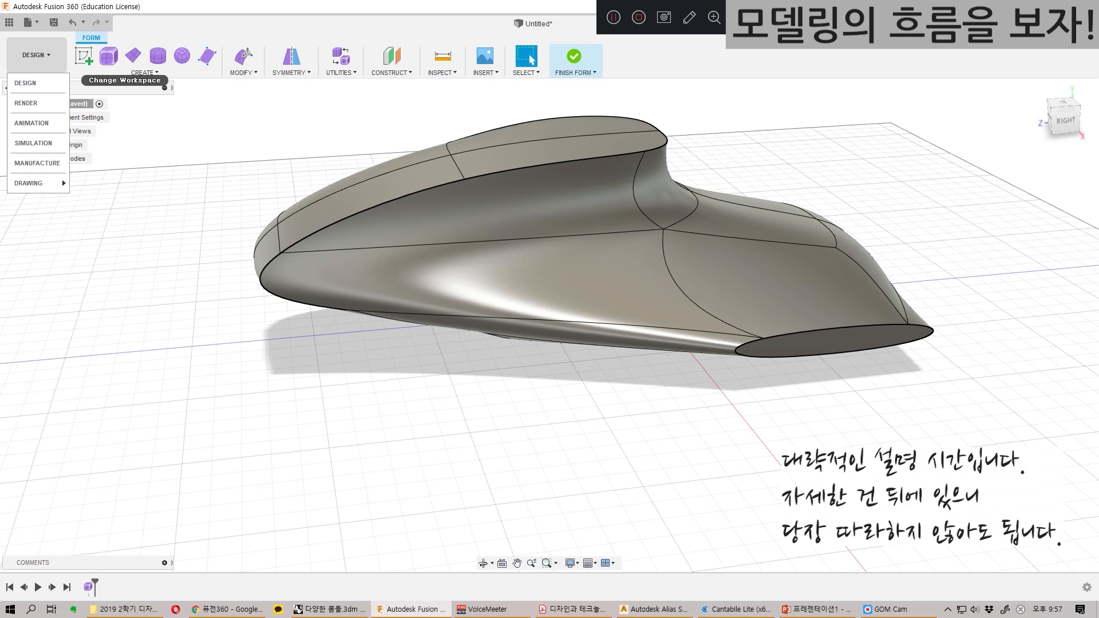
{"action": "left_click", "coordinate": [36, 55]}
{"action": "left_click", "coordinate": [574, 56]}
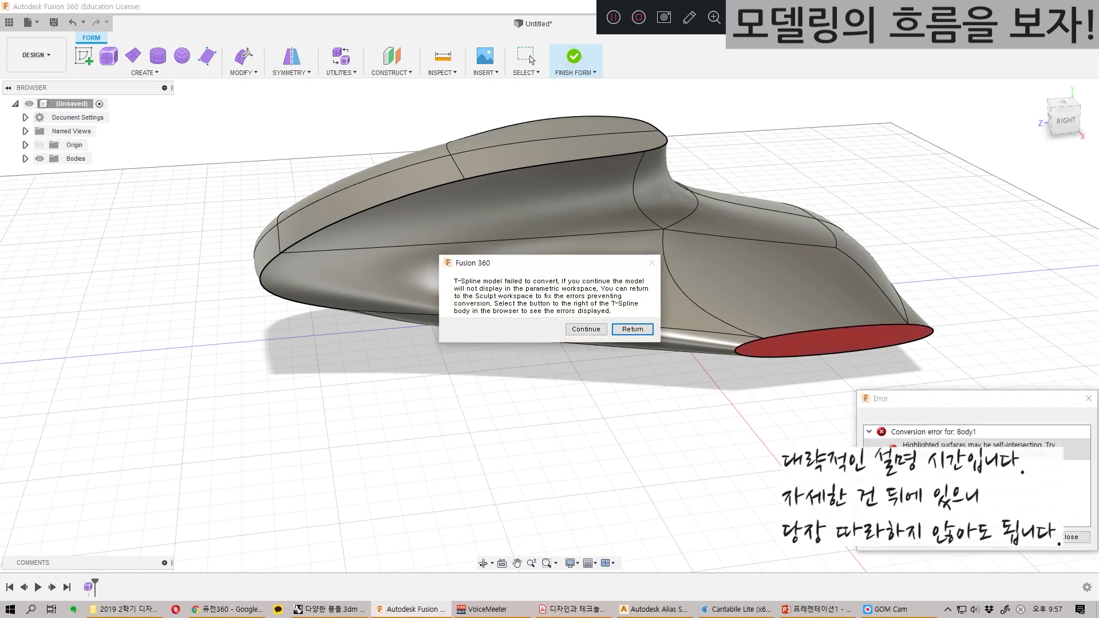
{"action": "left_click", "coordinate": [585, 329]}
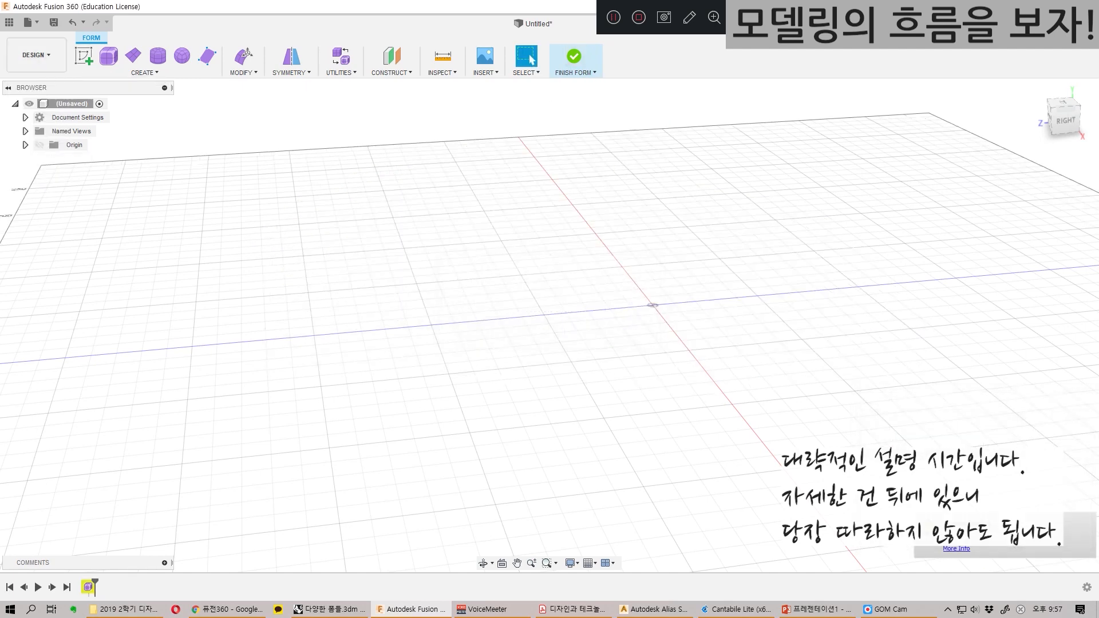
{"action": "middle_click_drag", "start_coordinate": [716, 275], "coordinate": [388, 319], "text": "shift"}
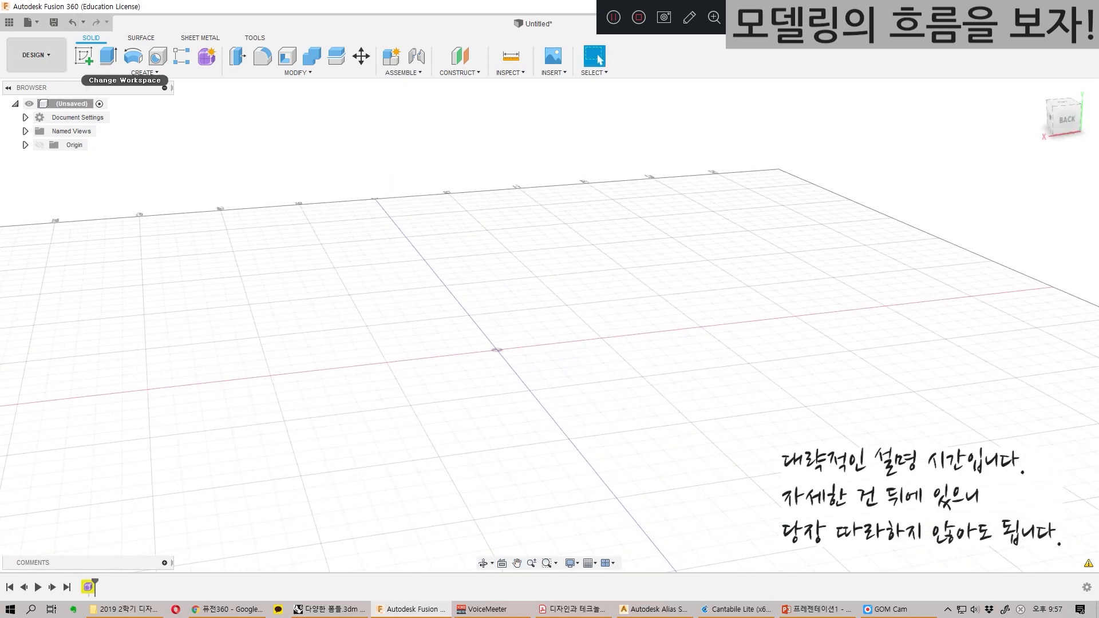
{"action": "left_click", "coordinate": [57, 63]}
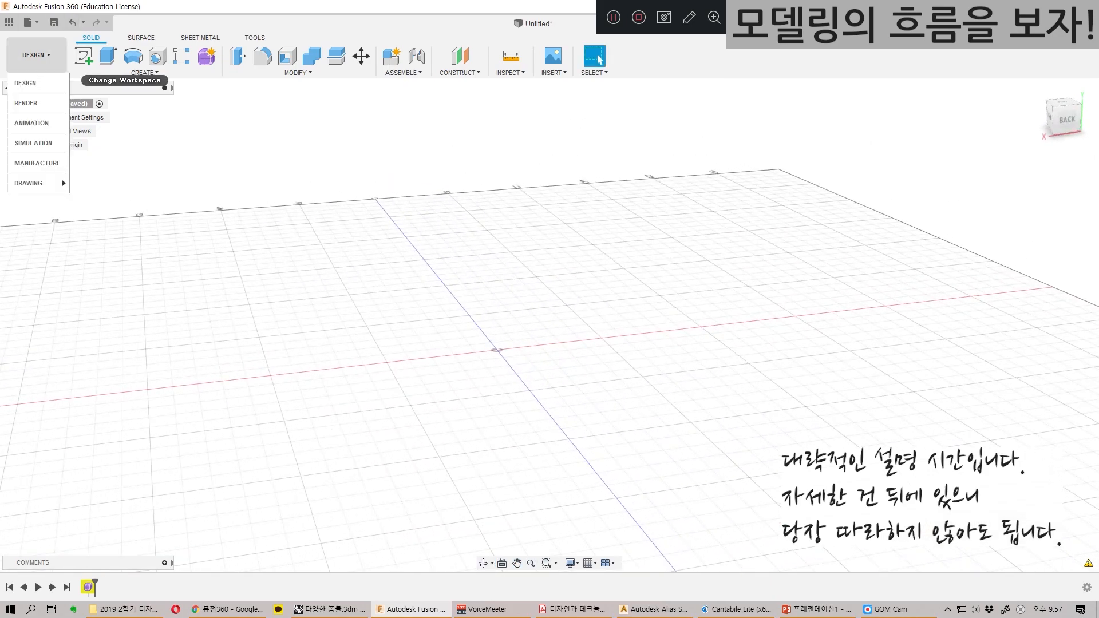
{"action": "left_click", "coordinate": [38, 83]}
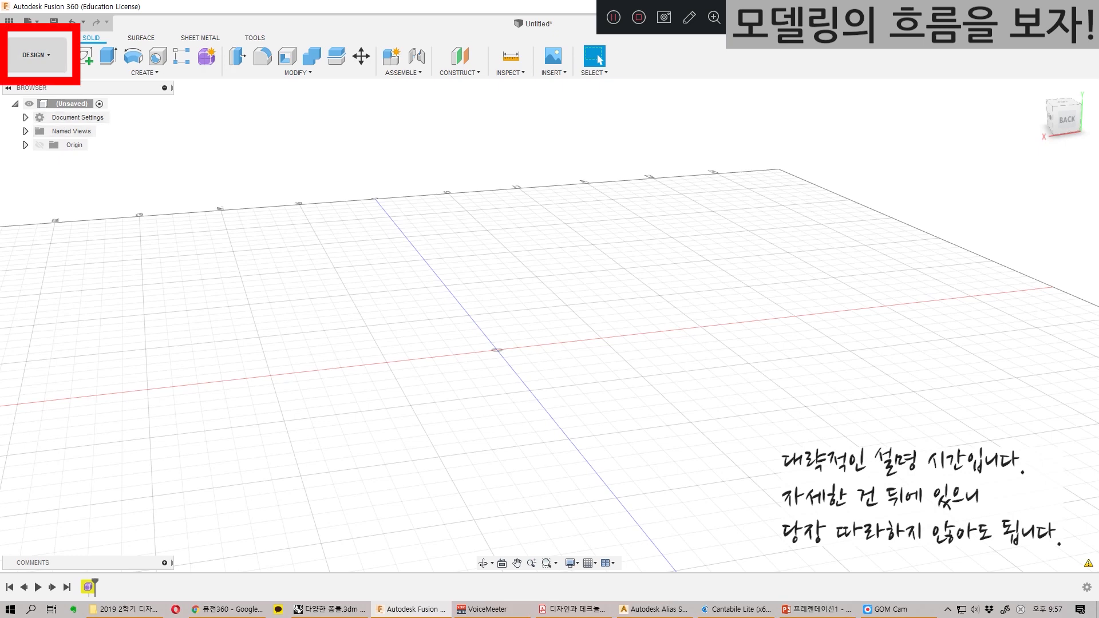
{"action": "left_click", "coordinate": [37, 55]}
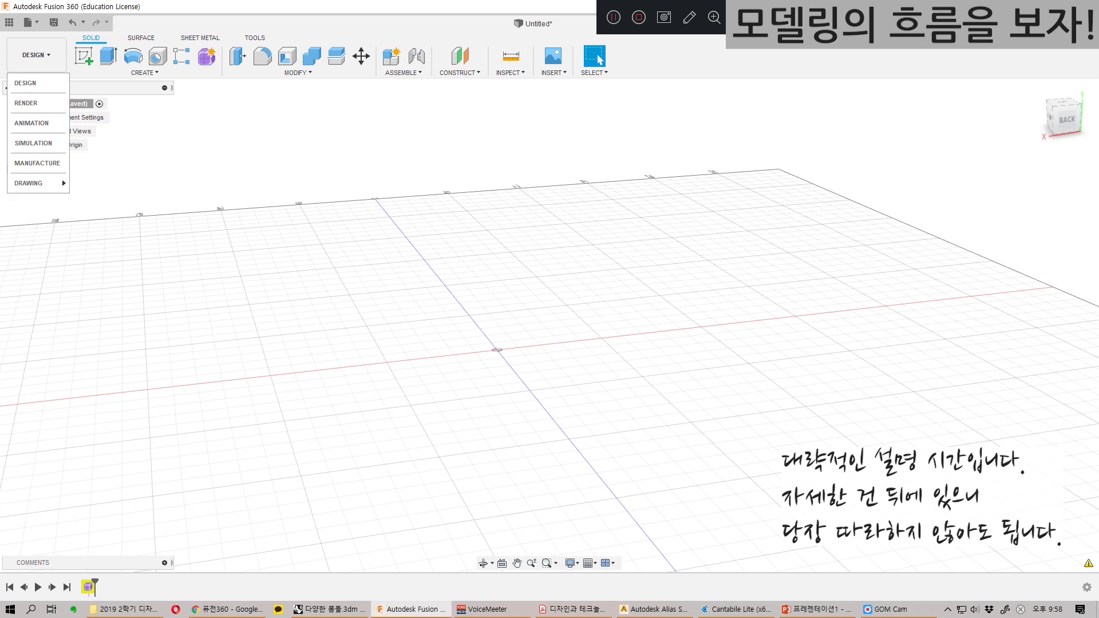
{"action": "key", "text": "Escape"}
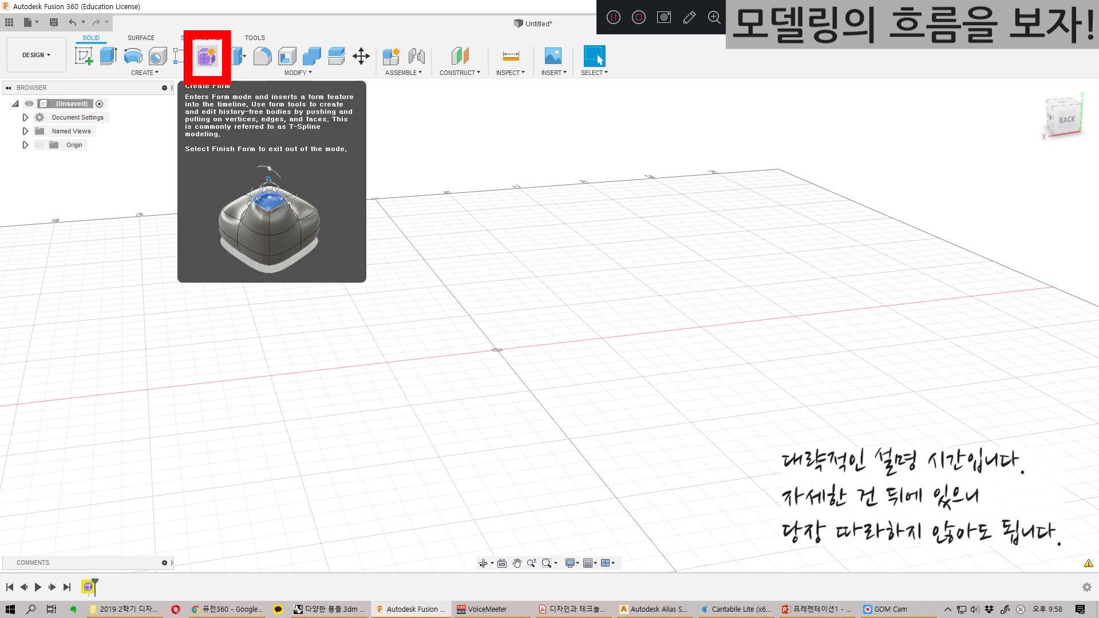
Step: Start a new form in the design and look over the available form creation and modification commands
{"action": "left_click", "coordinate": [207, 56]}
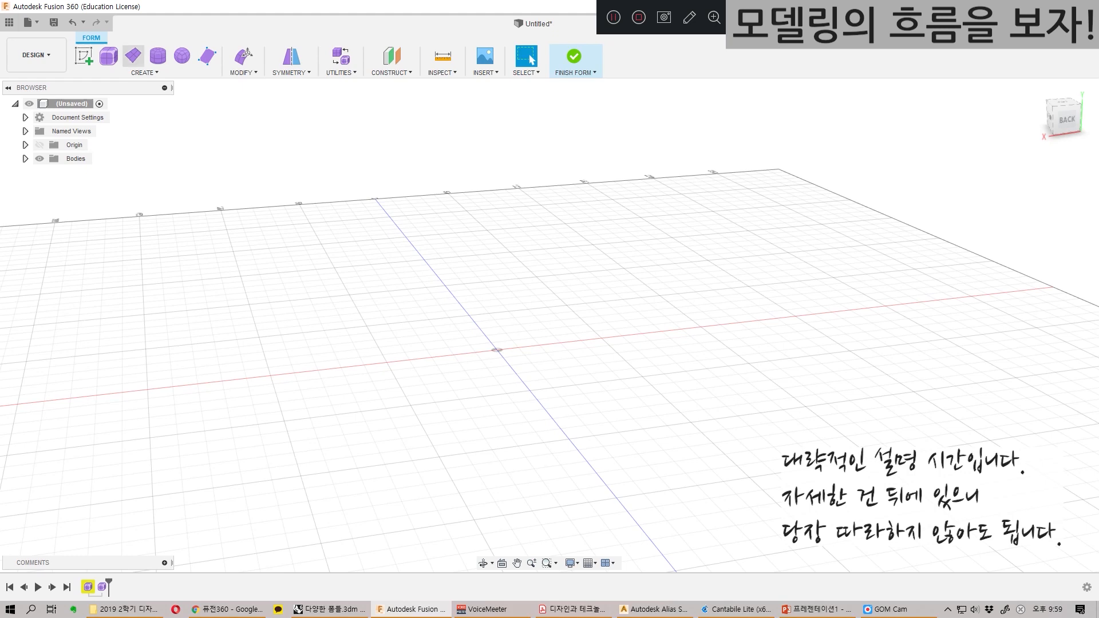
{"action": "left_click", "coordinate": [144, 72]}
{"action": "mouse_move", "coordinate": [243, 72]}
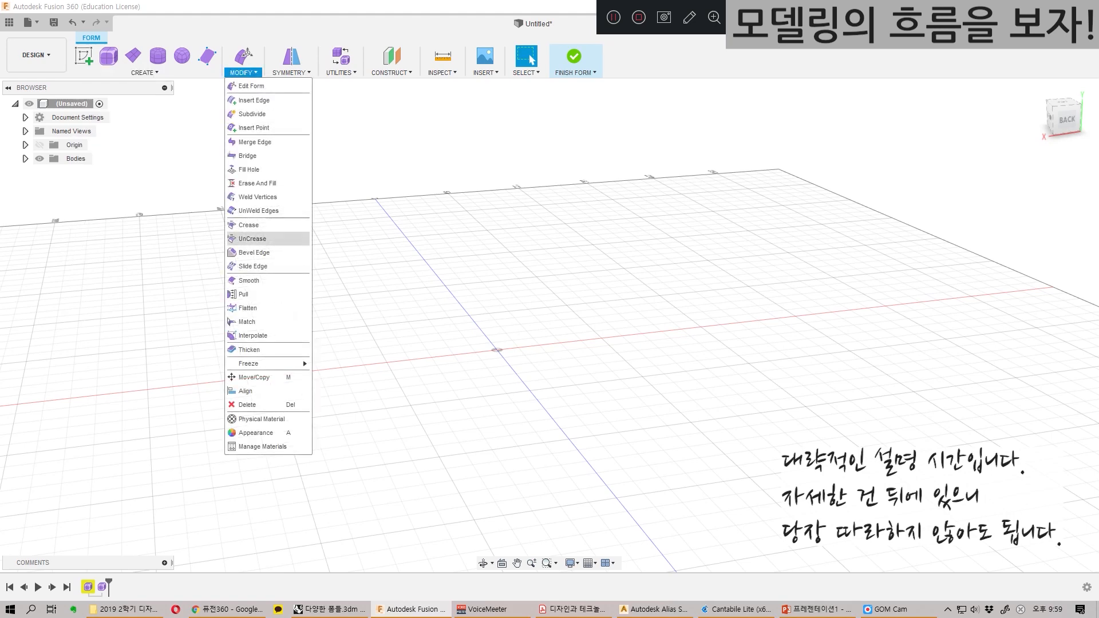
{"action": "mouse_move", "coordinate": [291, 73]}
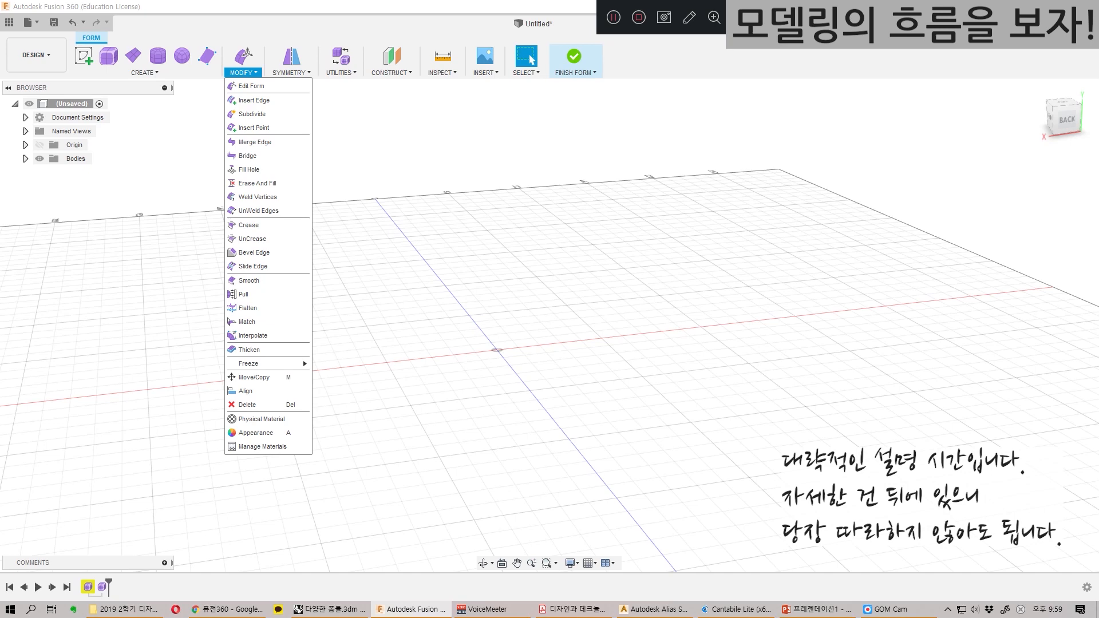
{"action": "mouse_move", "coordinate": [144, 72]}
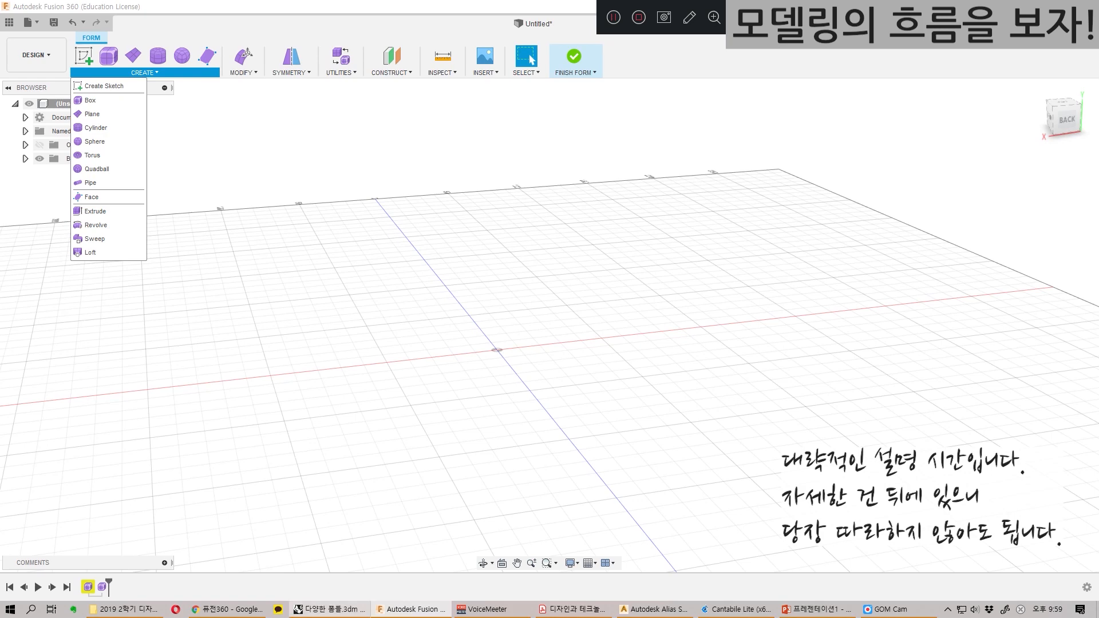
Step: Switch to Rhinoceros and draw a 50 mm diameter circle in the Top view, across the long line from the finned ring
{"action": "left_click", "coordinate": [330, 609]}
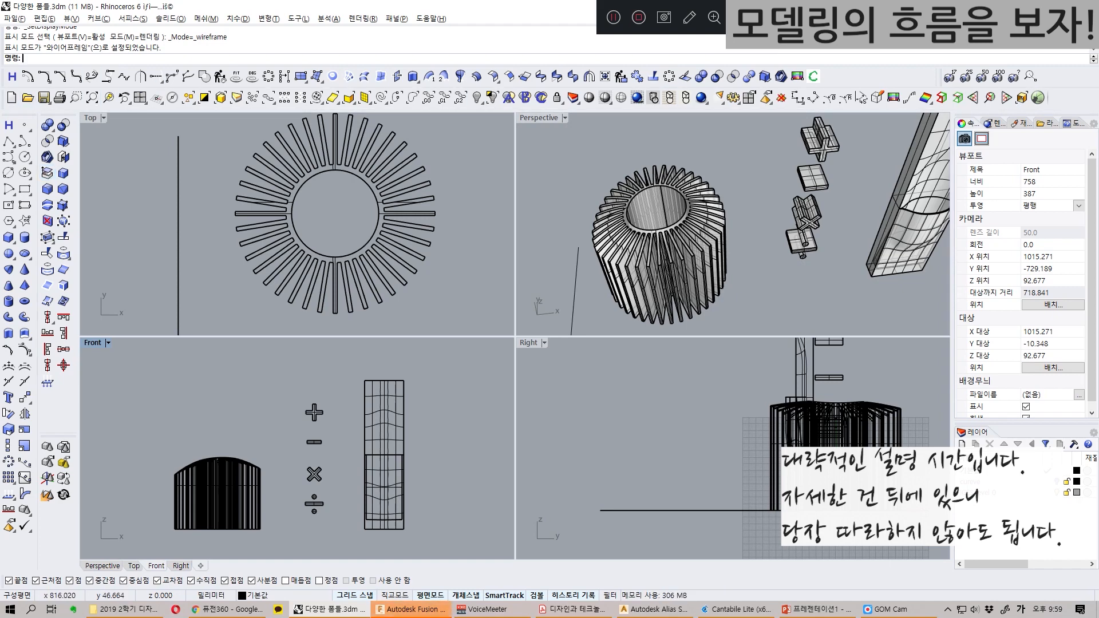
{"action": "scroll", "coordinate": [410, 151], "scroll_direction": "down", "scroll_amount": 5}
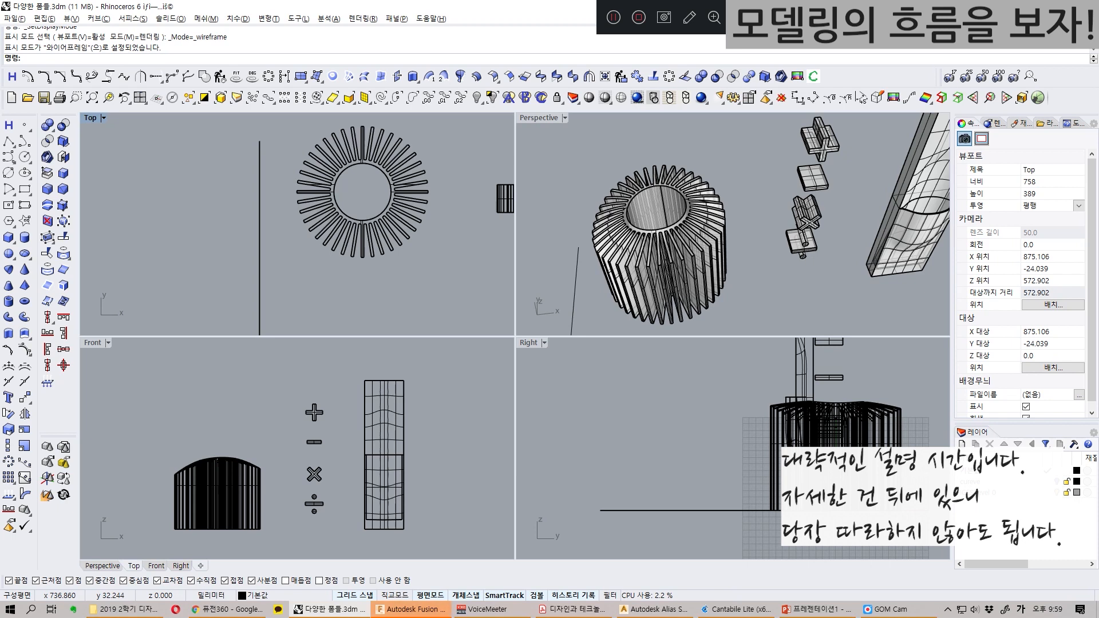
{"action": "key", "text": "Delete"}
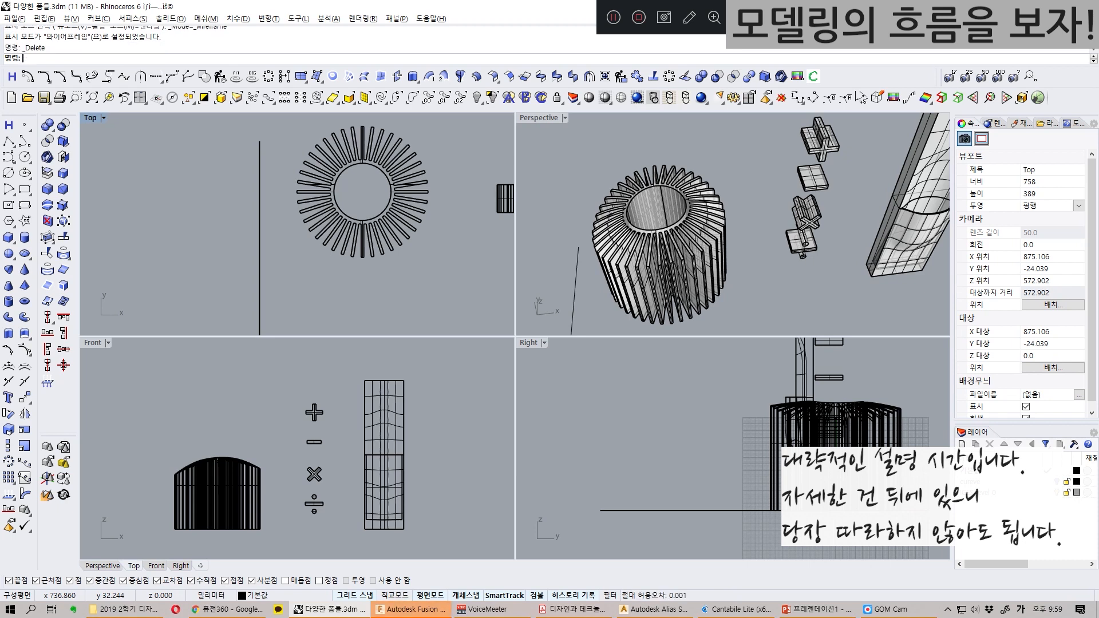
{"action": "type", "text": "Cire"}
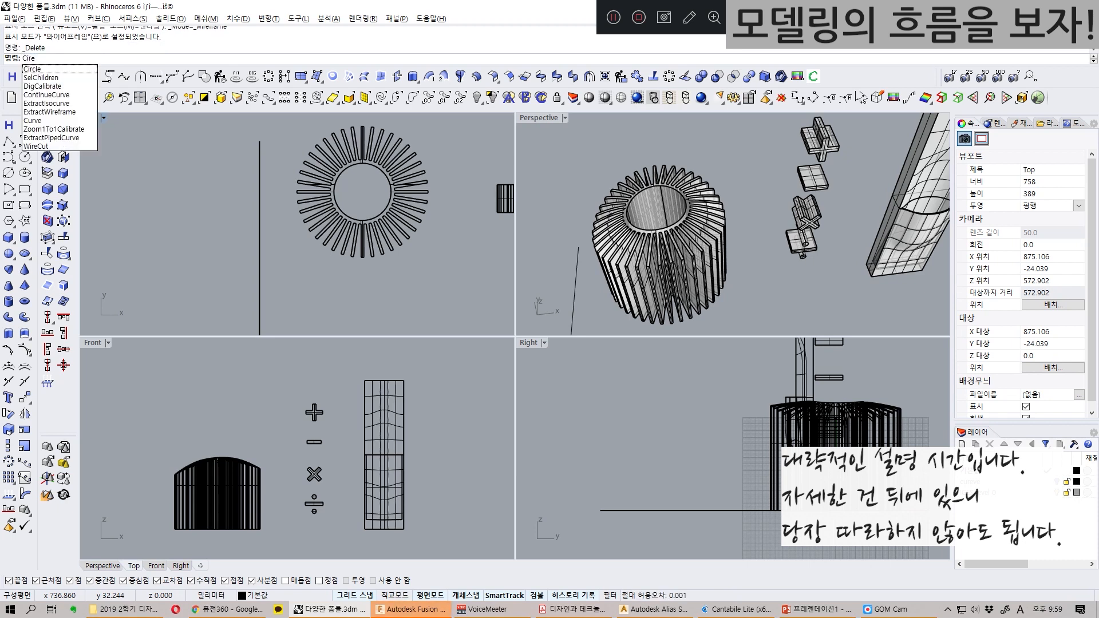
{"action": "key", "text": "BackSpace"}
{"action": "key", "text": "Return"}
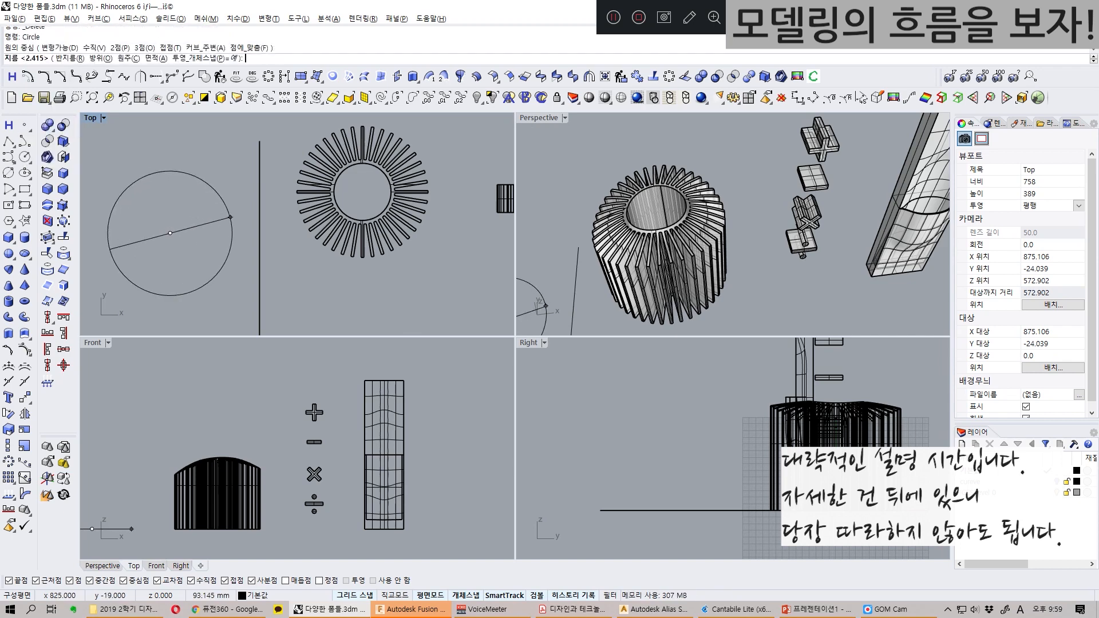
{"action": "type", "text": "50"}
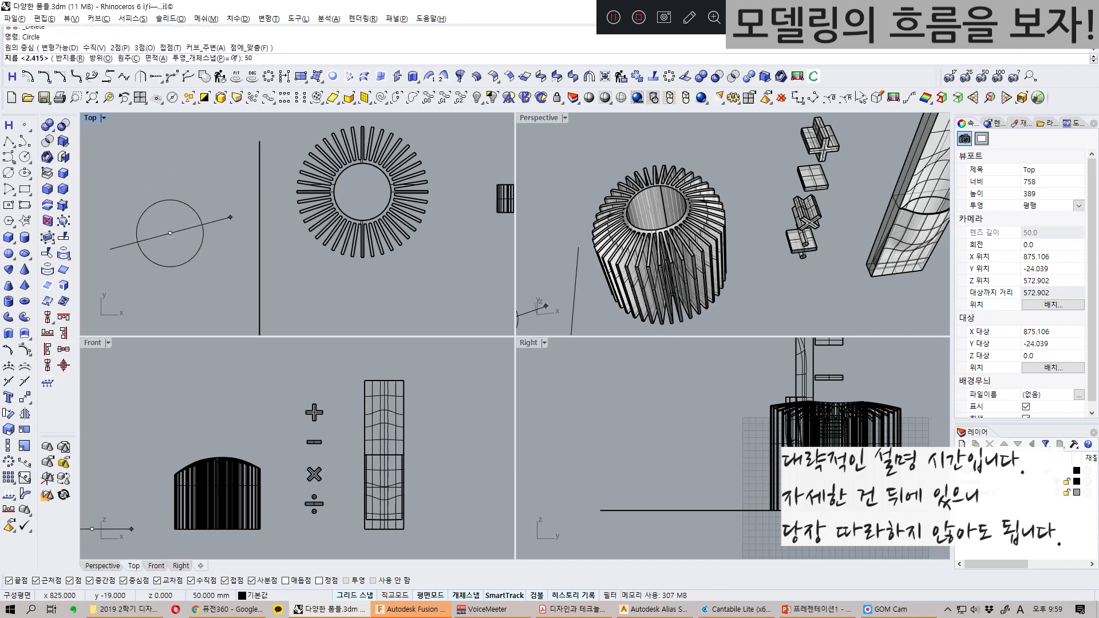
{"action": "key", "text": "Return"}
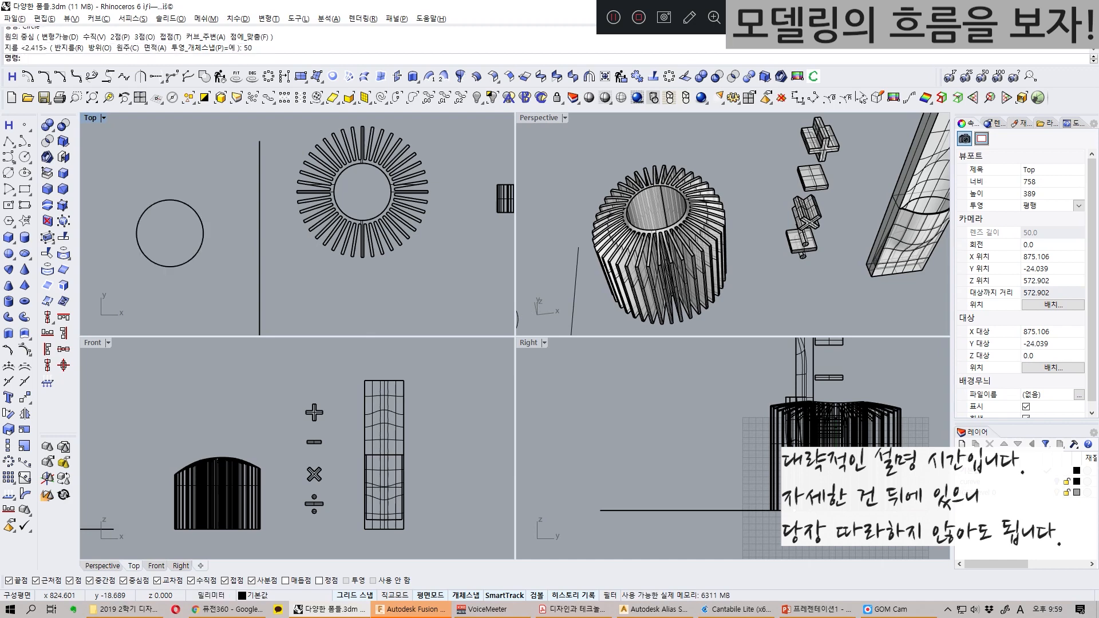
{"action": "left_click", "coordinate": [201, 221]}
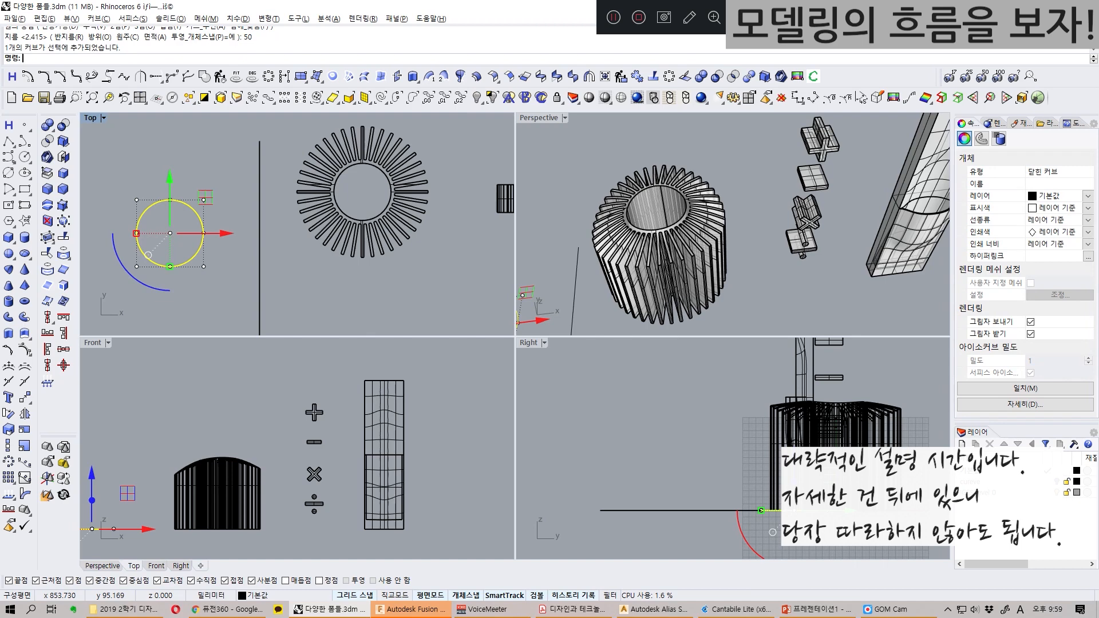
{"action": "left_click", "coordinate": [567, 229]}
Step: Examine the finned cylinder, the operator-shaped solids and the tall recessed block in an enlarged Perspective view
{"action": "scroll", "coordinate": [639, 229], "scroll_direction": "down", "scroll_amount": 6}
{"action": "scroll", "coordinate": [743, 218], "scroll_direction": "up", "scroll_amount": 6}
{"action": "right_click_drag", "start_coordinate": [689, 236], "coordinate": [633, 209]}
{"action": "right_click_drag", "start_coordinate": [557, 221], "coordinate": [529, 224], "text": "shift"}
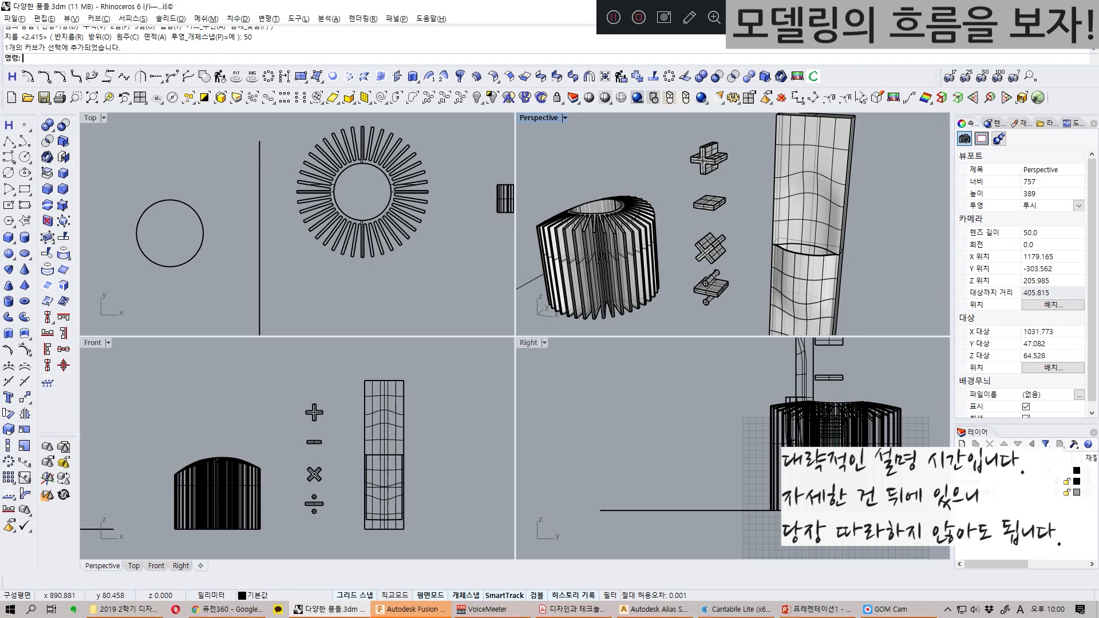
{"action": "scroll", "coordinate": [733, 223], "scroll_direction": "up", "scroll_amount": 5}
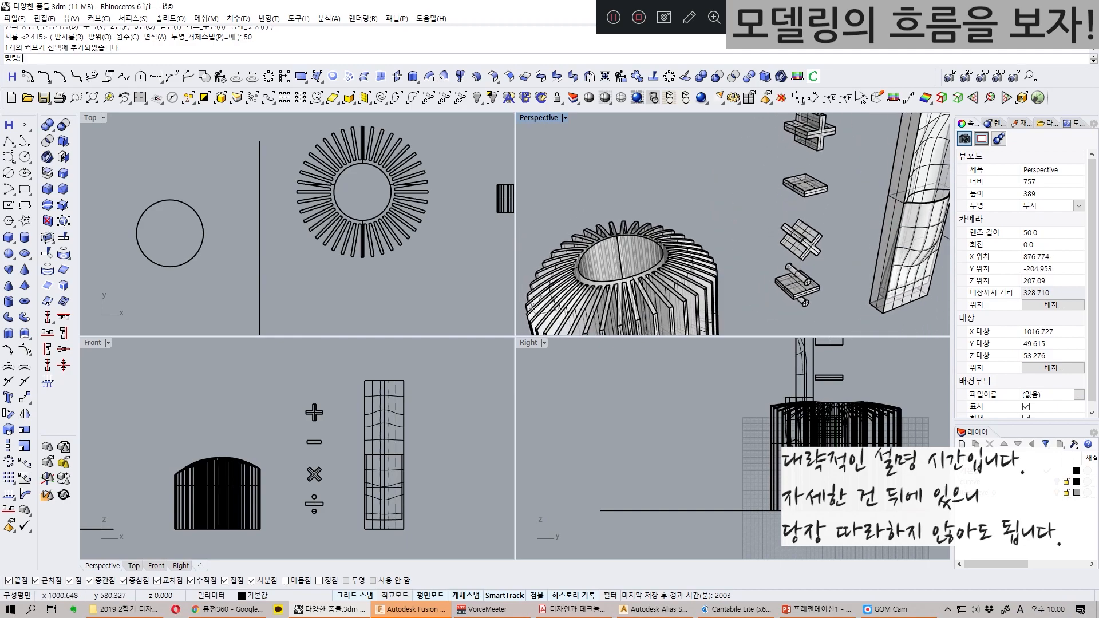
{"action": "double_click", "coordinate": [539, 118]}
{"action": "scroll", "coordinate": [539, 132], "scroll_direction": "down", "scroll_amount": 3}
{"action": "right_click_drag", "start_coordinate": [539, 229], "coordinate": [486, 252]}
{"action": "right_click_drag", "start_coordinate": [790, 321], "coordinate": [578, 321], "text": "shift"}
{"action": "scroll", "coordinate": [641, 320], "scroll_direction": "up", "scroll_amount": 5}
{"action": "right_click_drag", "start_coordinate": [608, 266], "coordinate": [487, 212]}
{"action": "scroll", "coordinate": [487, 240], "scroll_direction": "down", "scroll_amount": 1}
{"action": "mouse_move", "coordinate": [401, 229]}
{"action": "right_mouse_down", "text": "shift"}
{"action": "mouse_move", "coordinate": [618, 321]}
{"action": "mouse_move", "coordinate": [595, 304]}
{"action": "right_mouse_up", "text": "shift"}
{"action": "scroll", "coordinate": [618, 320], "scroll_direction": "down", "scroll_amount": 1}
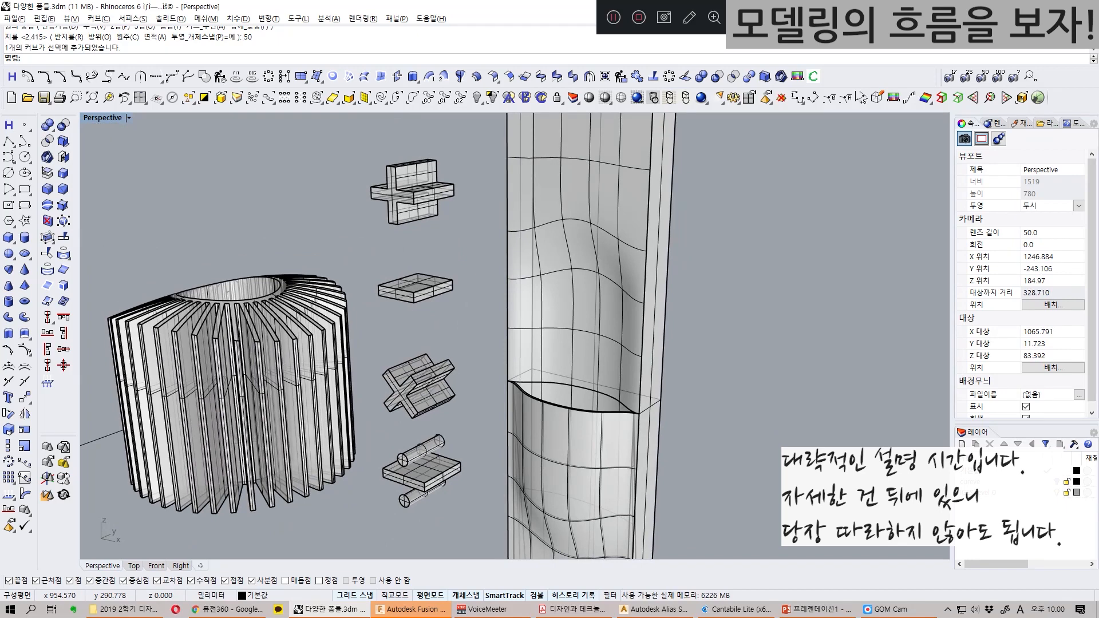
Step: Show the Perspective view in Ghosted display and examine the curved recess of the tall block from several angles
{"action": "key", "text": "ctrl+alt+r"}
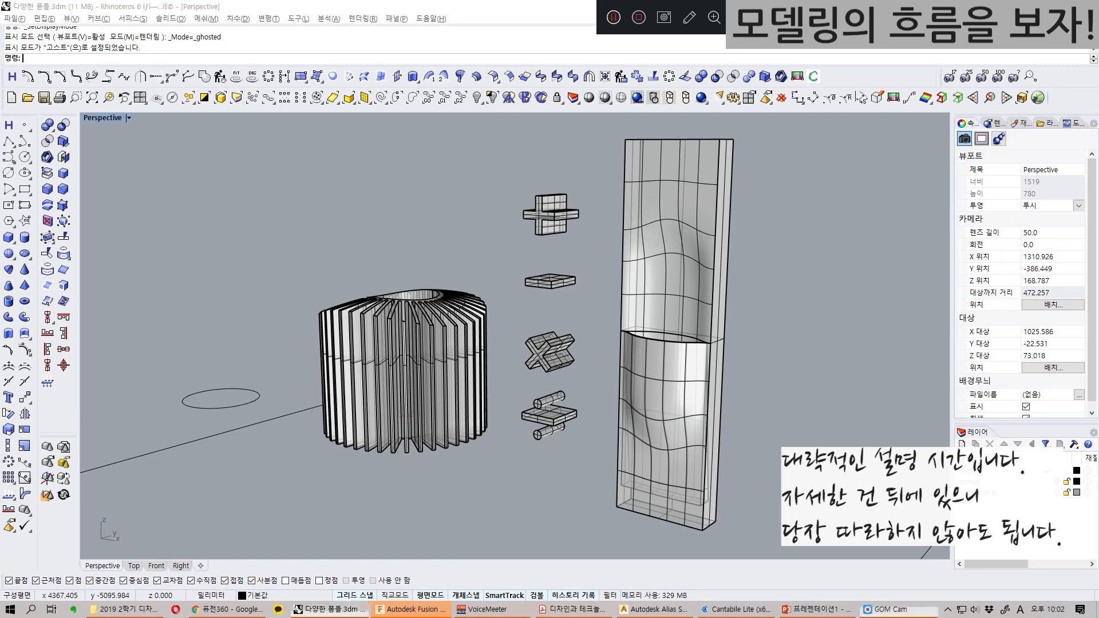
{"action": "right_click_drag", "start_coordinate": [647, 278], "coordinate": [675, 385]}
{"action": "scroll", "coordinate": [743, 275], "scroll_direction": "up", "scroll_amount": 6}
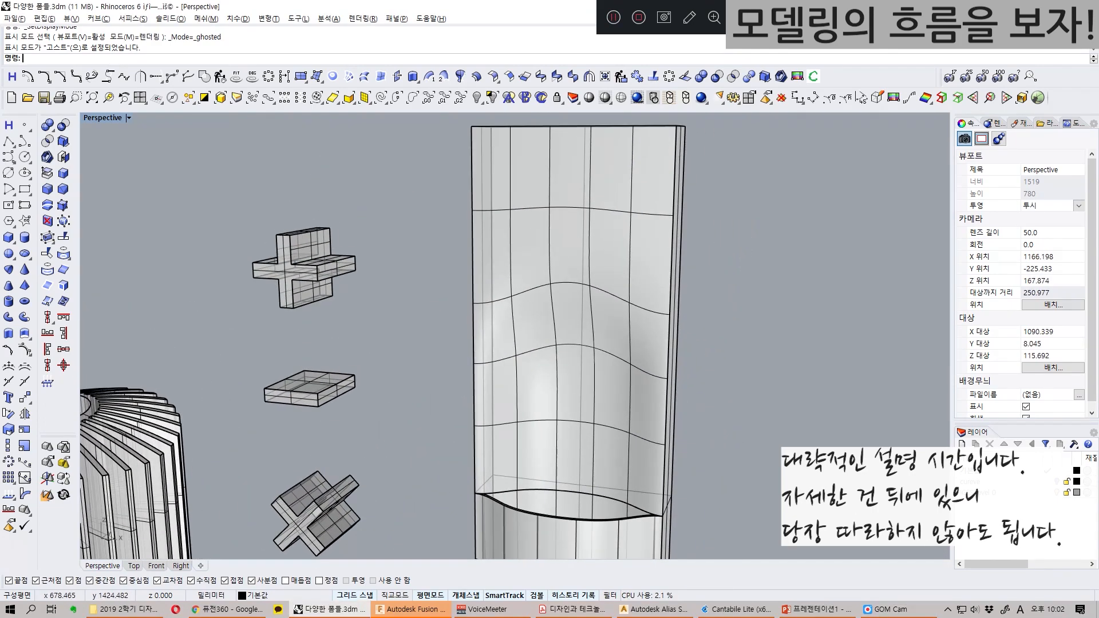
{"action": "scroll", "coordinate": [660, 274], "scroll_direction": "down", "scroll_amount": 6}
{"action": "right_click_drag", "start_coordinate": [629, 321], "coordinate": [622, 380]}
{"action": "scroll", "coordinate": [622, 378], "scroll_direction": "up", "scroll_amount": 2}
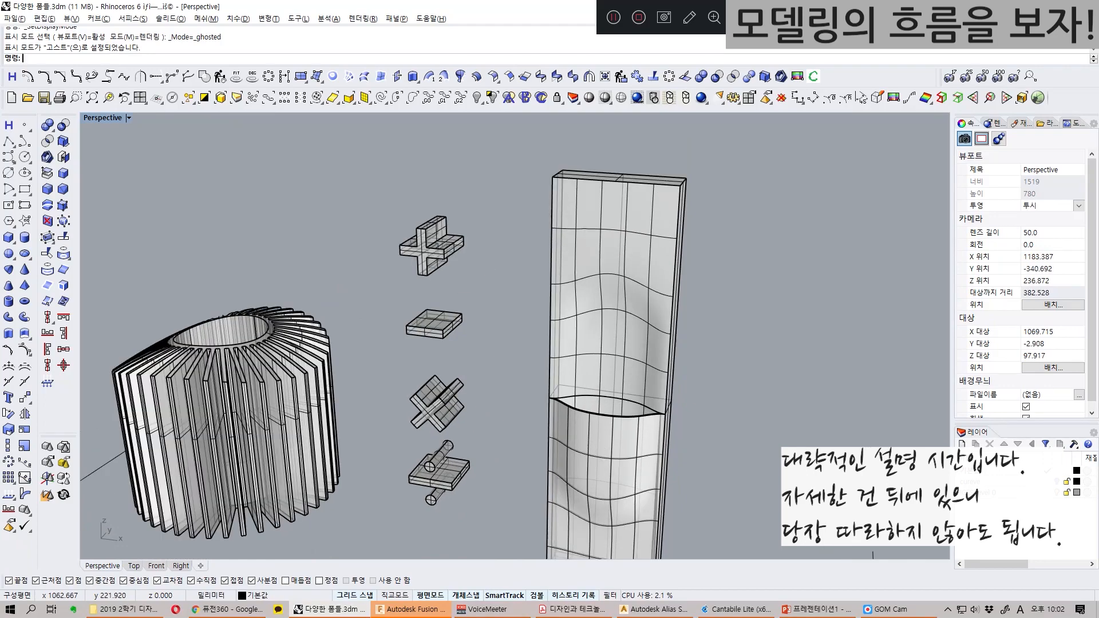
{"action": "right_click_drag", "start_coordinate": [622, 378], "coordinate": [538, 312]}
{"action": "scroll", "coordinate": [668, 265], "scroll_direction": "up", "scroll_amount": 4}
{"action": "scroll", "coordinate": [516, 336], "scroll_direction": "up", "scroll_amount": 9}
{"action": "scroll", "coordinate": [515, 335], "scroll_direction": "down", "scroll_amount": 7}
{"action": "right_click_drag", "start_coordinate": [578, 361], "coordinate": [536, 428]}
{"action": "scroll", "coordinate": [535, 428], "scroll_direction": "up", "scroll_amount": 6}
{"action": "scroll", "coordinate": [515, 336], "scroll_direction": "down", "scroll_amount": 3}
{"action": "scroll", "coordinate": [515, 335], "scroll_direction": "down", "scroll_amount": 5}
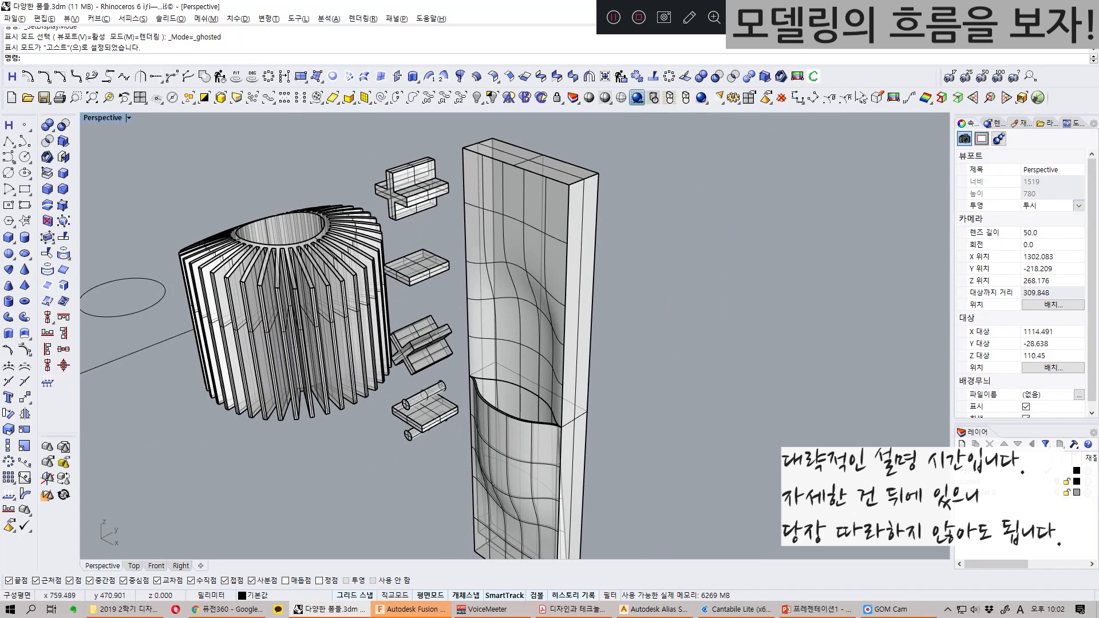
Step: Show the Perspective view in Rendered display and examine all the models from the front
{"action": "left_click", "coordinate": [637, 97]}
{"action": "right_click_drag", "start_coordinate": [530, 447], "coordinate": [739, 315]}
{"action": "scroll", "coordinate": [515, 335], "scroll_direction": "down", "scroll_amount": 4}
{"action": "scroll", "coordinate": [515, 336], "scroll_direction": "up", "scroll_amount": 2}
{"action": "right_click_drag", "start_coordinate": [739, 314], "coordinate": [776, 274]}
{"action": "right_click_drag", "start_coordinate": [673, 395], "coordinate": [599, 390], "text": "shift"}
{"action": "right_click_drag", "start_coordinate": [476, 390], "coordinate": [546, 374], "text": "shift"}
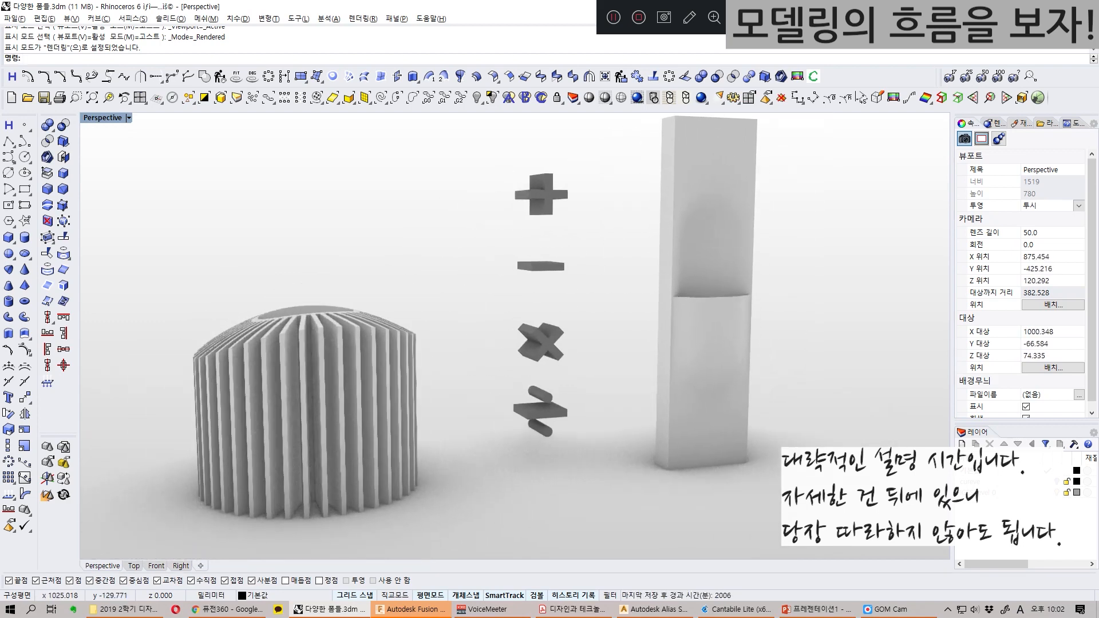
Step: Switch to Chrome, return to the image results for "권총 손잡이" and look through the pistol grip pictures
{"action": "left_click", "coordinate": [227, 609]}
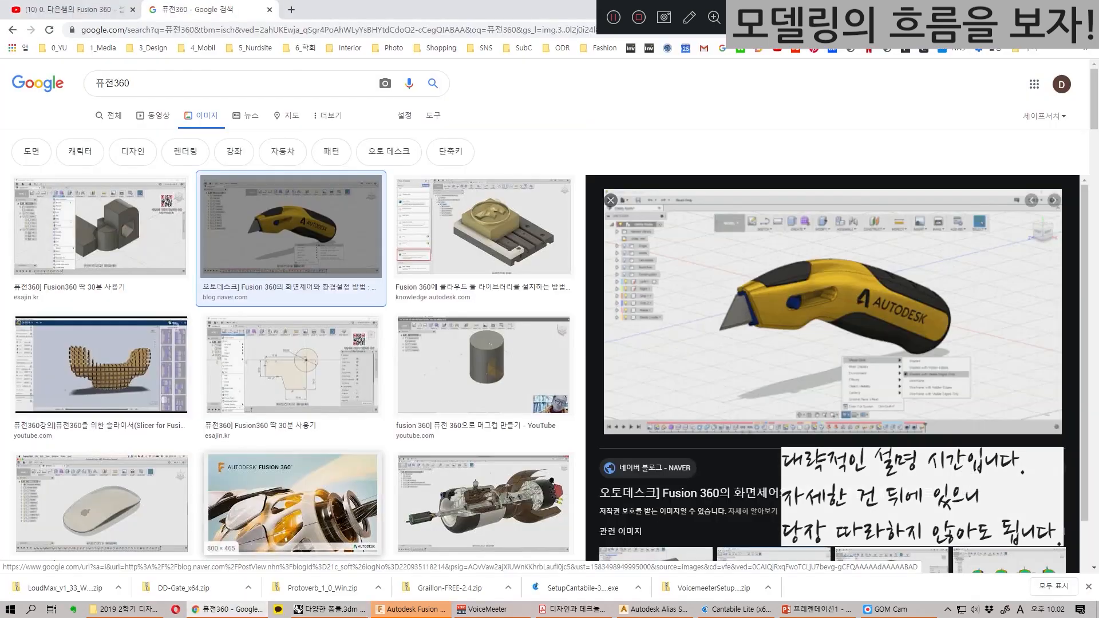
{"action": "key", "text": "alt+Left"}
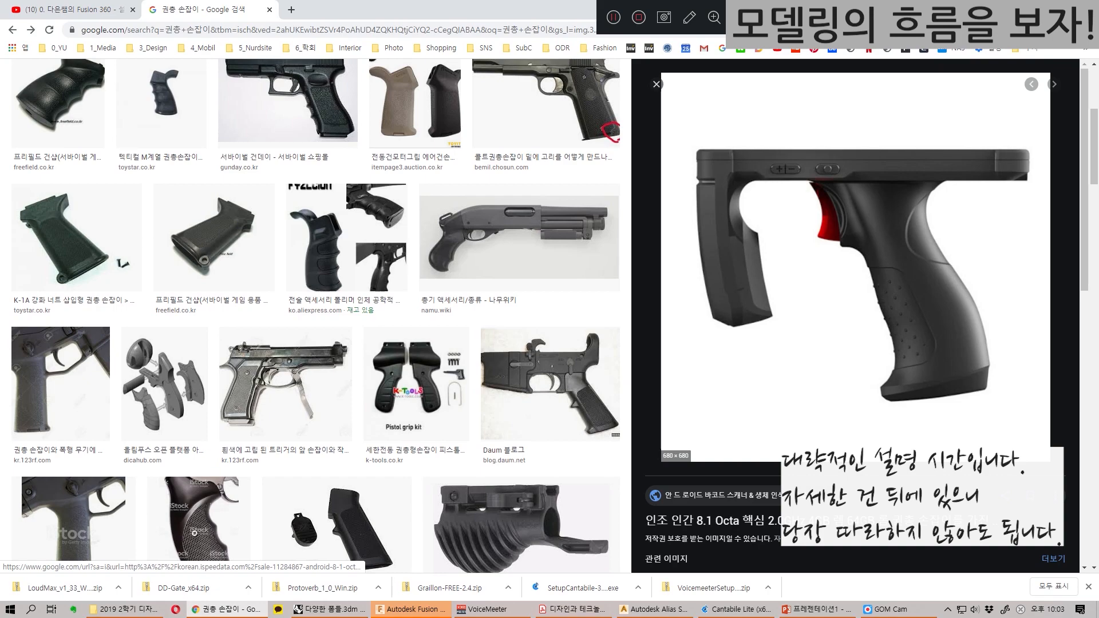
{"action": "scroll", "coordinate": [338, 418], "scroll_direction": "down", "scroll_amount": 3}
{"action": "scroll", "coordinate": [337, 418], "scroll_direction": "up", "scroll_amount": 1}
{"action": "scroll", "coordinate": [338, 417], "scroll_direction": "up", "scroll_amount": 7}
Step: Search Google Images for "아트토이" and open the picture of the four bear figures
{"action": "triple_click", "coordinate": [119, 83]}
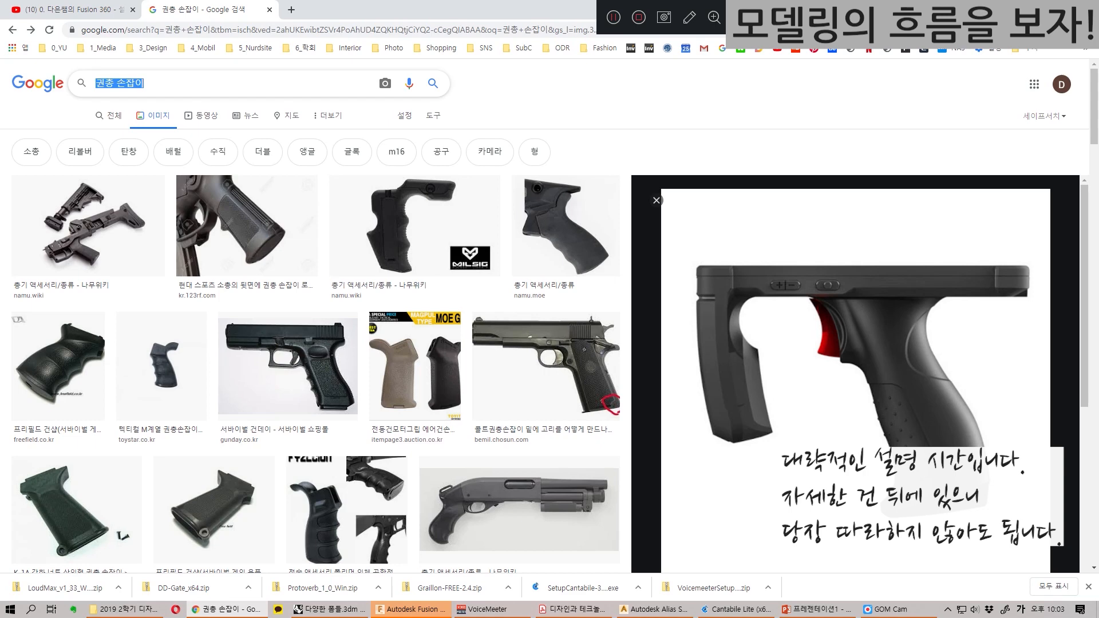
{"action": "type", "text": "아틓"}
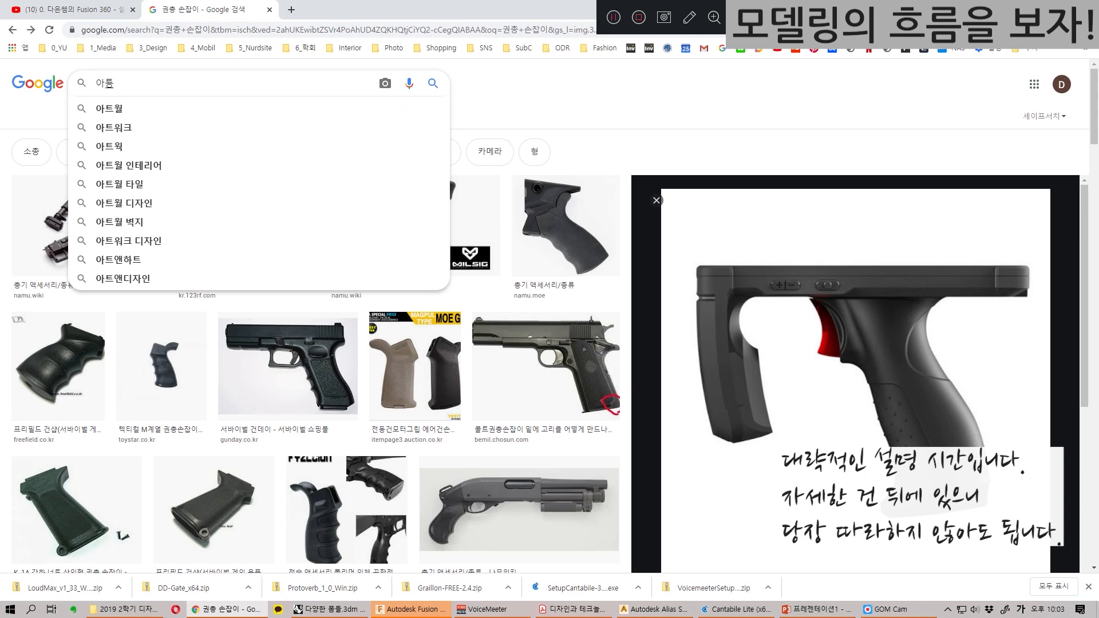
{"action": "key", "text": "BackSpace"}
{"action": "type", "text": "토이"}
{"action": "key", "text": "Return"}
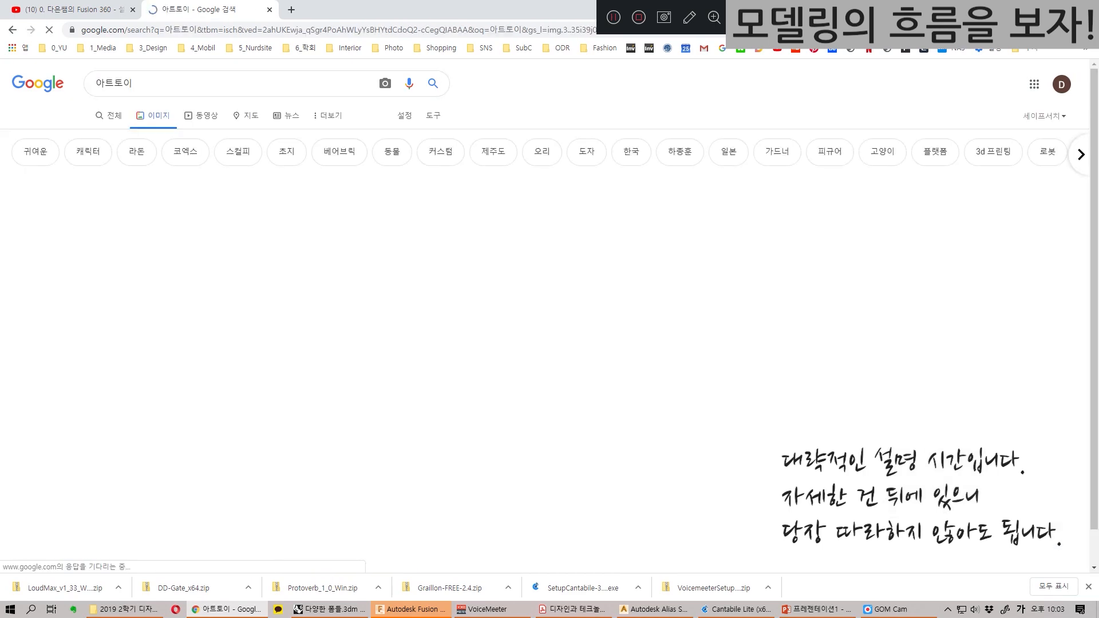
{"action": "left_click", "coordinate": [222, 226]}
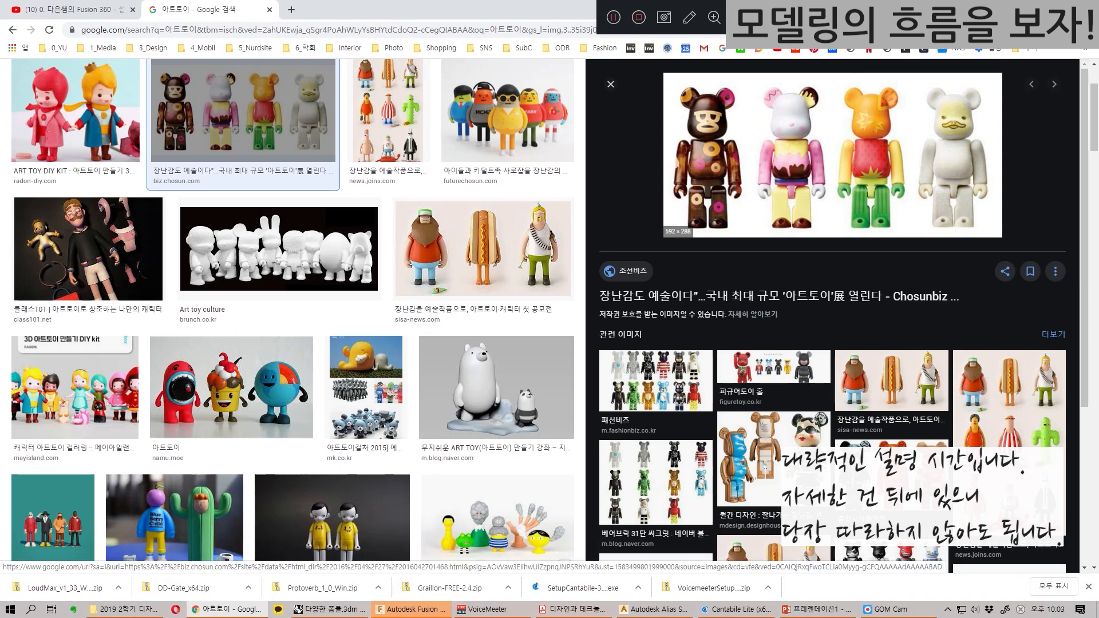
Step: Open the source article of the four bear figures, return to the image results and open the polar bear and panda picture
{"action": "left_click", "coordinate": [833, 154]}
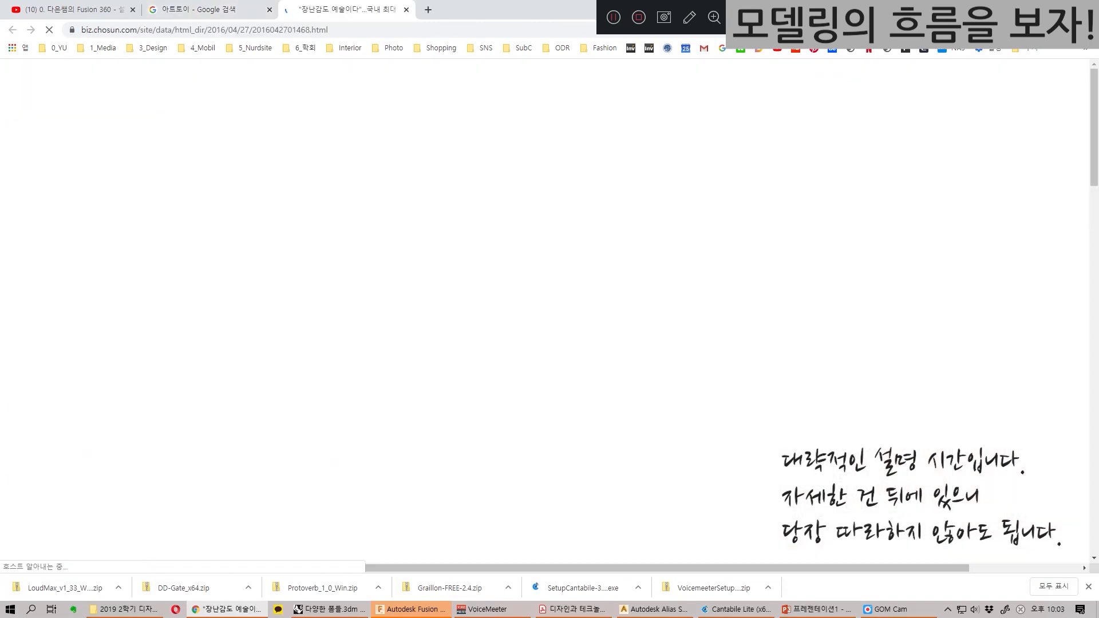
{"action": "scroll", "coordinate": [543, 309], "scroll_direction": "down", "scroll_amount": 7}
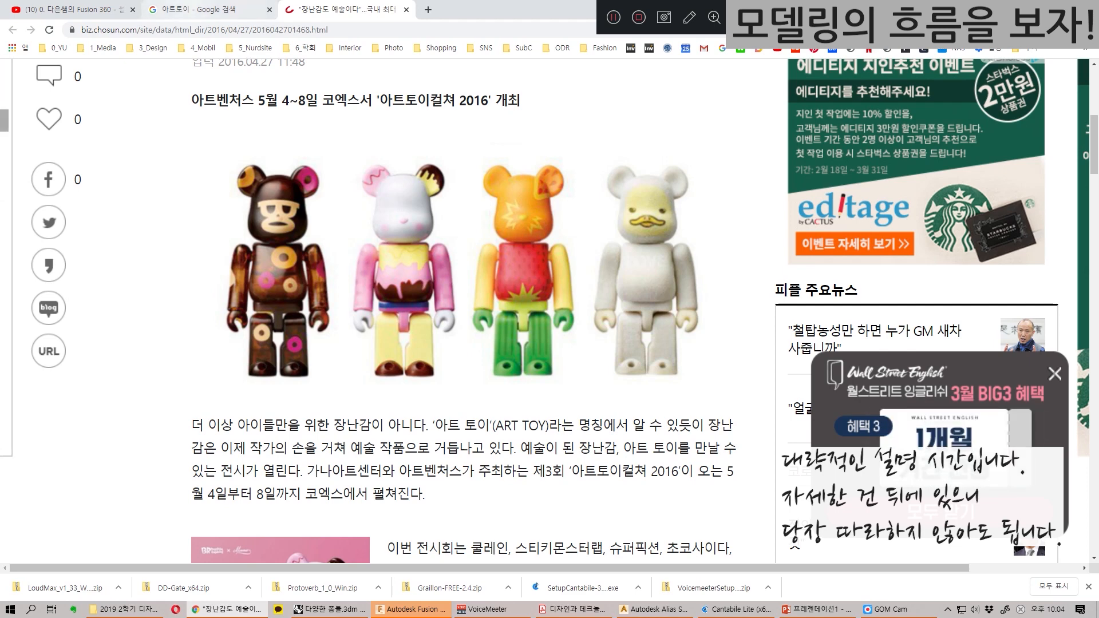
{"action": "key", "text": "ctrl+shift+Tab"}
{"action": "left_click", "coordinate": [496, 387]}
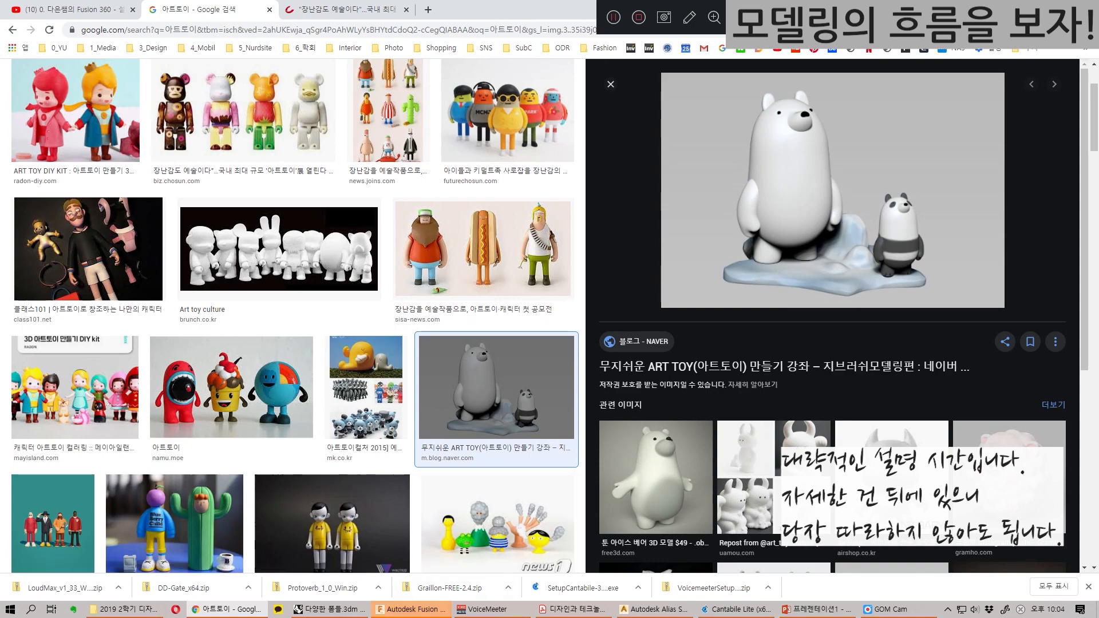
Step: Switch to Fusion 360 and create a form box centred on the origin of the ground plane, about 228 × 124 × 62 mm
{"action": "left_click", "coordinate": [409, 609]}
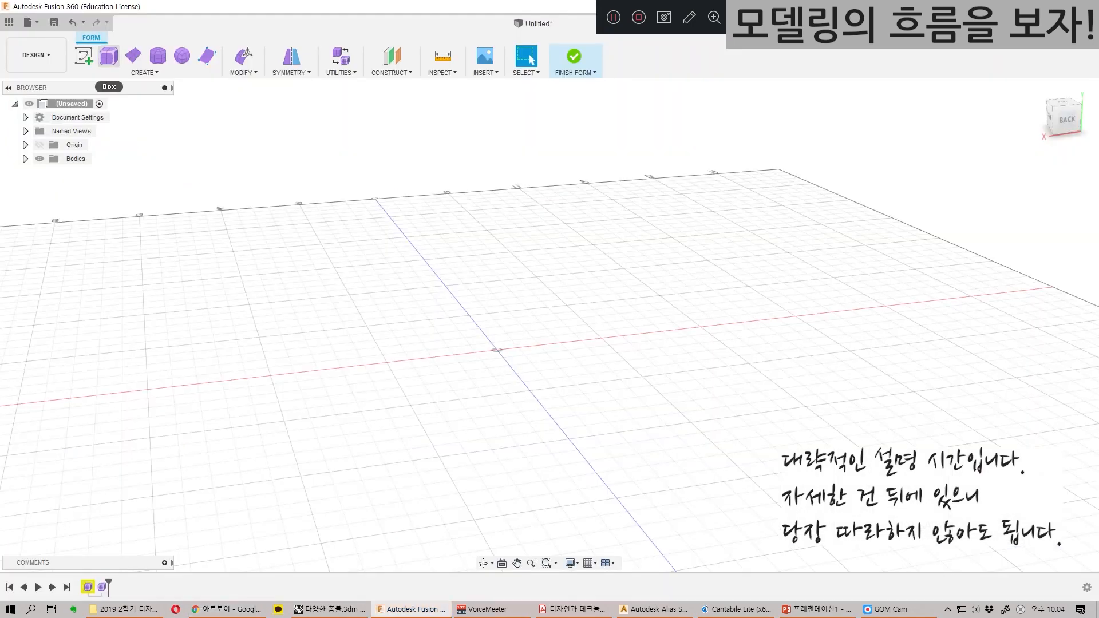
{"action": "left_click", "coordinate": [109, 55]}
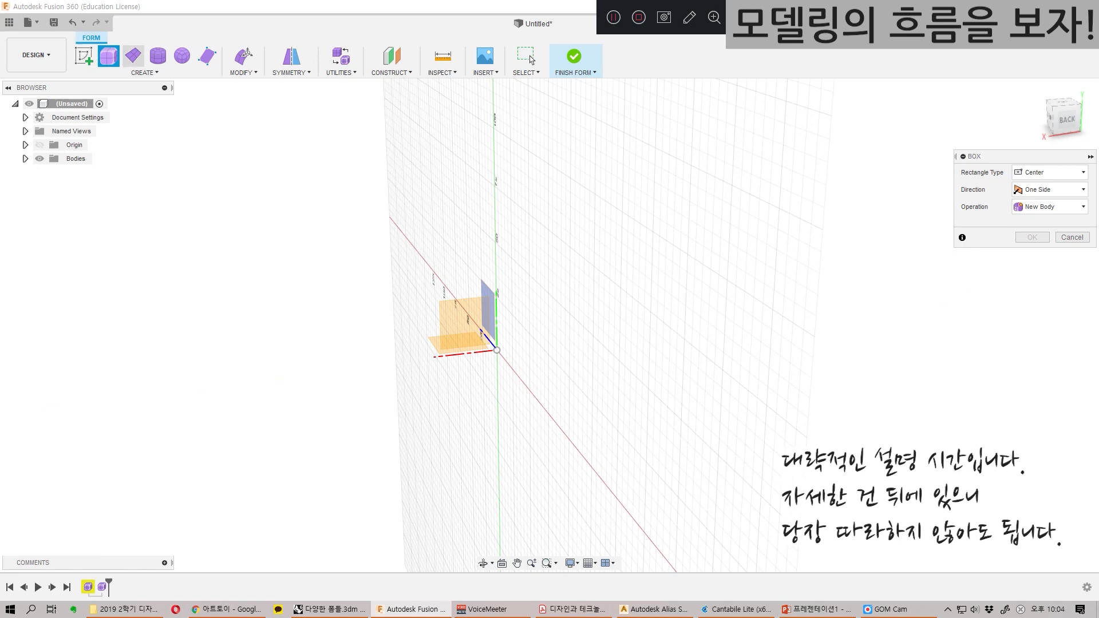
{"action": "left_click", "coordinate": [457, 345]}
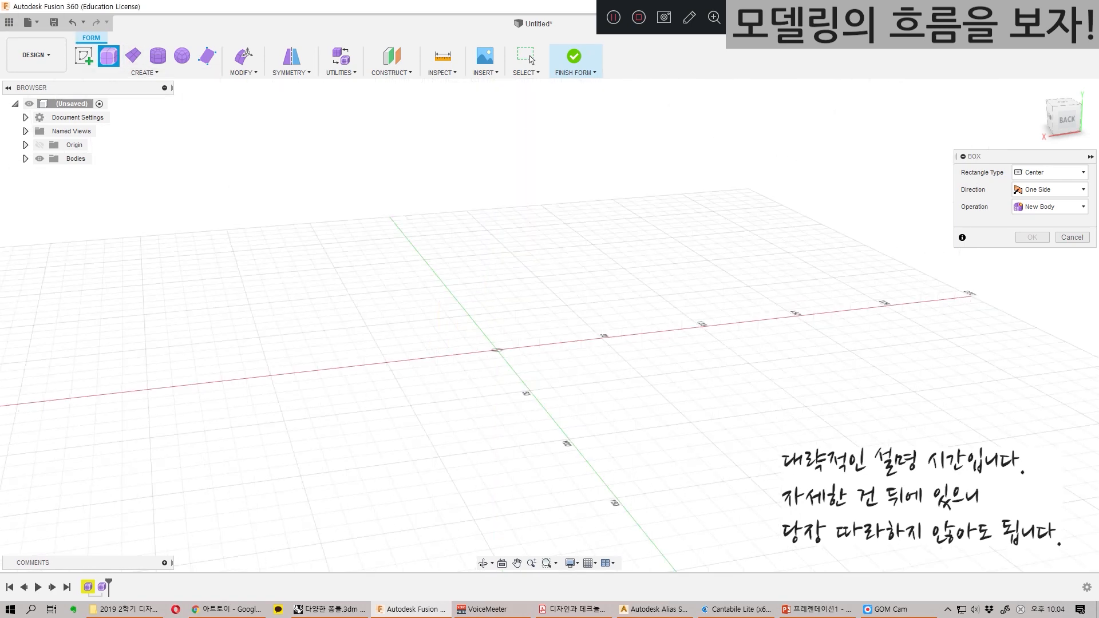
{"action": "left_click", "coordinate": [496, 349]}
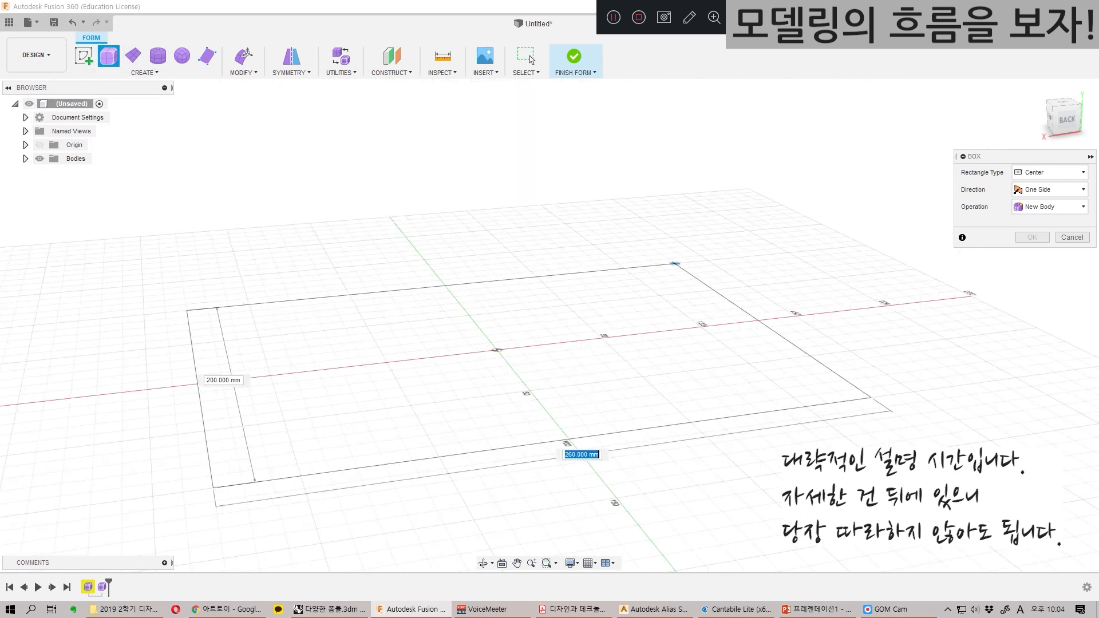
{"action": "left_click", "coordinate": [678, 289]}
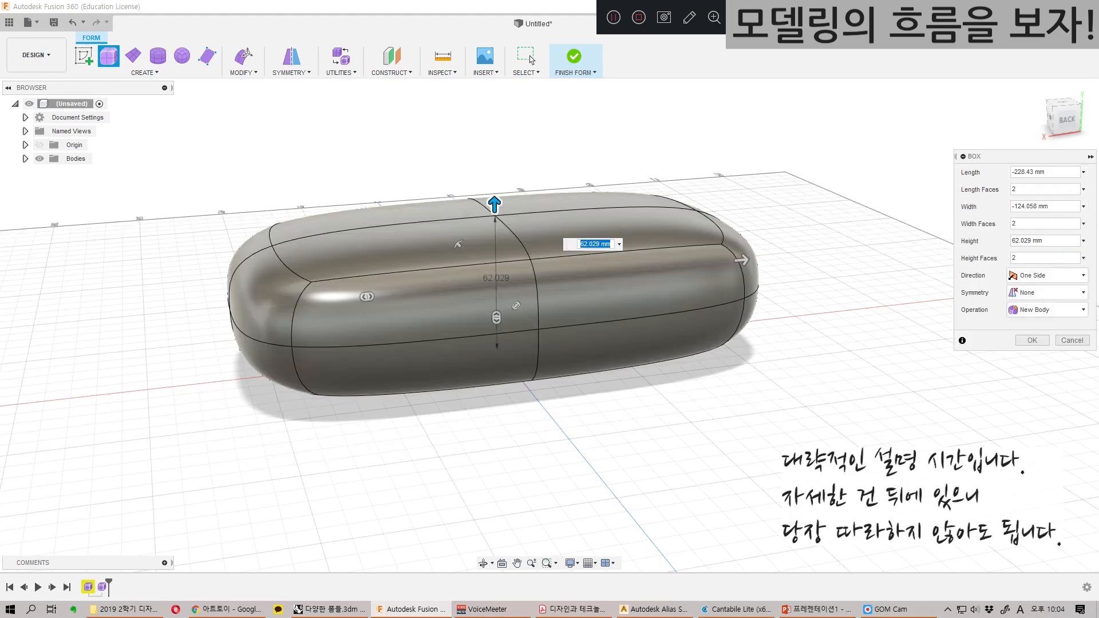
{"action": "left_click", "coordinate": [1031, 340]}
Step: Raise the two top faces on one half of the form box with Edit Form to make that end taller
{"action": "middle_click_drag", "start_coordinate": [401, 246], "coordinate": [240, 252], "text": "shift"}
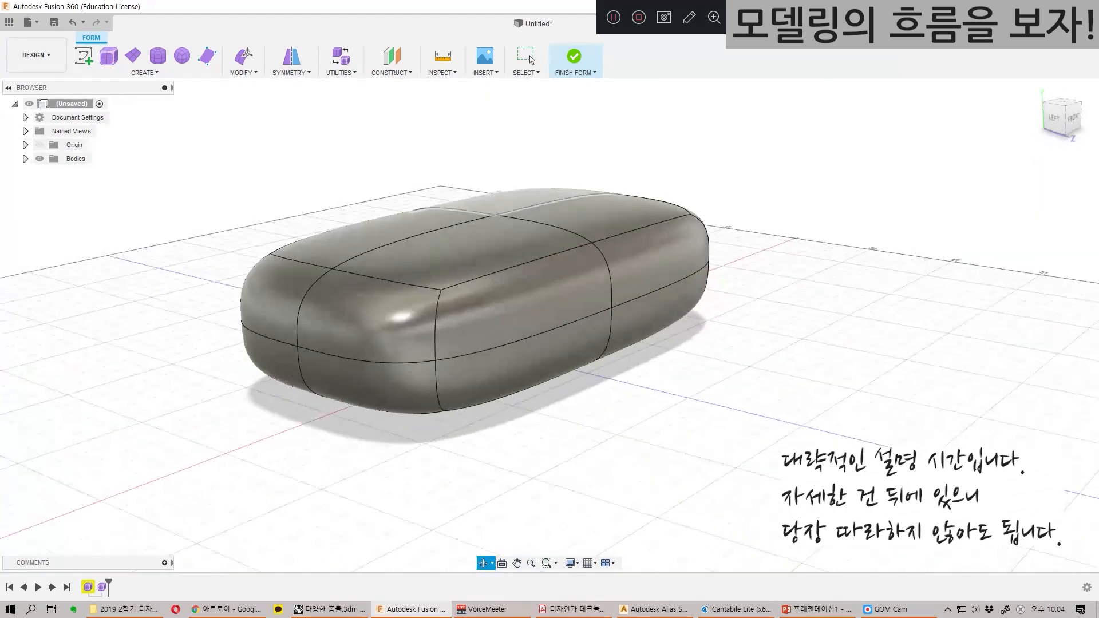
{"action": "middle_click_drag", "start_coordinate": [572, 257], "coordinate": [401, 266], "text": "shift"}
{"action": "left_click", "coordinate": [401, 266]}
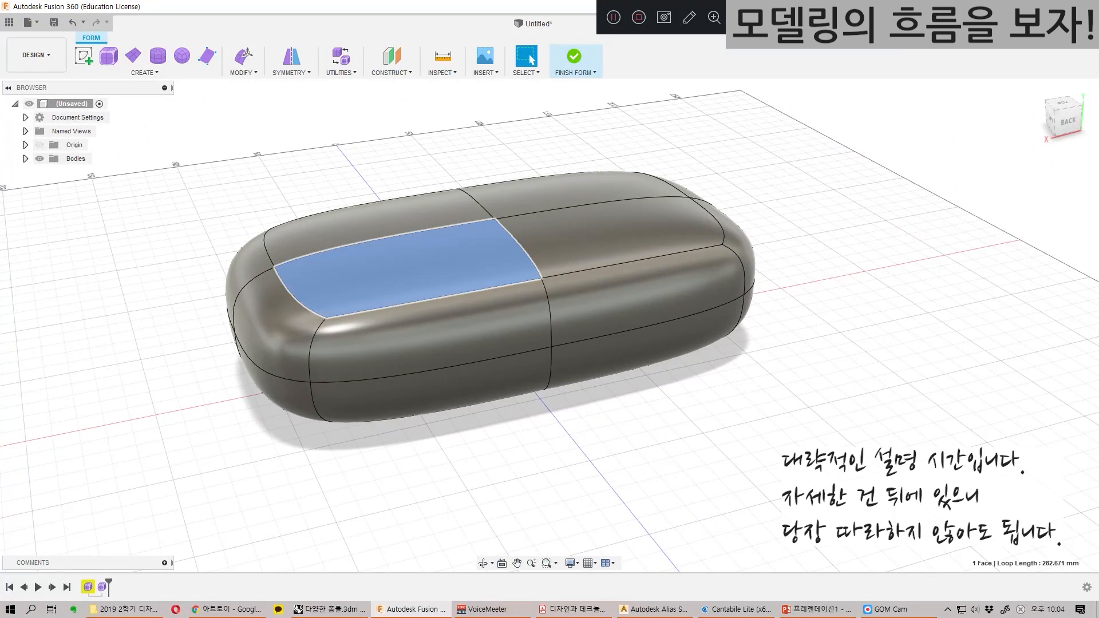
{"action": "left_click", "coordinate": [380, 219], "text": "shift"}
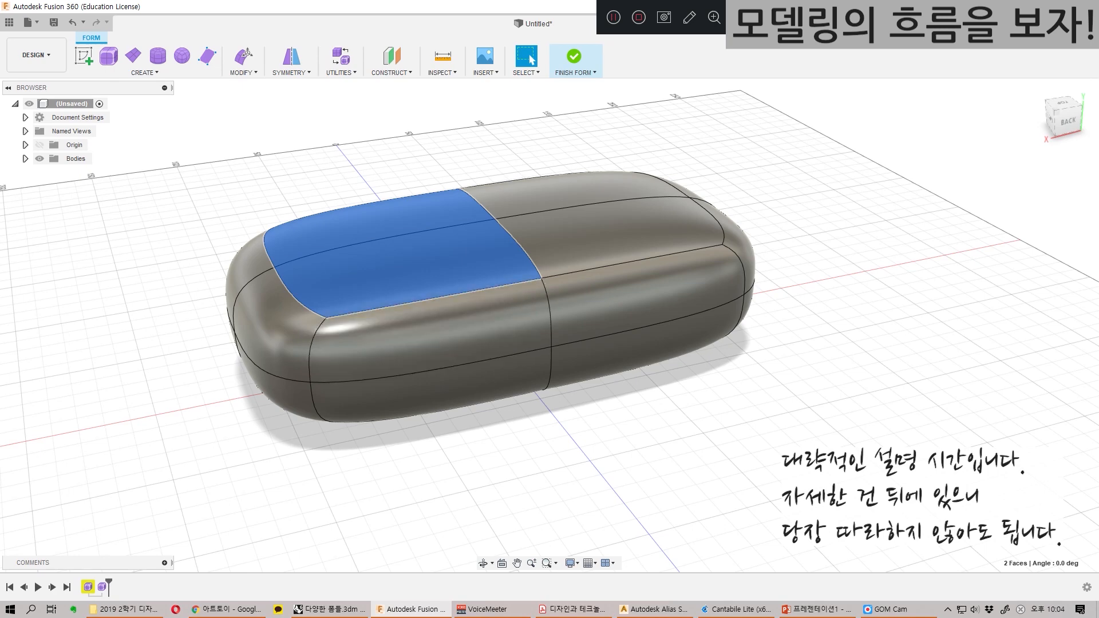
{"action": "left_click", "coordinate": [243, 56]}
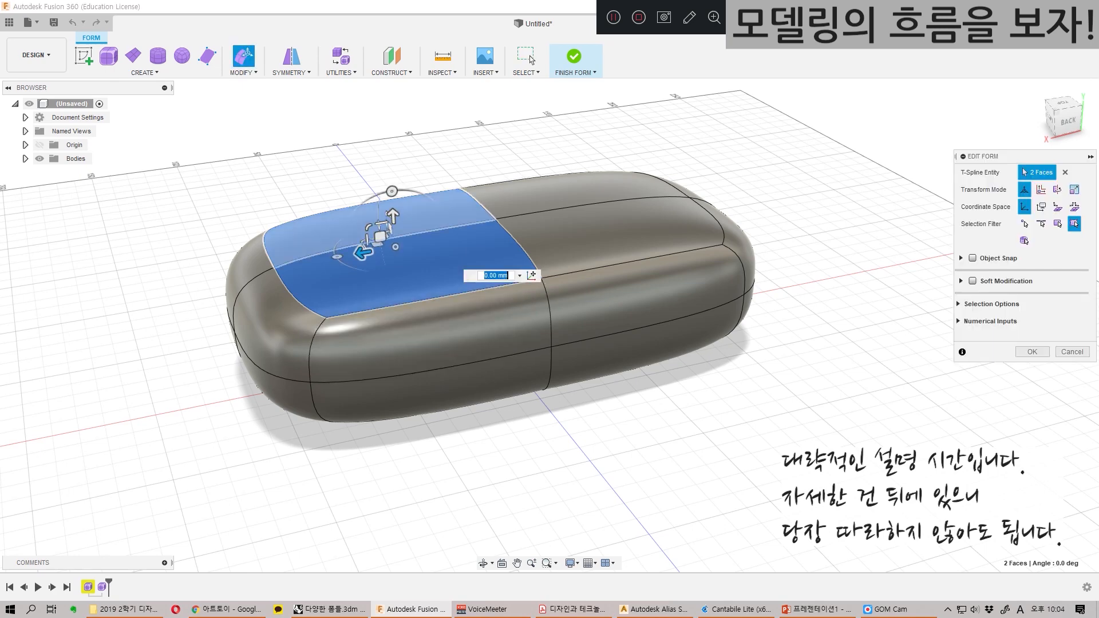
{"action": "left_click_drag", "start_coordinate": [388, 213], "coordinate": [387, 123]}
Step: Pull the upper side face at the back of the lower end outward about 53 mm
{"action": "left_click", "coordinate": [641, 286]}
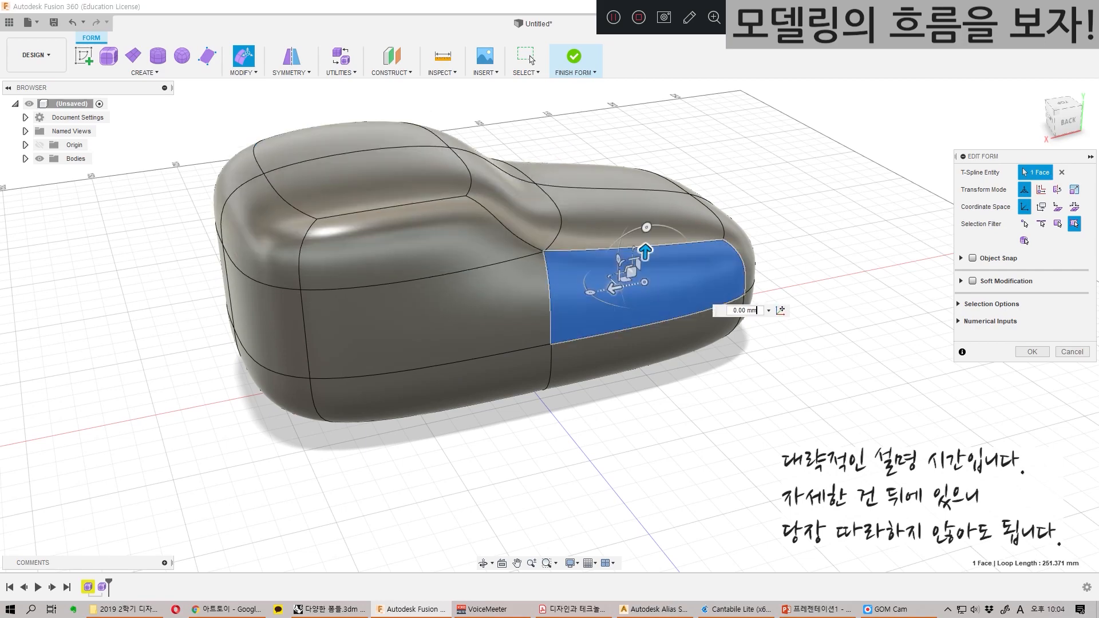
{"action": "middle_click_drag", "start_coordinate": [446, 234], "coordinate": [503, 206], "text": "shift"}
{"action": "scroll", "coordinate": [687, 292], "scroll_direction": "down", "scroll_amount": 2}
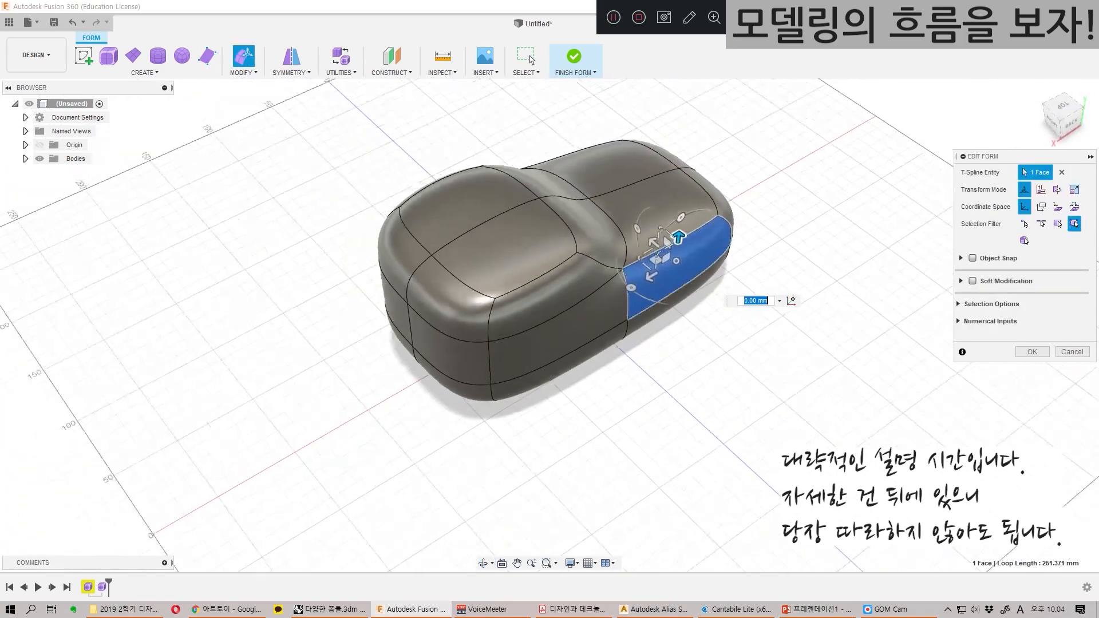
{"action": "scroll", "coordinate": [678, 300], "scroll_direction": "up", "scroll_amount": 5}
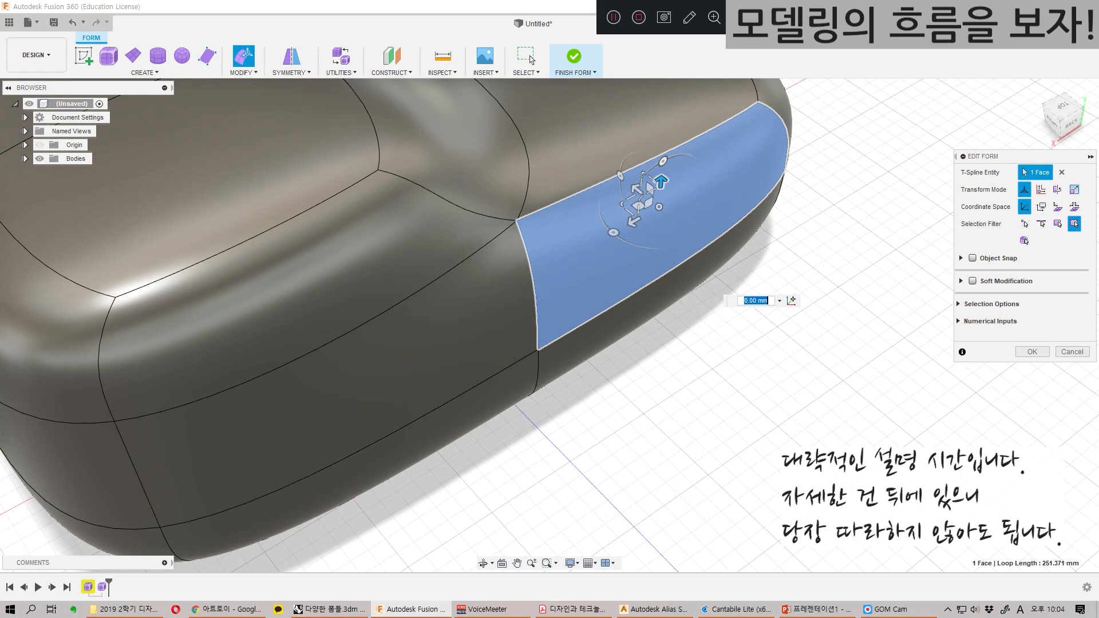
{"action": "left_click_drag", "start_coordinate": [632, 197], "coordinate": [590, 177]}
{"action": "middle_click_drag", "start_coordinate": [401, 286], "coordinate": [549, 298], "text": "shift"}
{"action": "middle_click_drag", "start_coordinate": [321, 286], "coordinate": [369, 355]}
{"action": "scroll", "coordinate": [367, 366], "scroll_direction": "down", "scroll_amount": 1}
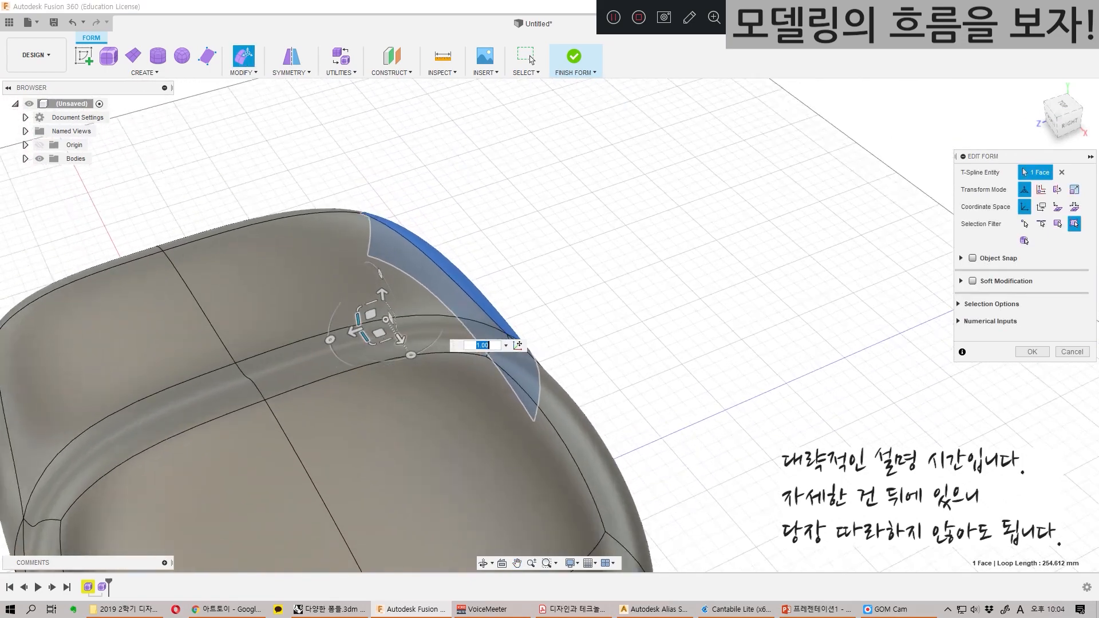
{"action": "scroll", "coordinate": [399, 334], "scroll_direction": "up", "scroll_amount": 3}
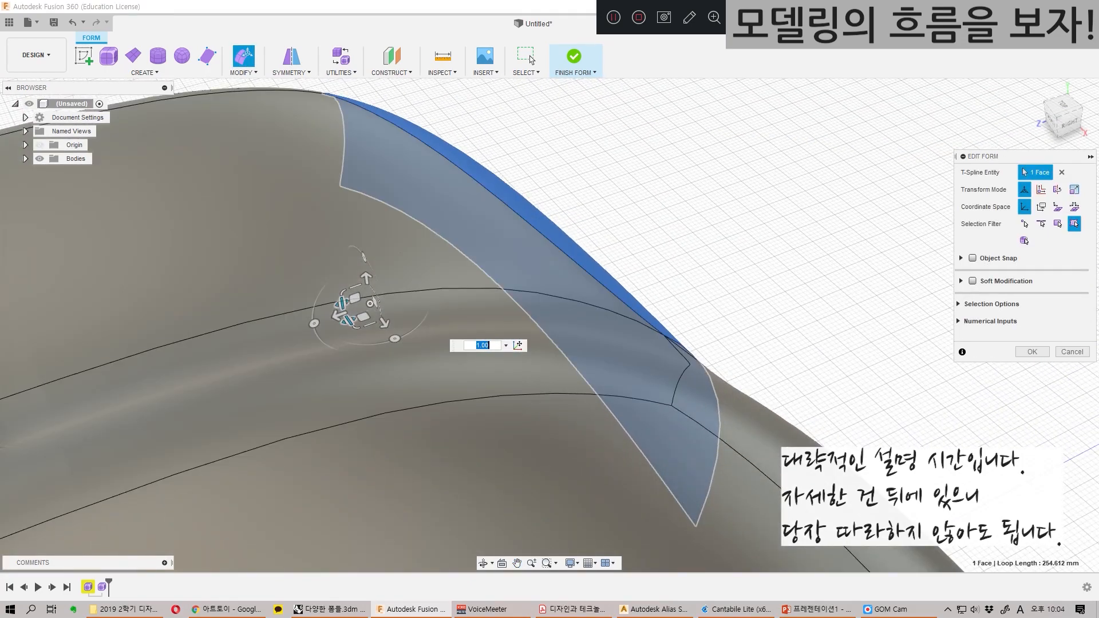
{"action": "left_click_drag", "start_coordinate": [338, 315], "coordinate": [658, 201]}
{"action": "scroll", "coordinate": [596, 286], "scroll_direction": "up", "scroll_amount": 2}
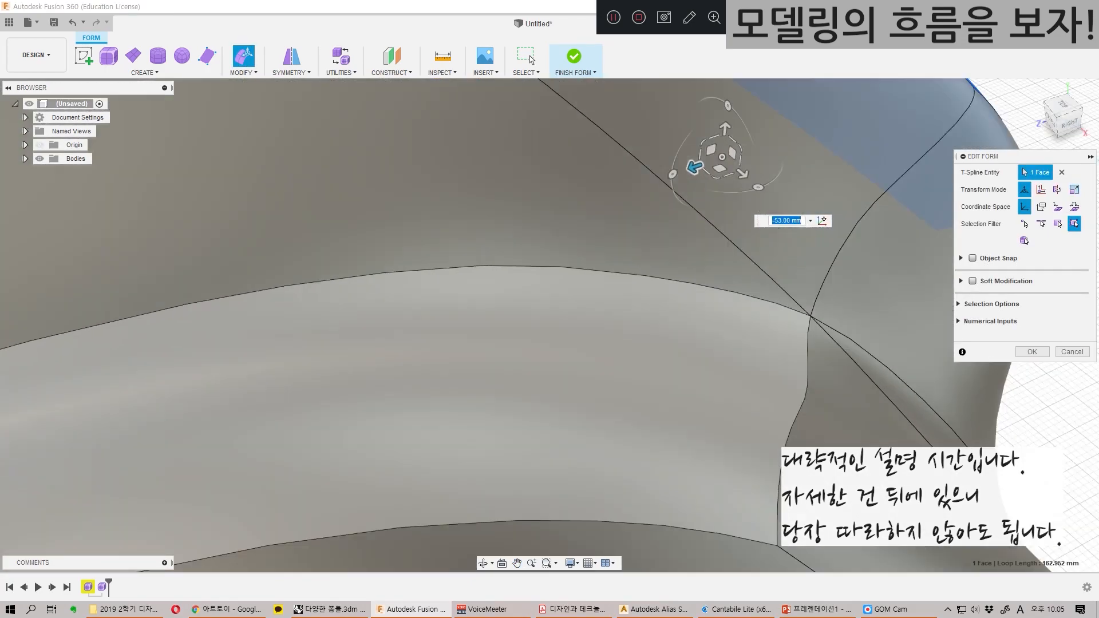
Step: Extrude the tall end's top face on the back side upward by 30 mm
{"action": "scroll", "coordinate": [596, 287], "scroll_direction": "down", "scroll_amount": 3}
{"action": "scroll", "coordinate": [590, 286], "scroll_direction": "down", "scroll_amount": 4}
{"action": "middle_click_drag", "start_coordinate": [589, 286], "coordinate": [475, 252], "text": "shift"}
{"action": "middle_click_drag", "start_coordinate": [722, 373], "coordinate": [440, 246]}
{"action": "left_click", "coordinate": [458, 246]}
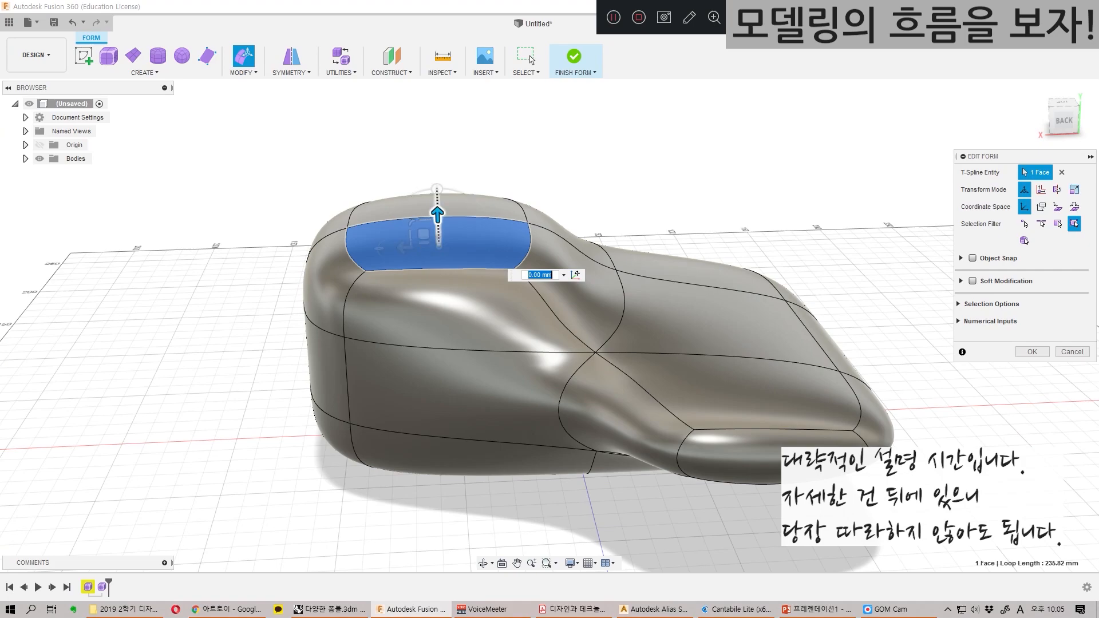
{"action": "type", "text": "30"}
{"action": "key", "text": "Return"}
{"action": "key", "text": "Escape"}
Step: Extrude the lower end's top face on the back side upward into a second raised block
{"action": "middle_click_drag", "start_coordinate": [716, 321], "coordinate": [695, 343], "text": "shift"}
{"action": "left_click", "coordinate": [696, 343]}
{"action": "left_click_drag", "start_coordinate": [713, 315], "coordinate": [720, 228], "text": "alt"}
{"action": "key", "text": "Escape"}
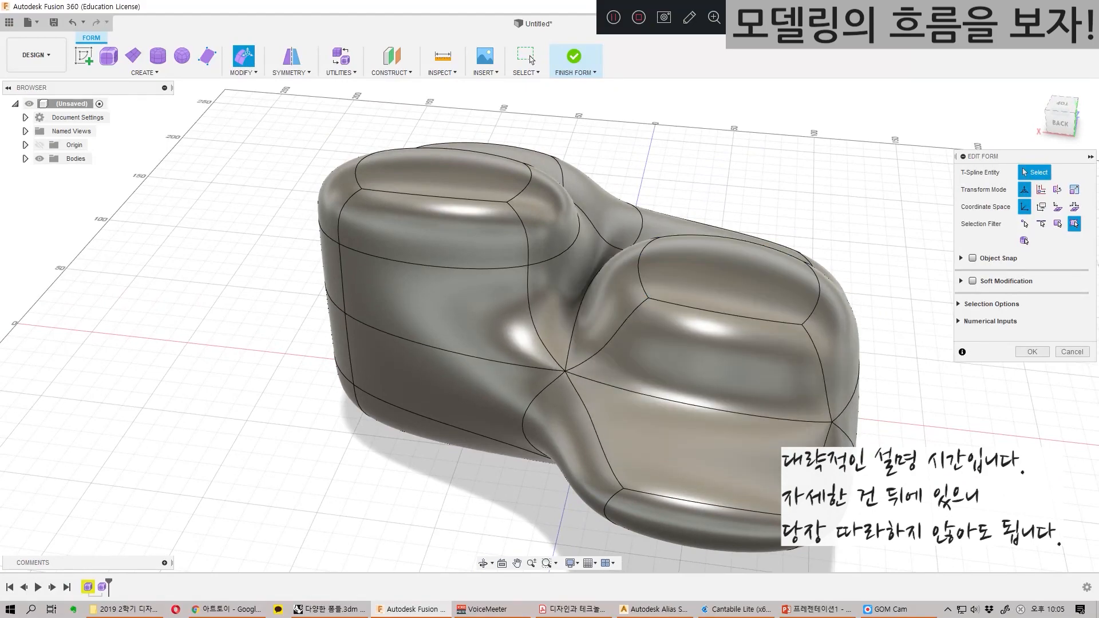
Step: Crease the closed loop of ten edges around the upper faces on the front side, running over both the low and tall ends
{"action": "middle_click_drag", "start_coordinate": [582, 322], "coordinate": [624, 264], "text": "shift"}
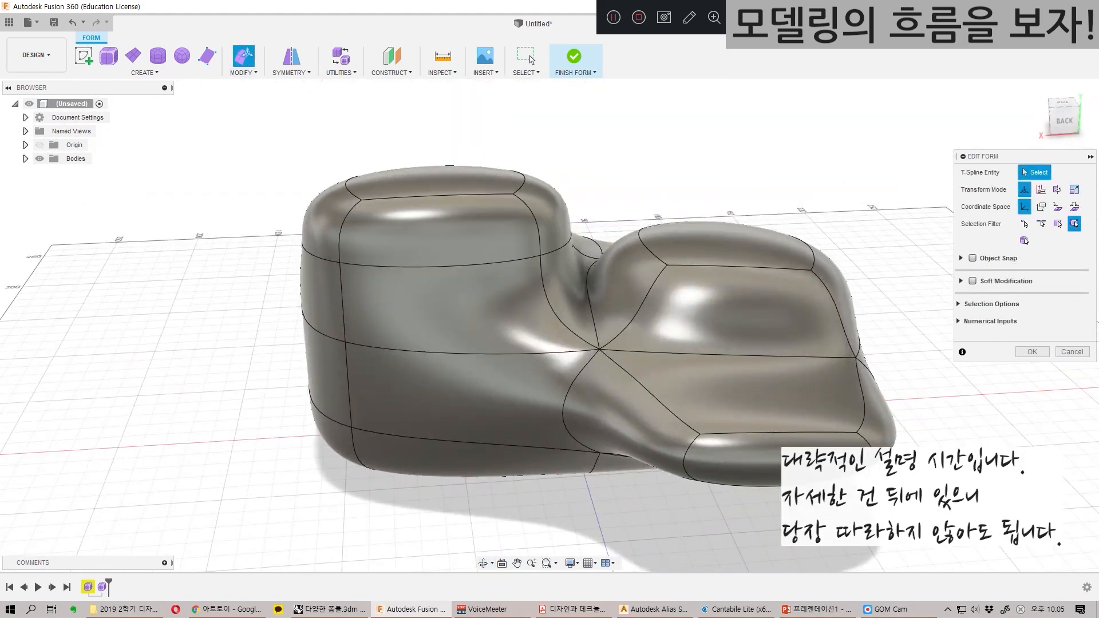
{"action": "left_click", "coordinate": [242, 73]}
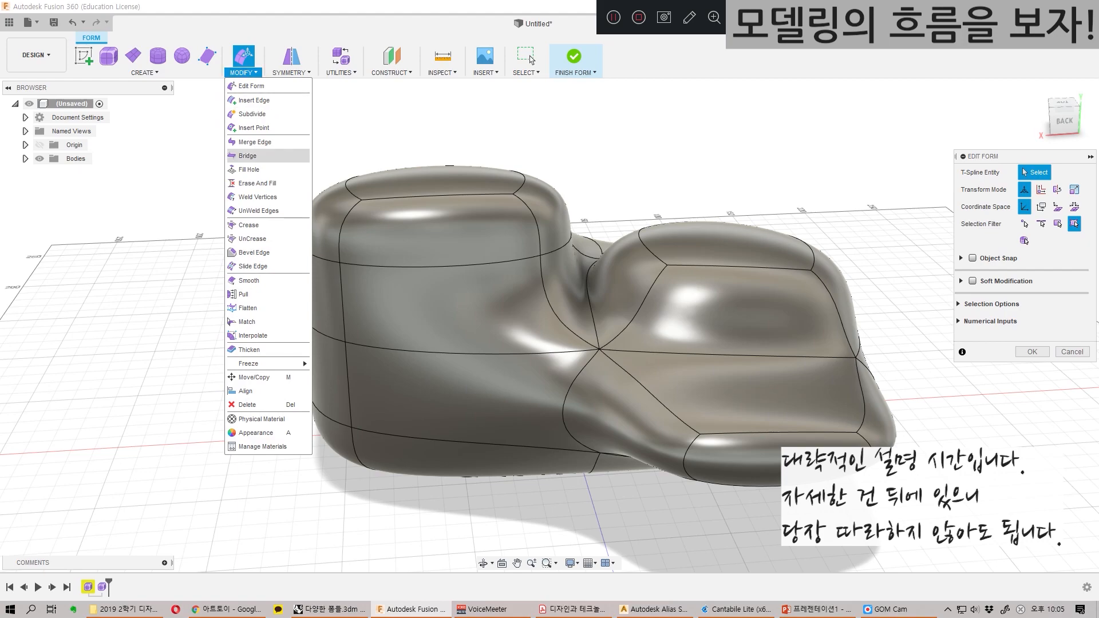
{"action": "left_click", "coordinate": [249, 225]}
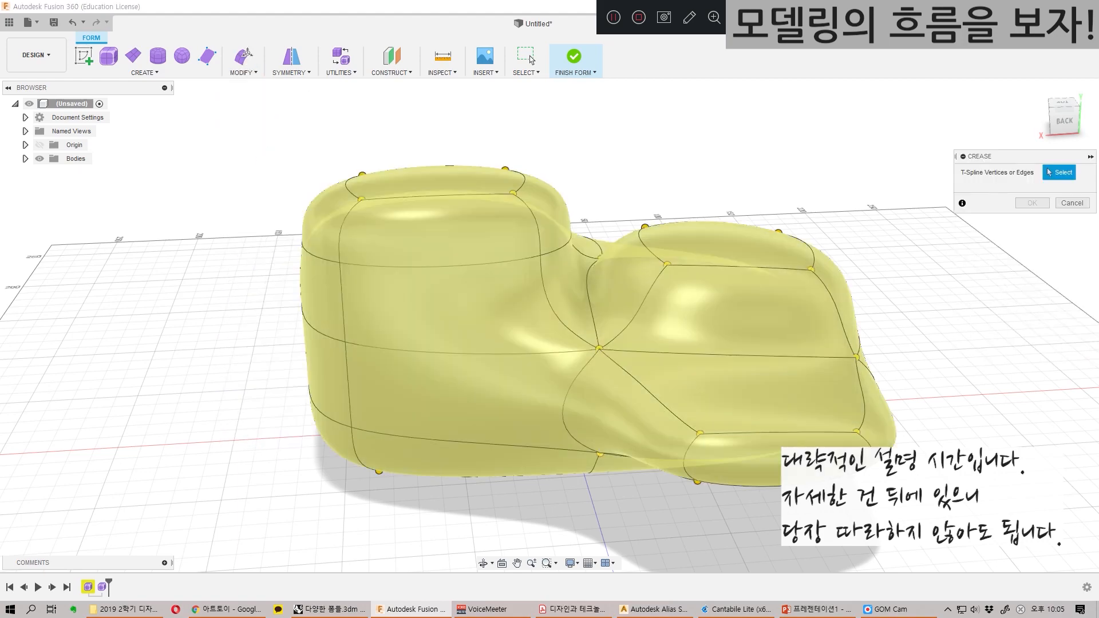
{"action": "middle_click_drag", "start_coordinate": [715, 286], "coordinate": [492, 301], "text": "shift"}
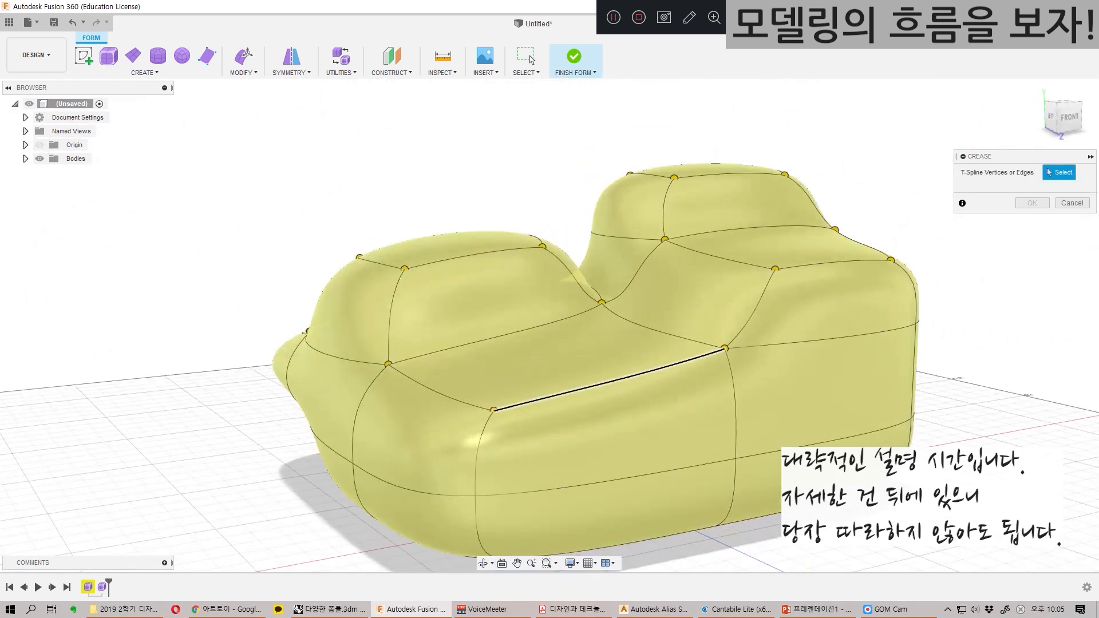
{"action": "left_click", "coordinate": [607, 379]}
{"action": "left_click", "coordinate": [753, 307]}
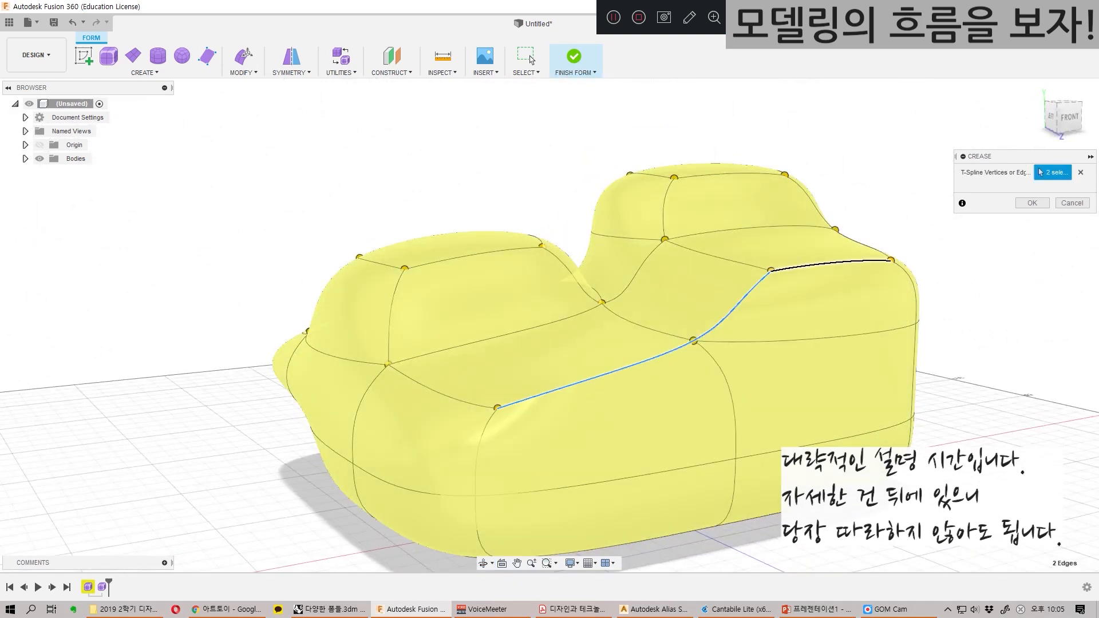
{"action": "middle_click_drag", "start_coordinate": [836, 258], "coordinate": [573, 275], "text": "shift"}
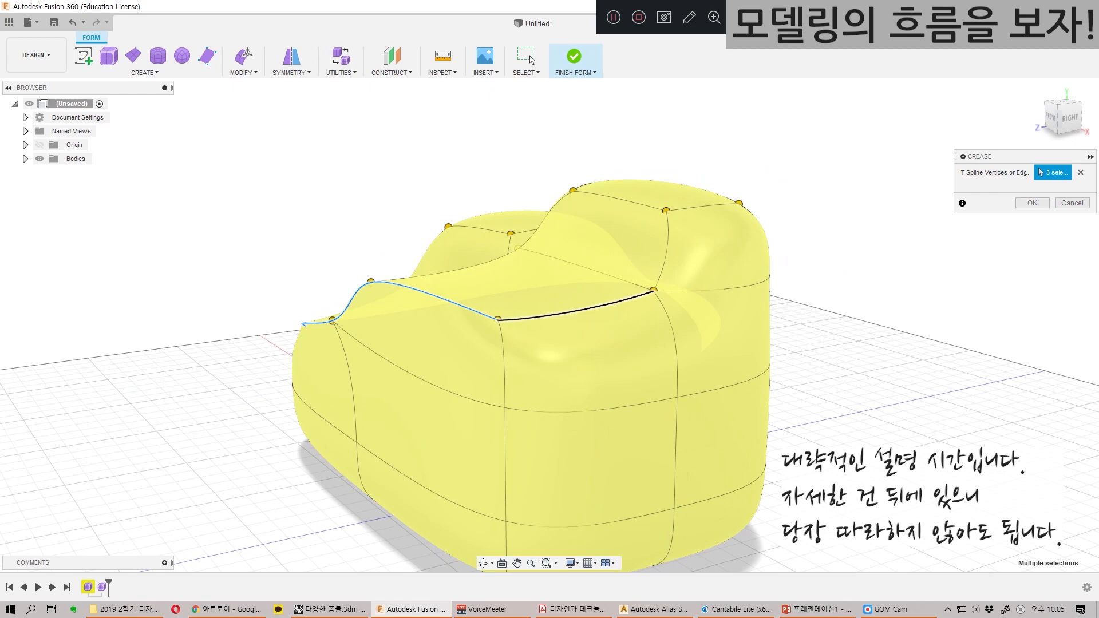
{"action": "left_click", "coordinate": [575, 309]}
{"action": "left_click", "coordinate": [663, 252]}
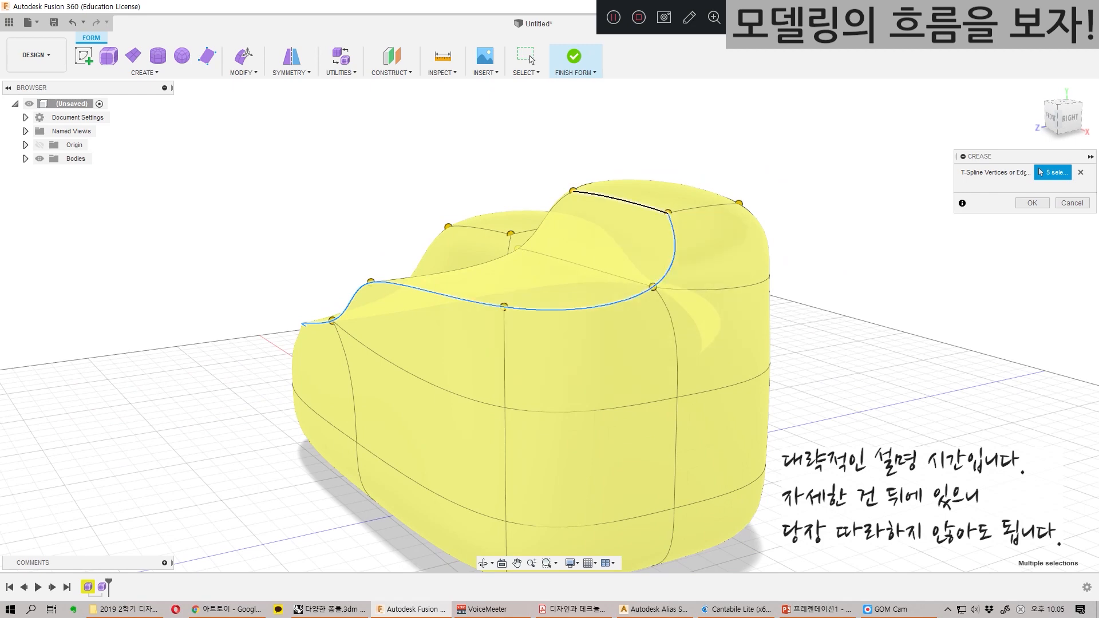
{"action": "middle_click_drag", "start_coordinate": [606, 241], "coordinate": [813, 303], "text": "shift"}
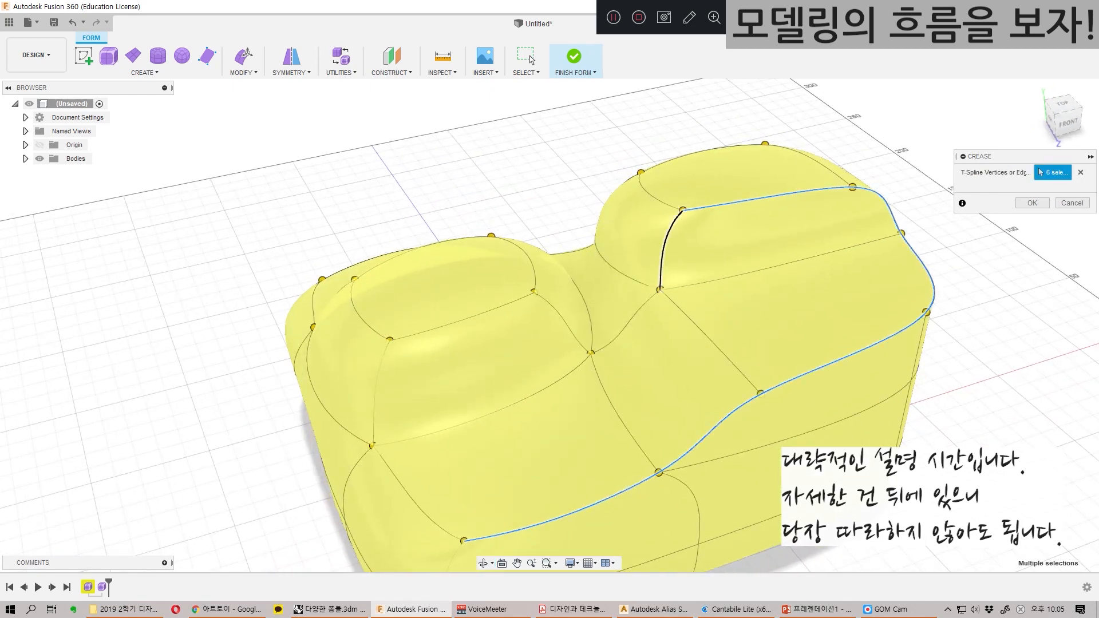
{"action": "left_click", "coordinate": [665, 252]}
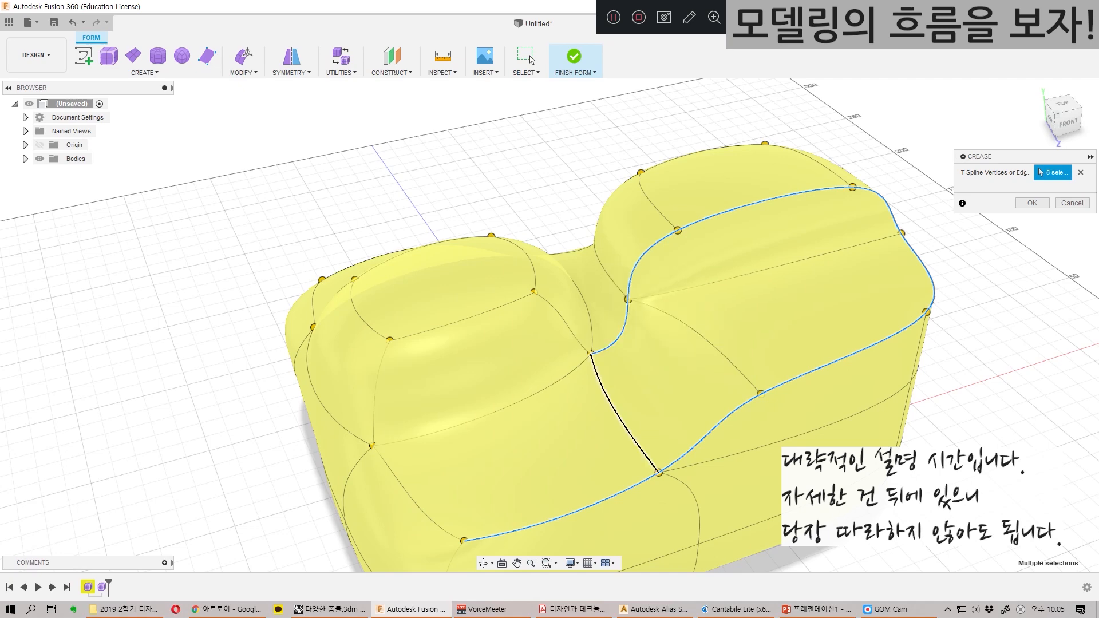
{"action": "left_click", "coordinate": [487, 413]}
{"action": "left_click", "coordinate": [416, 495]}
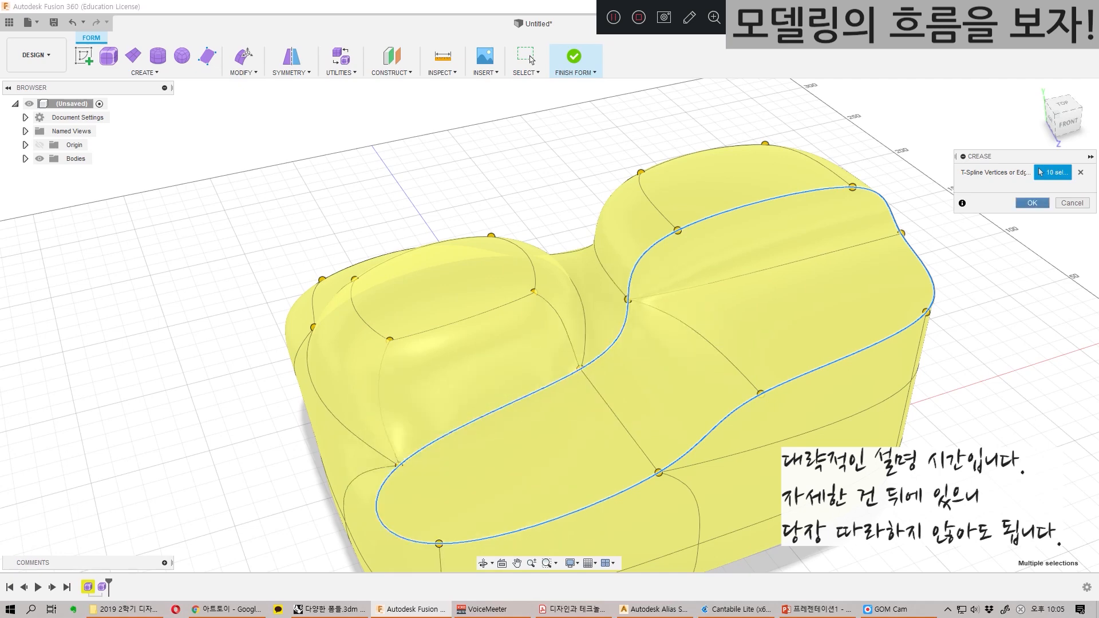
{"action": "key", "text": "Return"}
Step: Examine the creased edge loop and the surrounding smooth surfaces of the form from several angles
{"action": "middle_click_drag", "start_coordinate": [611, 357], "coordinate": [510, 457], "text": "shift"}
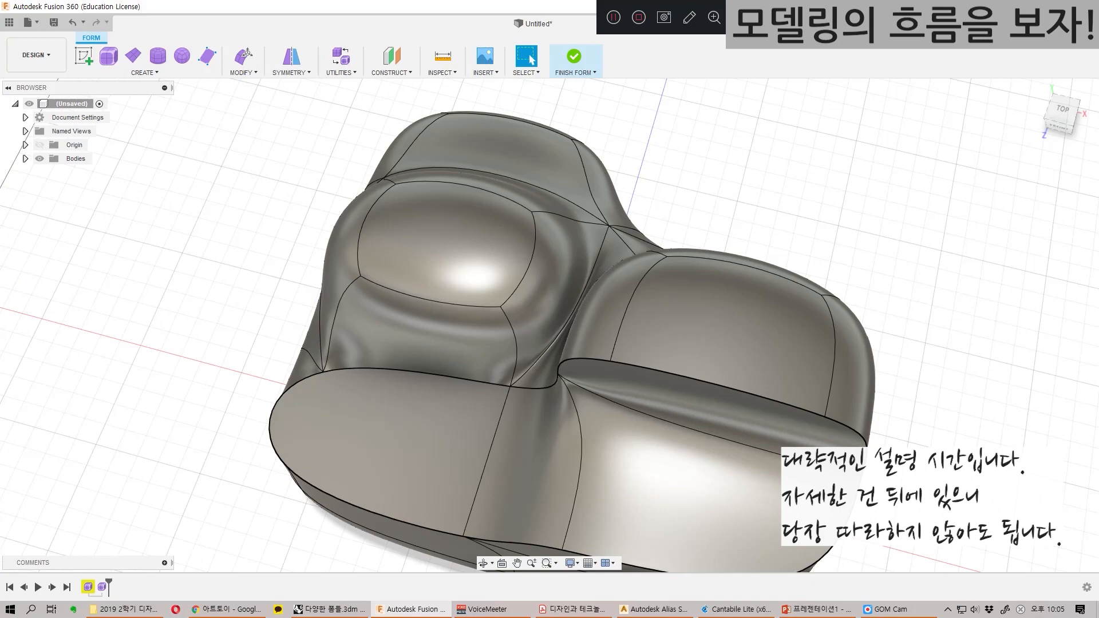
{"action": "scroll", "coordinate": [609, 359], "scroll_direction": "down", "scroll_amount": 2}
{"action": "scroll", "coordinate": [590, 372], "scroll_direction": "up", "scroll_amount": 3}
{"action": "middle_click_drag", "start_coordinate": [435, 408], "coordinate": [426, 311], "text": "shift"}
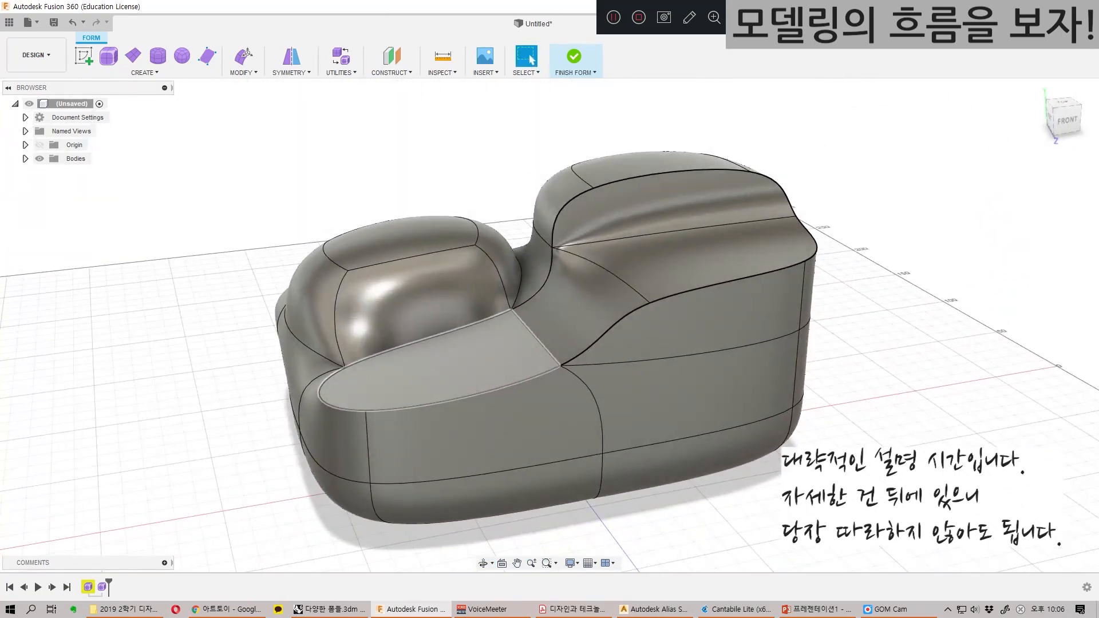
{"action": "middle_click_drag", "start_coordinate": [595, 223], "coordinate": [595, 258], "text": "shift"}
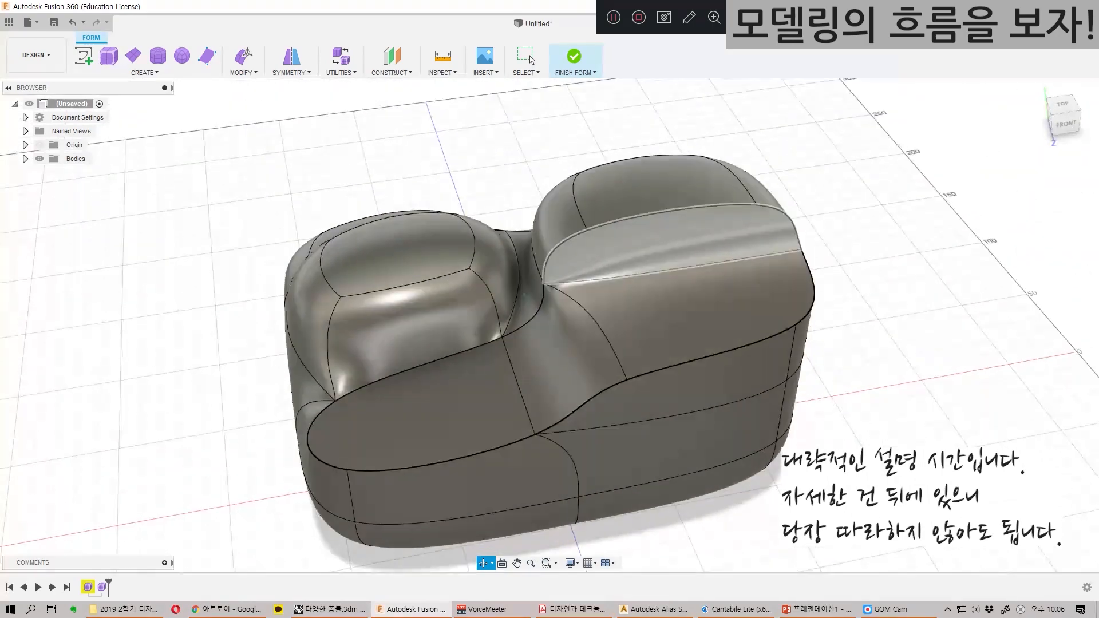
{"action": "middle_click_drag", "start_coordinate": [564, 243], "coordinate": [518, 343], "text": "shift"}
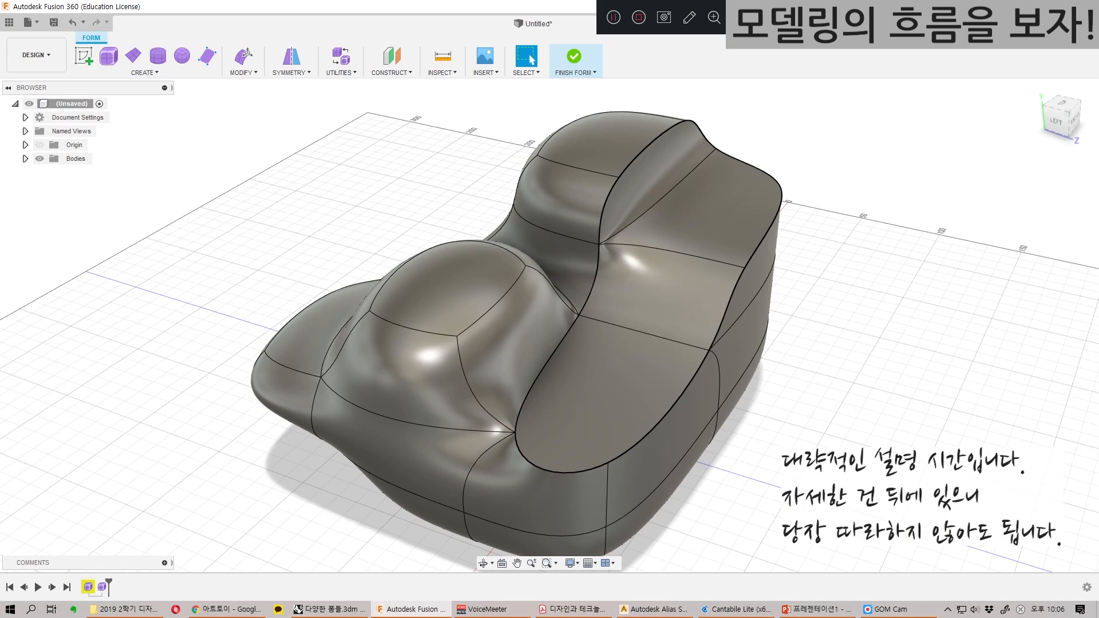
{"action": "middle_click_drag", "start_coordinate": [521, 350], "coordinate": [601, 378], "text": "shift"}
{"action": "middle_click_drag", "start_coordinate": [389, 269], "coordinate": [429, 338], "text": "shift"}
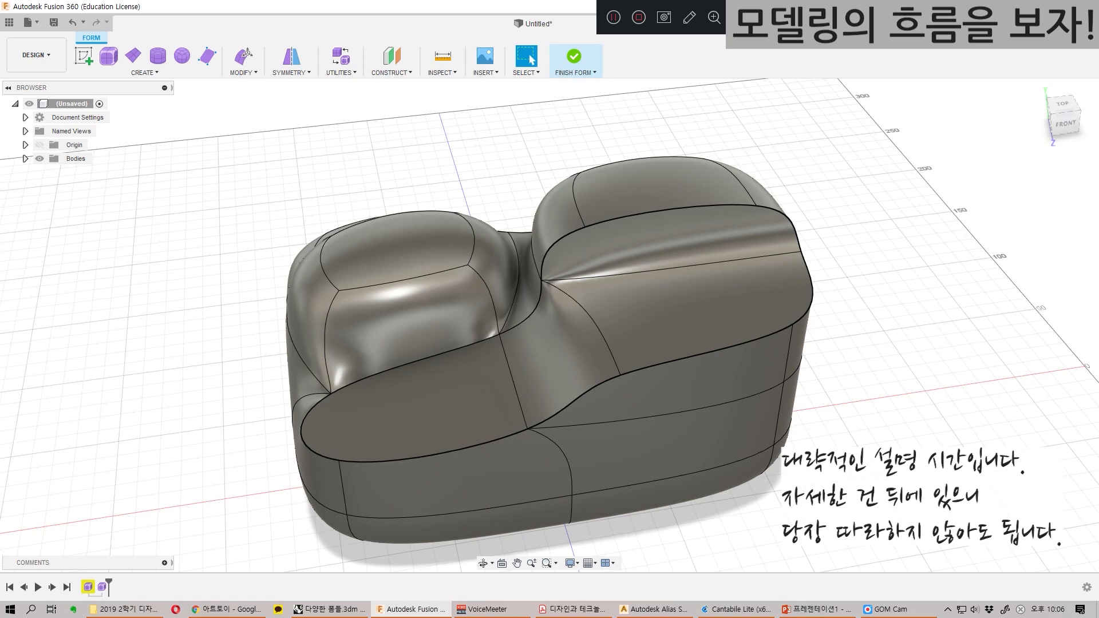
Step: Select the entire form body and stretch it lengthwise by a scale factor of about 3.1
{"action": "middle_click_drag", "start_coordinate": [416, 404], "coordinate": [470, 355]}
{"action": "double_click", "coordinate": [469, 354]}
{"action": "scroll", "coordinate": [514, 361], "scroll_direction": "up", "scroll_amount": 1}
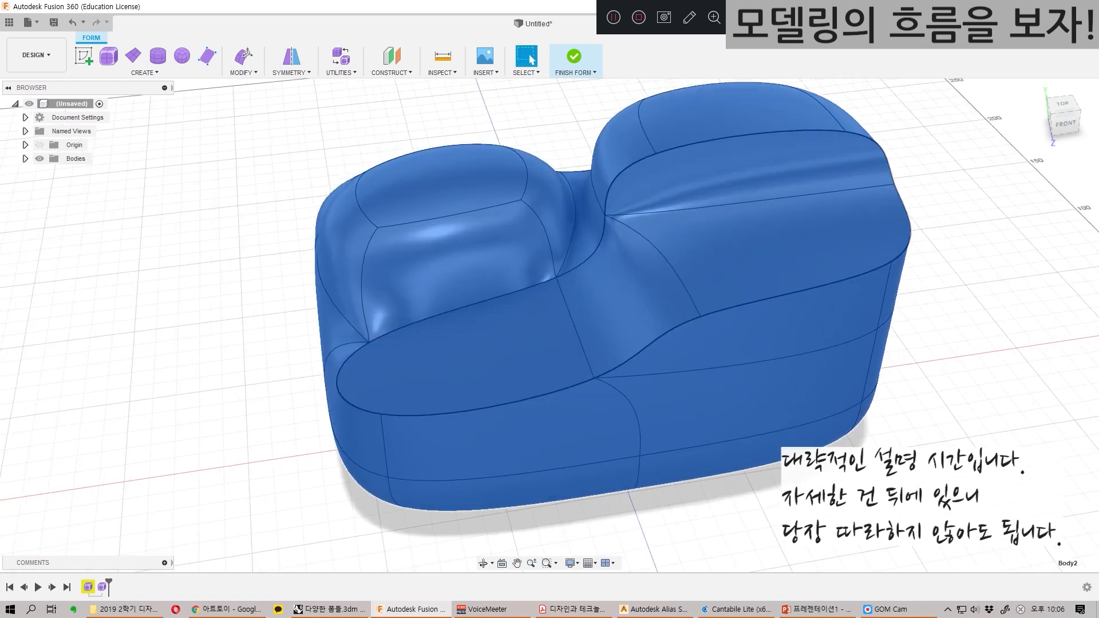
{"action": "left_click", "coordinate": [244, 56]}
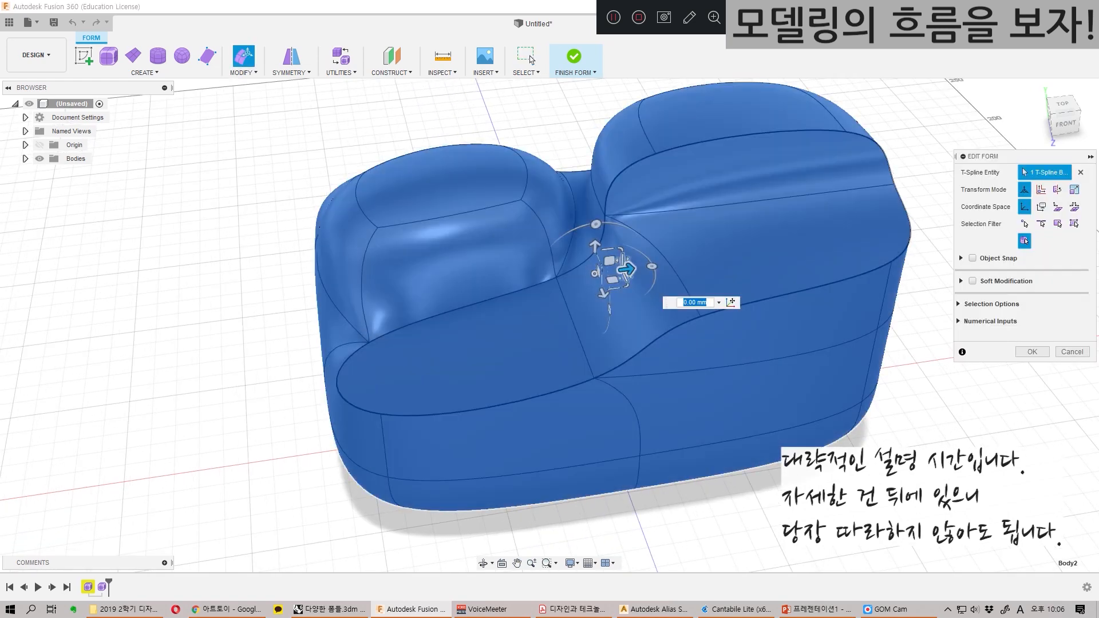
{"action": "left_click_drag", "start_coordinate": [624, 277], "coordinate": [695, 281]}
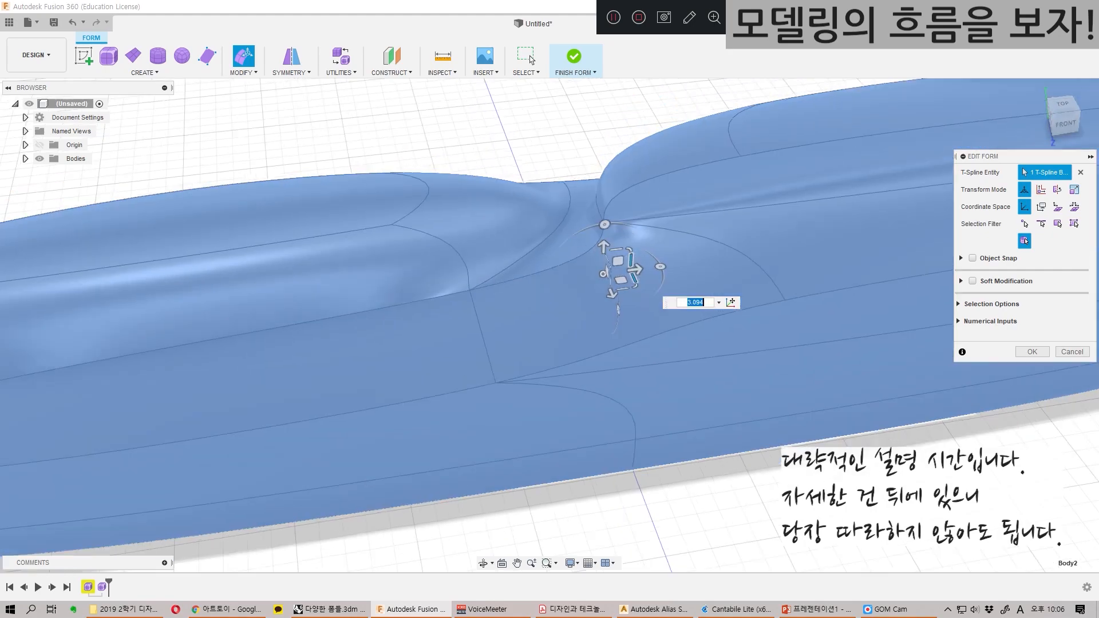
{"action": "scroll", "coordinate": [698, 281], "scroll_direction": "down", "scroll_amount": 5}
{"action": "key", "text": "Escape"}
Step: Delete the whole stretched form body from the workspace
{"action": "middle_click_drag", "start_coordinate": [458, 366], "coordinate": [384, 407], "text": "shift"}
{"action": "left_click_drag", "start_coordinate": [151, 155], "coordinate": [921, 485]}
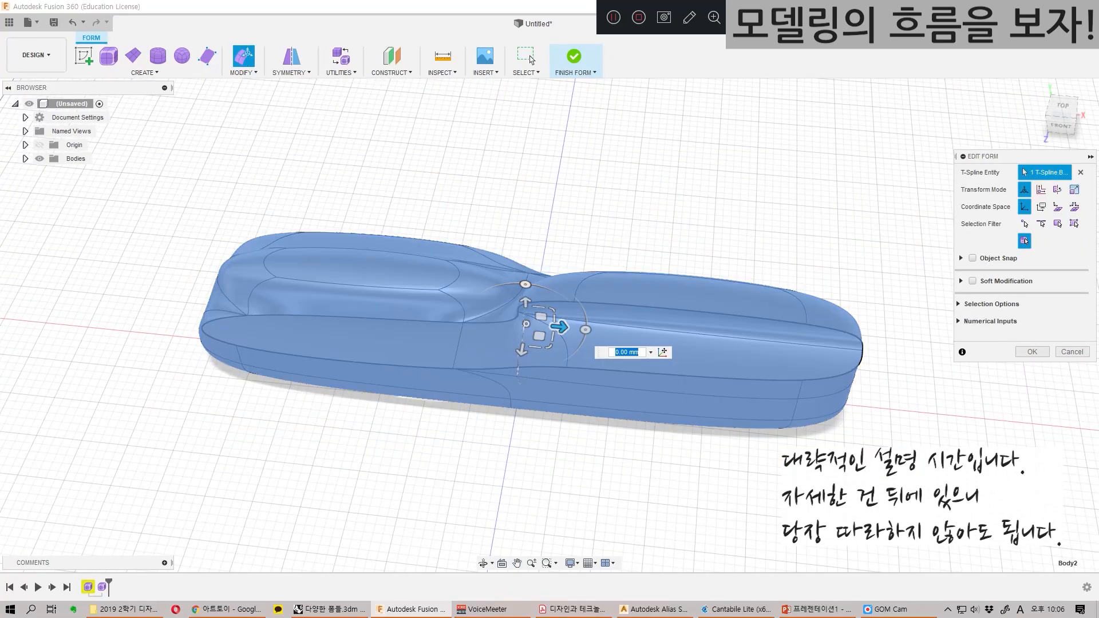
{"action": "left_click", "coordinate": [531, 58]}
{"action": "left_click_drag", "start_coordinate": [205, 206], "coordinate": [1034, 539]}
{"action": "key", "text": "Delete"}
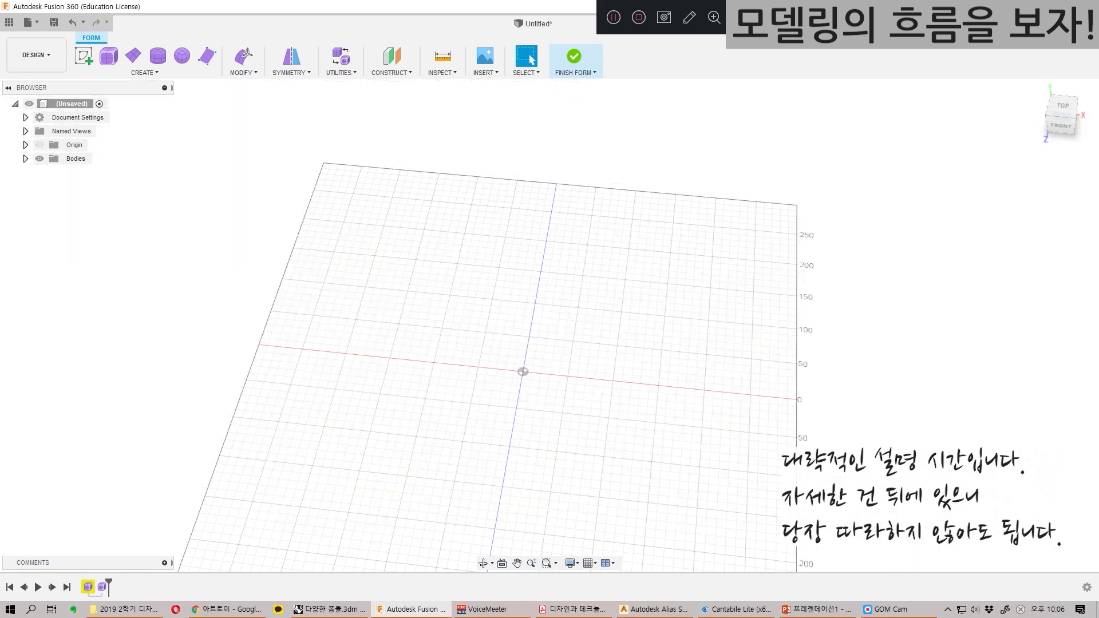
Step: Create a T-spline plane centred on the origin on the horizontal plane, about 28 mm by 98 mm, as a new body
{"action": "left_click", "coordinate": [243, 56]}
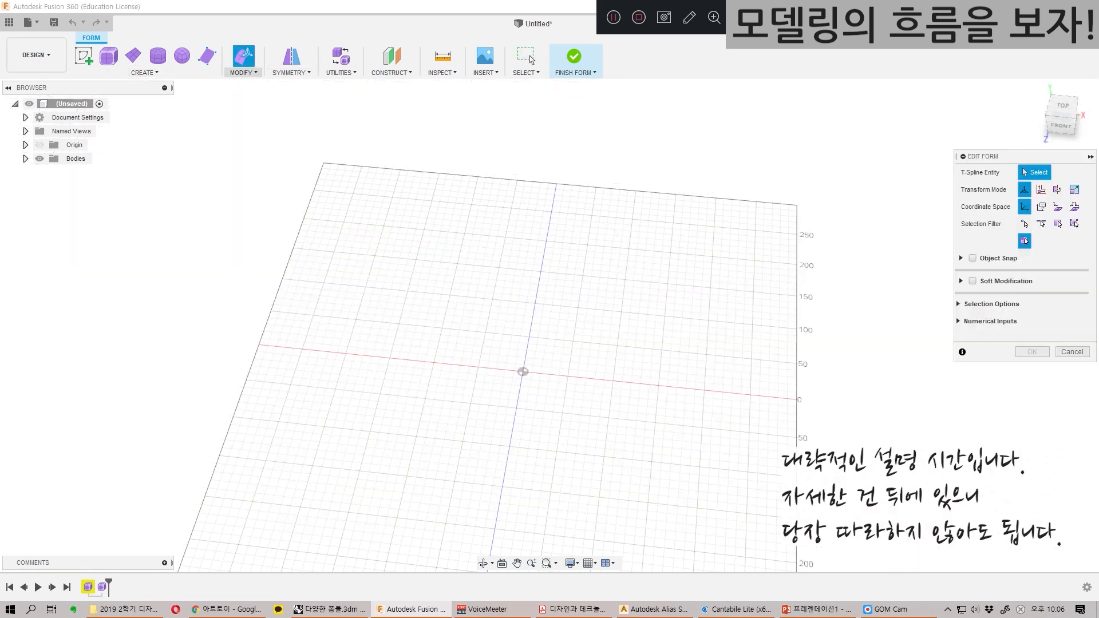
{"action": "left_click", "coordinate": [145, 72]}
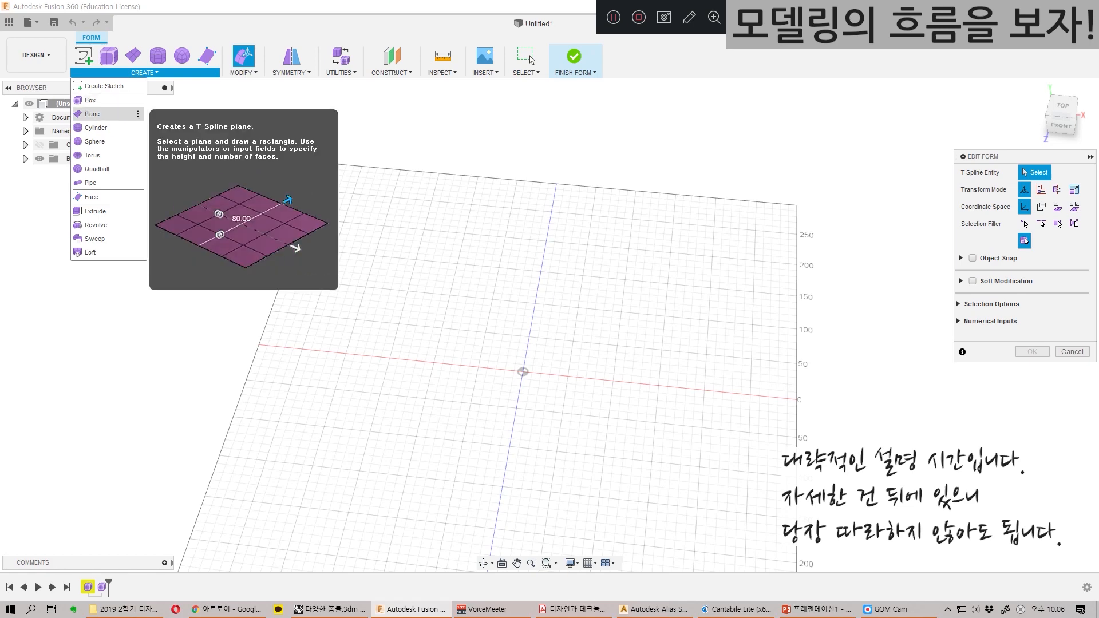
{"action": "left_click", "coordinate": [92, 114]}
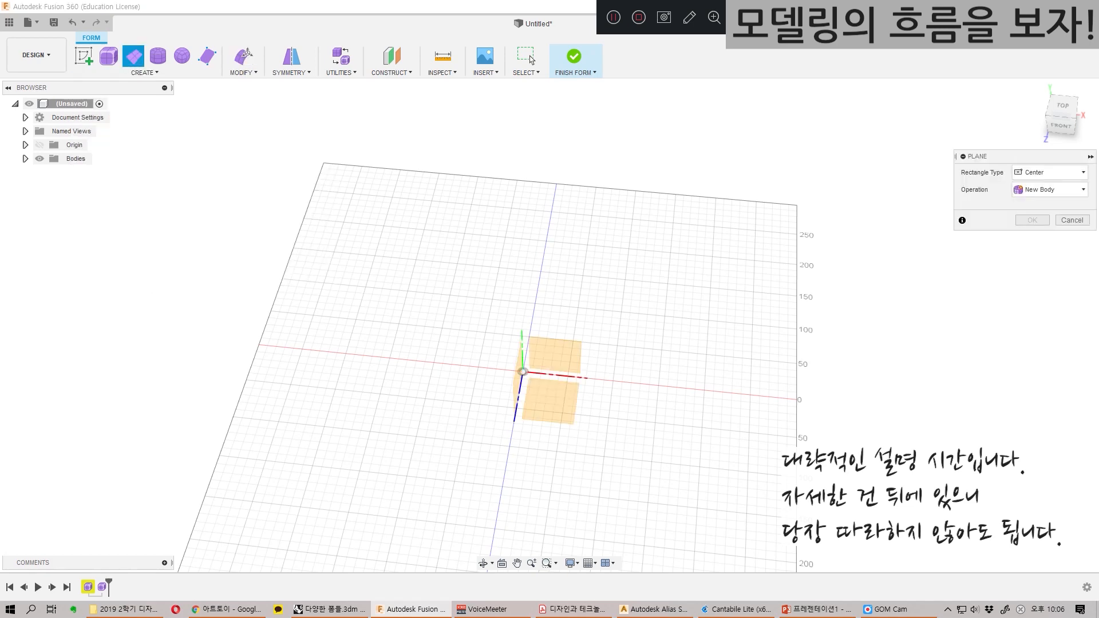
{"action": "left_click", "coordinate": [550, 400]}
{"action": "left_click", "coordinate": [532, 361]}
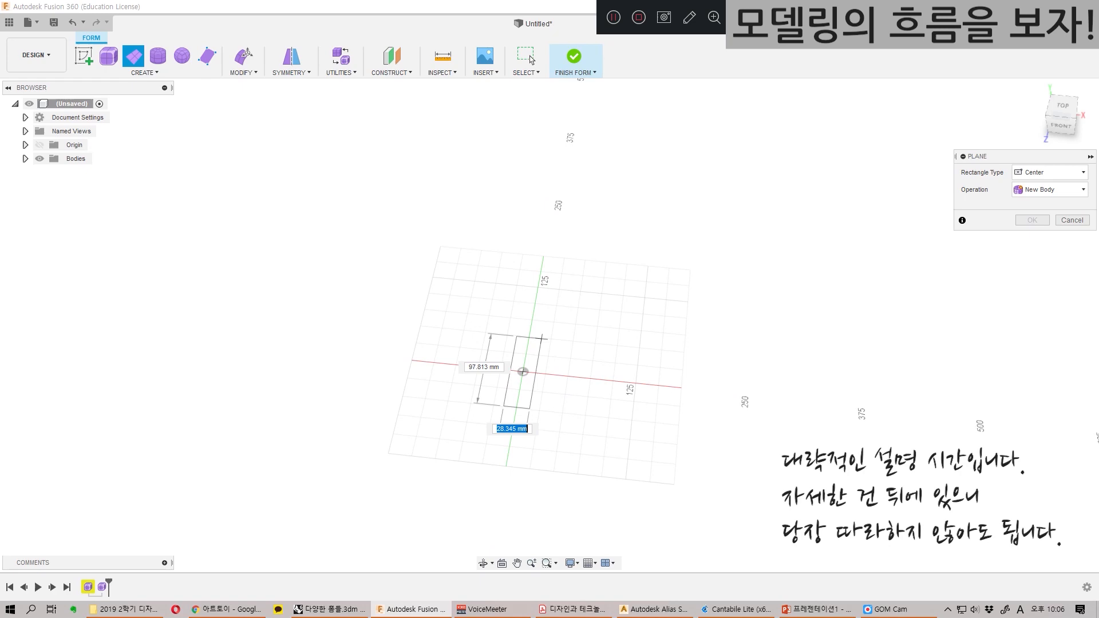
{"action": "key", "text": "Return"}
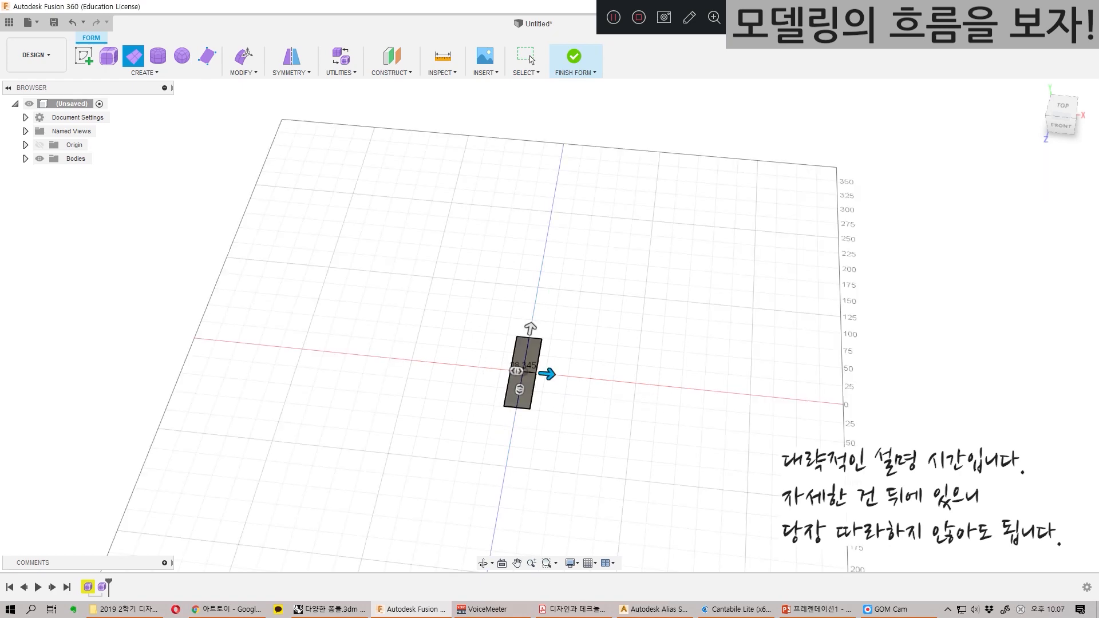
{"action": "scroll", "coordinate": [553, 380], "scroll_direction": "down", "scroll_amount": 1}
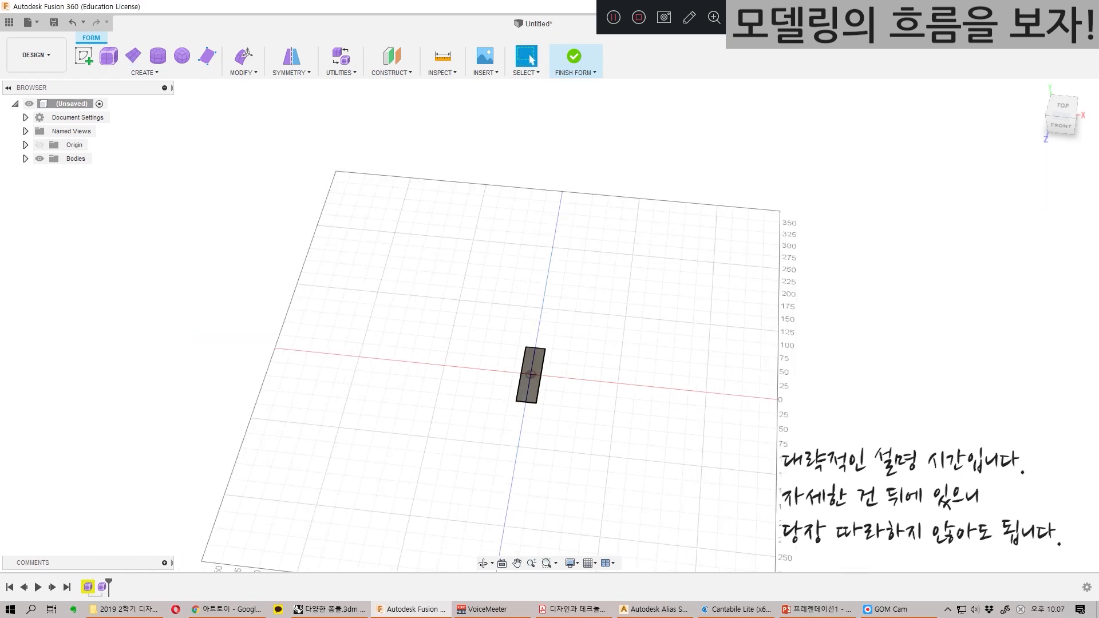
Step: Apply internal mirror symmetry between the two faces on either side of the plane's long centreline
{"action": "scroll", "coordinate": [562, 402], "scroll_direction": "down", "scroll_amount": 2}
{"action": "scroll", "coordinate": [562, 402], "scroll_direction": "up", "scroll_amount": 5}
{"action": "middle_click_drag", "start_coordinate": [562, 402], "coordinate": [434, 331], "text": "shift"}
{"action": "scroll", "coordinate": [518, 370], "scroll_direction": "down", "scroll_amount": 1}
{"action": "scroll", "coordinate": [450, 386], "scroll_direction": "up", "scroll_amount": 5}
{"action": "scroll", "coordinate": [434, 331], "scroll_direction": "down", "scroll_amount": 3}
{"action": "scroll", "coordinate": [435, 343], "scroll_direction": "up", "scroll_amount": 2}
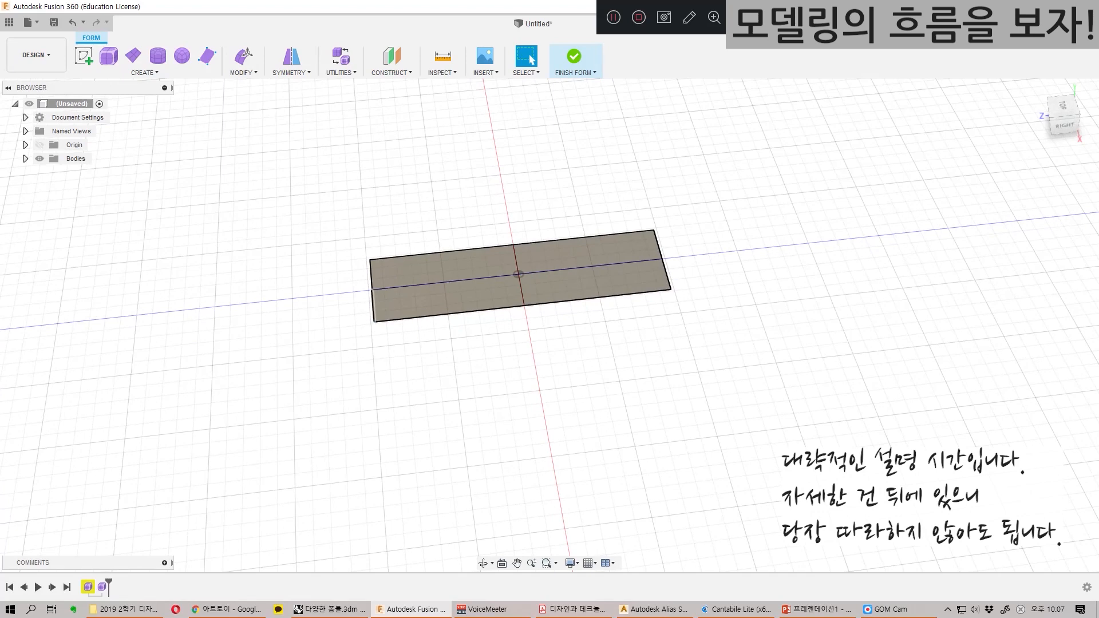
{"action": "left_click", "coordinate": [291, 56]}
{"action": "left_click", "coordinate": [450, 267]}
{"action": "left_click", "coordinate": [452, 300]}
{"action": "key", "text": "Return"}
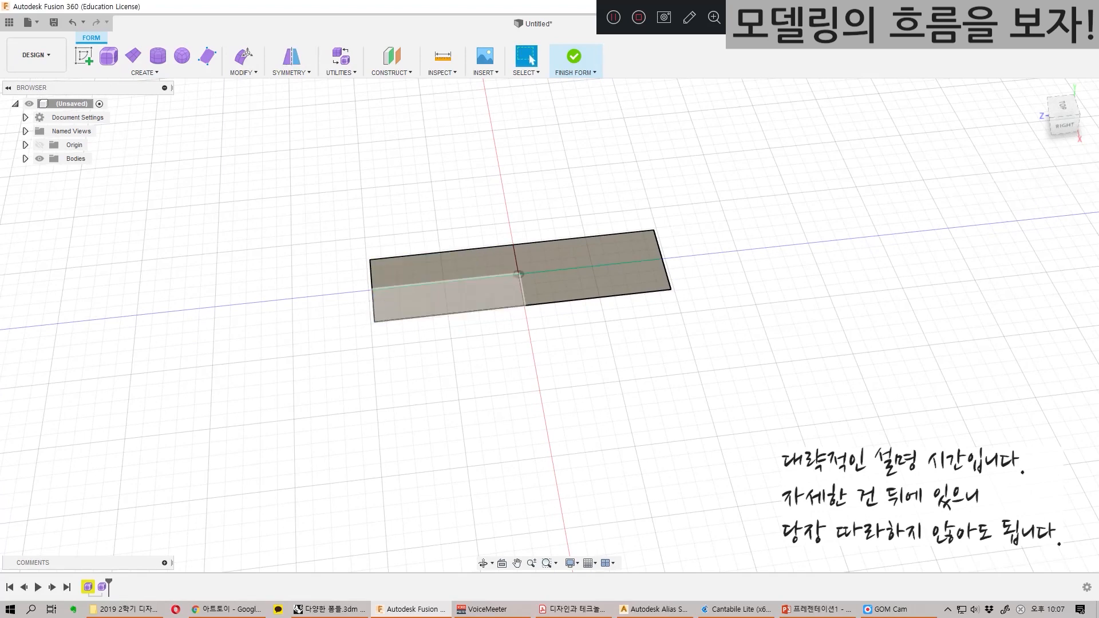
Step: Pull the corner vertices at both ends of the plane outward so each end flares into a V-shaped notch
{"action": "middle_click_drag", "start_coordinate": [400, 338], "coordinate": [513, 315], "text": "shift"}
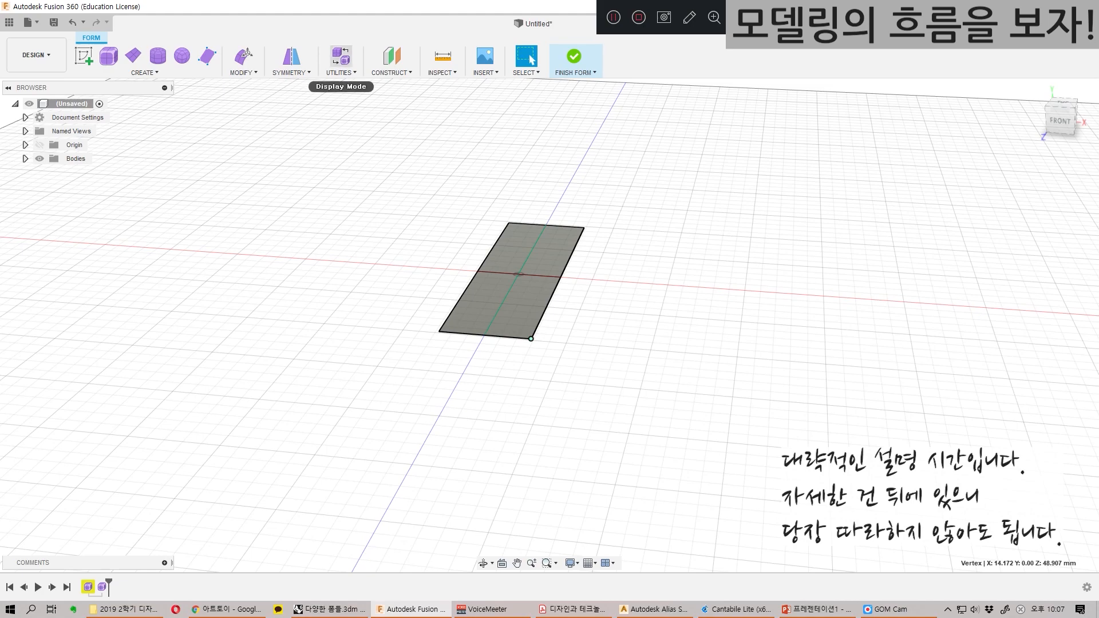
{"action": "left_click", "coordinate": [244, 57]}
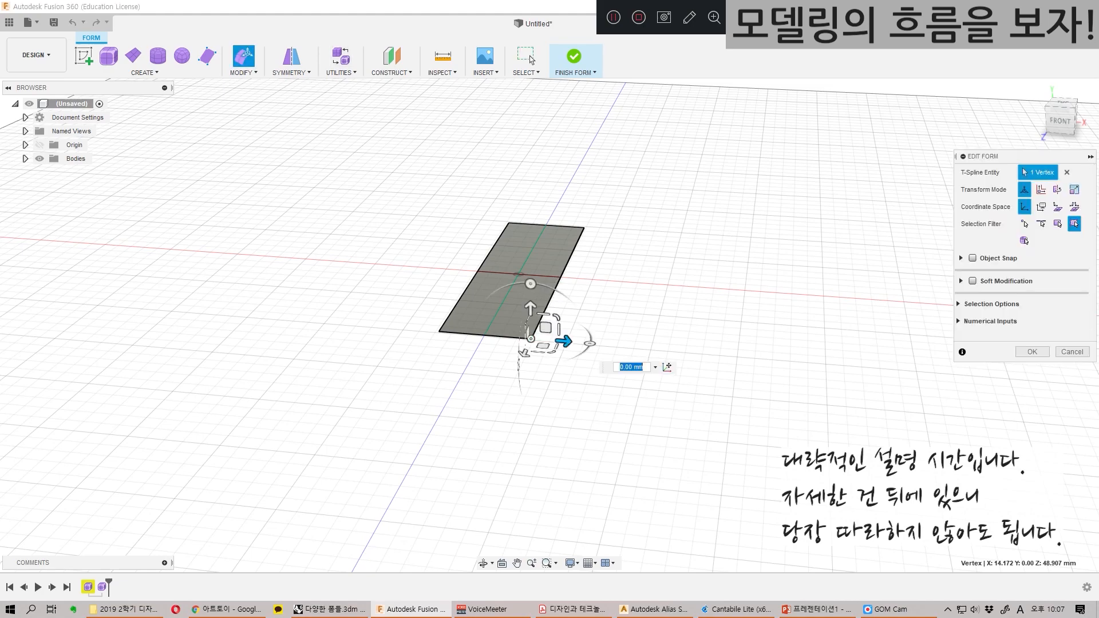
{"action": "middle_click_drag", "start_coordinate": [531, 338], "coordinate": [530, 426], "text": "shift"}
{"action": "left_click_drag", "start_coordinate": [515, 444], "coordinate": [557, 526]}
{"action": "left_click", "coordinate": [608, 156]}
{"action": "left_click_drag", "start_coordinate": [619, 174], "coordinate": [660, 122]}
Step: Extrude the wide end's edges outward along the strip into a new mirrored pair of faces
{"action": "middle_click_drag", "start_coordinate": [660, 121], "coordinate": [424, 123], "text": "shift"}
{"action": "left_click", "coordinate": [343, 333]}
{"action": "left_click_drag", "start_coordinate": [297, 344], "coordinate": [137, 366], "text": "alt"}
{"action": "key", "text": "Escape"}
{"action": "left_click", "coordinate": [634, 297]}
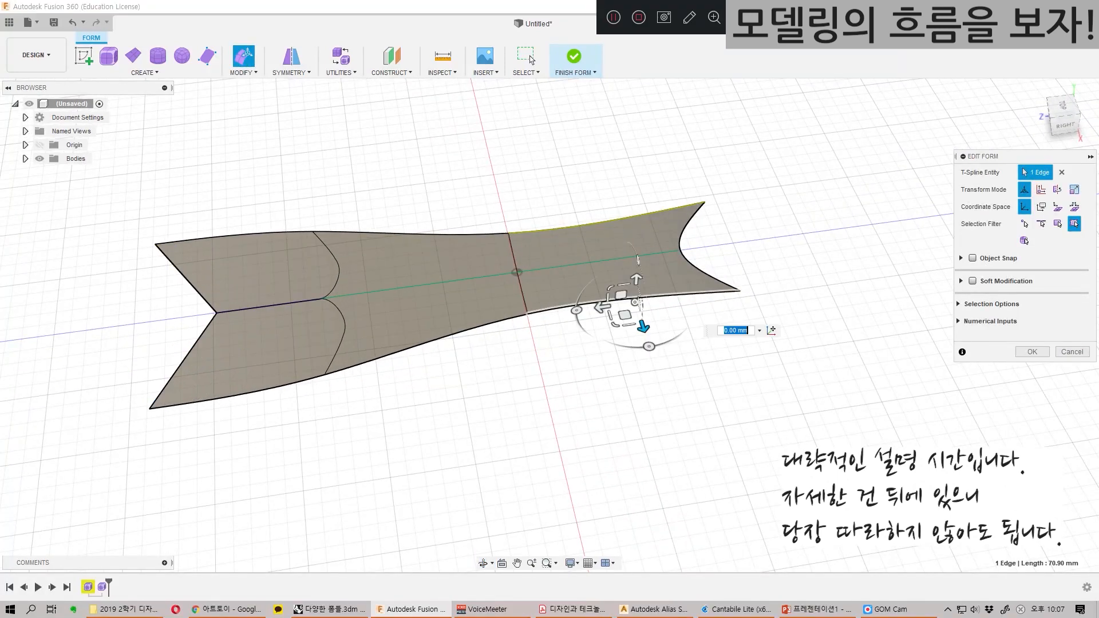
{"action": "mouse_move", "coordinate": [601, 307]}
{"action": "left_mouse_down", "text": "alt"}
{"action": "mouse_move", "coordinate": [819, 276]}
{"action": "mouse_move", "coordinate": [601, 308]}
{"action": "left_mouse_up", "text": "alt"}
{"action": "left_click", "coordinate": [703, 274]}
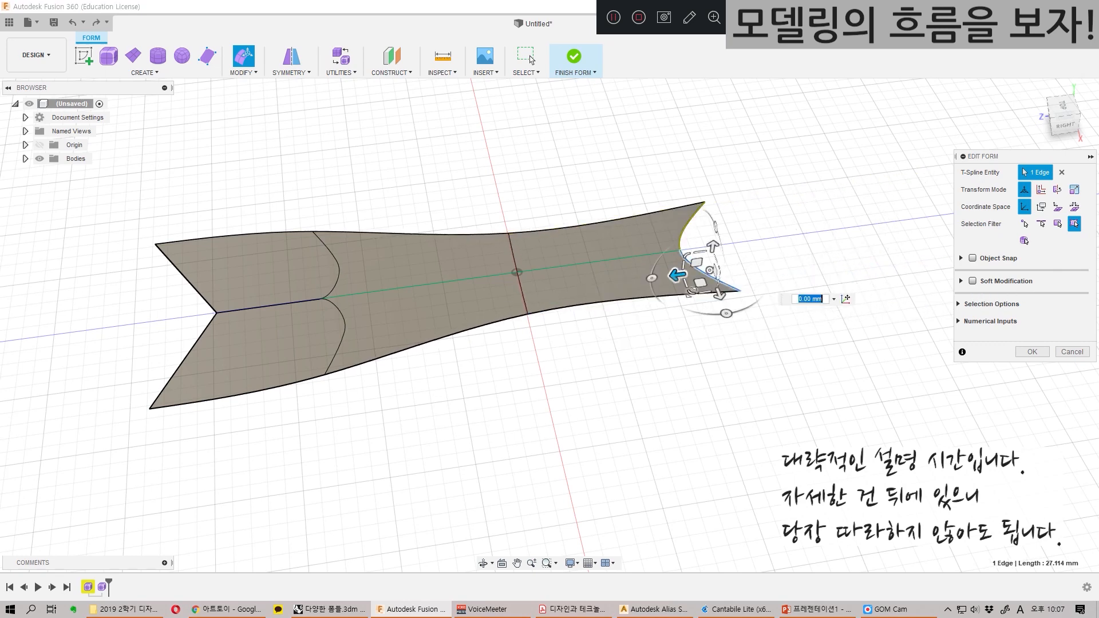
{"action": "left_click_drag", "start_coordinate": [685, 283], "coordinate": [686, 283], "text": "alt"}
{"action": "key", "text": "ctrl+z"}
Step: Extrude both edges of the narrow end outward together to lengthen the centre strip by one row of faces
{"action": "left_click", "coordinate": [685, 226]}
{"action": "left_click", "coordinate": [699, 272], "text": "shift"}
{"action": "left_click_drag", "start_coordinate": [676, 251], "coordinate": [896, 220], "text": "alt"}
{"action": "key", "text": "Escape"}
Step: Extrude and rotate the wide end's edge repeatedly to grow mirrored strips that curve outward and back around
{"action": "middle_click_drag", "start_coordinate": [515, 321], "coordinate": [550, 249], "text": "shift"}
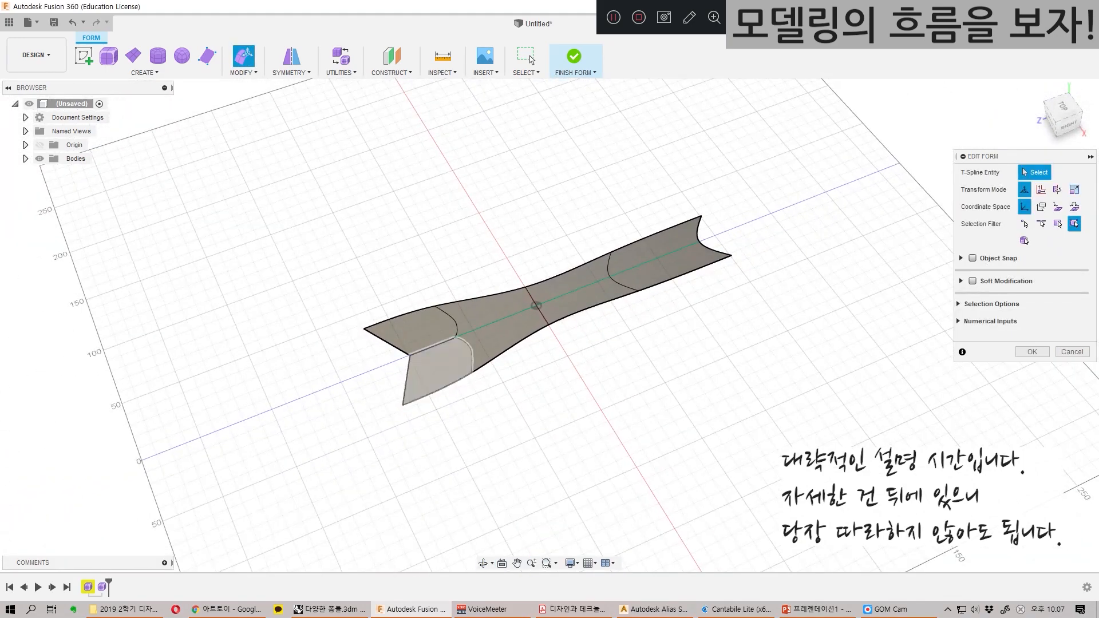
{"action": "left_click", "coordinate": [406, 380]}
{"action": "left_click_drag", "start_coordinate": [399, 396], "coordinate": [387, 435]}
{"action": "left_click_drag", "start_coordinate": [320, 462], "coordinate": [332, 528], "text": "alt"}
{"action": "middle_click_drag", "start_coordinate": [331, 528], "coordinate": [326, 424]}
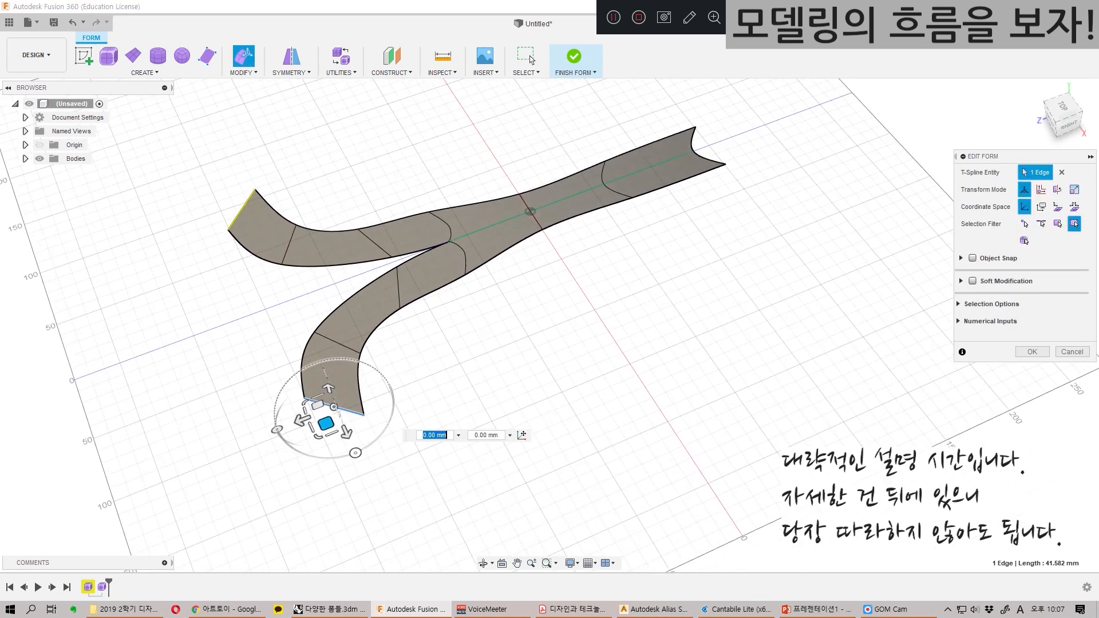
{"action": "left_click_drag", "start_coordinate": [326, 424], "coordinate": [478, 447], "text": "alt"}
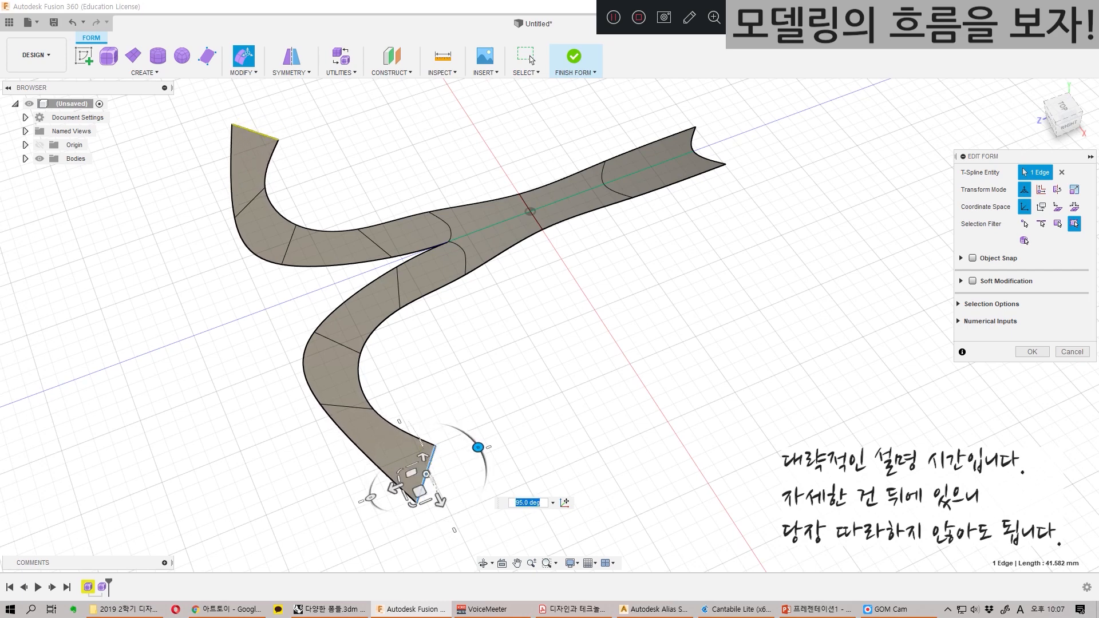
Step: Continue extruding the curved strip's end edge around the side until it approaches the centre strip's far end
{"action": "left_click_drag", "start_coordinate": [420, 491], "coordinate": [918, 136], "text": "alt"}
{"action": "left_click_drag", "start_coordinate": [881, 182], "coordinate": [920, 126], "text": "alt"}
{"action": "middle_click_drag", "start_coordinate": [920, 125], "coordinate": [757, 224]}
{"action": "left_click_drag", "start_coordinate": [696, 233], "coordinate": [638, 243], "text": "alt"}
{"action": "scroll", "coordinate": [634, 241], "scroll_direction": "up", "scroll_amount": 2}
{"action": "scroll", "coordinate": [641, 240], "scroll_direction": "up", "scroll_amount": 2}
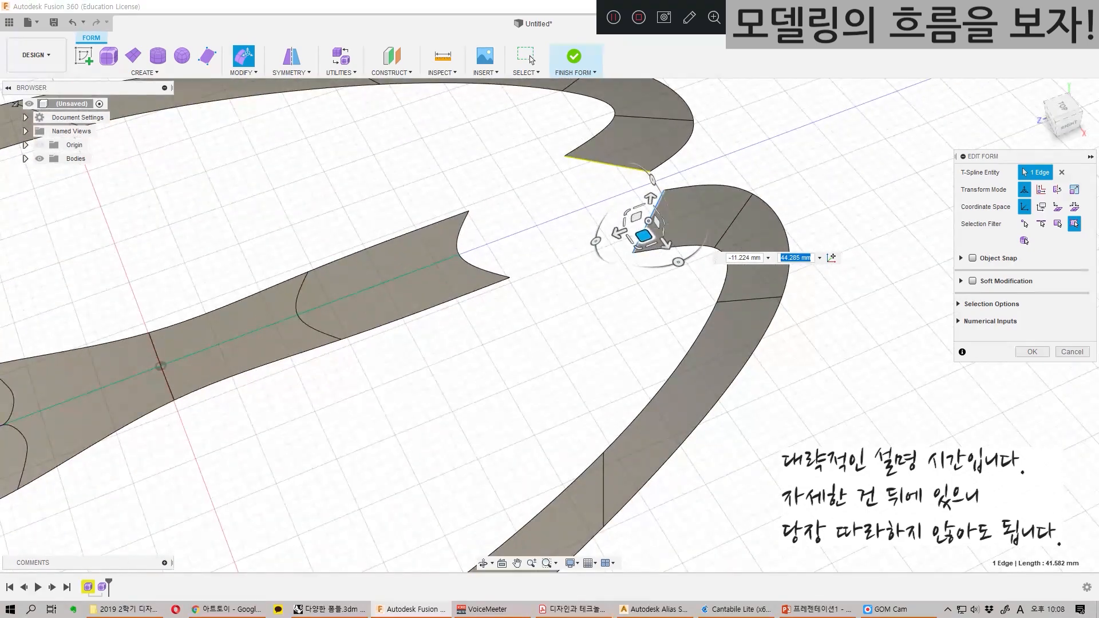
Step: Weld the curved strip's two end vertices to the corner and centreline vertices at the centre strip's far end
{"action": "left_click", "coordinate": [145, 73]}
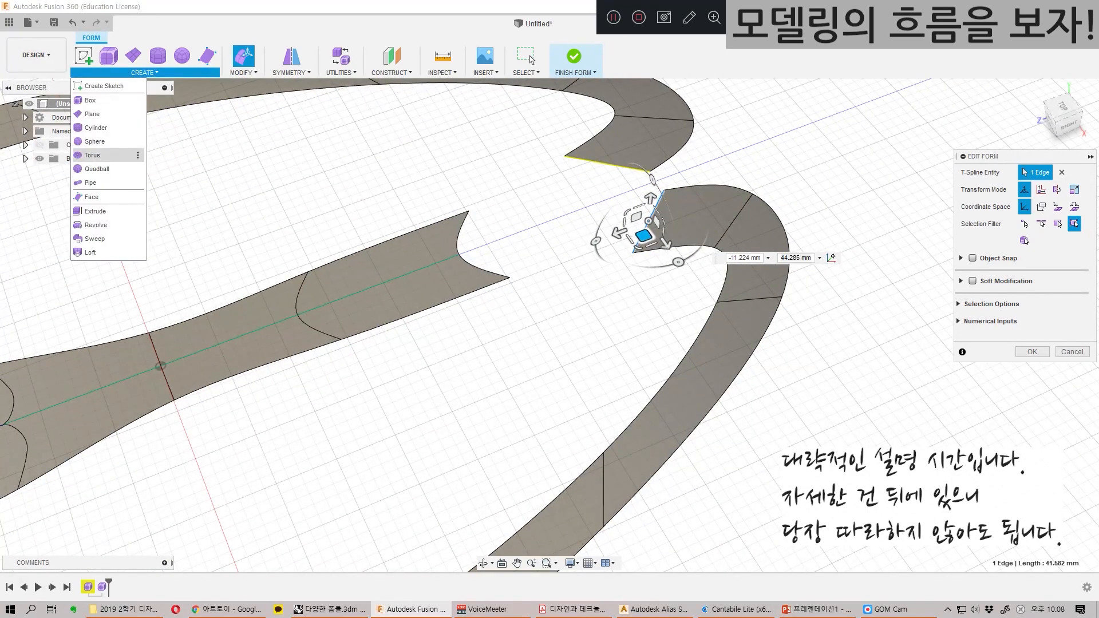
{"action": "mouse_move", "coordinate": [243, 72]}
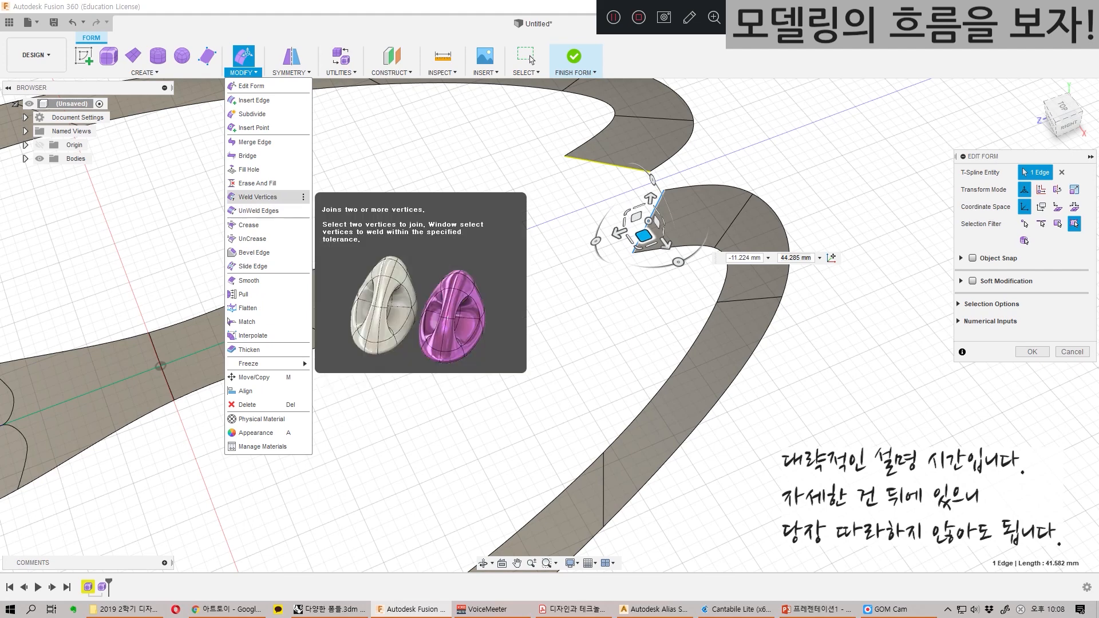
{"action": "left_click", "coordinate": [258, 197]}
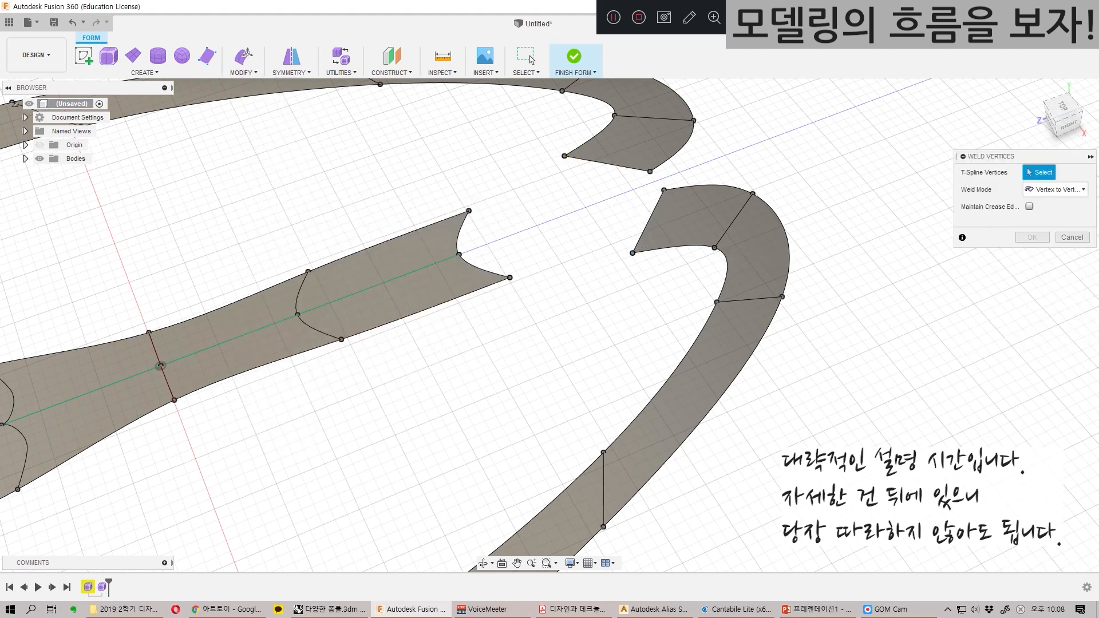
{"action": "left_click", "coordinate": [510, 278]}
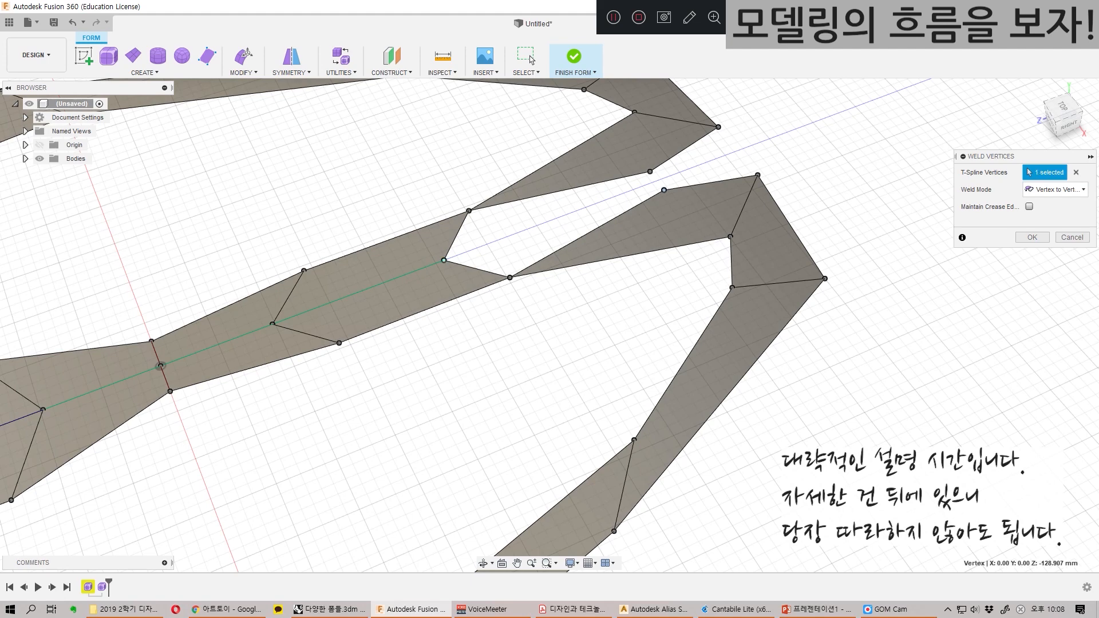
{"action": "left_click", "coordinate": [664, 190]}
{"action": "key", "text": "Return"}
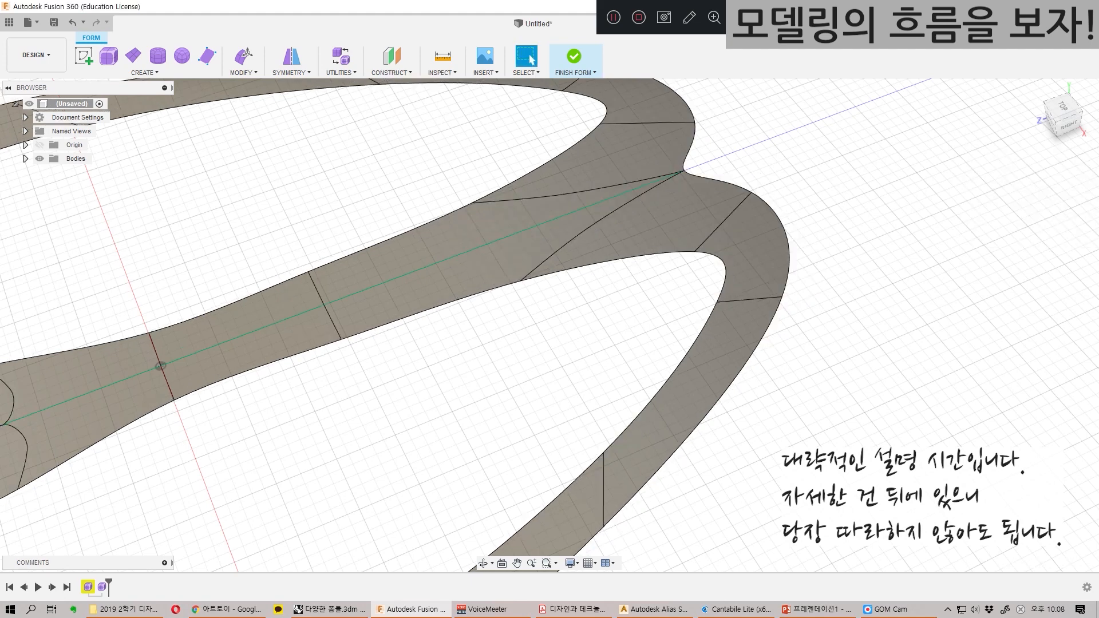
Step: Raise the face midway along the loop's outer side upward by 120 mm
{"action": "scroll", "coordinate": [847, 275], "scroll_direction": "up", "scroll_amount": 2}
{"action": "scroll", "coordinate": [723, 286], "scroll_direction": "down", "scroll_amount": 5}
{"action": "middle_click_drag", "start_coordinate": [723, 286], "coordinate": [722, 258], "text": "shift"}
{"action": "middle_click_drag", "start_coordinate": [583, 309], "coordinate": [647, 319], "text": "shift"}
{"action": "left_click", "coordinate": [646, 320]}
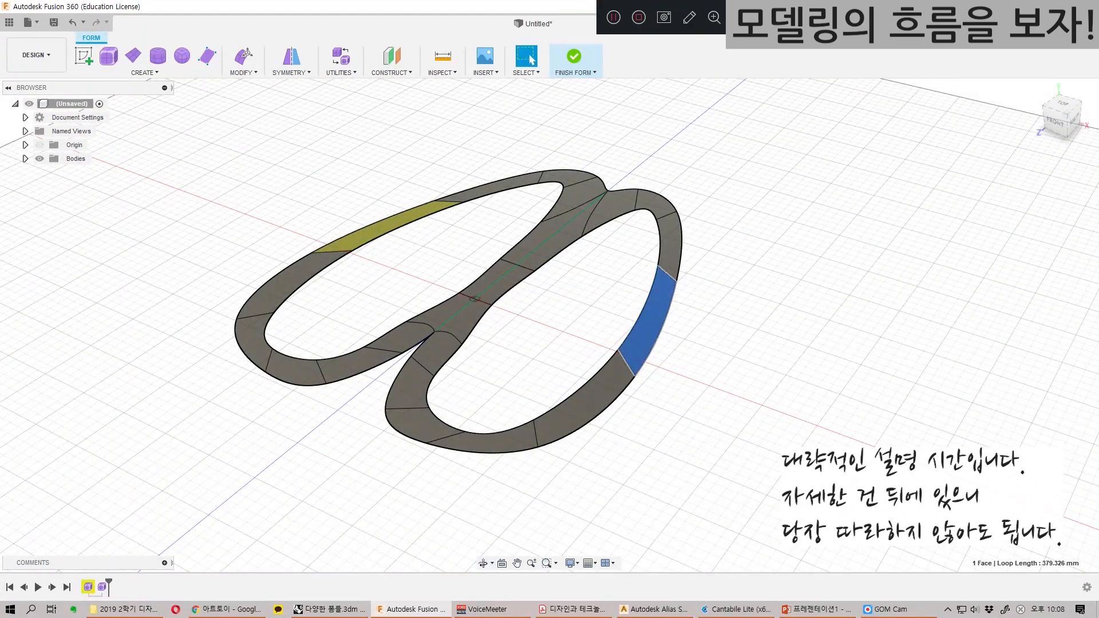
{"action": "left_click", "coordinate": [244, 57]}
{"action": "left_click_drag", "start_coordinate": [655, 287], "coordinate": [655, 174]}
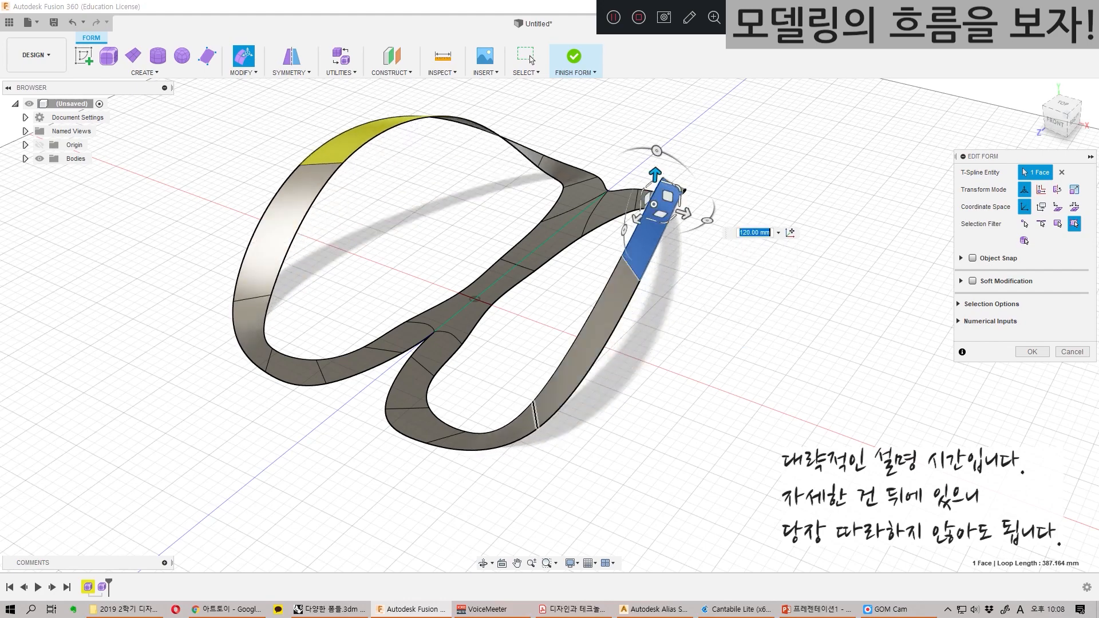
Step: Move the crosswise edge on the outer side, nearer the wide end, upward to round out the raised loop
{"action": "left_click", "coordinate": [535, 415]}
{"action": "left_click_drag", "start_coordinate": [535, 388], "coordinate": [534, 318]}
{"action": "middle_click_drag", "start_coordinate": [497, 227], "coordinate": [475, 298], "text": "shift"}
{"action": "left_click", "coordinate": [243, 63]}
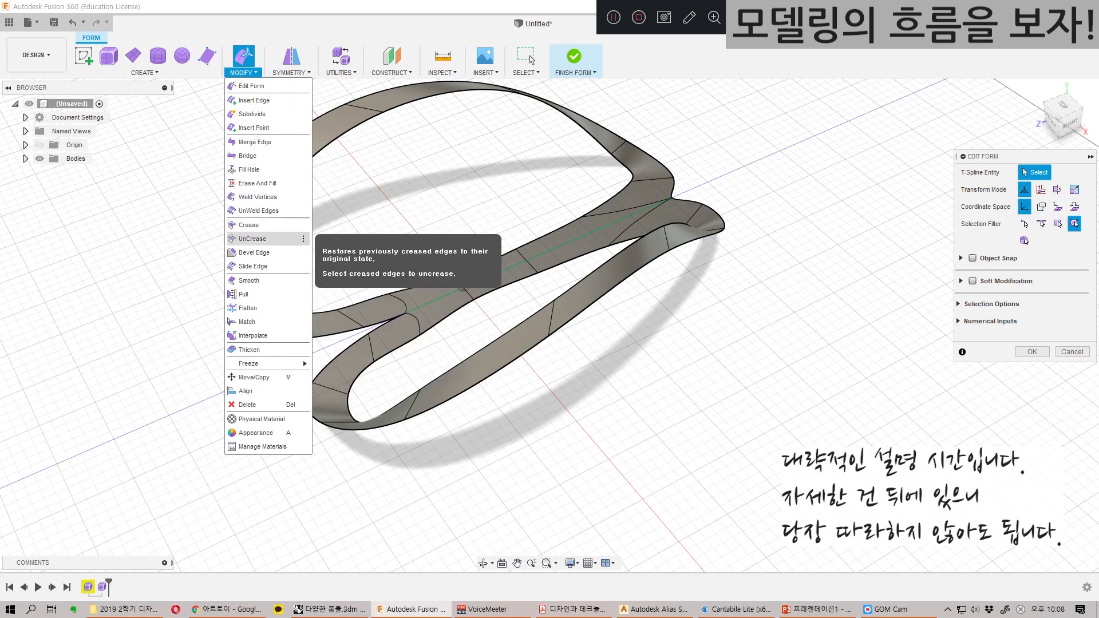
{"action": "mouse_move", "coordinate": [144, 73]}
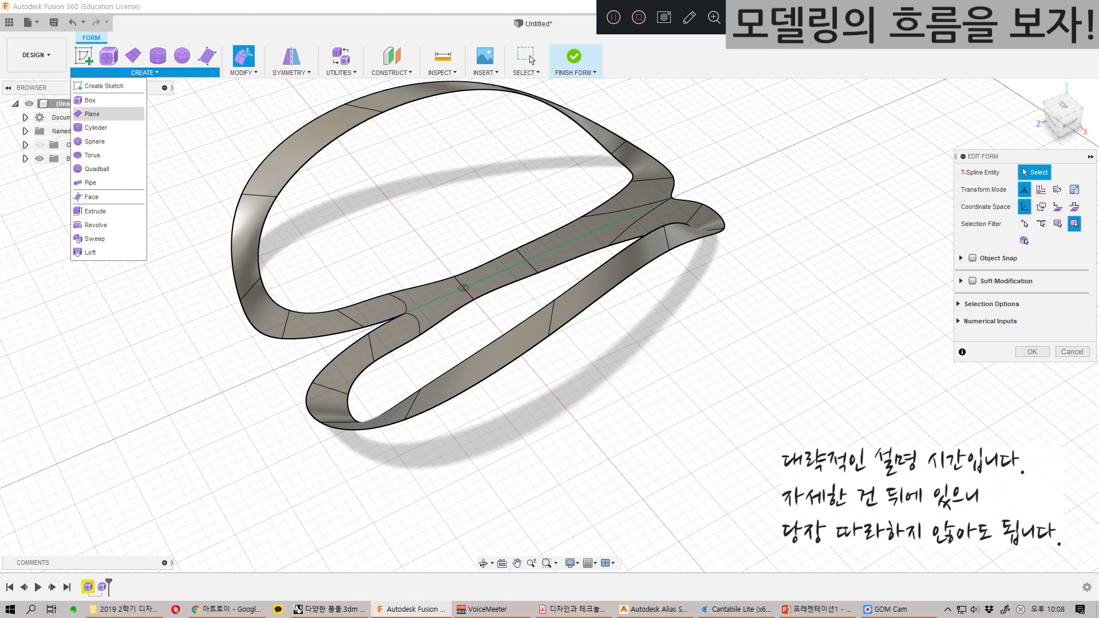
{"action": "left_click", "coordinate": [95, 211]}
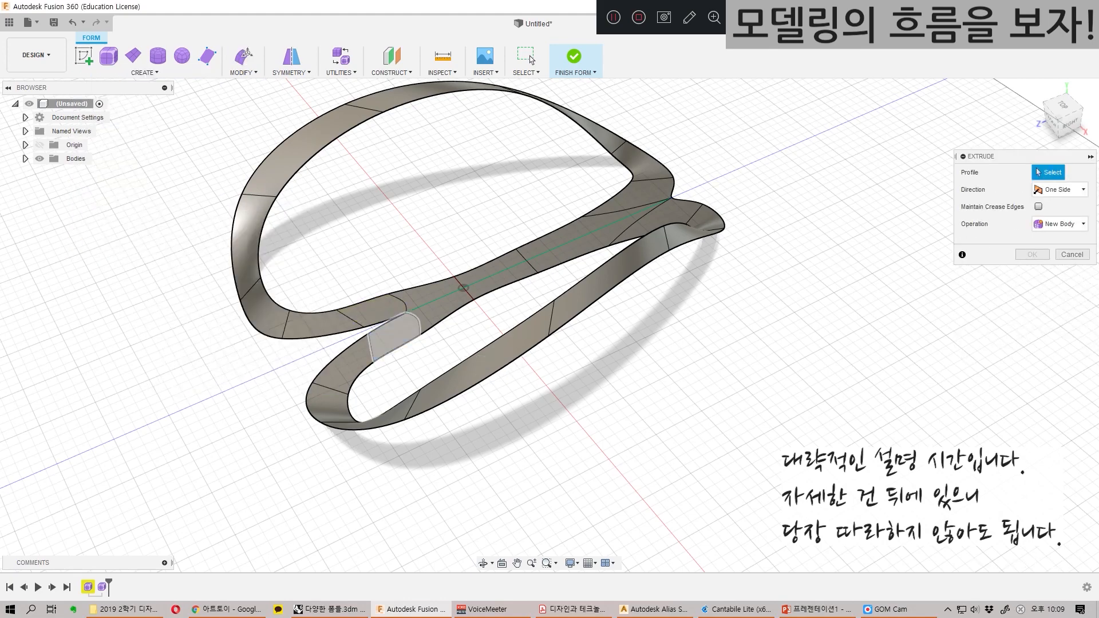
{"action": "left_click", "coordinate": [395, 335]}
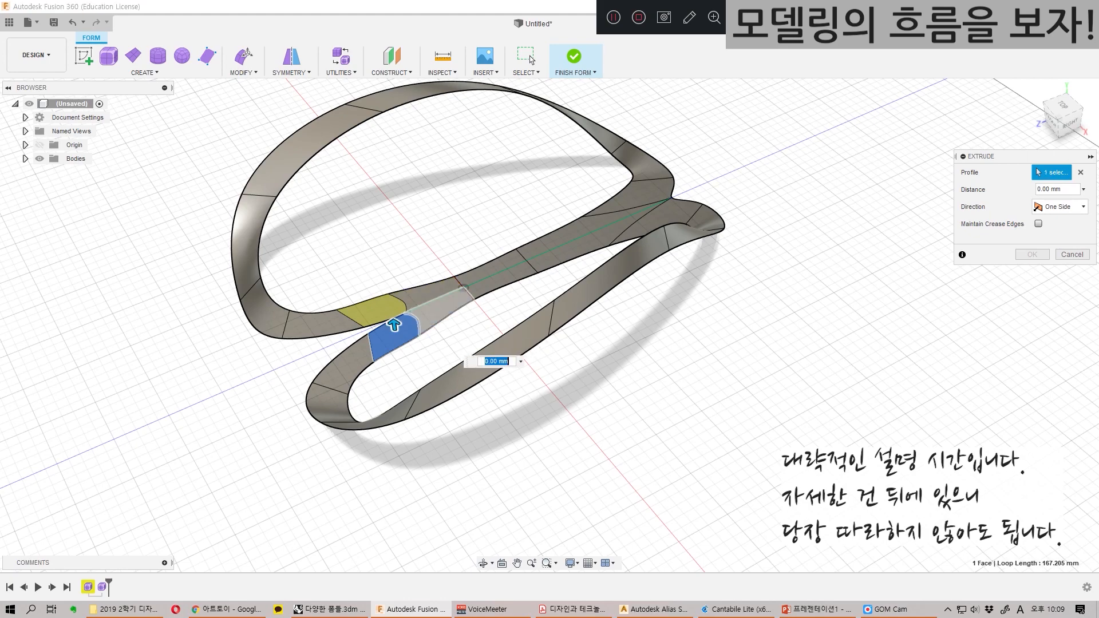
{"action": "key", "text": "Escape"}
{"action": "left_click", "coordinate": [144, 72]}
{"action": "left_click", "coordinate": [243, 72]}
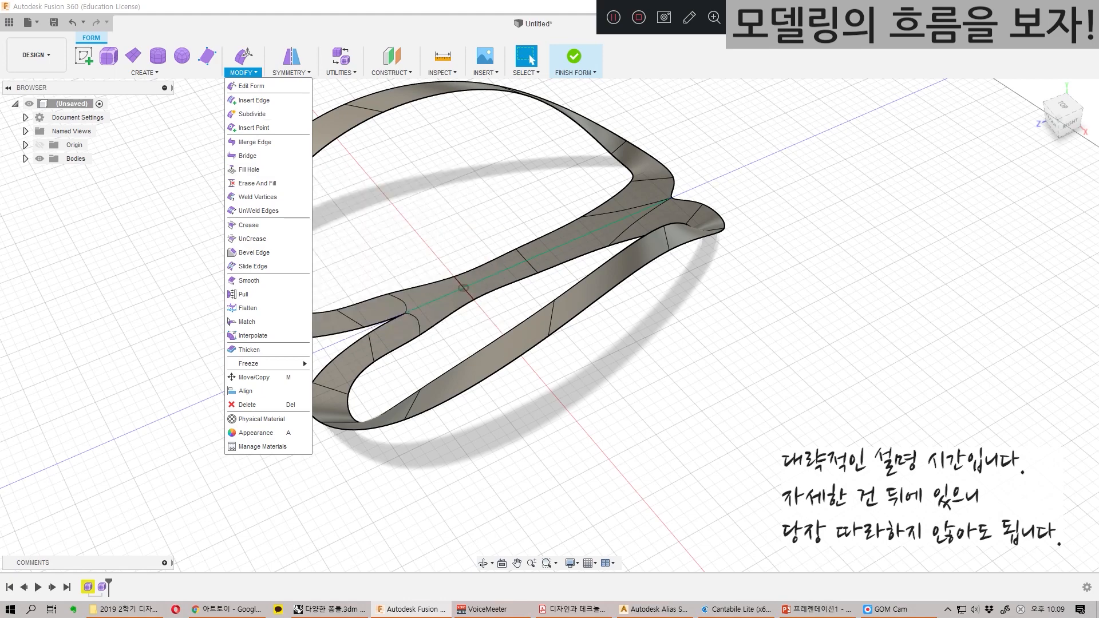
{"action": "left_click", "coordinate": [144, 72]}
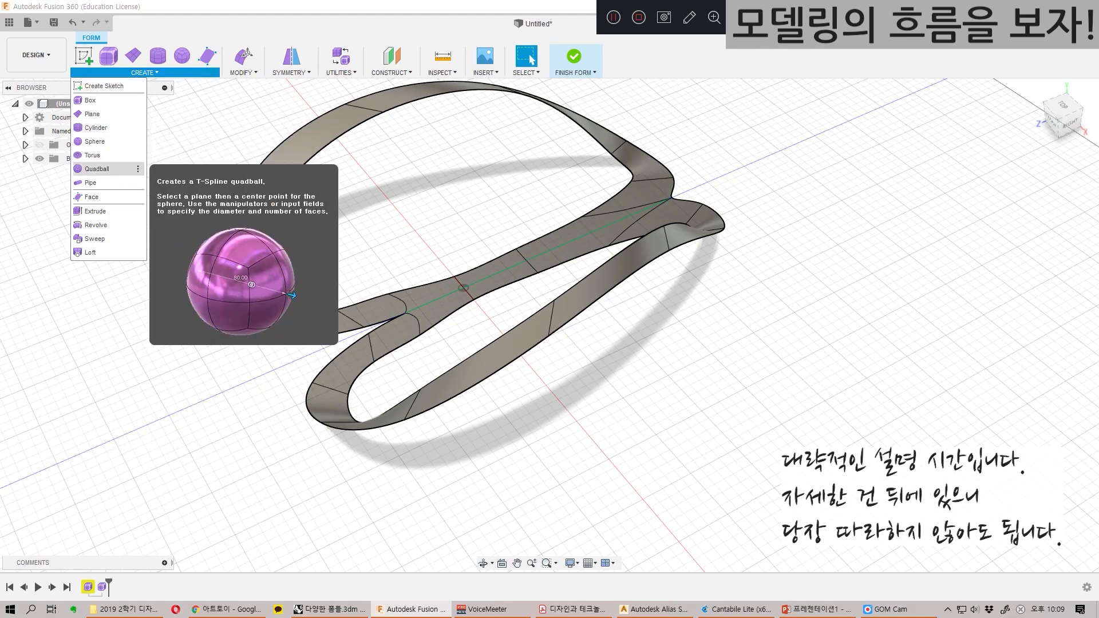
{"action": "left_click", "coordinate": [243, 72]}
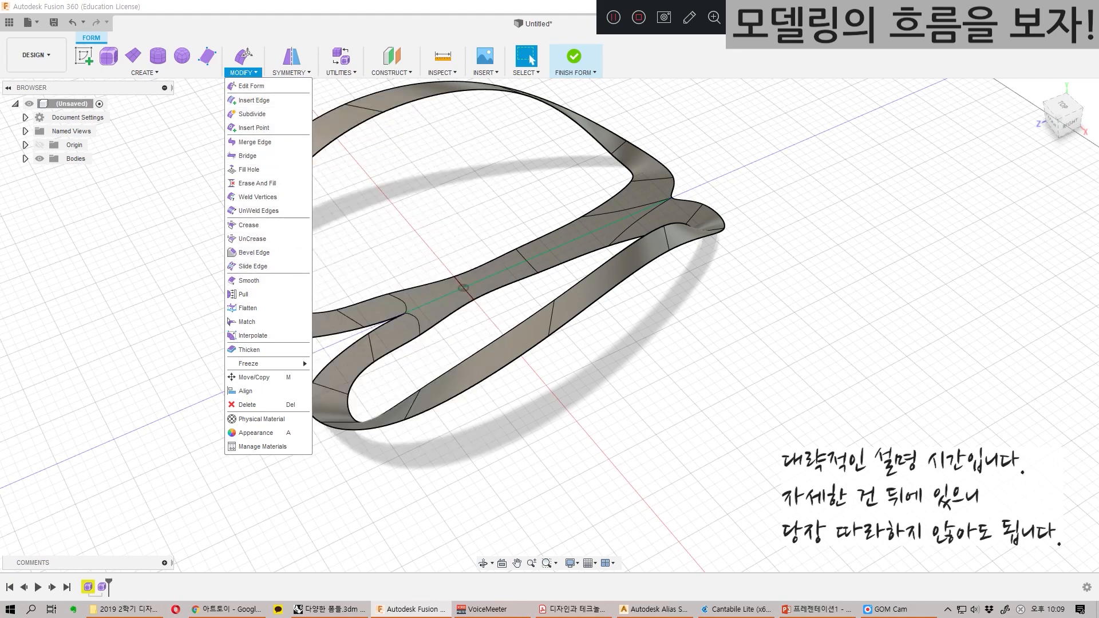
Step: Thicken the looped strip body by 30 mm with the Sharp thicken type in the Normal direction
{"action": "left_click", "coordinate": [250, 350]}
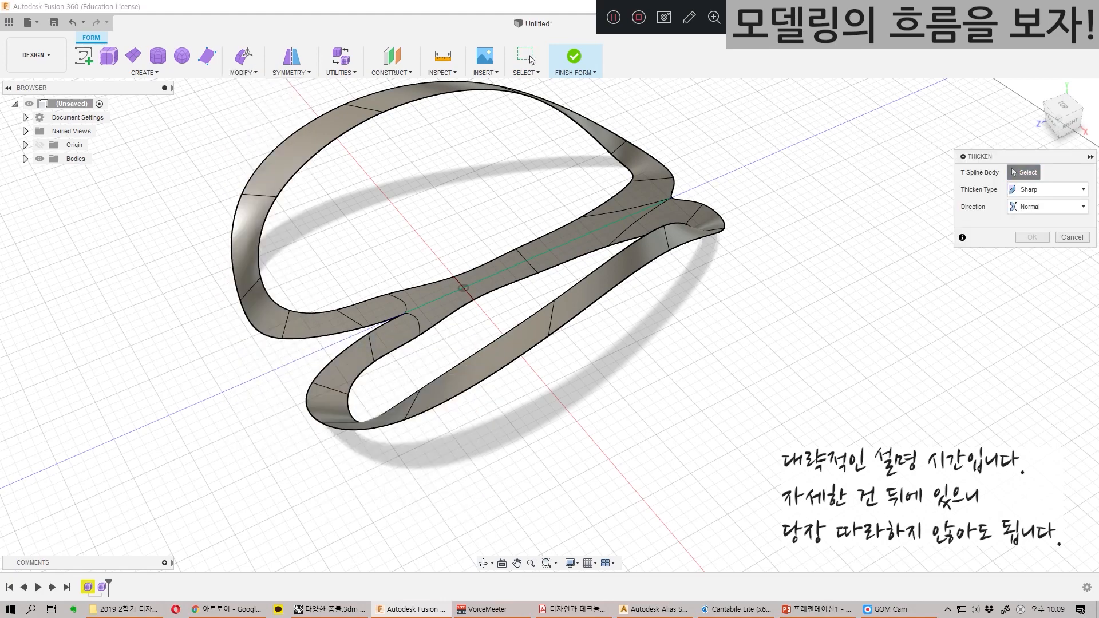
{"action": "left_click", "coordinate": [561, 245]}
{"action": "left_click_drag", "start_coordinate": [561, 231], "coordinate": [561, 208]}
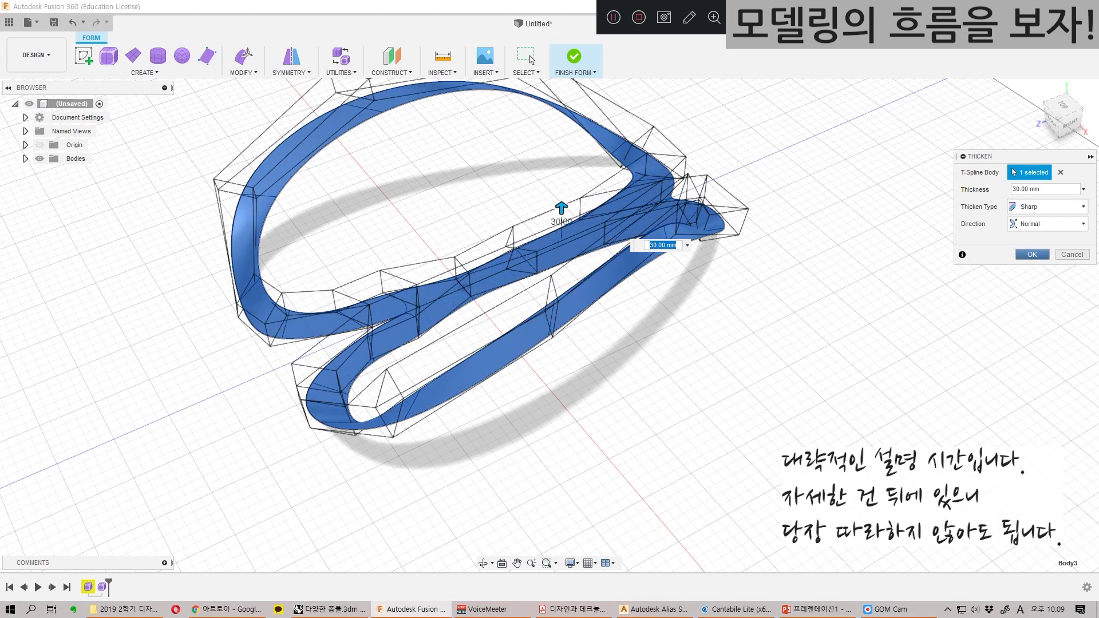
{"action": "key", "text": "Return"}
Step: Pull the inner face on the loop's outer side, near the wide end, inward and over the opening to form a broad, rounded lobe
{"action": "middle_click_drag", "start_coordinate": [475, 378], "coordinate": [320, 344], "text": "shift"}
{"action": "middle_click_drag", "start_coordinate": [413, 394], "coordinate": [506, 436], "text": "shift"}
{"action": "left_click", "coordinate": [514, 421]}
{"action": "middle_click_drag", "start_coordinate": [413, 444], "coordinate": [476, 385], "text": "shift"}
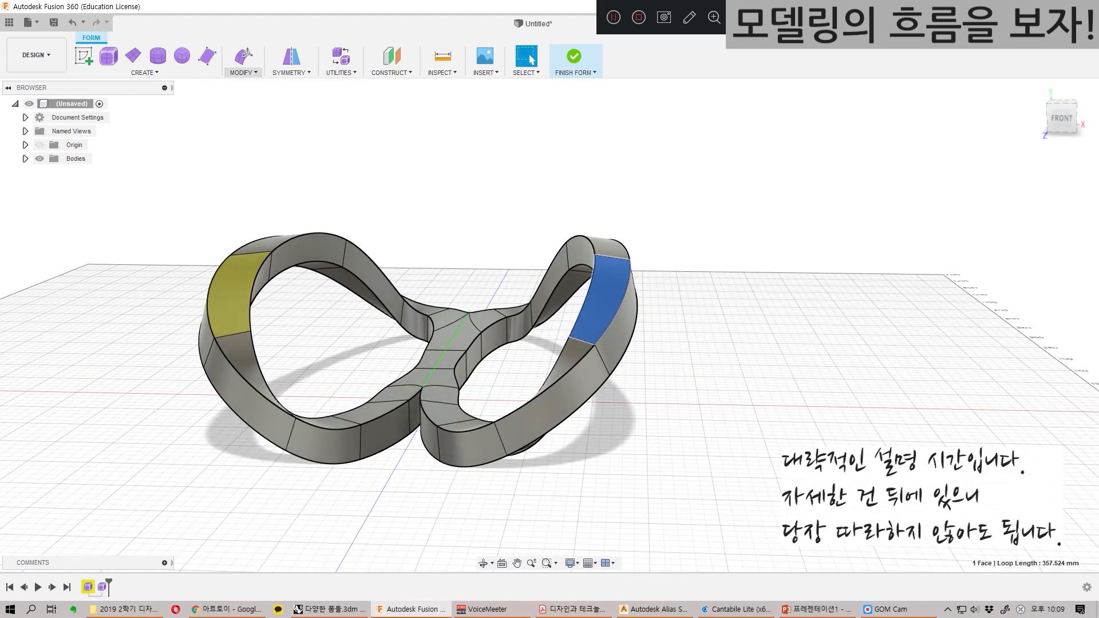
{"action": "left_click", "coordinate": [244, 56]}
{"action": "left_click_drag", "start_coordinate": [612, 284], "coordinate": [447, 218]}
{"action": "middle_click_drag", "start_coordinate": [447, 218], "coordinate": [440, 265], "text": "shift"}
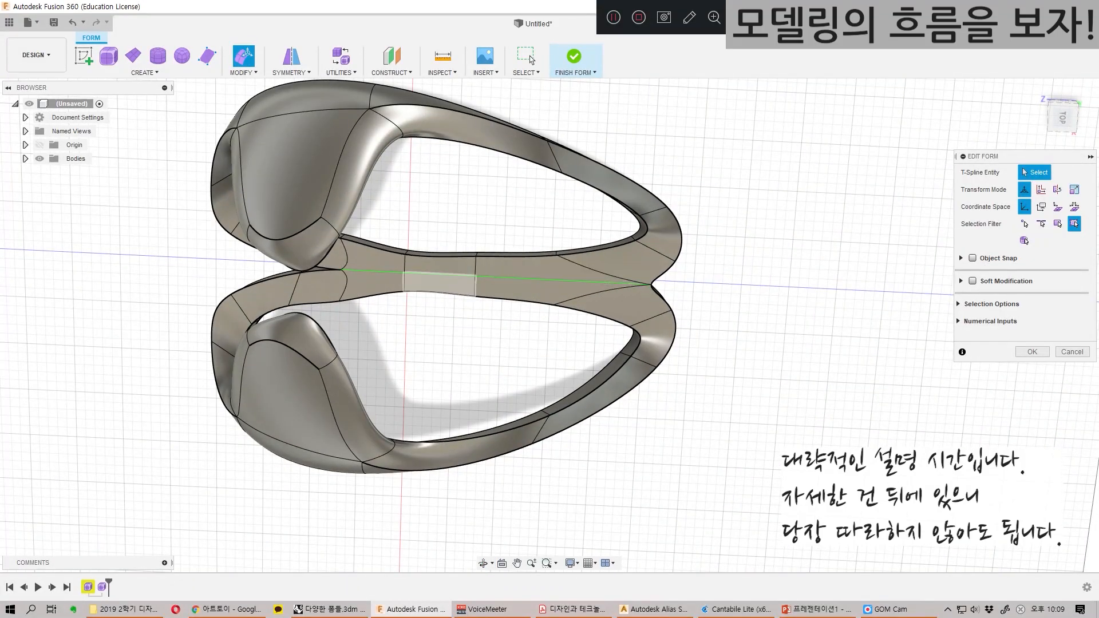
{"action": "middle_click_drag", "start_coordinate": [335, 355], "coordinate": [480, 327], "text": "shift"}
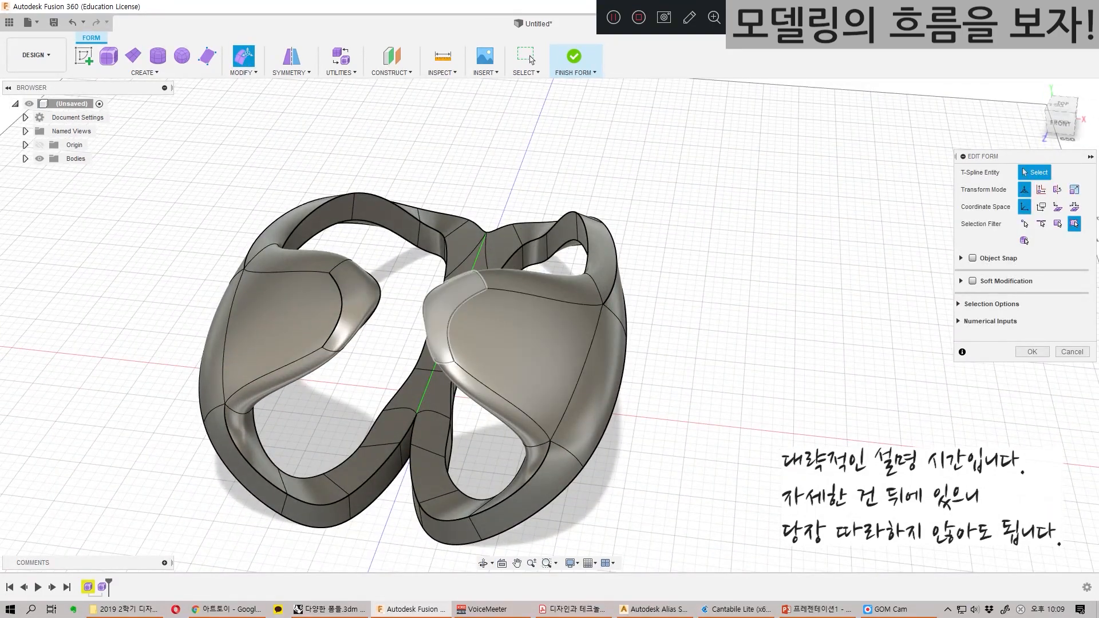
Step: Try to raise the single top face beside the centreline on the centre strip by 90 mm
{"action": "middle_click_drag", "start_coordinate": [481, 327], "coordinate": [355, 309], "text": "shift"}
{"action": "middle_click_drag", "start_coordinate": [435, 309], "coordinate": [343, 337]}
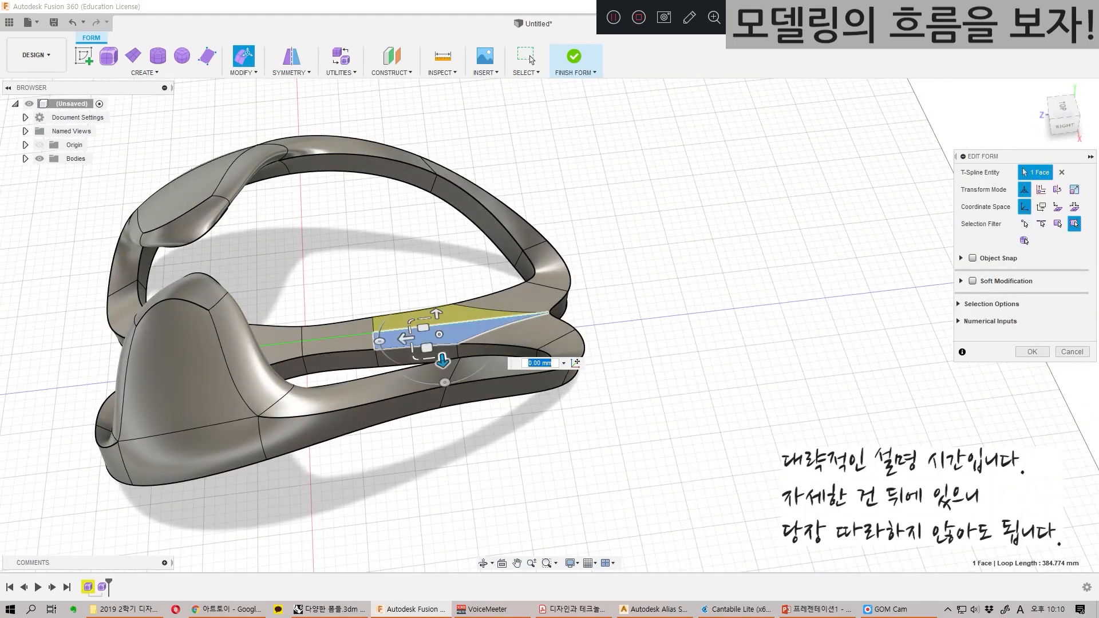
{"action": "middle_click_drag", "start_coordinate": [334, 290], "coordinate": [226, 232], "text": "shift"}
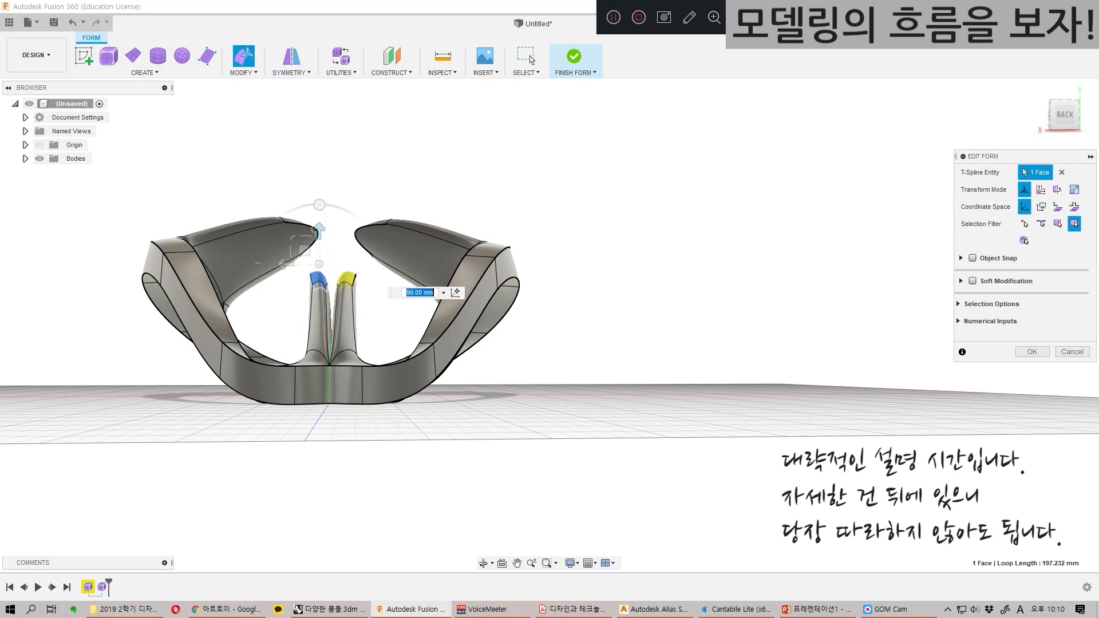
{"action": "middle_click_drag", "start_coordinate": [226, 232], "coordinate": [246, 320], "text": "shift"}
Step: Raise the two top faces on both sides of the centreline together to form one rounded fin on the centre strip
{"action": "left_click", "coordinate": [356, 387], "text": "shift"}
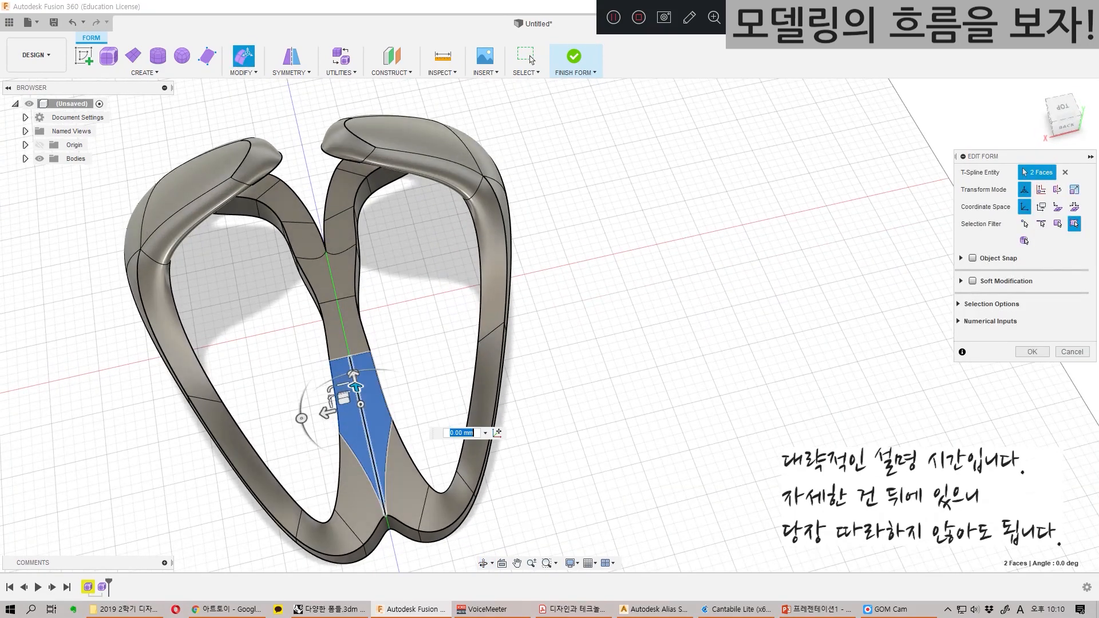
{"action": "middle_click_drag", "start_coordinate": [356, 387], "coordinate": [406, 344], "text": "shift"}
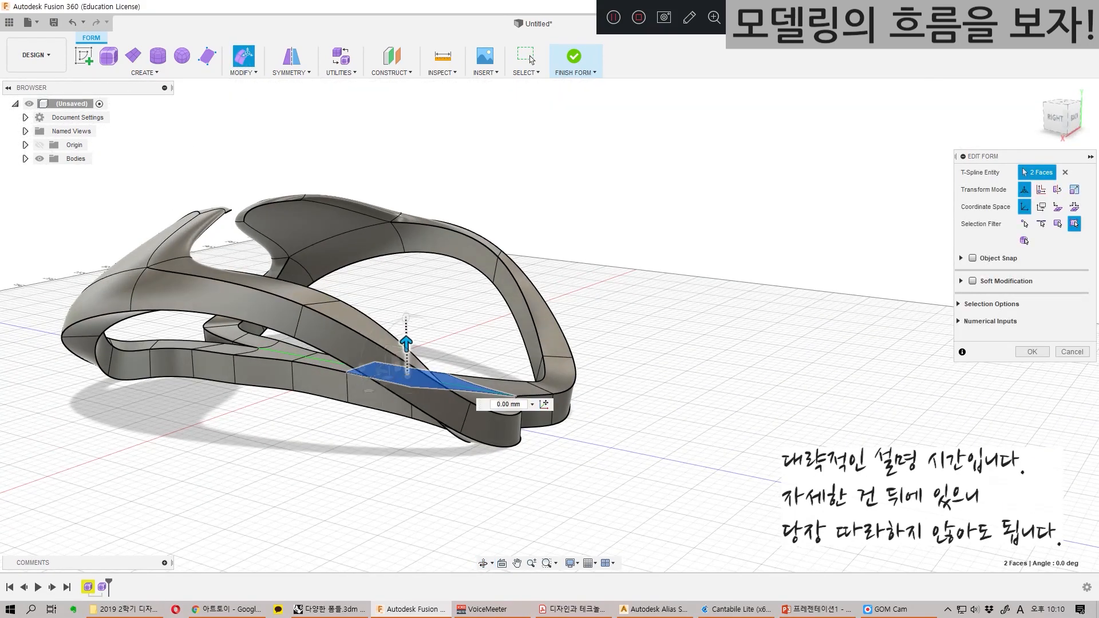
{"action": "middle_click_drag", "start_coordinate": [335, 291], "coordinate": [412, 232], "text": "shift"}
{"action": "scroll", "coordinate": [387, 249], "scroll_direction": "up", "scroll_amount": 3}
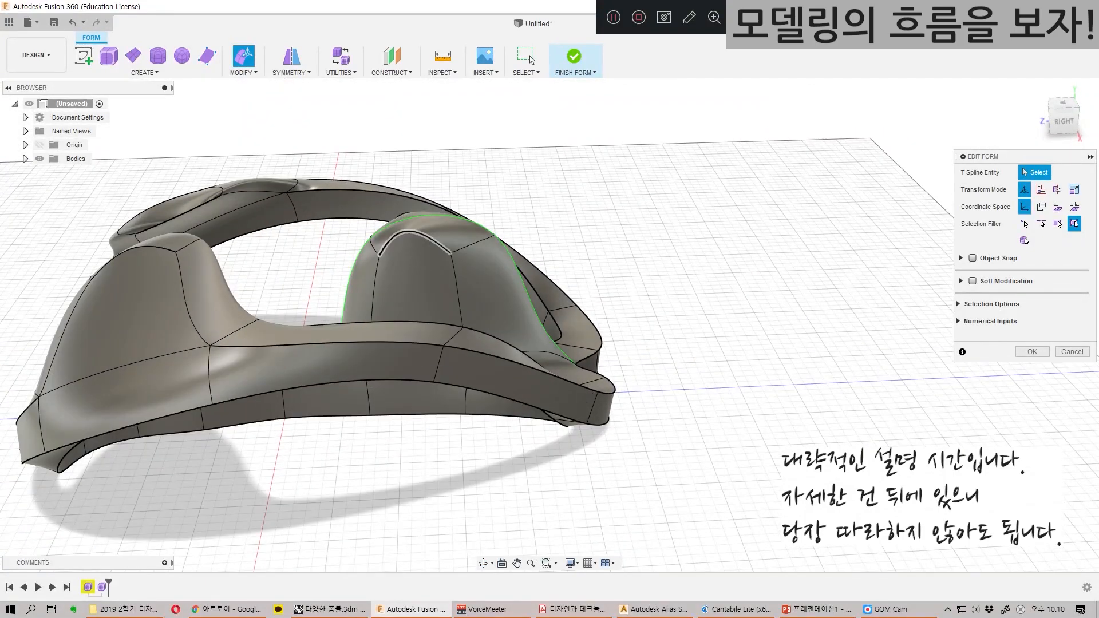
{"action": "left_click", "coordinate": [327, 252]}
{"action": "mouse_move", "coordinate": [326, 251]}
{"action": "middle_mouse_down", "text": "shift"}
{"action": "mouse_move", "coordinate": [327, 299]}
{"action": "mouse_move", "coordinate": [338, 255]}
{"action": "middle_mouse_up", "text": "shift"}
{"action": "scroll", "coordinate": [429, 269], "scroll_direction": "down", "scroll_amount": 3}
{"action": "middle_click_drag", "start_coordinate": [429, 269], "coordinate": [421, 303], "text": "shift"}
{"action": "scroll", "coordinate": [458, 298], "scroll_direction": "up", "scroll_amount": 2}
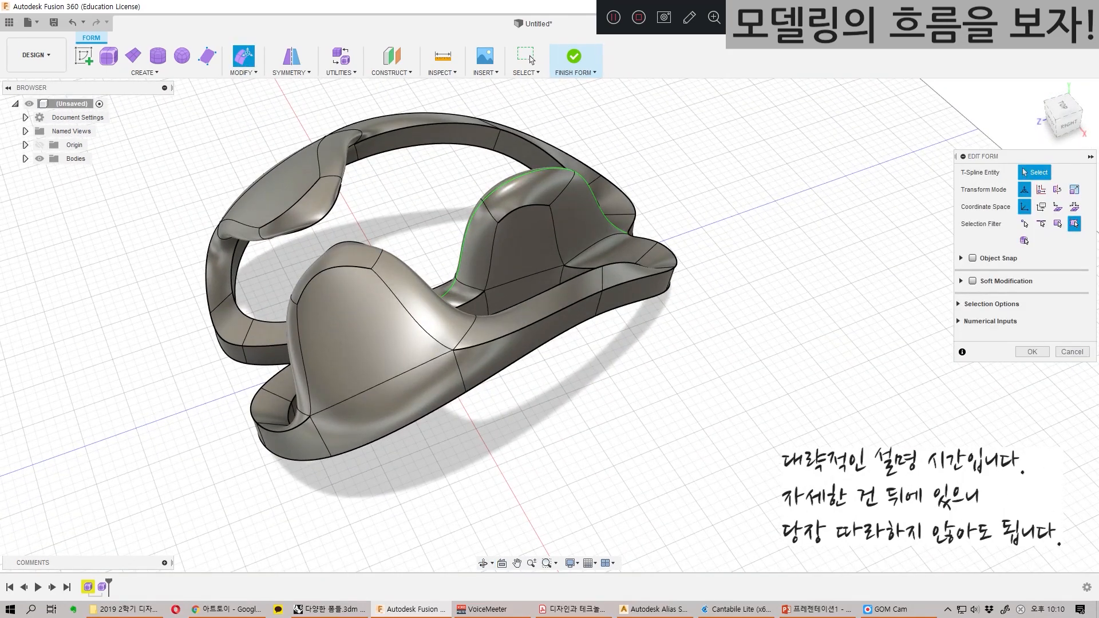
{"action": "middle_click_drag", "start_coordinate": [524, 209], "coordinate": [566, 246]}
{"action": "middle_click_drag", "start_coordinate": [565, 246], "coordinate": [641, 304], "text": "shift"}
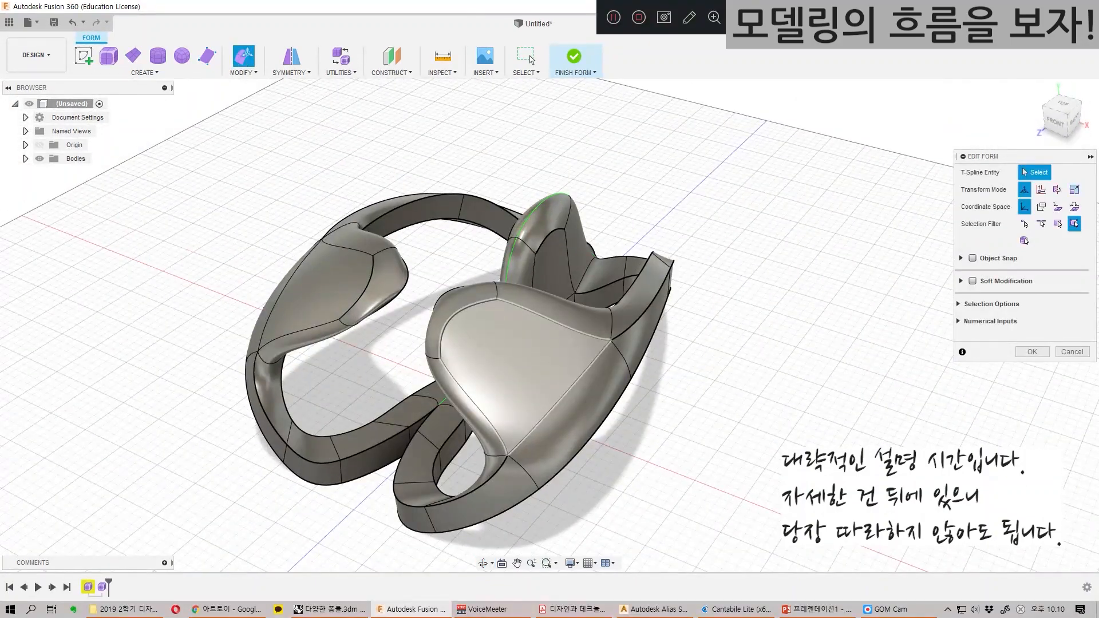
Step: Toggle the form between box, control frame and smooth display to compare its faceted and curved shapes
{"action": "key", "text": "alt+1"}
{"action": "middle_click_drag", "start_coordinate": [486, 320], "coordinate": [413, 344], "text": "shift"}
{"action": "key", "text": "alt+2"}
{"action": "key", "text": "alt+3"}
{"action": "key", "text": "alt+1"}
{"action": "key", "text": "alt+3"}
{"action": "key", "text": "alt+1"}
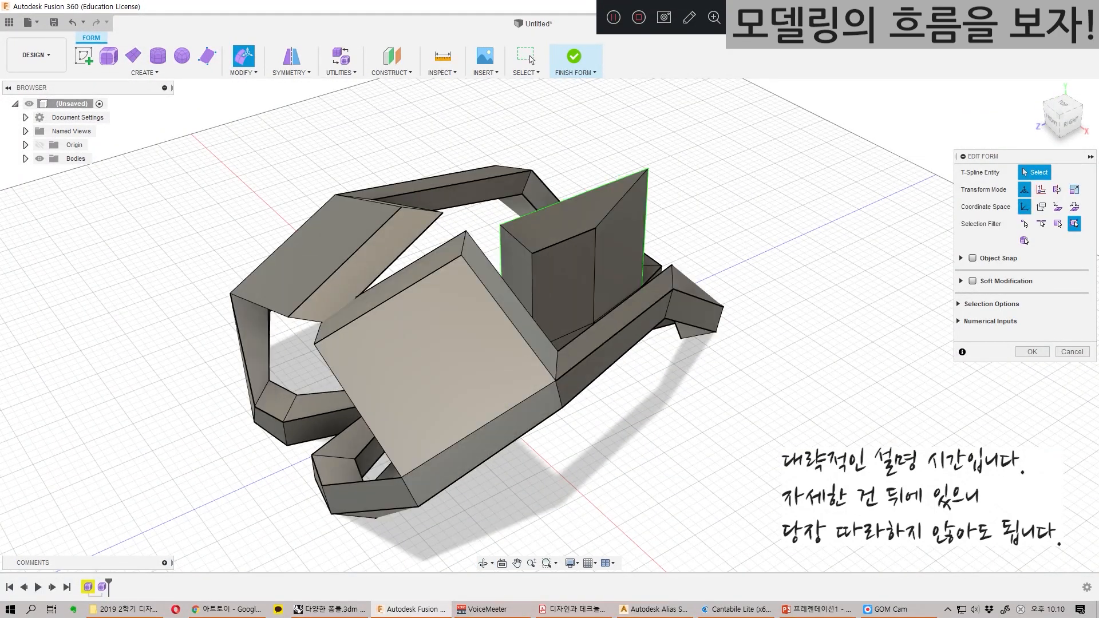
{"action": "middle_click_drag", "start_coordinate": [572, 244], "coordinate": [695, 246]}
{"action": "key", "text": "alt+3"}
{"action": "key", "text": "alt+1"}
{"action": "key", "text": "alt+3"}
{"action": "key", "text": "alt+1"}
{"action": "key", "text": "alt+3"}
{"action": "key", "text": "alt+1"}
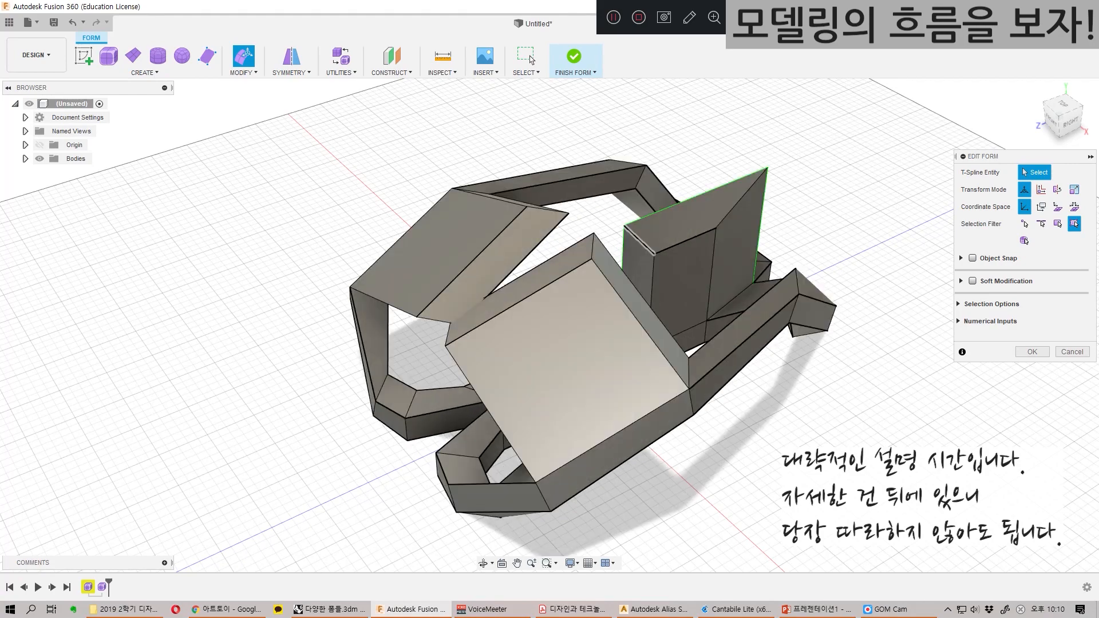
{"action": "key", "text": "alt+3"}
{"action": "key", "text": "alt+2"}
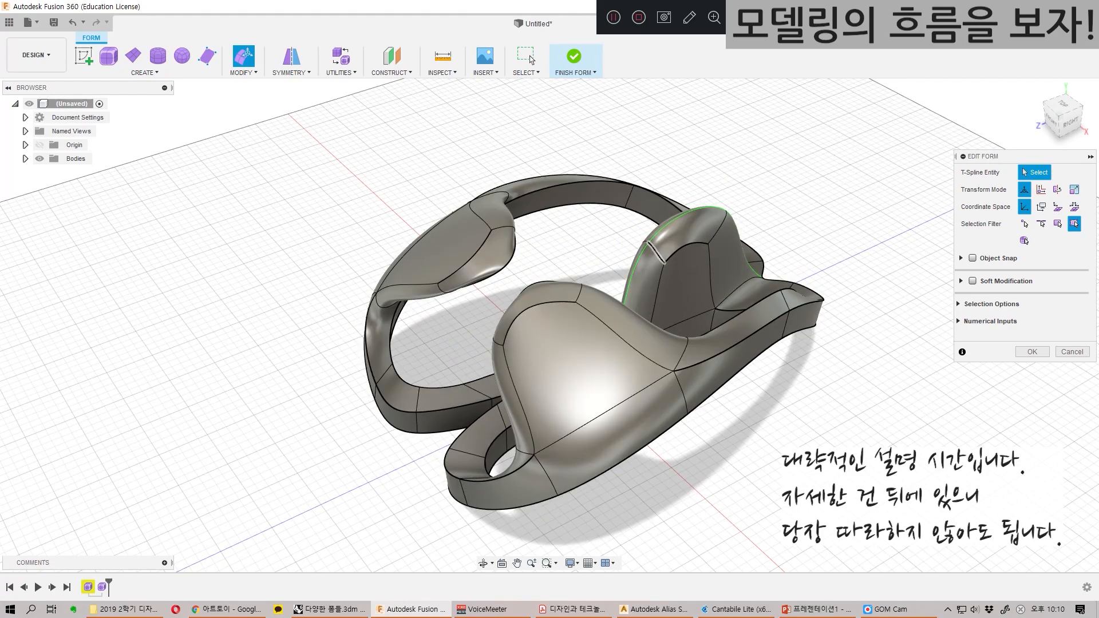
{"action": "key", "text": "alt+1"}
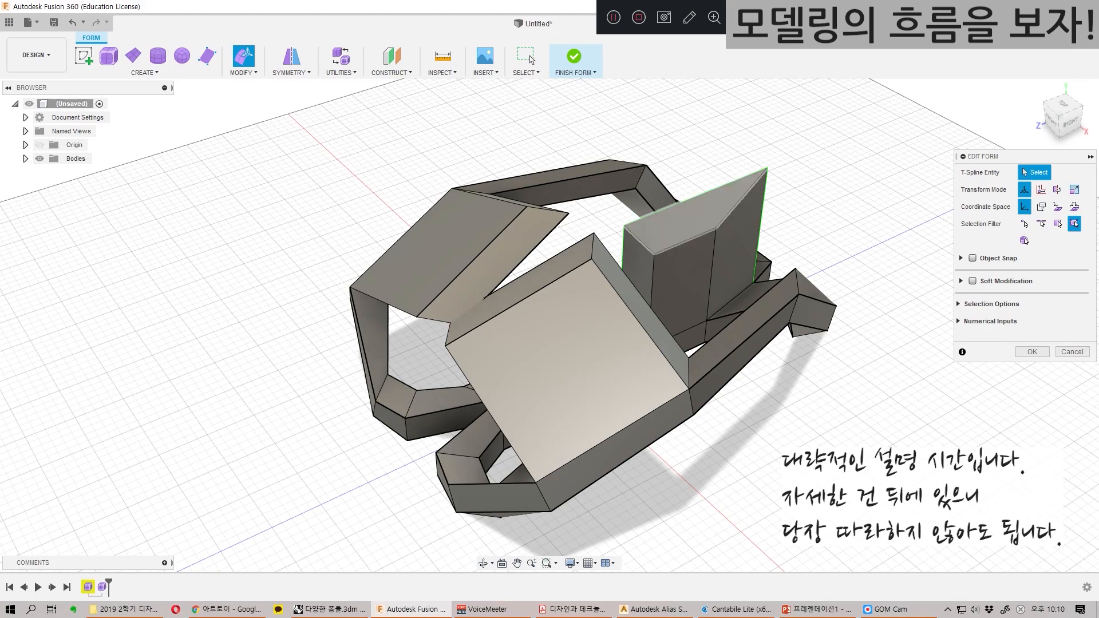
Step: Switch the form to control frame display and examine the cage around the surface from several directions and close to the centre fin
{"action": "scroll", "coordinate": [642, 269], "scroll_direction": "up", "scroll_amount": 3}
{"action": "middle_click_drag", "start_coordinate": [640, 269], "coordinate": [590, 275]}
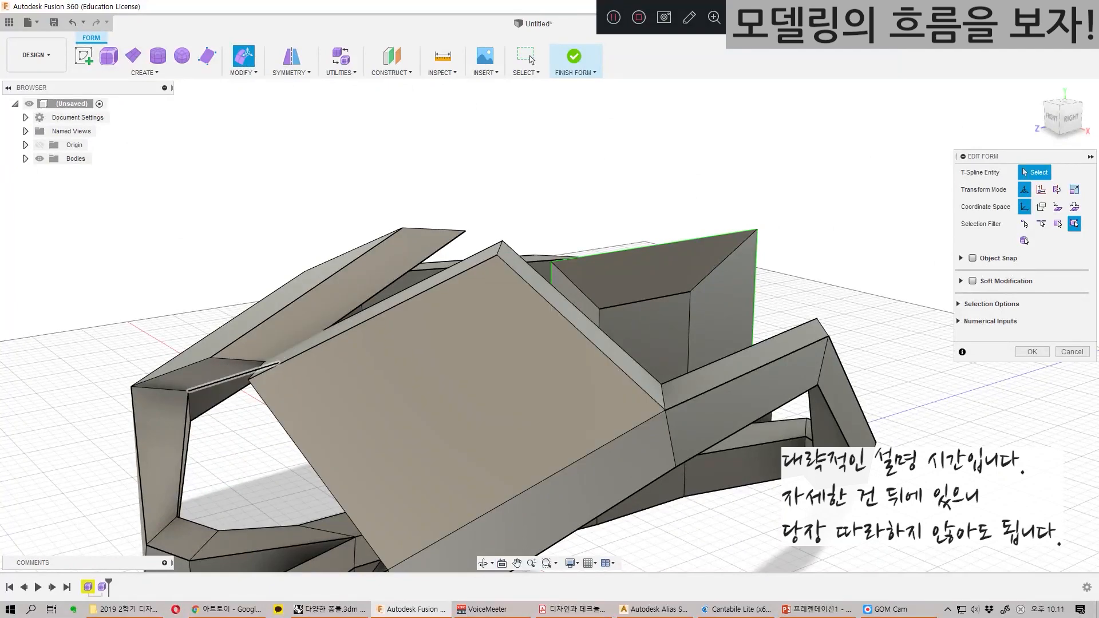
{"action": "middle_click_drag", "start_coordinate": [533, 255], "coordinate": [544, 338], "text": "shift"}
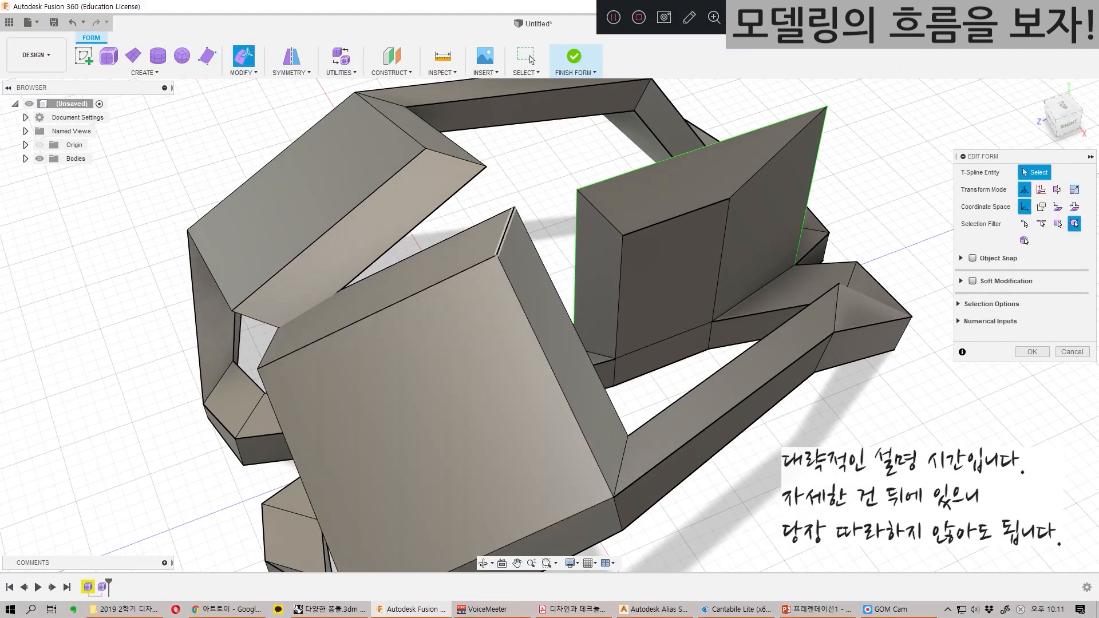
{"action": "key", "text": "alt+2"}
{"action": "middle_click_drag", "start_coordinate": [504, 286], "coordinate": [533, 218], "text": "shift"}
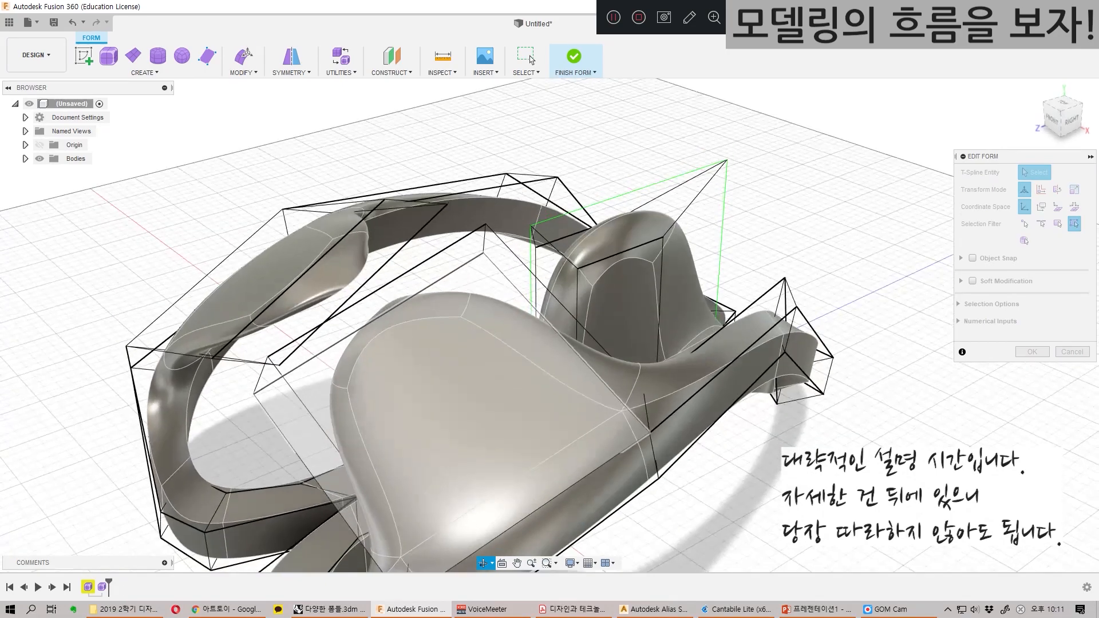
{"action": "middle_click_drag", "start_coordinate": [515, 343], "coordinate": [529, 303]}
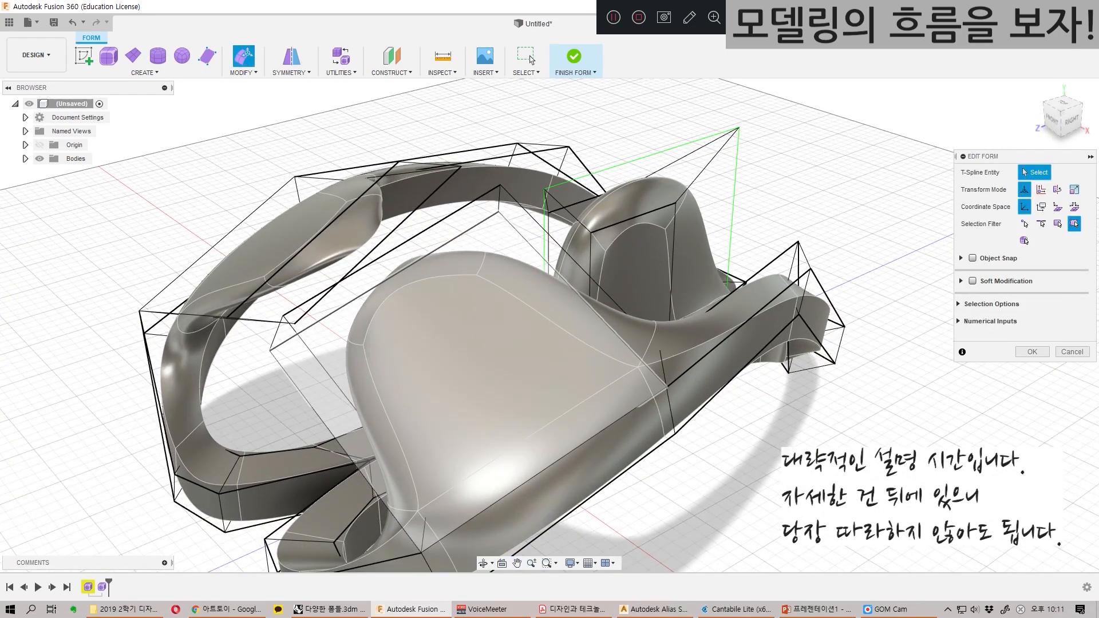
{"action": "middle_click_drag", "start_coordinate": [503, 321], "coordinate": [624, 224], "text": "shift"}
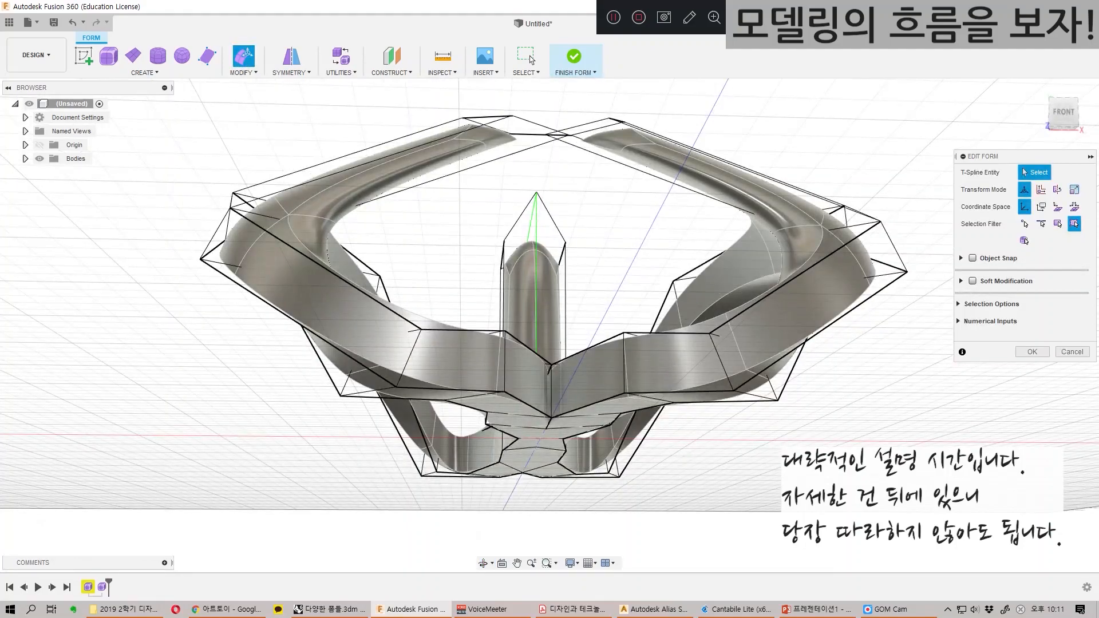
{"action": "middle_click_drag", "start_coordinate": [824, 249], "coordinate": [624, 413], "text": "shift"}
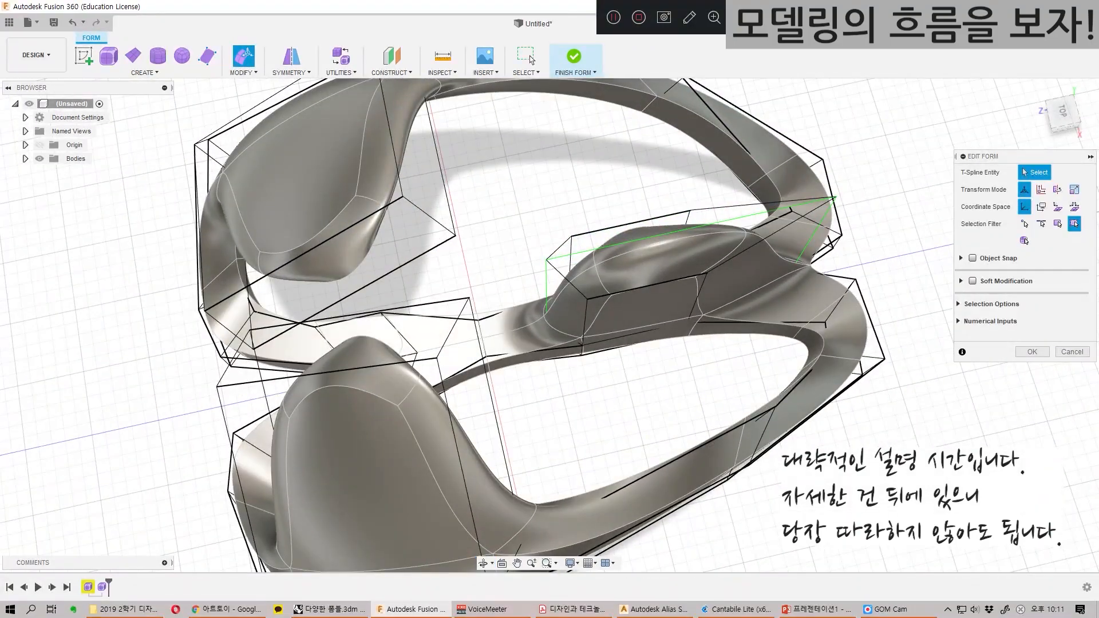
{"action": "middle_click_drag", "start_coordinate": [572, 401], "coordinate": [341, 215], "text": "shift"}
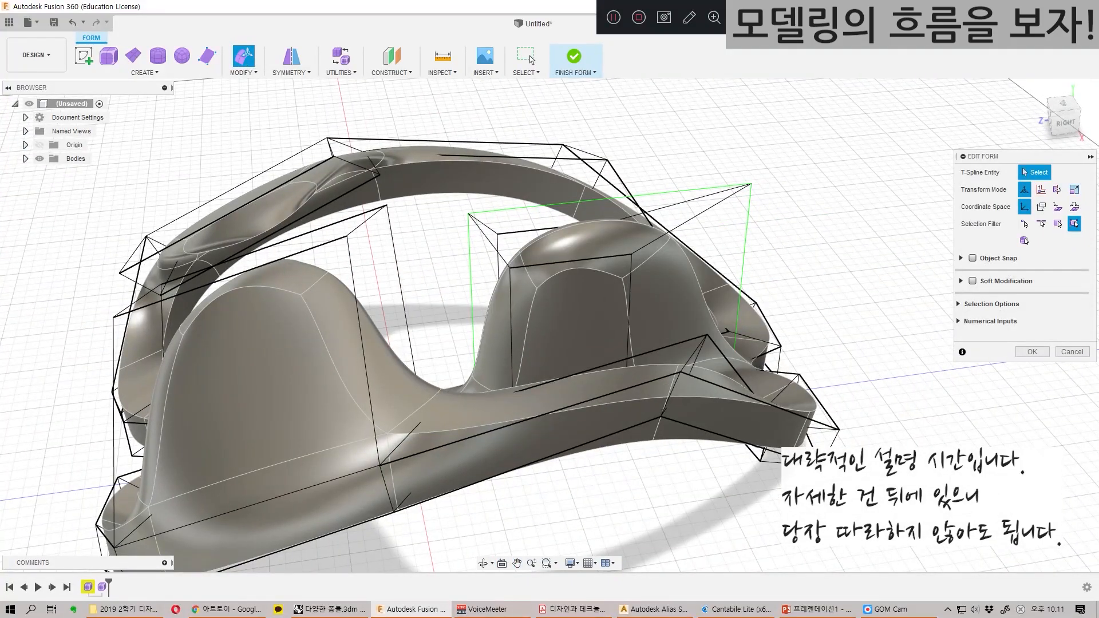
{"action": "middle_click_drag", "start_coordinate": [461, 309], "coordinate": [467, 446], "text": "shift"}
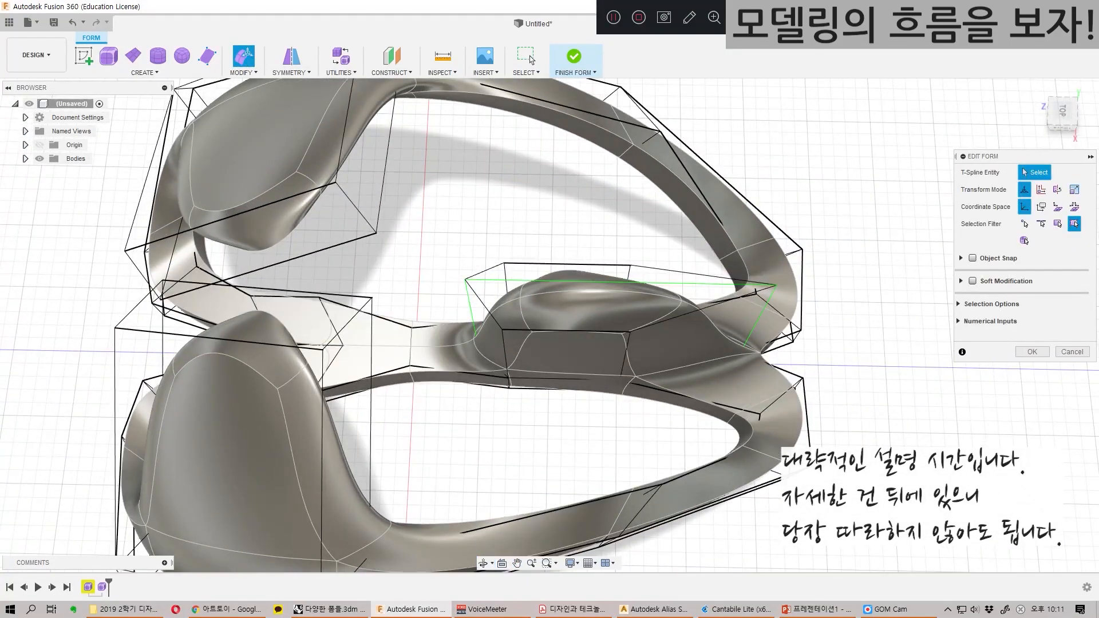
{"action": "middle_click_drag", "start_coordinate": [589, 418], "coordinate": [584, 286], "text": "shift"}
{"action": "scroll", "coordinate": [590, 295], "scroll_direction": "up", "scroll_amount": 5}
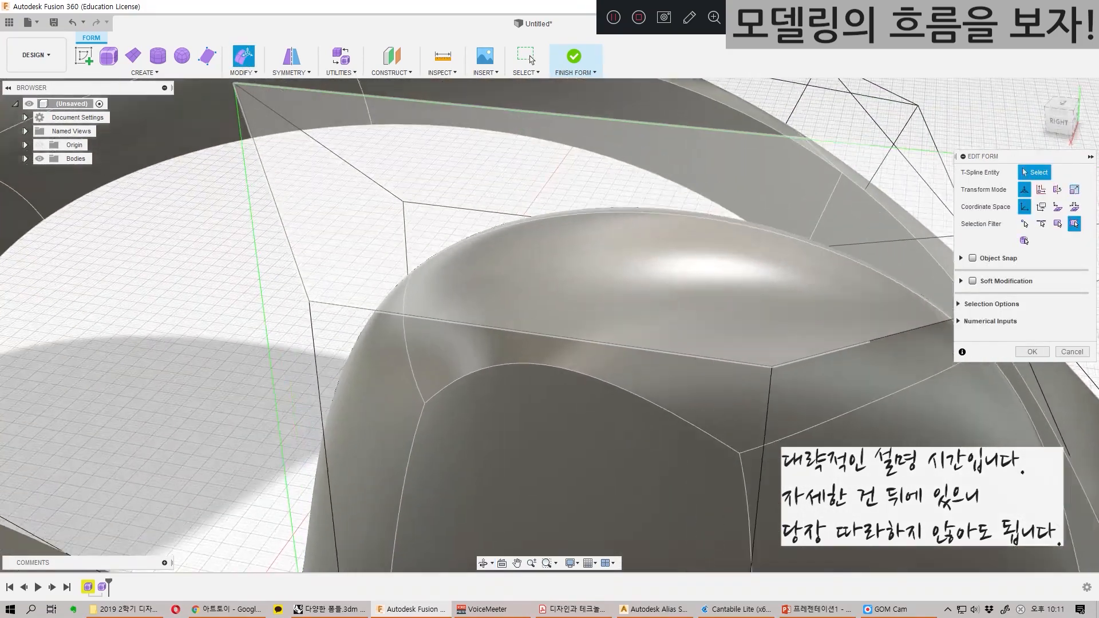
{"action": "scroll", "coordinate": [550, 258], "scroll_direction": "down", "scroll_amount": 1}
{"action": "scroll", "coordinate": [469, 261], "scroll_direction": "down", "scroll_amount": 2}
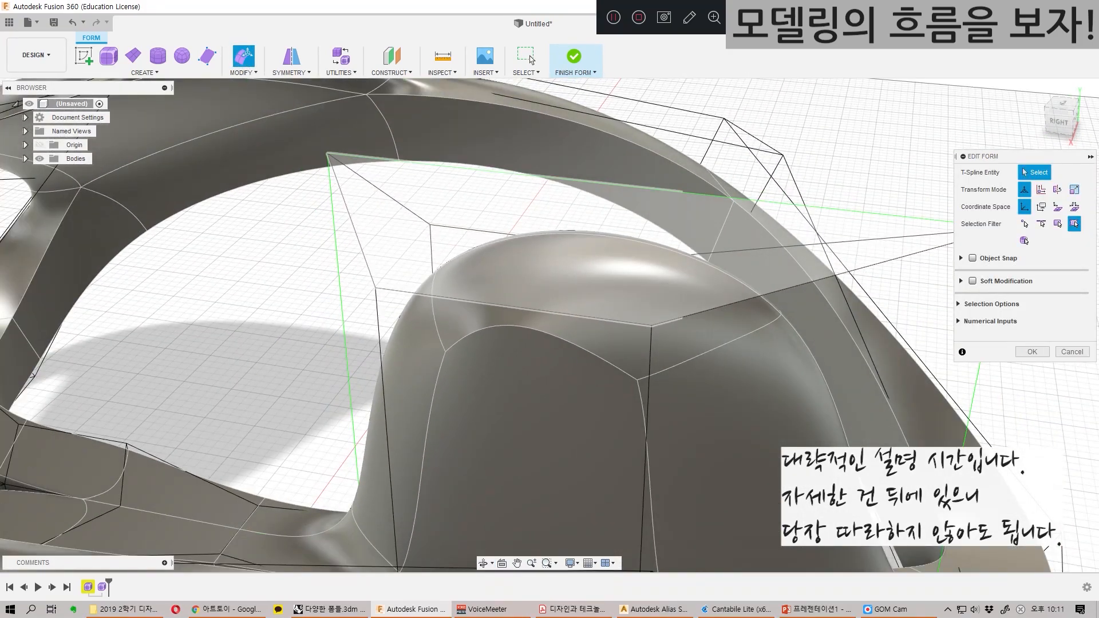
Step: Switch to the Rhinoceros file with the various forms and maximize the Top viewport
{"action": "left_click", "coordinate": [329, 609]}
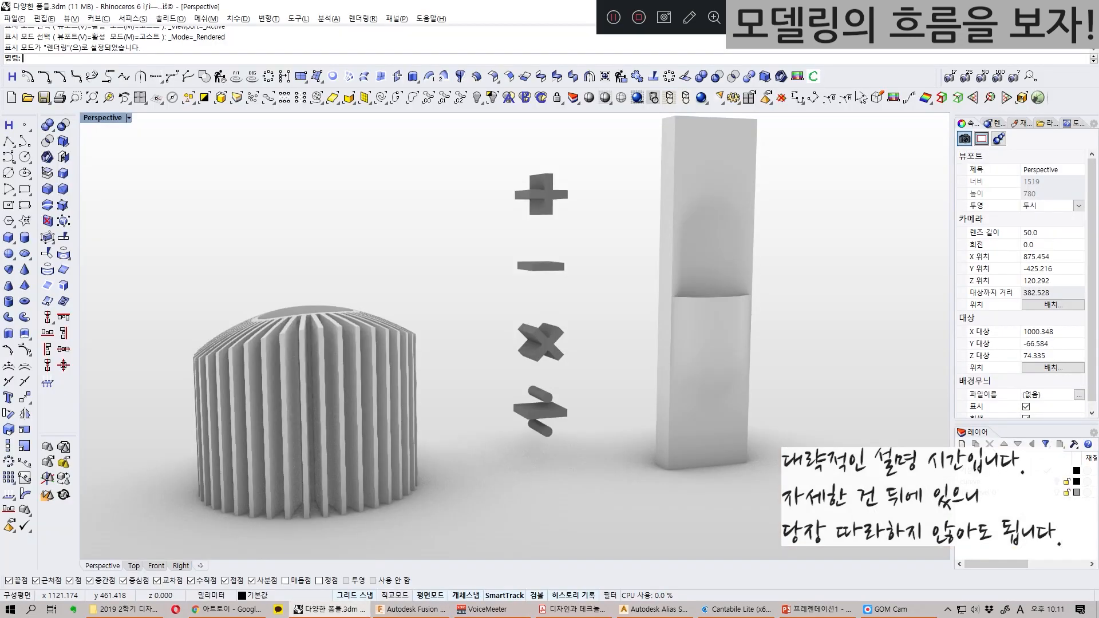
{"action": "double_click", "coordinate": [98, 117]}
{"action": "double_click", "coordinate": [94, 117]}
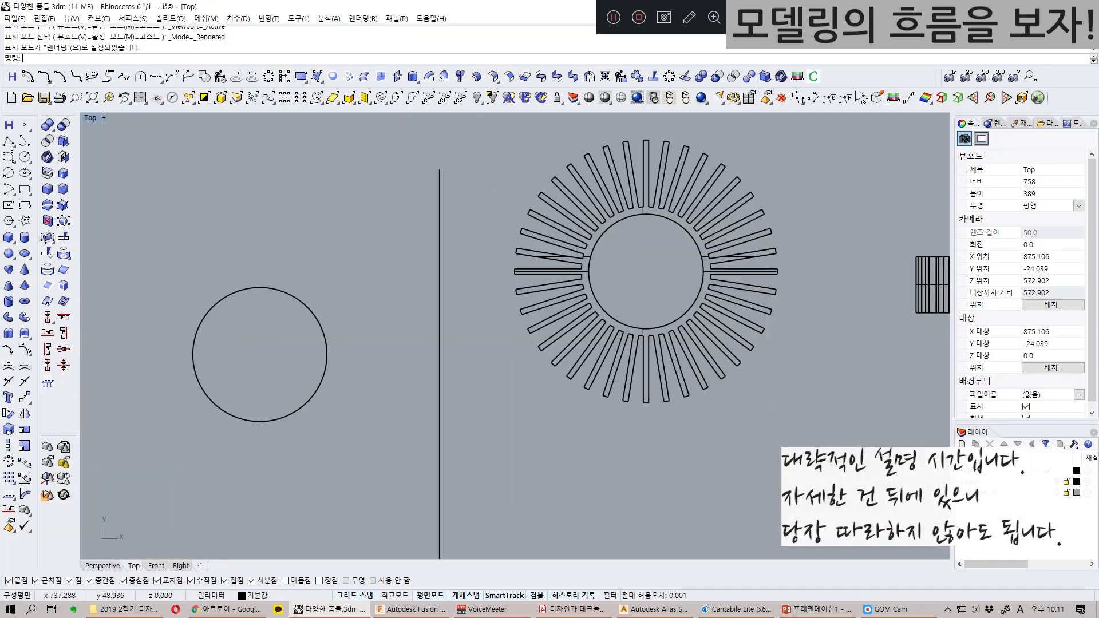
Step: Draw a wavy degree-3 curve with five control points above the circle
{"action": "left_click", "coordinate": [8, 157]}
{"action": "left_click", "coordinate": [113, 233]}
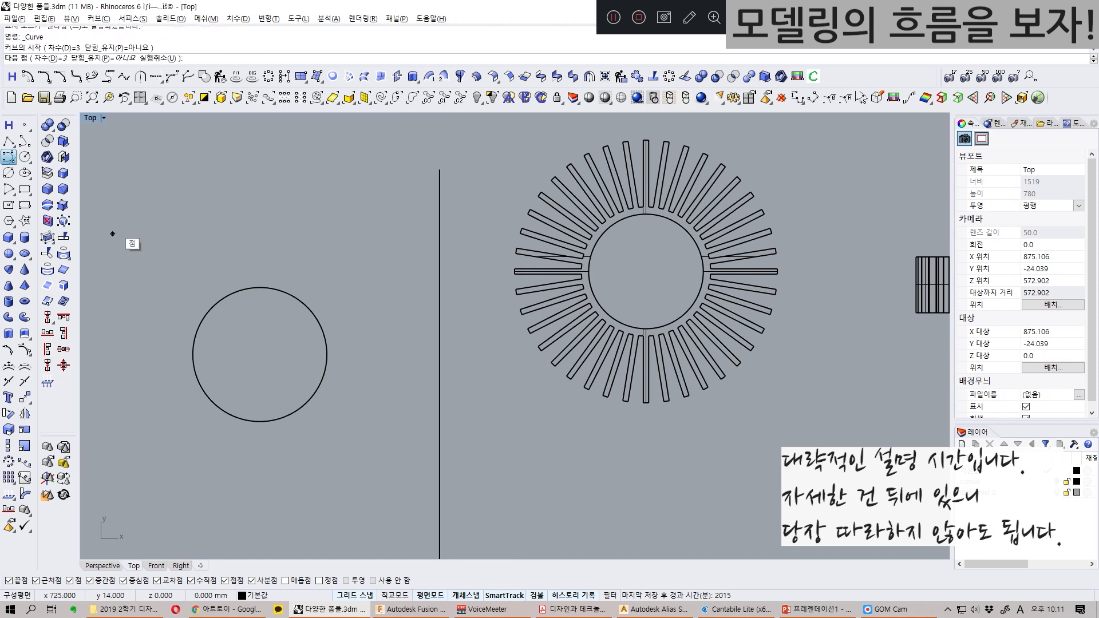
{"action": "left_click", "coordinate": [169, 156]}
{"action": "left_click", "coordinate": [239, 190]}
{"action": "left_click", "coordinate": [346, 274]}
{"action": "right_click", "coordinate": [407, 143]}
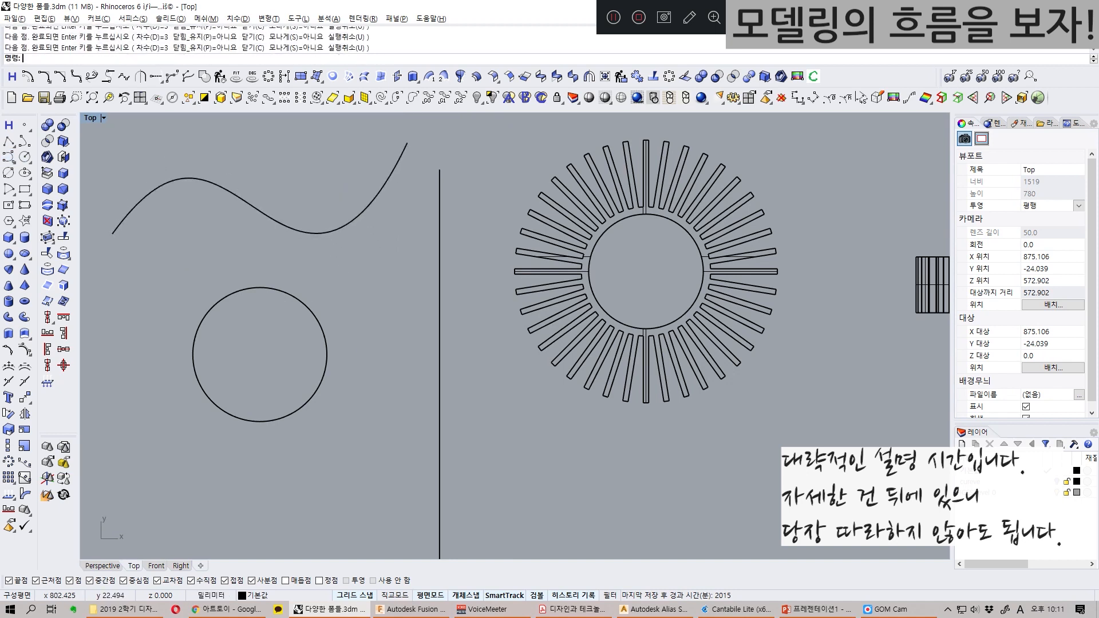
Step: Display the wavy curve's control points and move some of them to reshape the curve
{"action": "left_click", "coordinate": [317, 234]}
{"action": "left_click", "coordinate": [169, 155]}
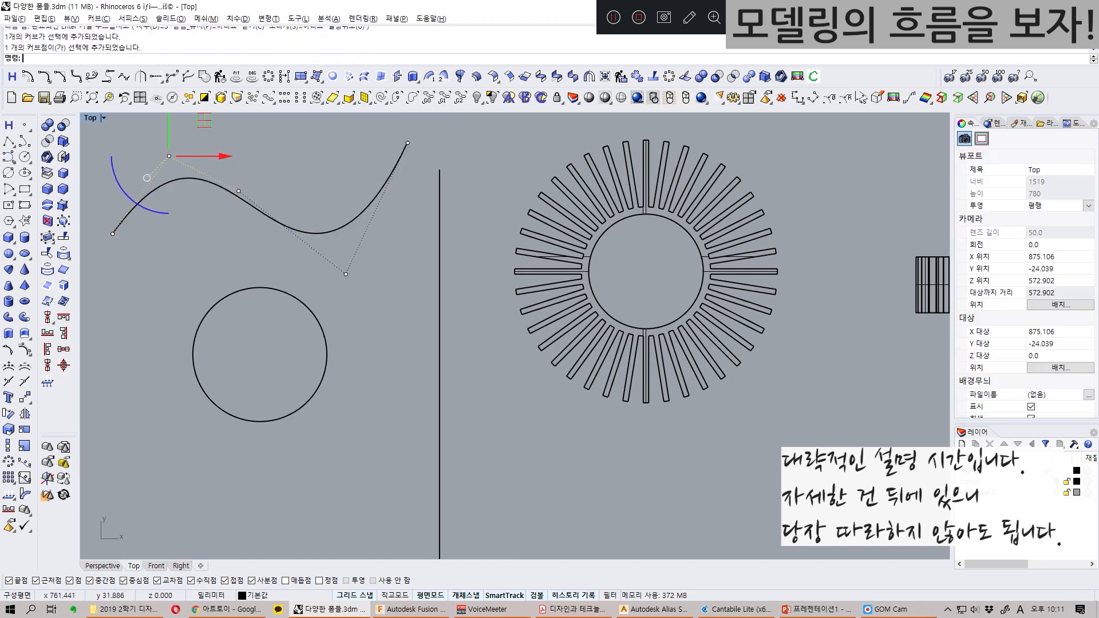
{"action": "left_click_drag", "start_coordinate": [313, 257], "coordinate": [384, 309], "text": "shift"}
{"action": "mouse_move", "coordinate": [257, 166]}
{"action": "left_mouse_down"}
{"action": "mouse_move", "coordinate": [256, 133]}
{"action": "mouse_move", "coordinate": [257, 160]}
{"action": "mouse_move", "coordinate": [256, 149]}
{"action": "left_mouse_up"}
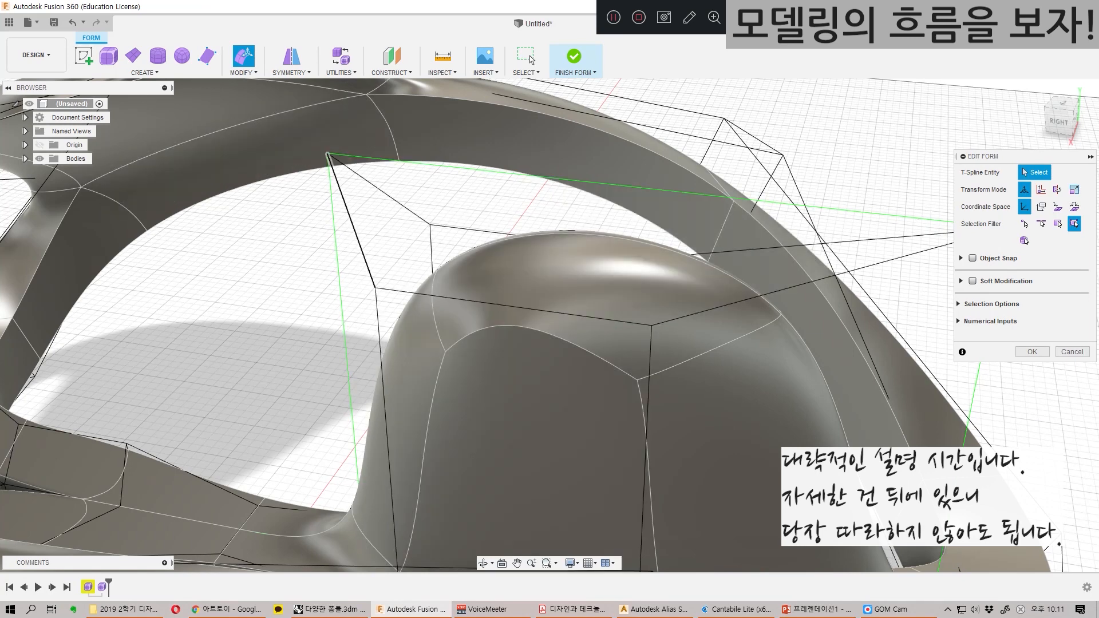
Step: Switch back to Fusion 360 and raise the centre fin's upper centreline vertex, on the side facing the wide end, by 60 mm
{"action": "left_click", "coordinate": [328, 153]}
{"action": "scroll", "coordinate": [387, 258], "scroll_direction": "up", "scroll_amount": 3}
{"action": "scroll", "coordinate": [387, 259], "scroll_direction": "down", "scroll_amount": 5}
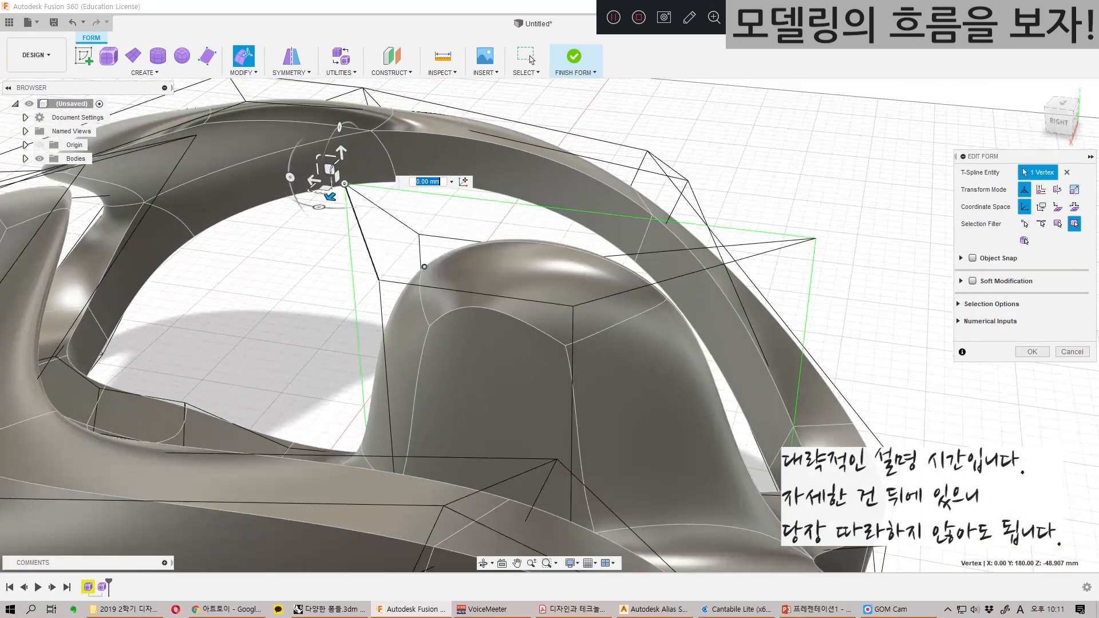
{"action": "middle_click_drag", "start_coordinate": [424, 267], "coordinate": [395, 338], "text": "shift"}
{"action": "left_click_drag", "start_coordinate": [411, 260], "coordinate": [410, 168]}
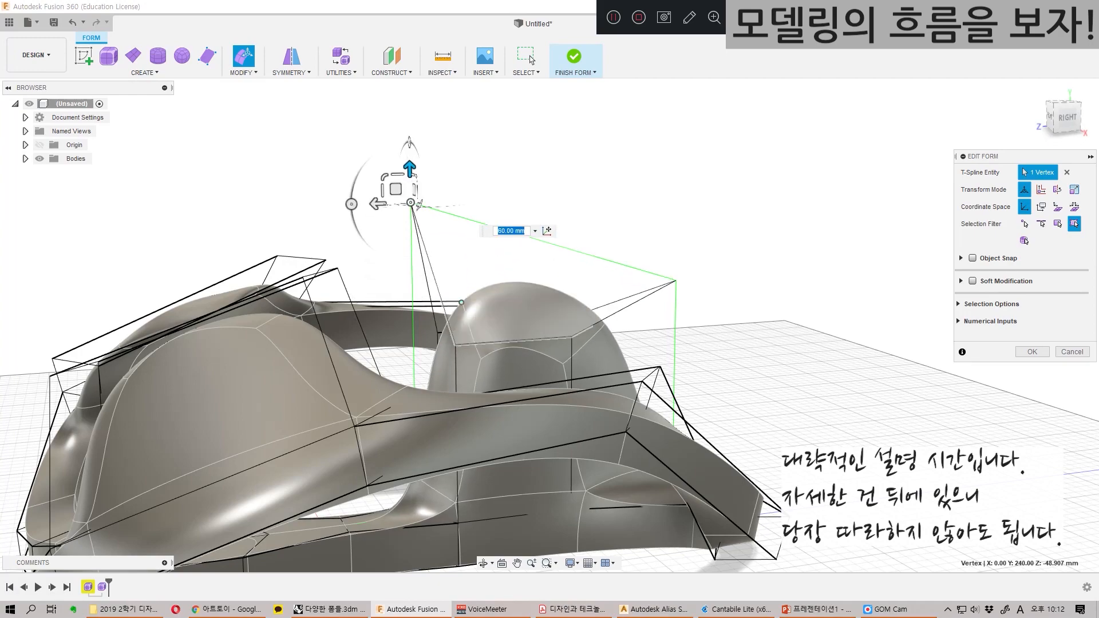
{"action": "middle_click_drag", "start_coordinate": [544, 242], "coordinate": [515, 298], "text": "shift"}
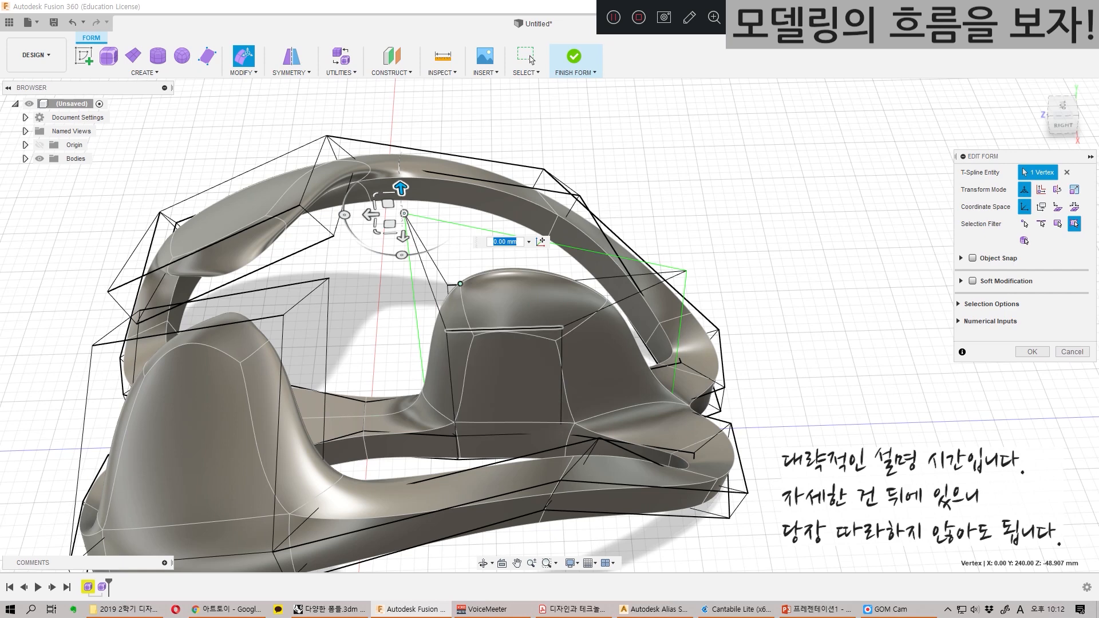
Step: Compare the form in box, control frame and smooth display, clear the vertex selection and examine the smooth shape from several sides
{"action": "key", "text": "ctrl+1"}
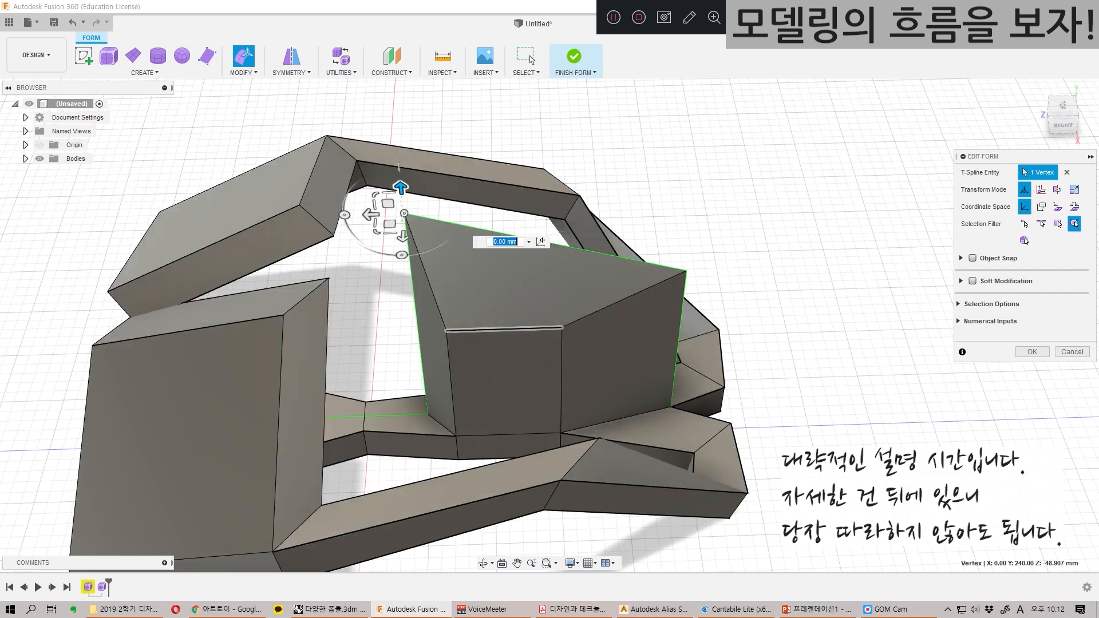
{"action": "key", "text": "alt+2"}
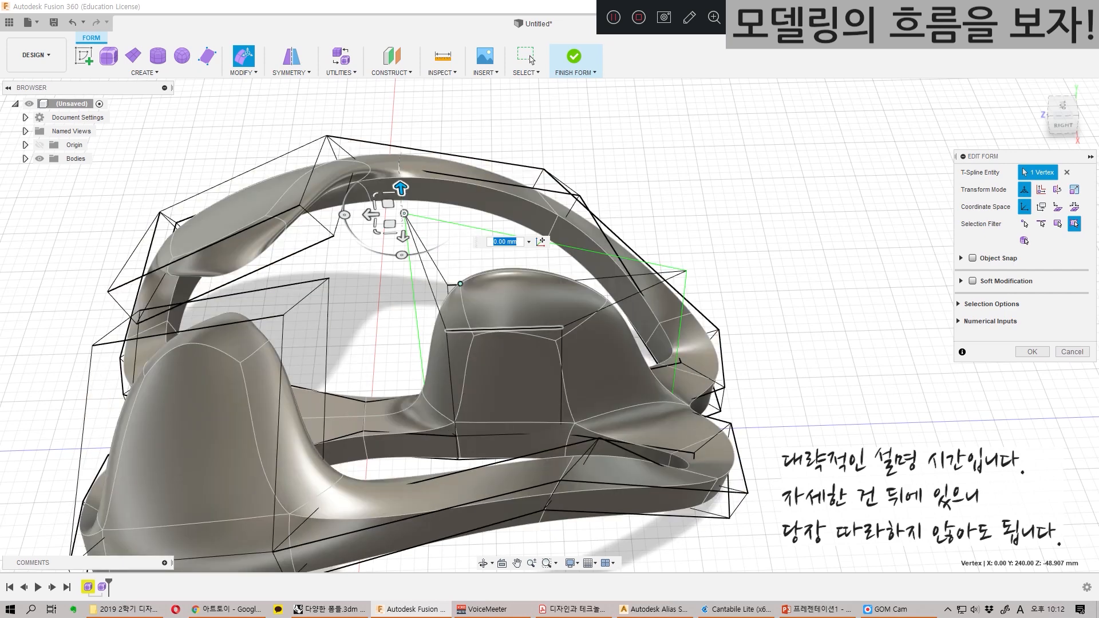
{"action": "key", "text": "alt+3"}
{"action": "key", "text": "Escape"}
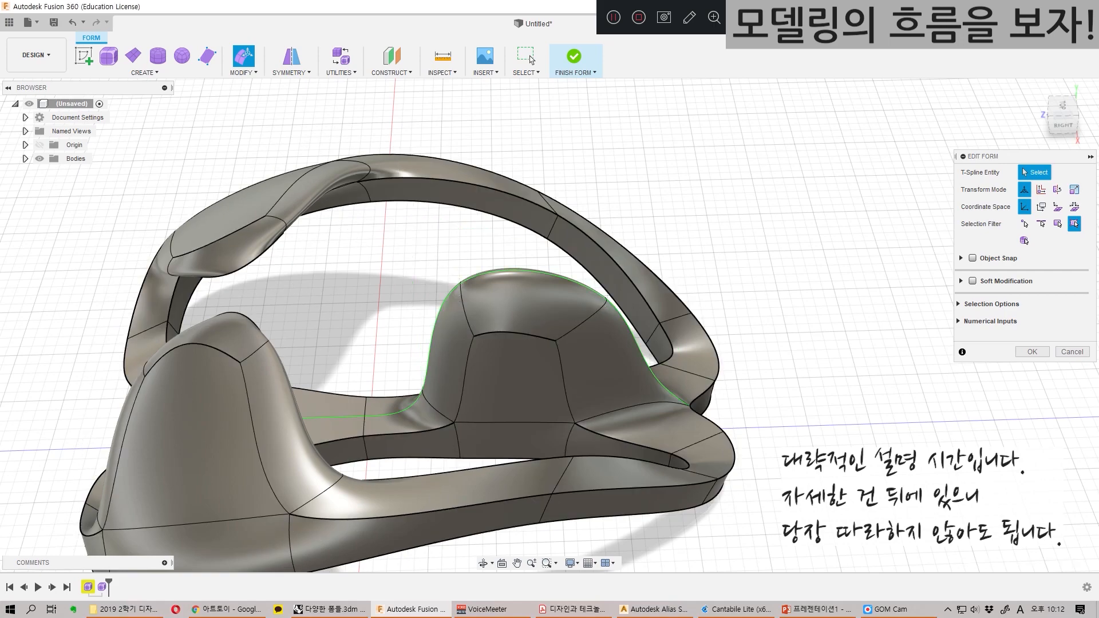
{"action": "middle_click_drag", "start_coordinate": [535, 300], "coordinate": [655, 229]}
{"action": "middle_click_drag", "start_coordinate": [655, 229], "coordinate": [529, 304], "text": "shift"}
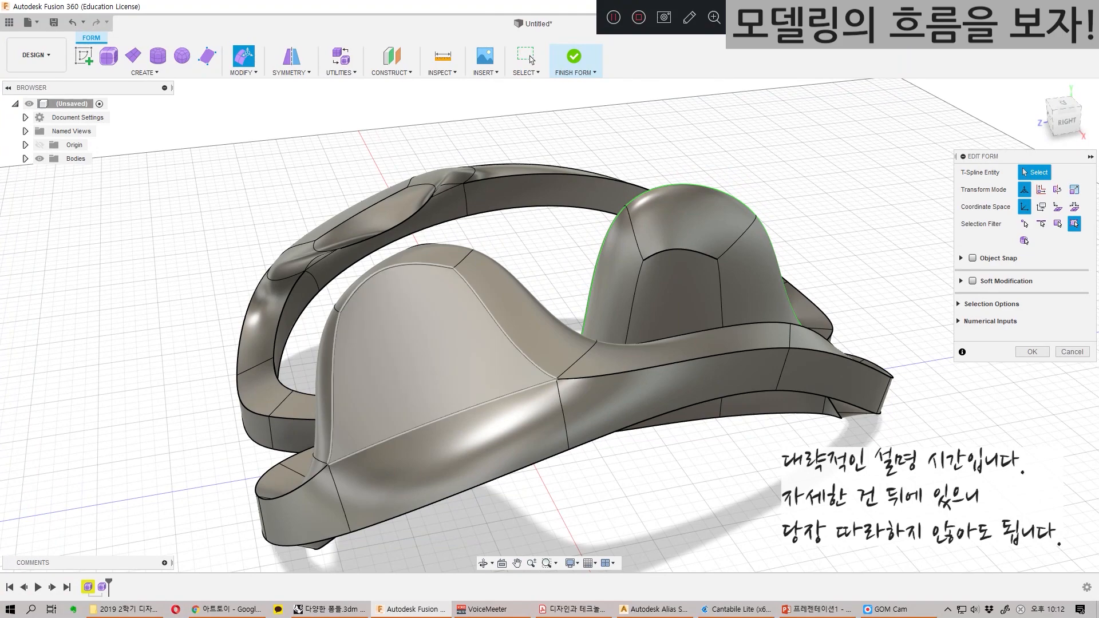
{"action": "middle_click_drag", "start_coordinate": [529, 309], "coordinate": [701, 295], "text": "shift"}
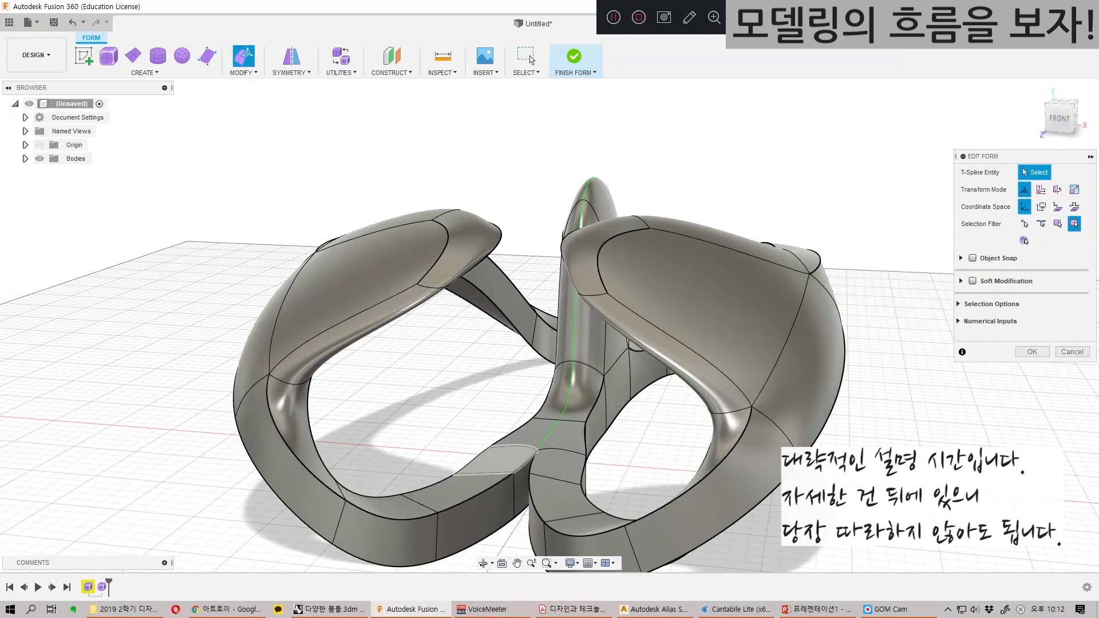
{"action": "middle_click_drag", "start_coordinate": [687, 304], "coordinate": [367, 321], "text": "shift"}
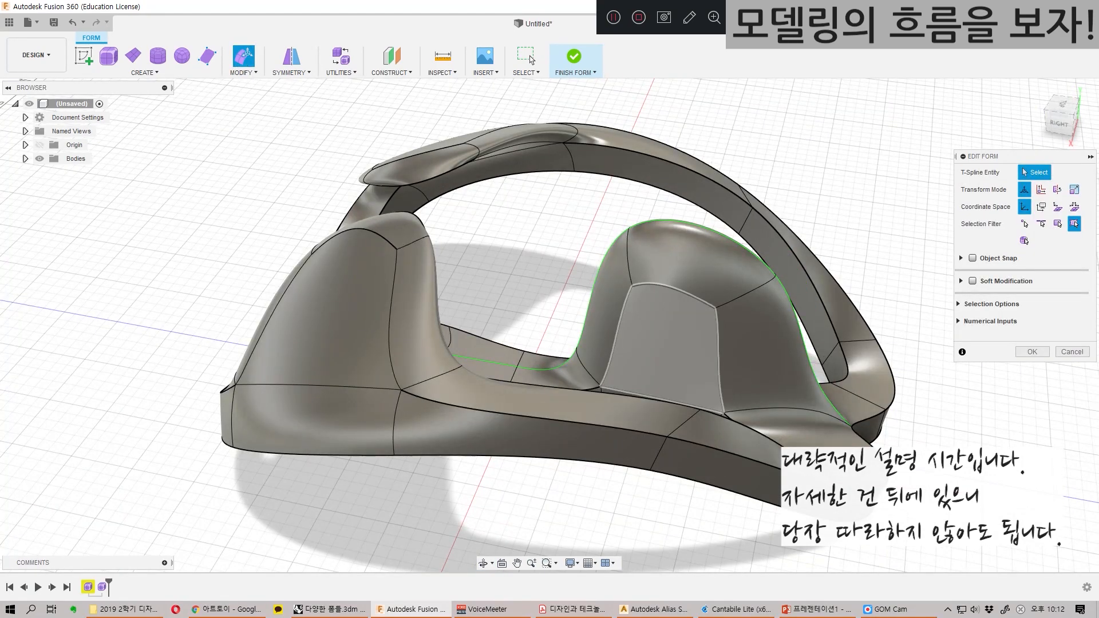
Step: Select all faces of the T-spline form, finish editing it and delete the whole body
{"action": "key", "text": "ctrl+a"}
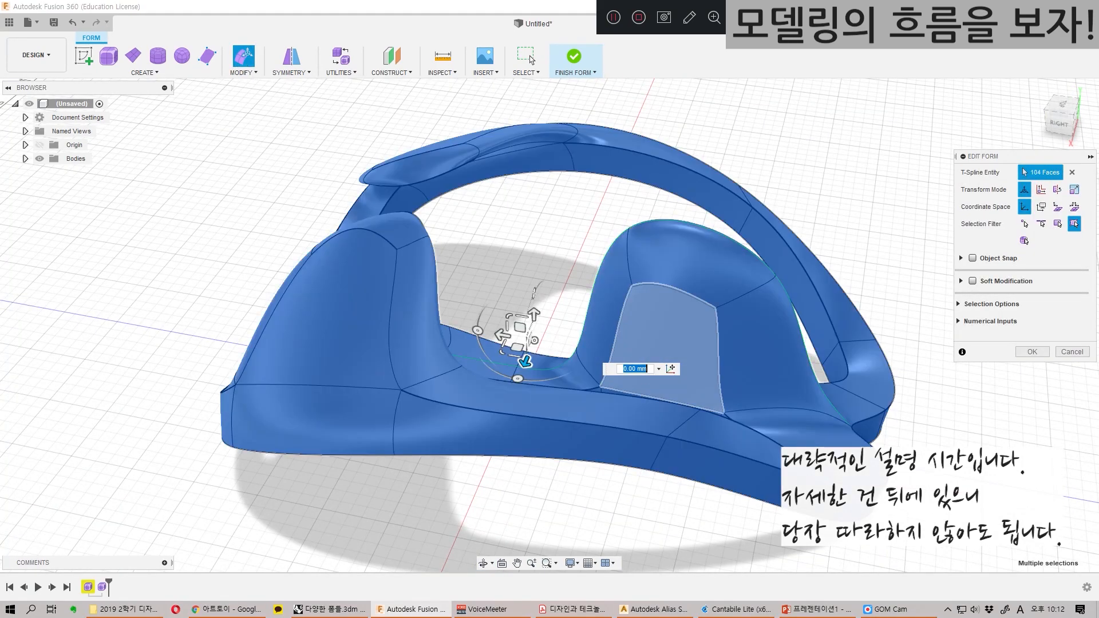
{"action": "left_click", "coordinate": [1032, 351]}
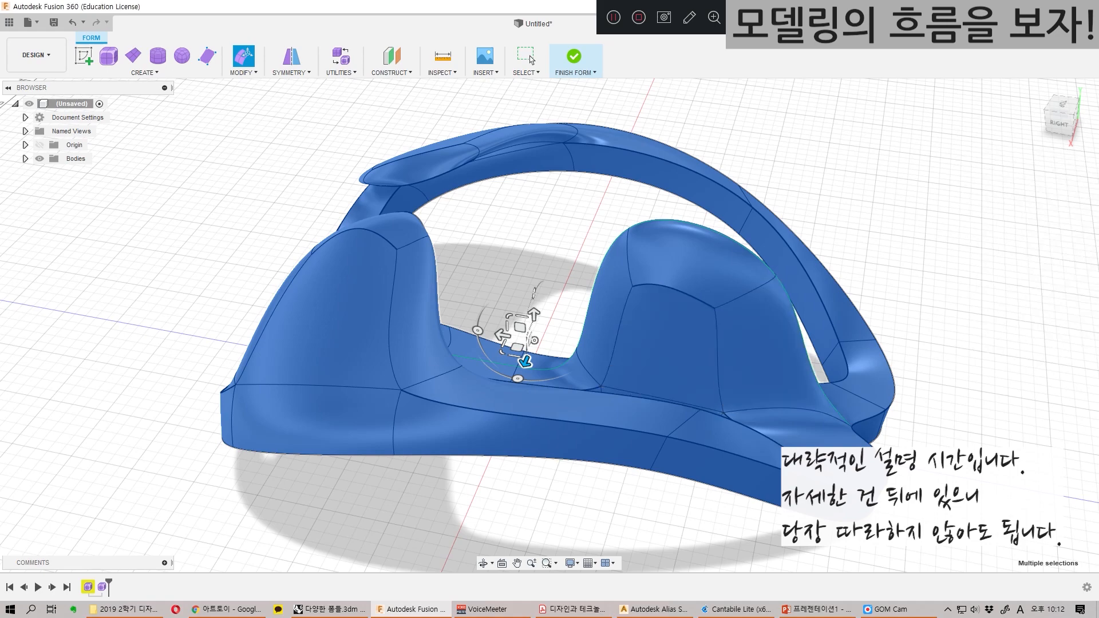
{"action": "key", "text": "Delete"}
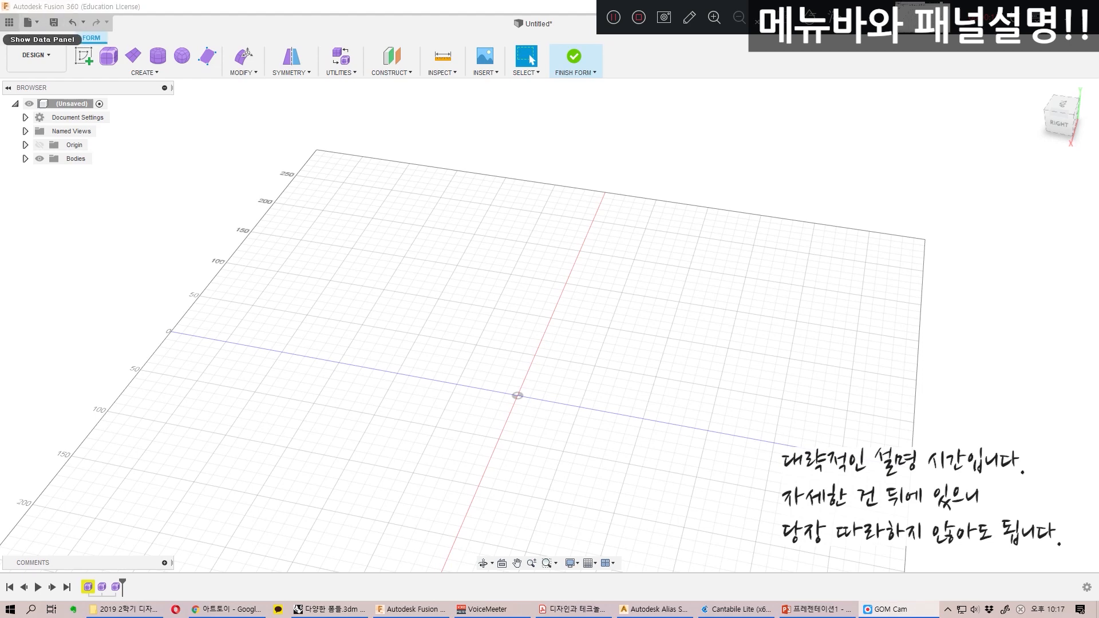
Step: Browse the My First Project files in the data panel, view the speedform design's version history and close the panel
{"action": "left_click", "coordinate": [9, 21]}
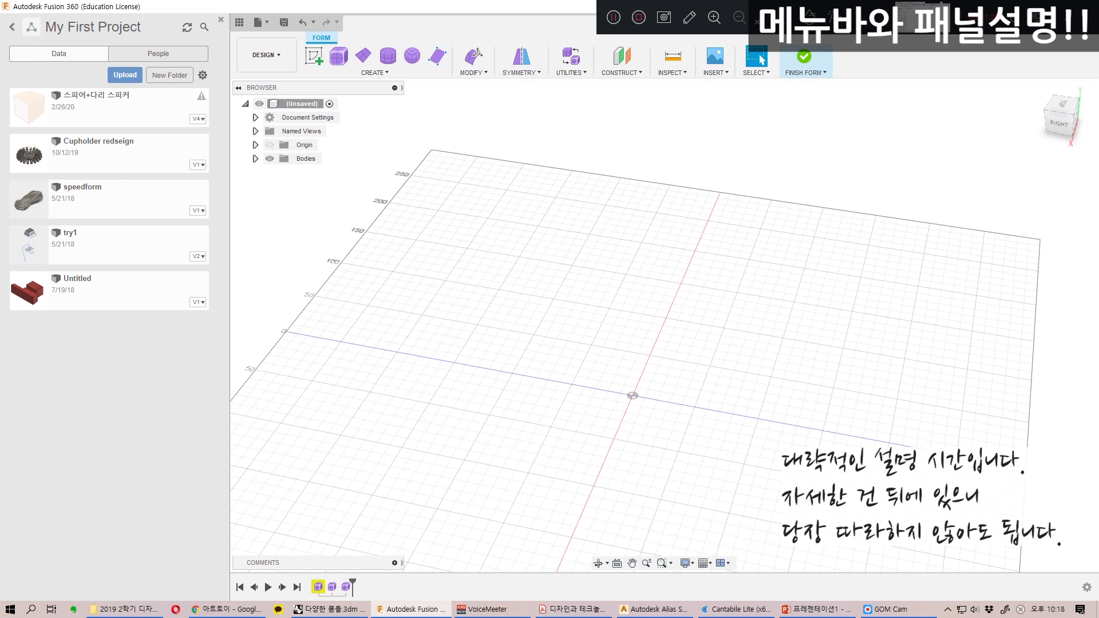
{"action": "left_click", "coordinate": [220, 19]}
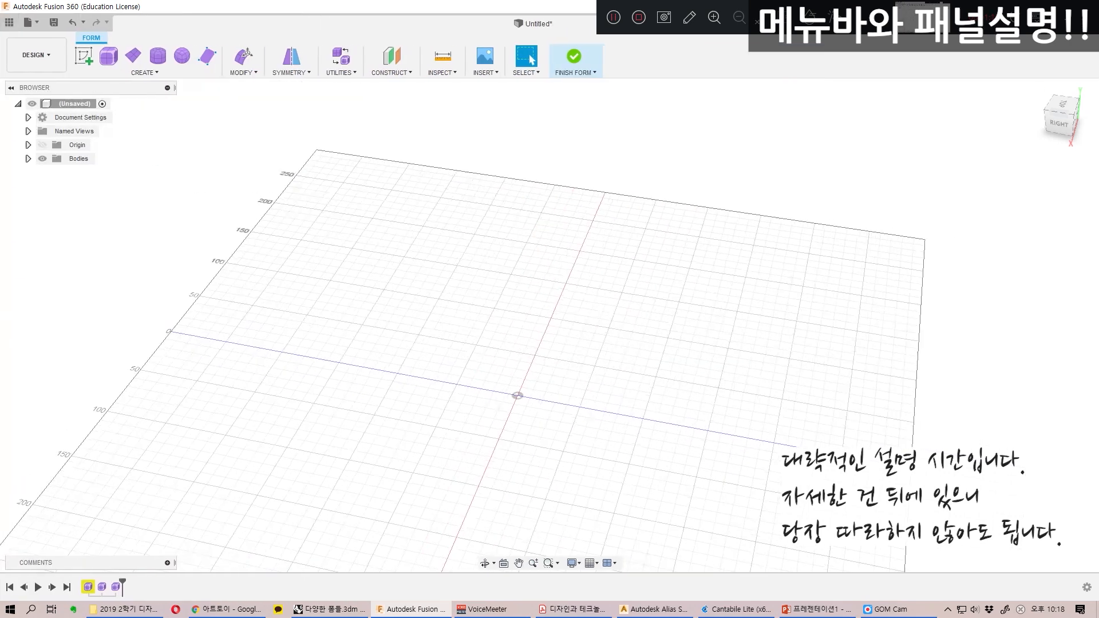
{"action": "left_click", "coordinate": [10, 22]}
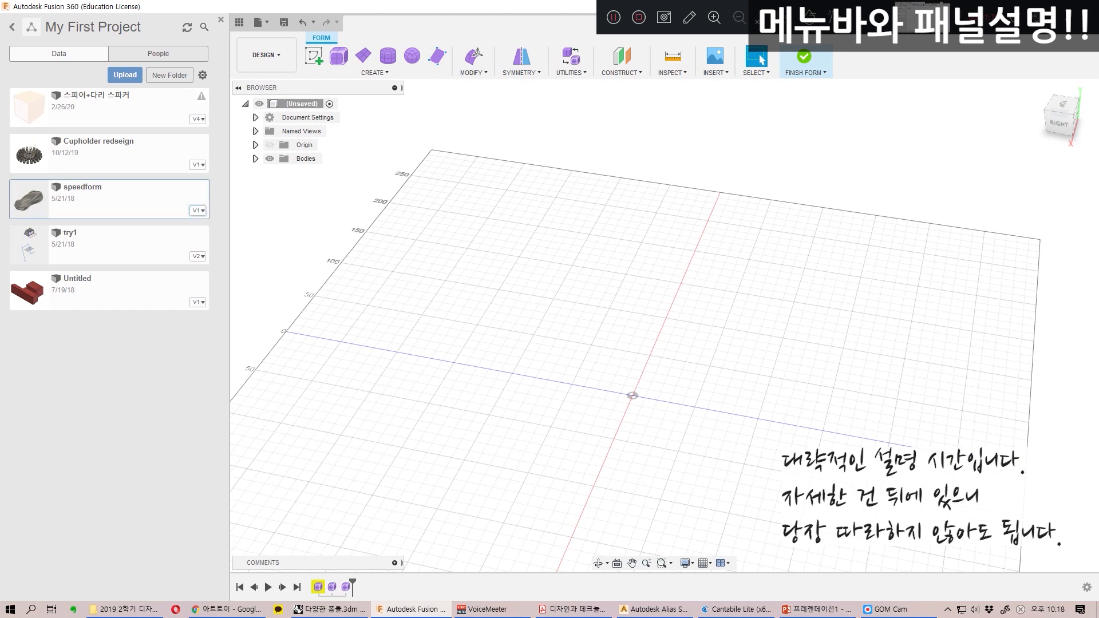
{"action": "left_click", "coordinate": [198, 210]}
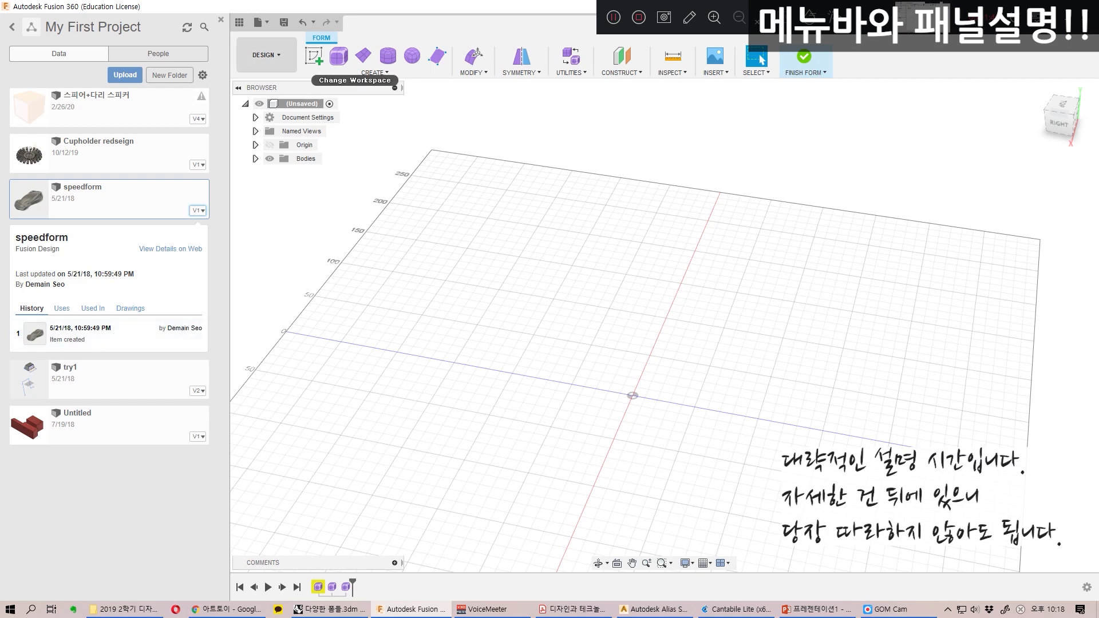
{"action": "left_click", "coordinate": [220, 20]}
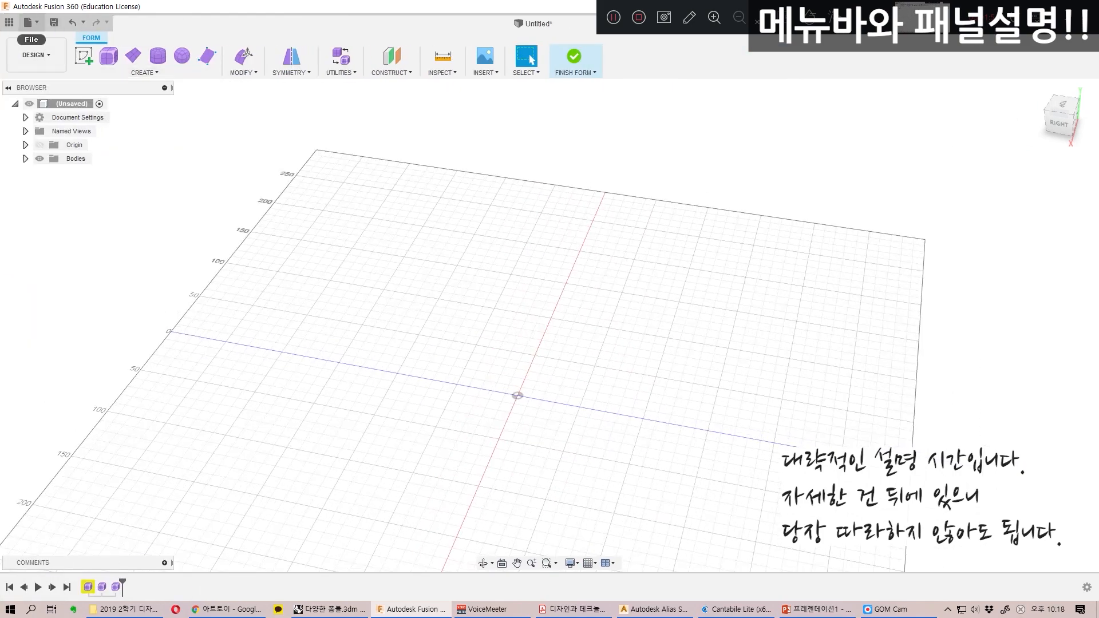
Step: Look over the file commands, read the 3D Print options and the Meshmixer description, and leave the command
{"action": "left_click", "coordinate": [28, 22]}
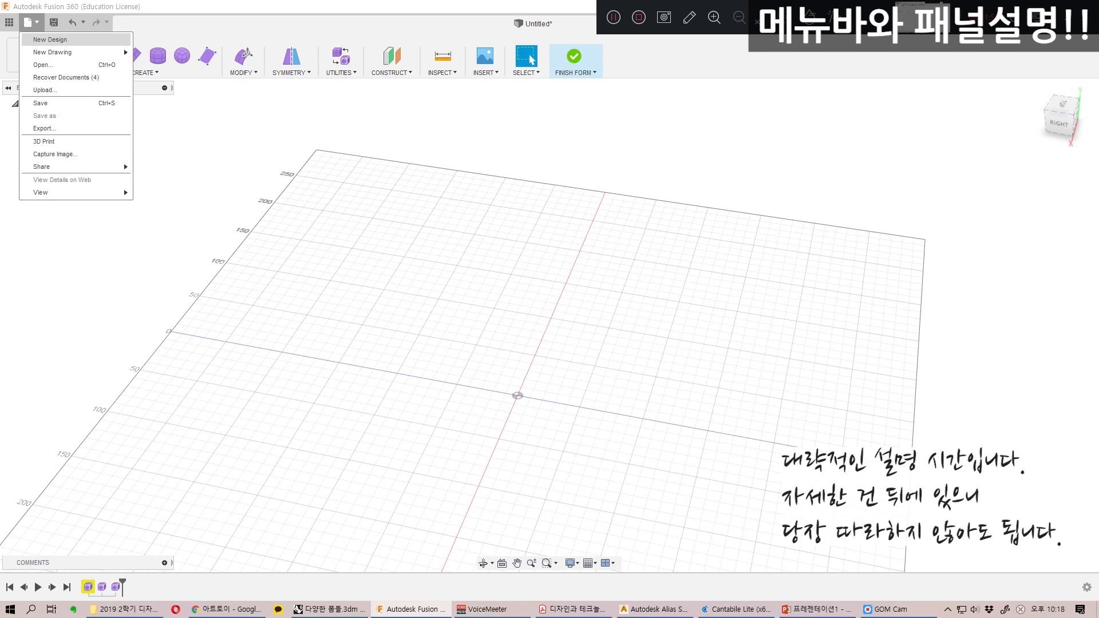
{"action": "mouse_move", "coordinate": [68, 52]}
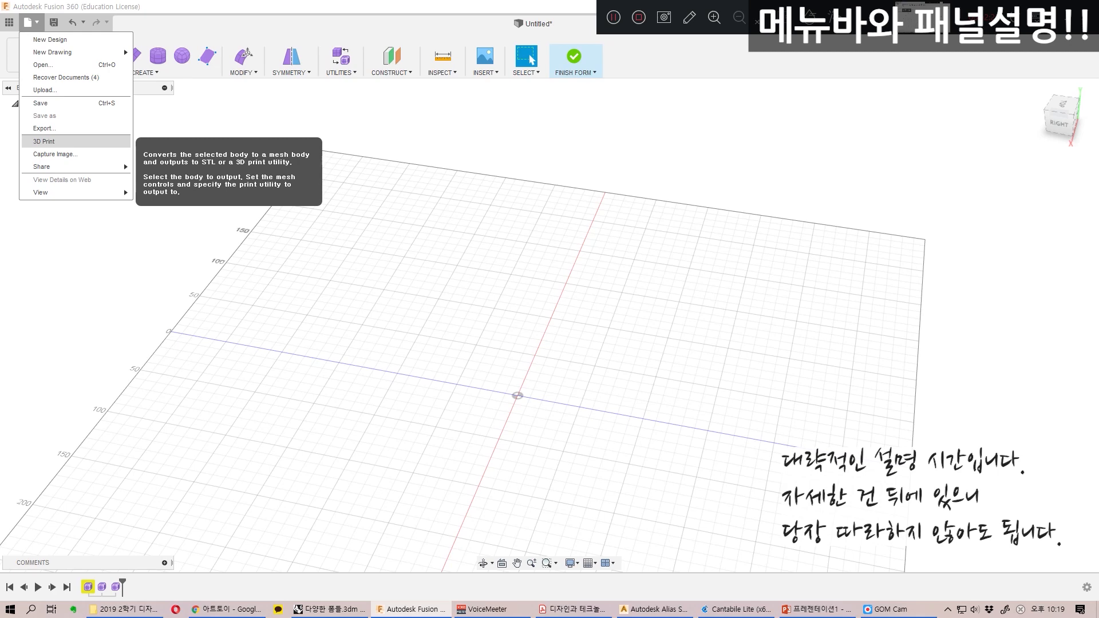
{"action": "left_click", "coordinate": [44, 141]}
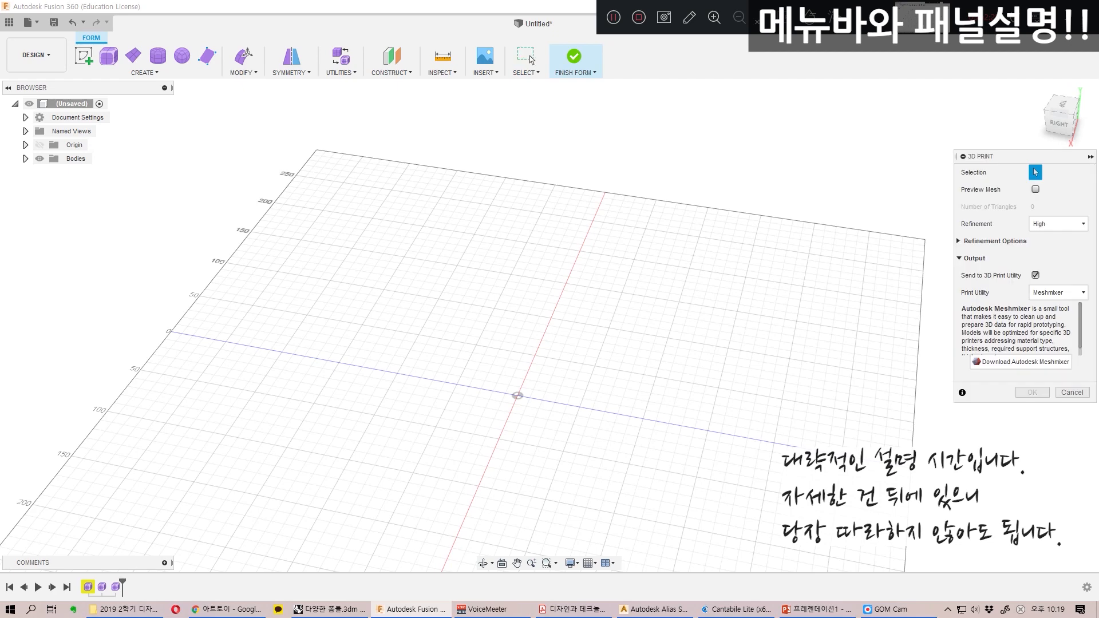
{"action": "scroll", "coordinate": [550, 344], "scroll_direction": "down", "scroll_amount": 1}
{"action": "scroll", "coordinate": [549, 343], "scroll_direction": "up", "scroll_amount": 1}
{"action": "scroll", "coordinate": [549, 343], "scroll_direction": "down", "scroll_amount": 2}
{"action": "scroll", "coordinate": [897, 383], "scroll_direction": "down", "scroll_amount": 1}
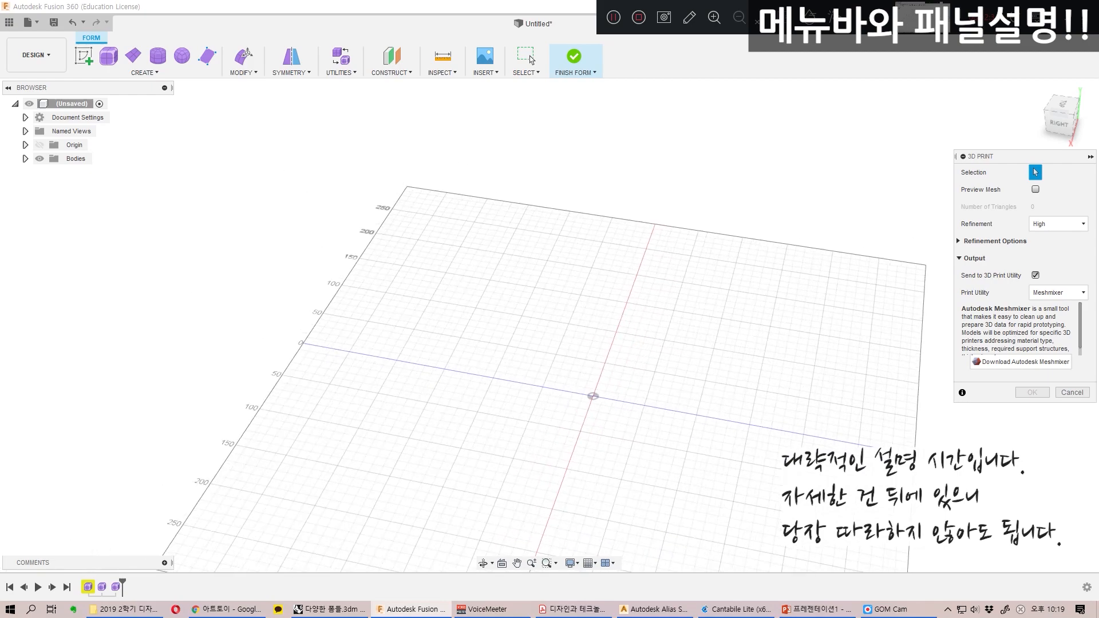
{"action": "scroll", "coordinate": [1019, 329], "scroll_direction": "down", "scroll_amount": 1}
{"action": "scroll", "coordinate": [744, 458], "scroll_direction": "up", "scroll_amount": 2}
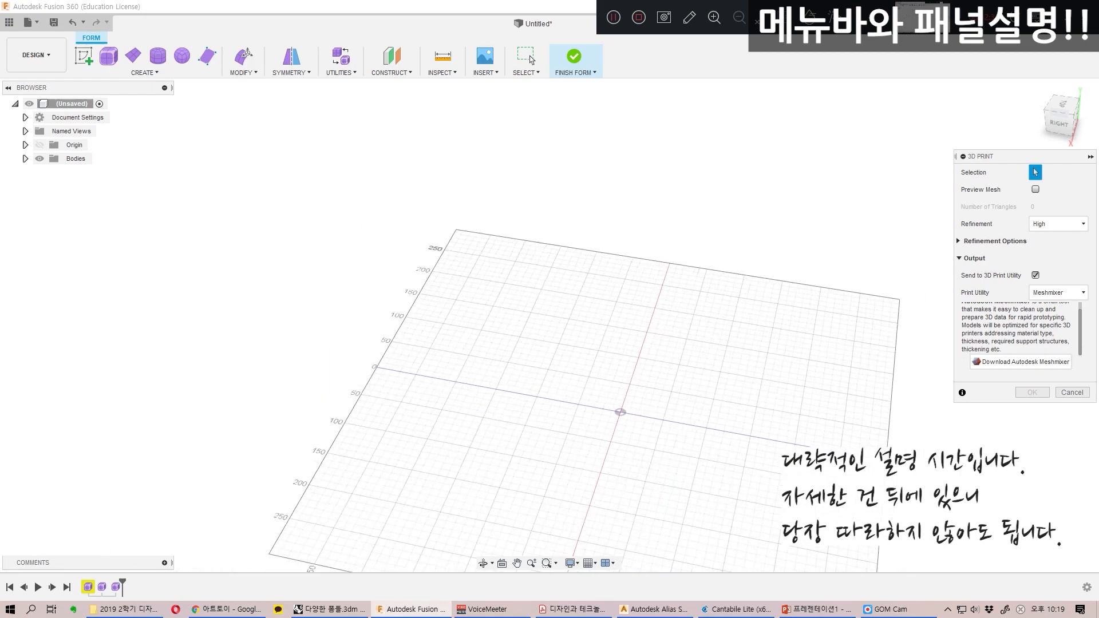
{"action": "key", "text": "Escape"}
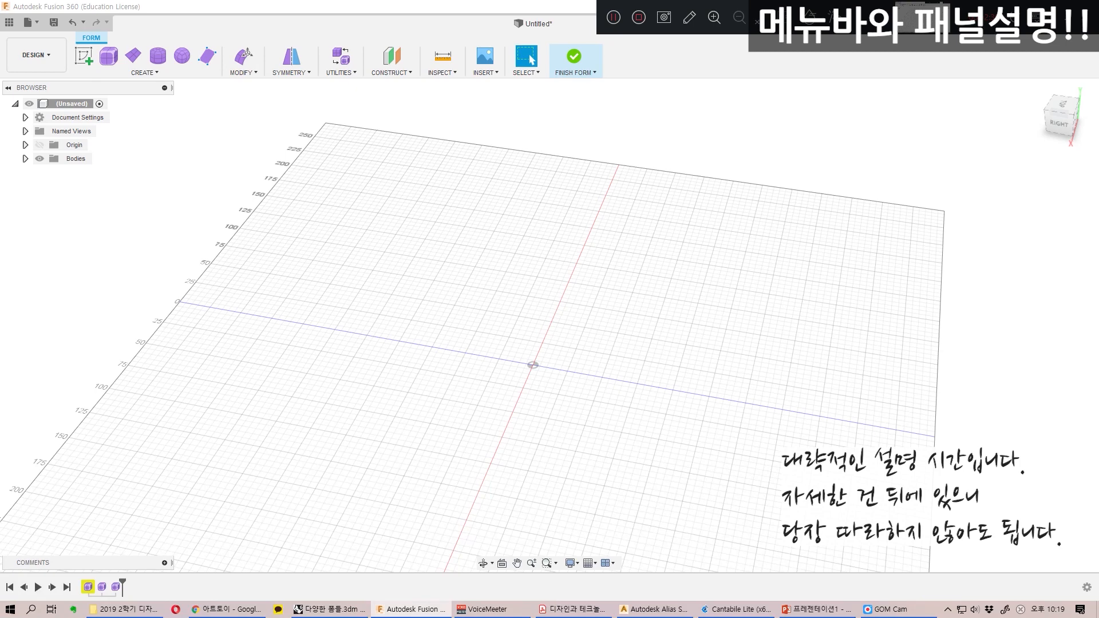
Step: Examine the file types available for exporting the design, including IGES, OBJ and SketchUp, and leave the export dialog without exporting
{"action": "left_click", "coordinate": [28, 22]}
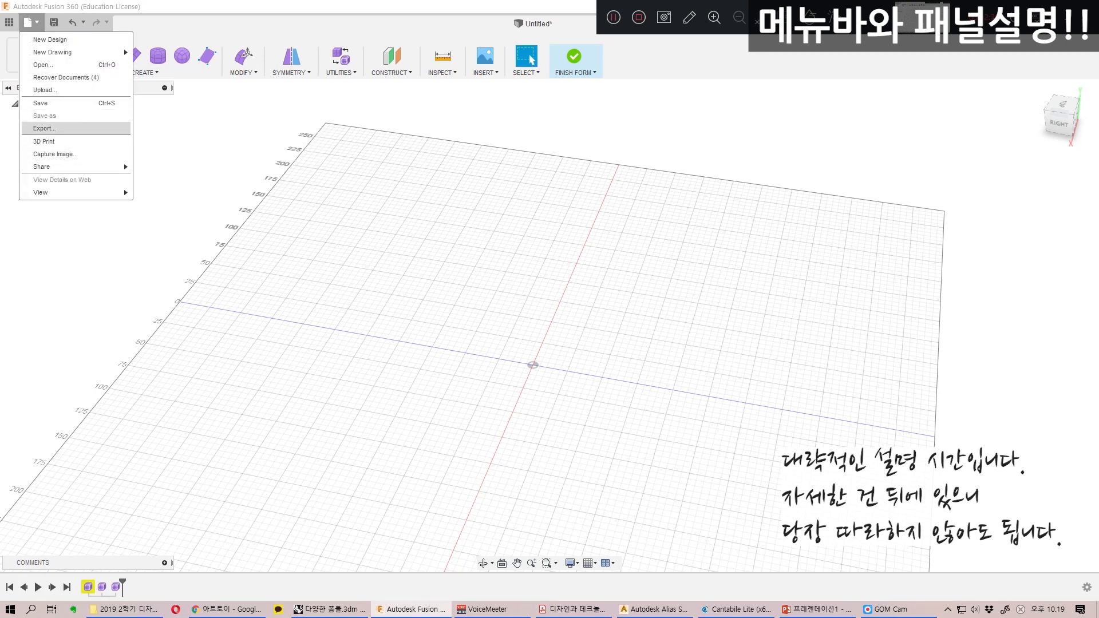
{"action": "left_click", "coordinate": [44, 128]}
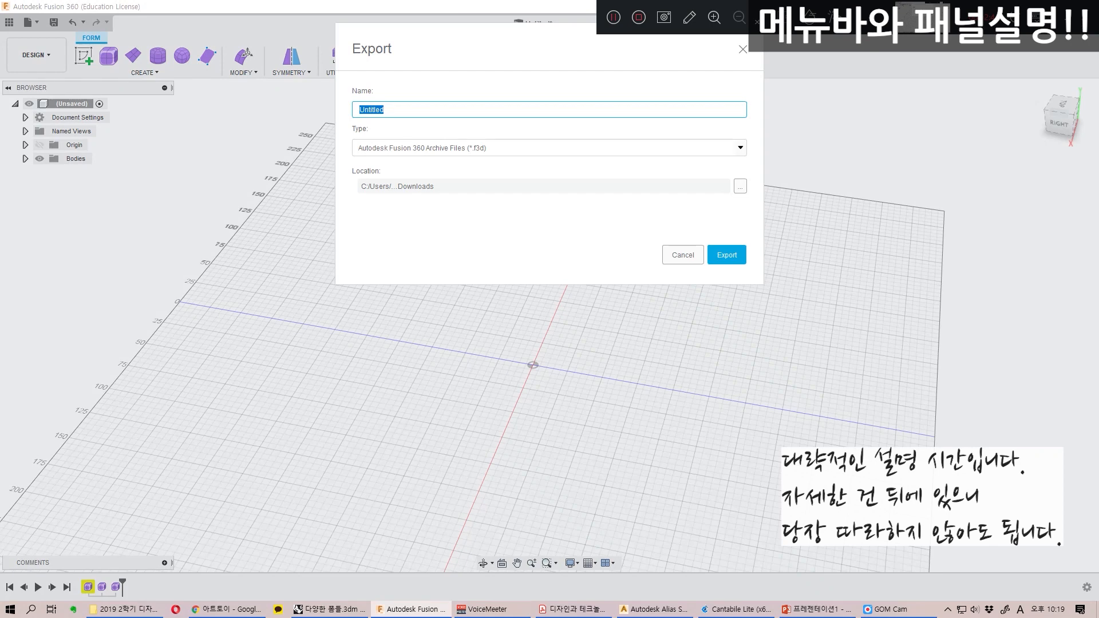
{"action": "left_click", "coordinate": [424, 148]}
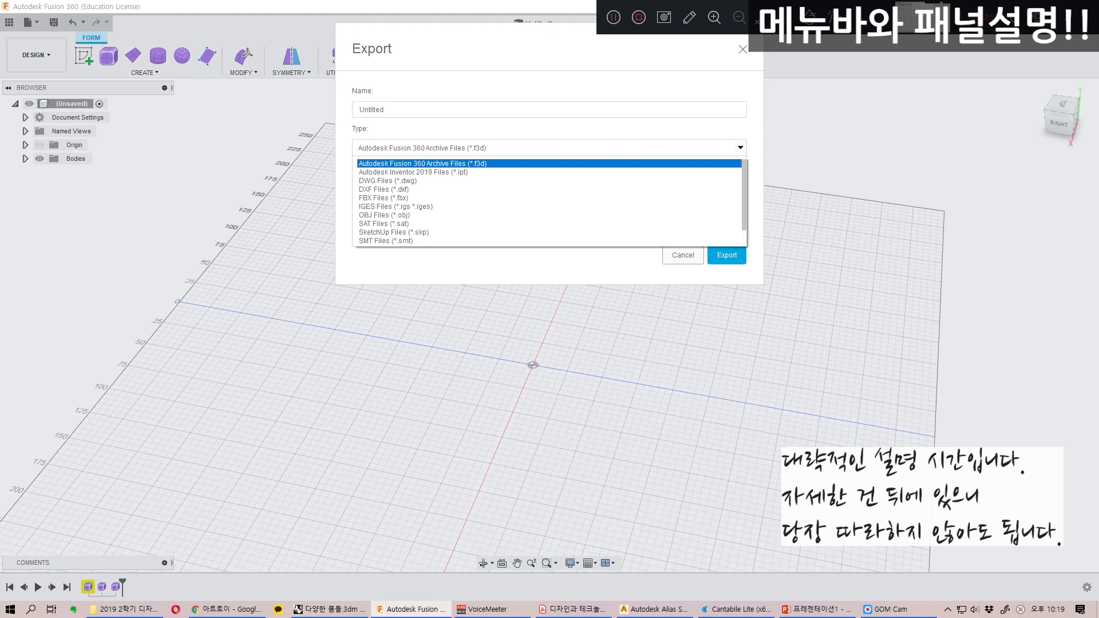
{"action": "key", "text": "Down"}
{"action": "key", "text": "Down"}
{"action": "key", "text": "Down"}
{"action": "key", "text": "Down"}
{"action": "key", "text": "Down"}
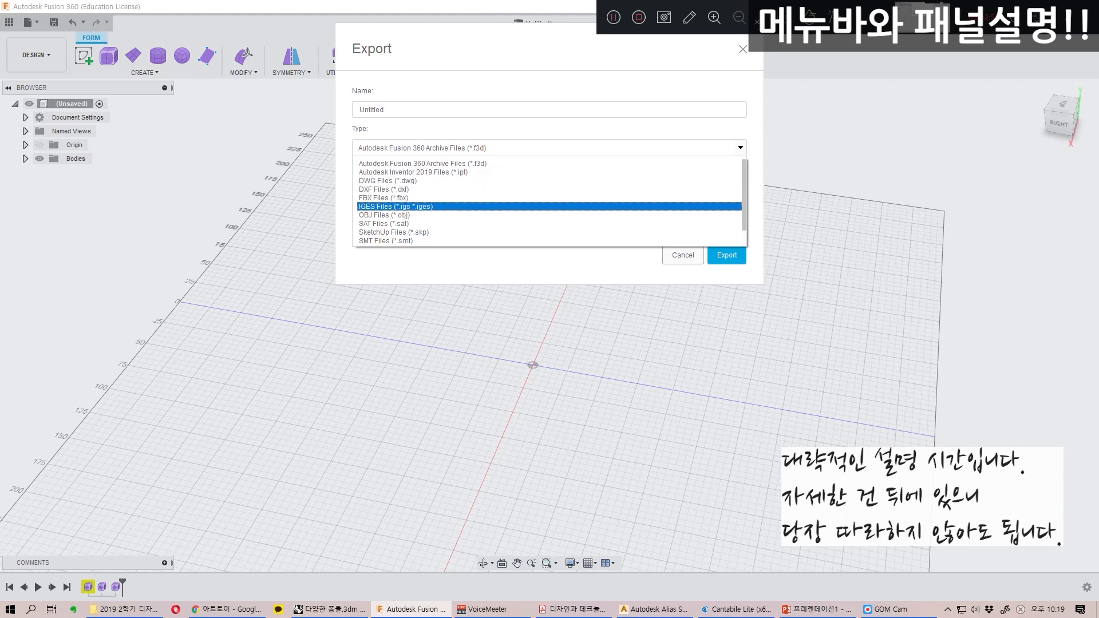
{"action": "key", "text": "Up"}
{"action": "key", "text": "Up"}
{"action": "key", "text": "Down"}
{"action": "key", "text": "Down"}
{"action": "key", "text": "Down"}
{"action": "key", "text": "Up"}
{"action": "key", "text": "Down"}
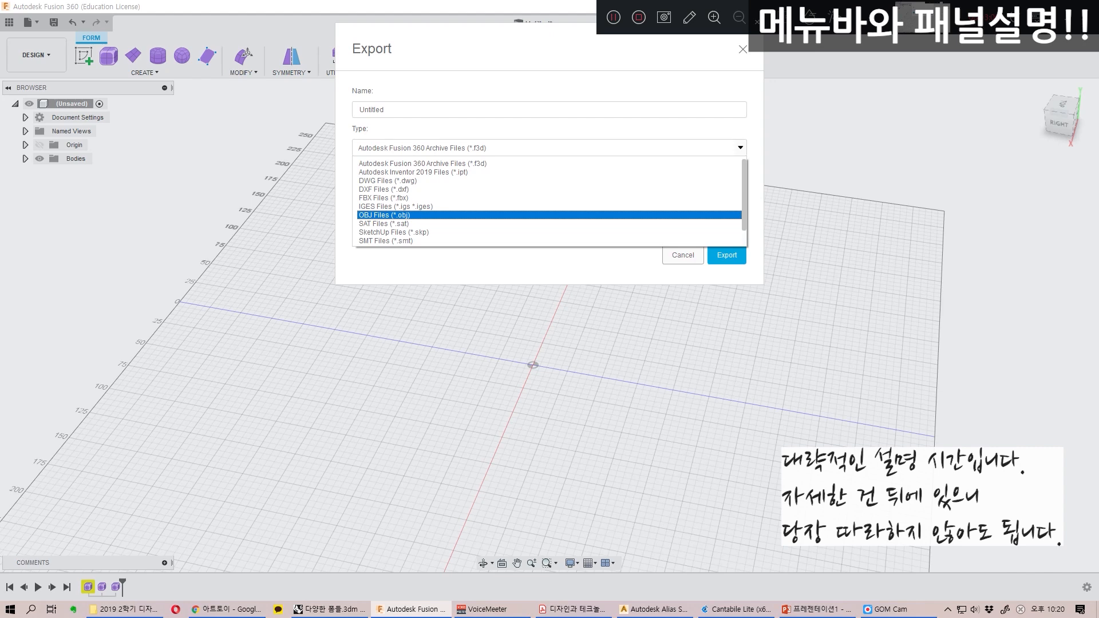
{"action": "key", "text": "Up"}
{"action": "key", "text": "Up"}
{"action": "scroll", "coordinate": [549, 214], "scroll_direction": "down", "scroll_amount": 1}
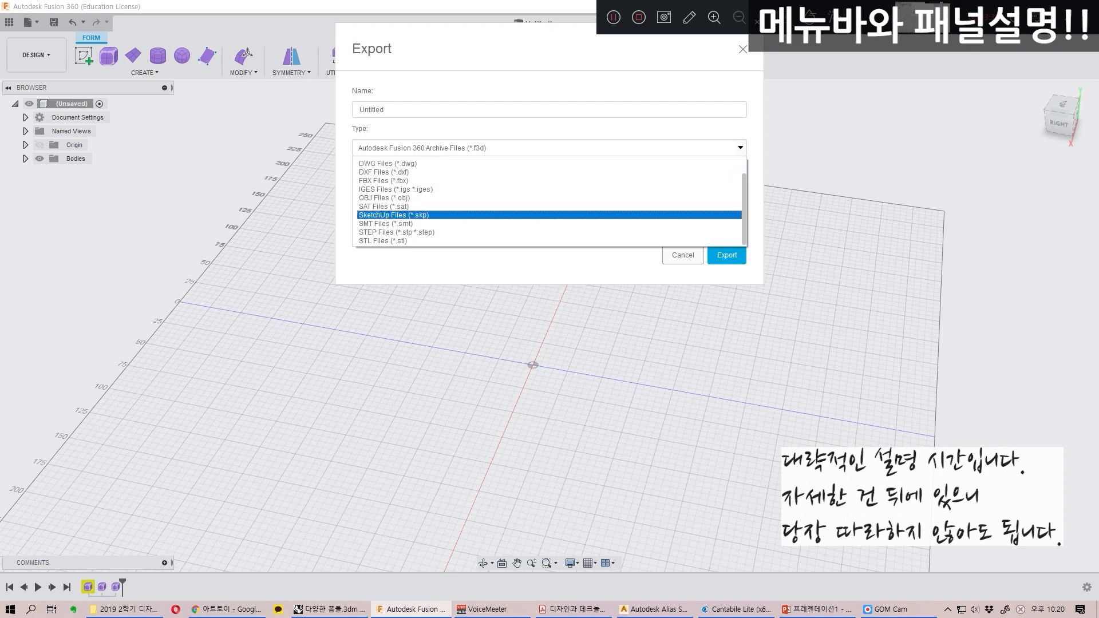
{"action": "key", "text": "Return"}
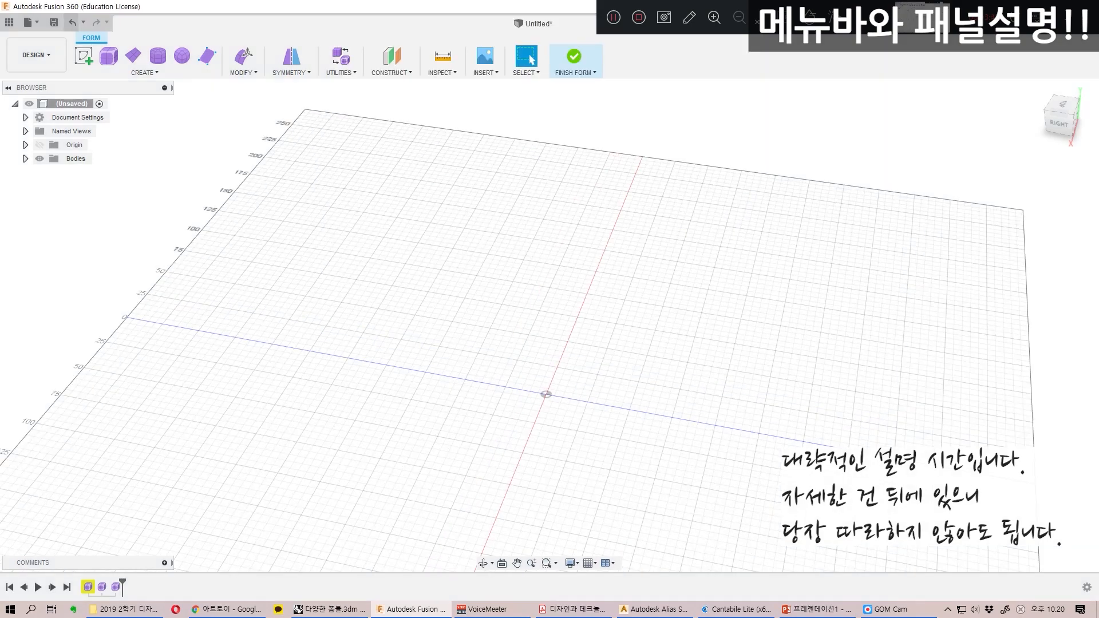
Step: View the sharing choices and the image capture options, and close them without capturing
{"action": "left_click", "coordinate": [27, 22]}
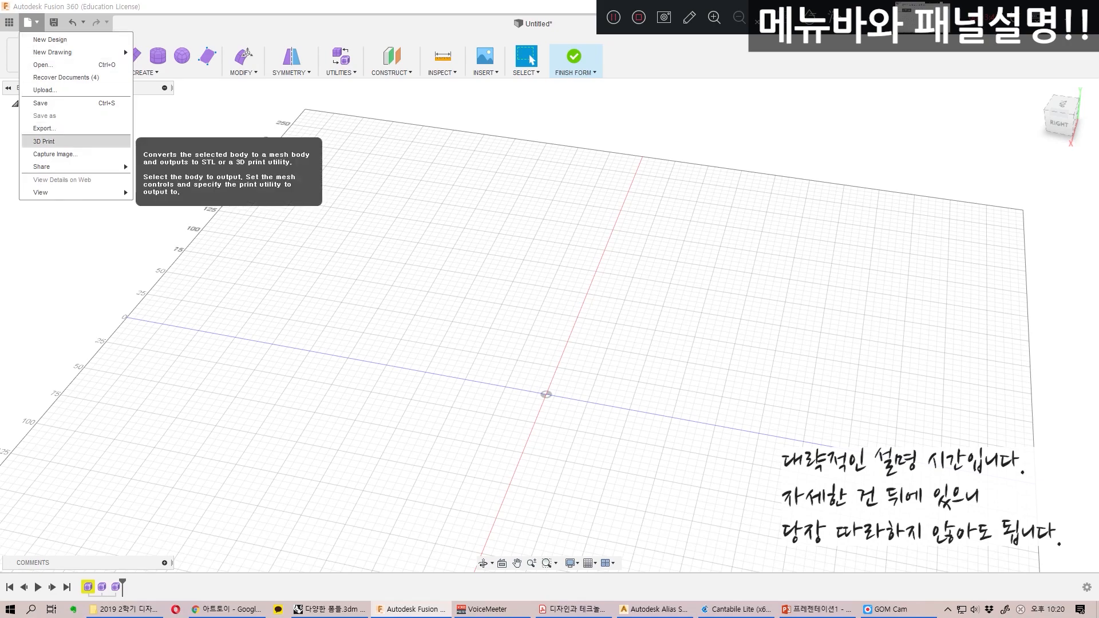
{"action": "mouse_move", "coordinate": [58, 166]}
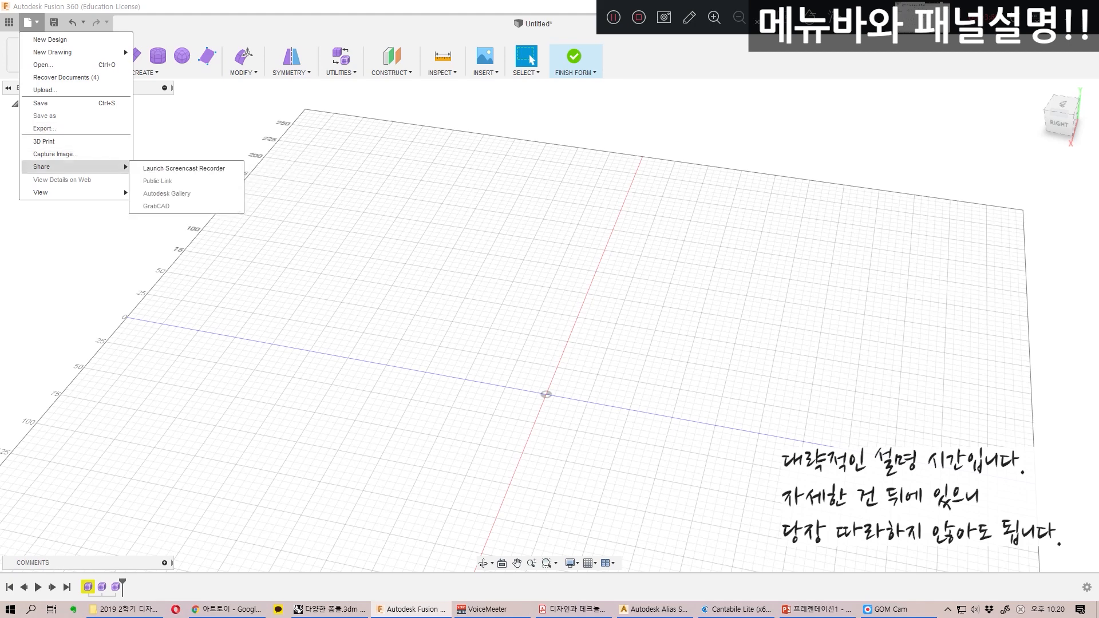
{"action": "left_click", "coordinate": [55, 154]}
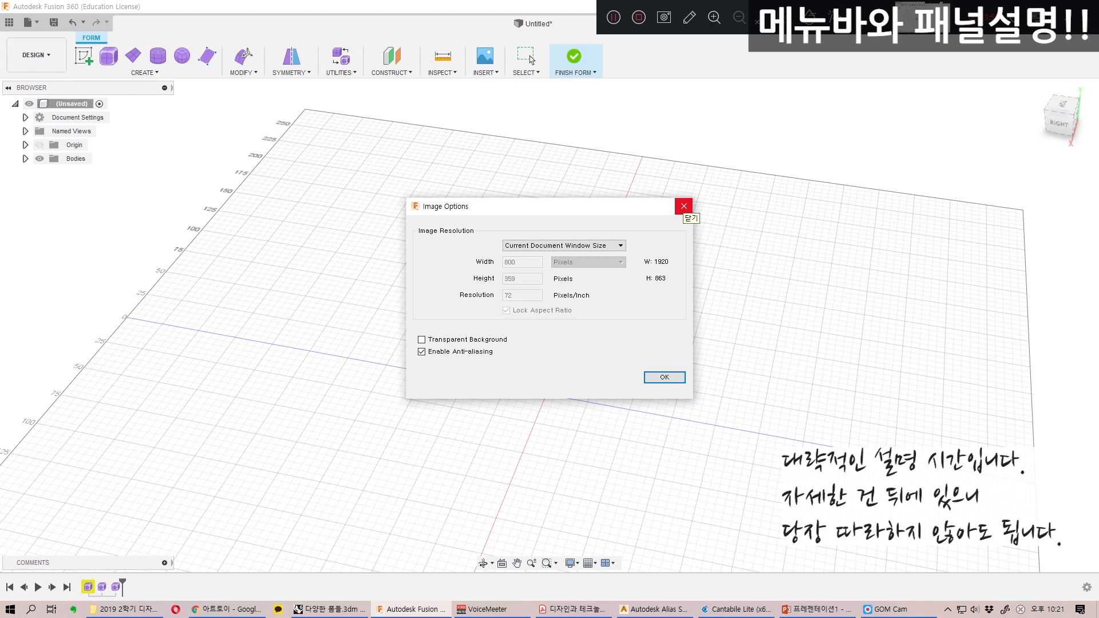
{"action": "left_click", "coordinate": [684, 206]}
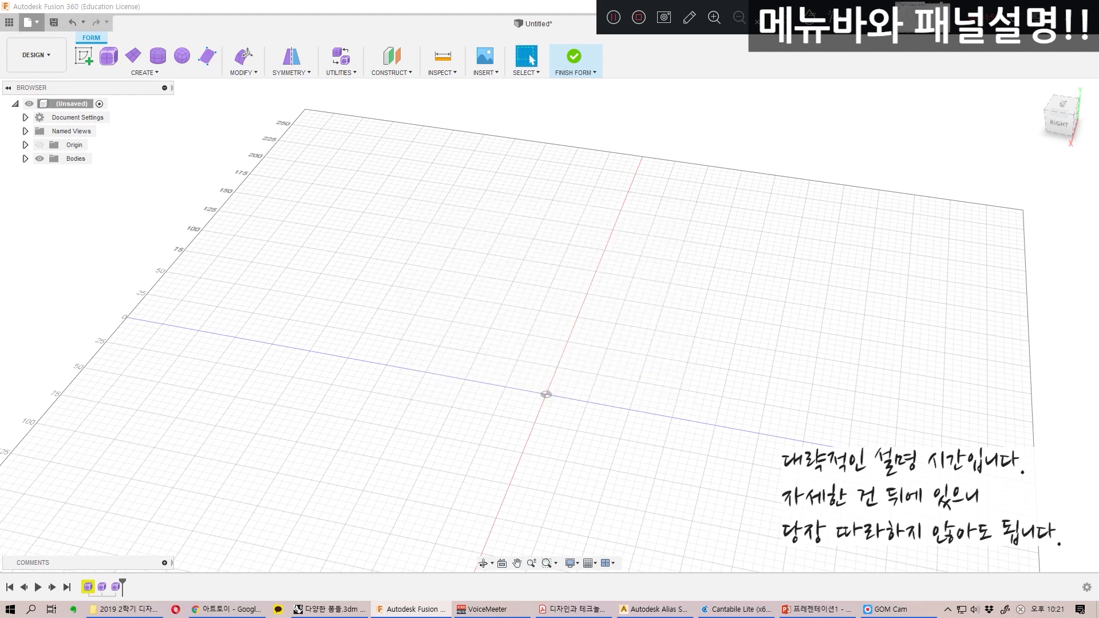
Step: Hide the ViewCube from the design view
{"action": "left_click", "coordinate": [29, 22]}
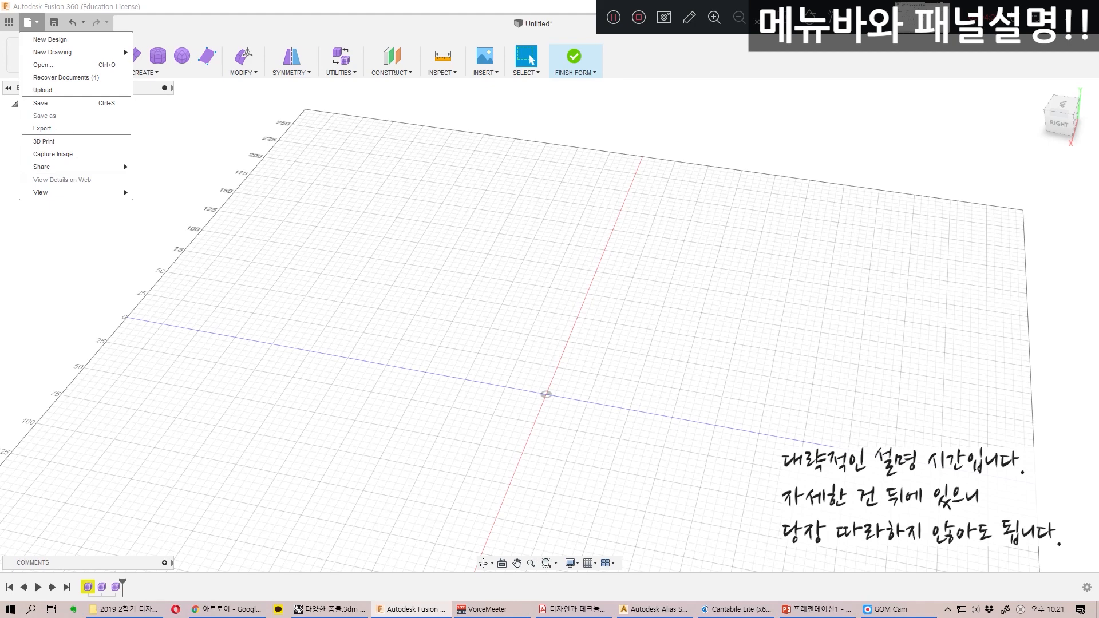
{"action": "mouse_move", "coordinate": [68, 193]}
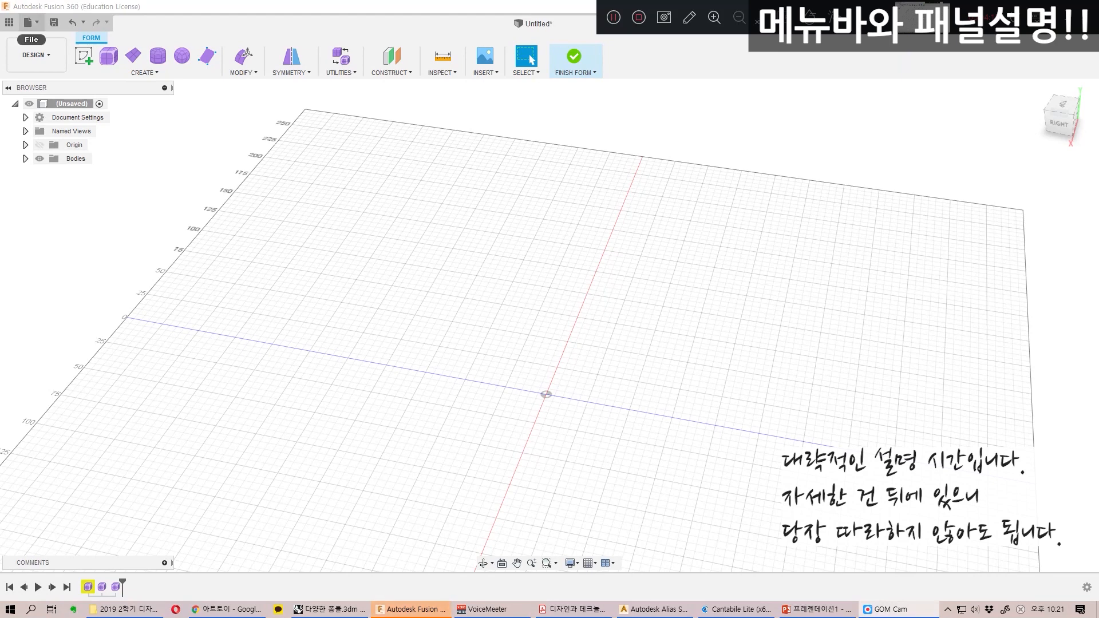
{"action": "left_click", "coordinate": [28, 22]}
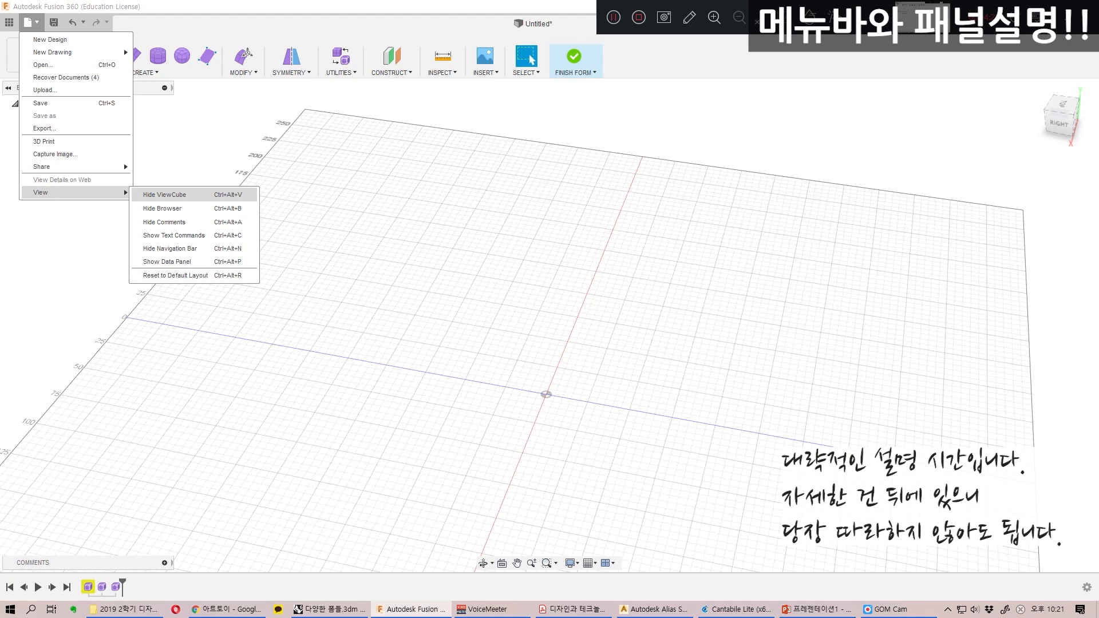
{"action": "left_click", "coordinate": [164, 195]}
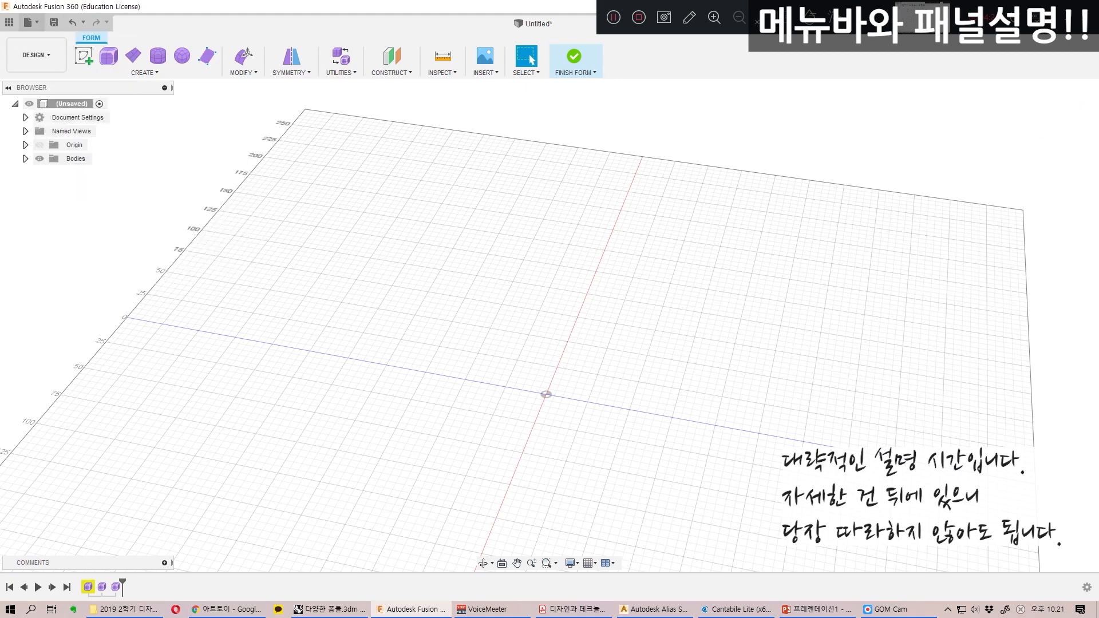
Step: Show the ViewCube in the design view again and orbit the model space with it
{"action": "left_click", "coordinate": [27, 22]}
{"action": "mouse_move", "coordinate": [69, 192]}
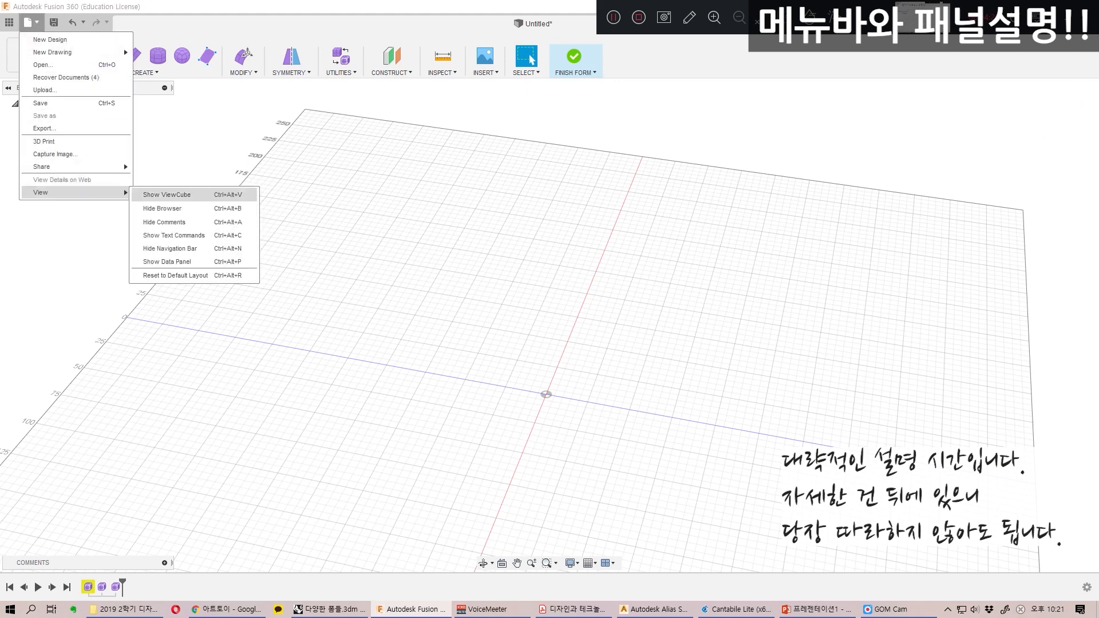
{"action": "left_click", "coordinate": [167, 194]}
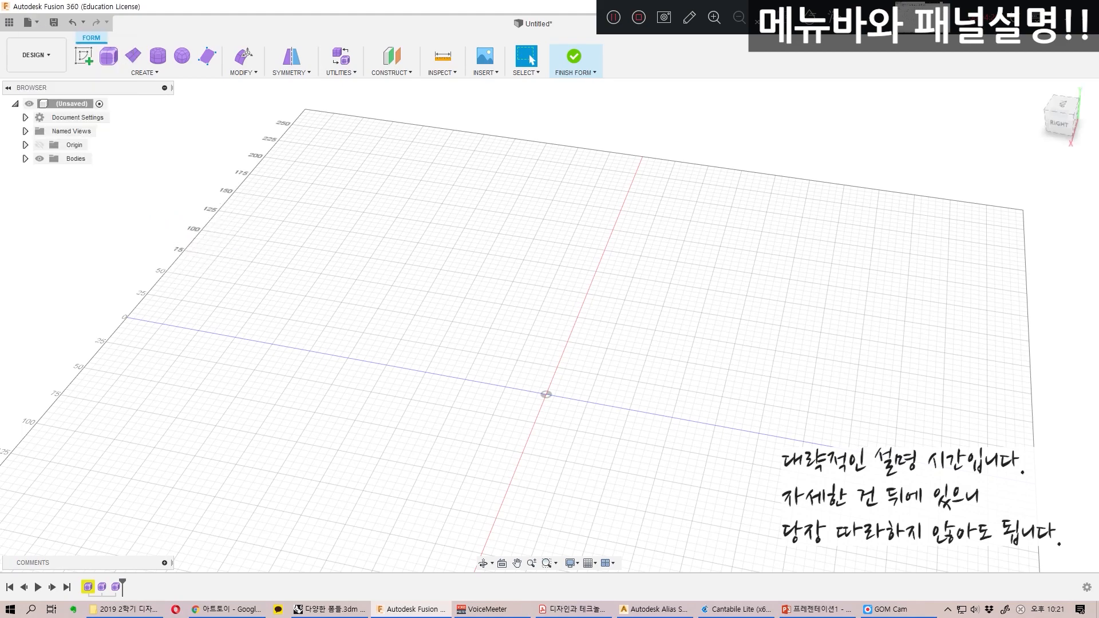
{"action": "left_click_drag", "start_coordinate": [1059, 112], "coordinate": [1059, 102]}
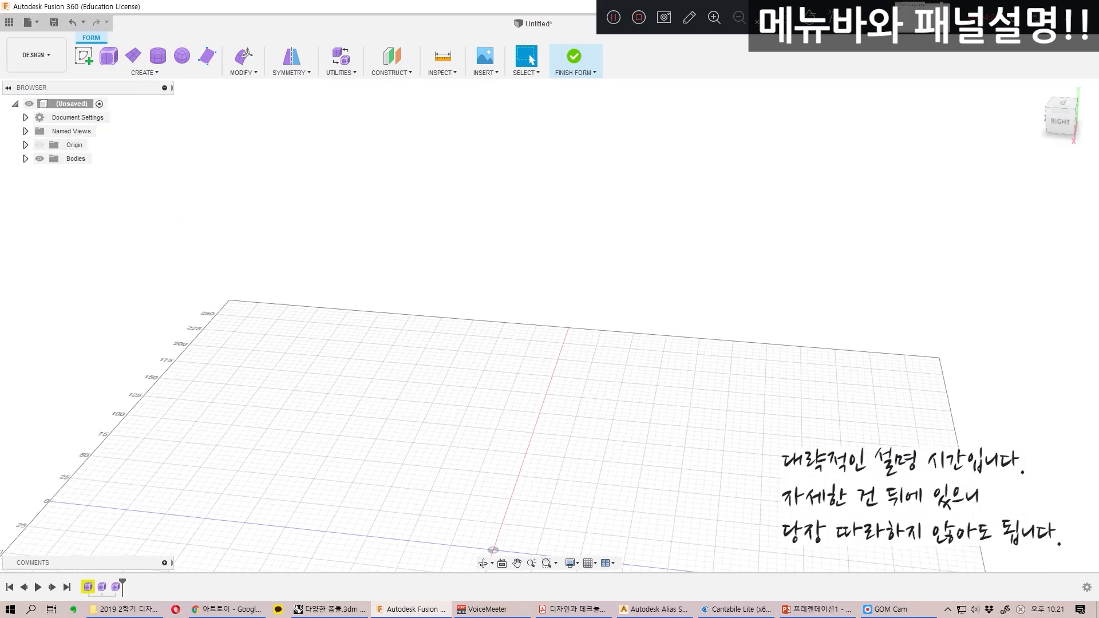
Step: Hide the browser and show it again using the view visibility options
{"action": "left_click", "coordinate": [27, 23]}
{"action": "mouse_move", "coordinate": [69, 192]}
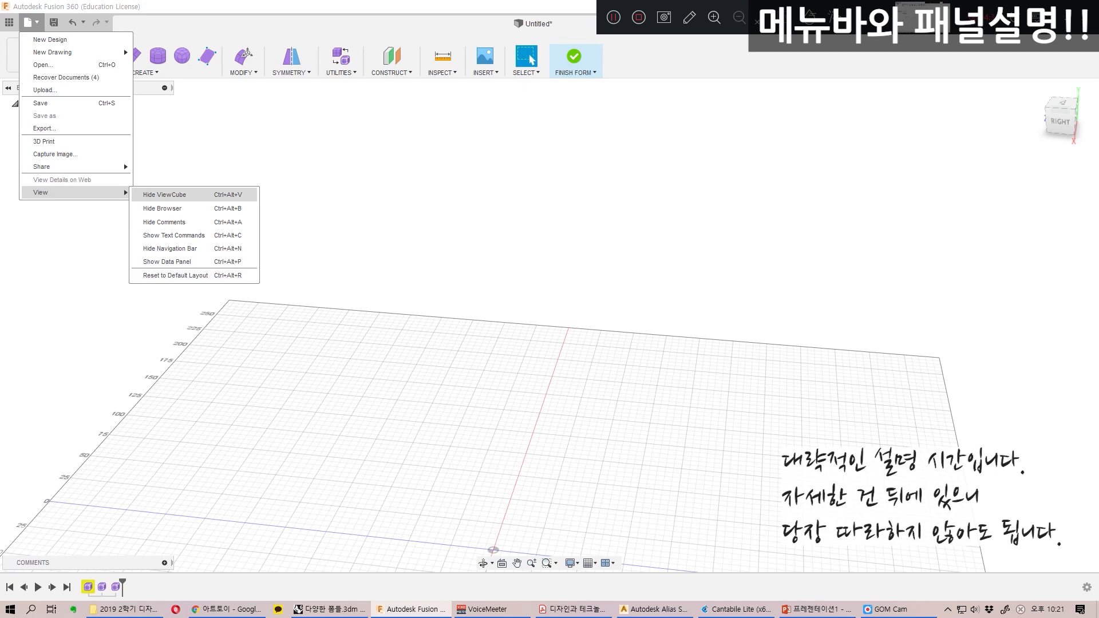
{"action": "left_click", "coordinate": [162, 209]}
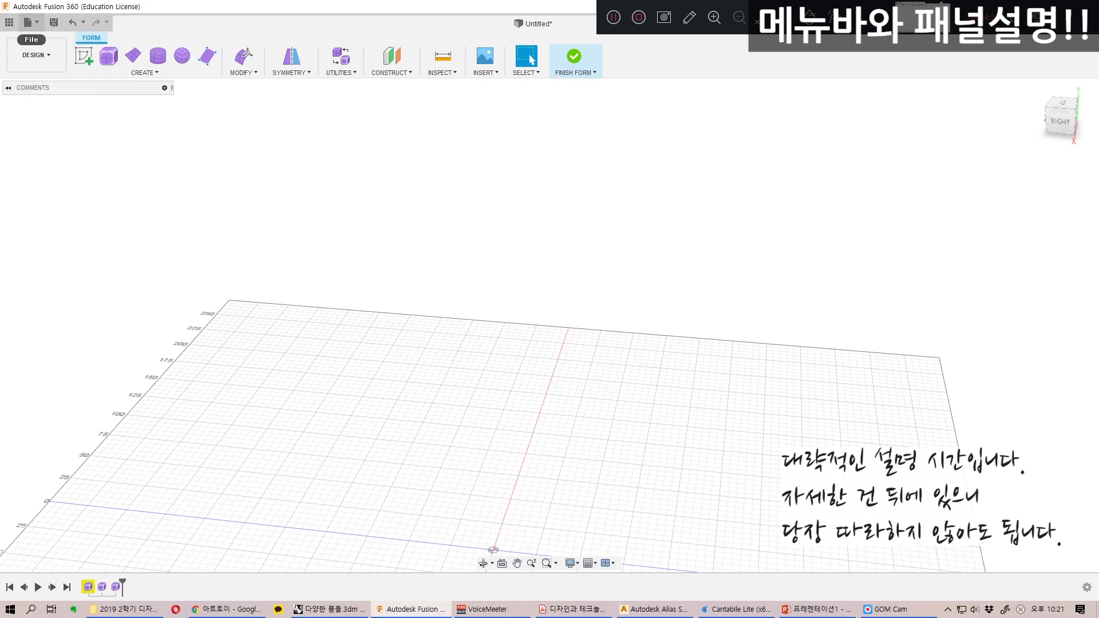
{"action": "left_click", "coordinate": [28, 22]}
{"action": "mouse_move", "coordinate": [57, 167]}
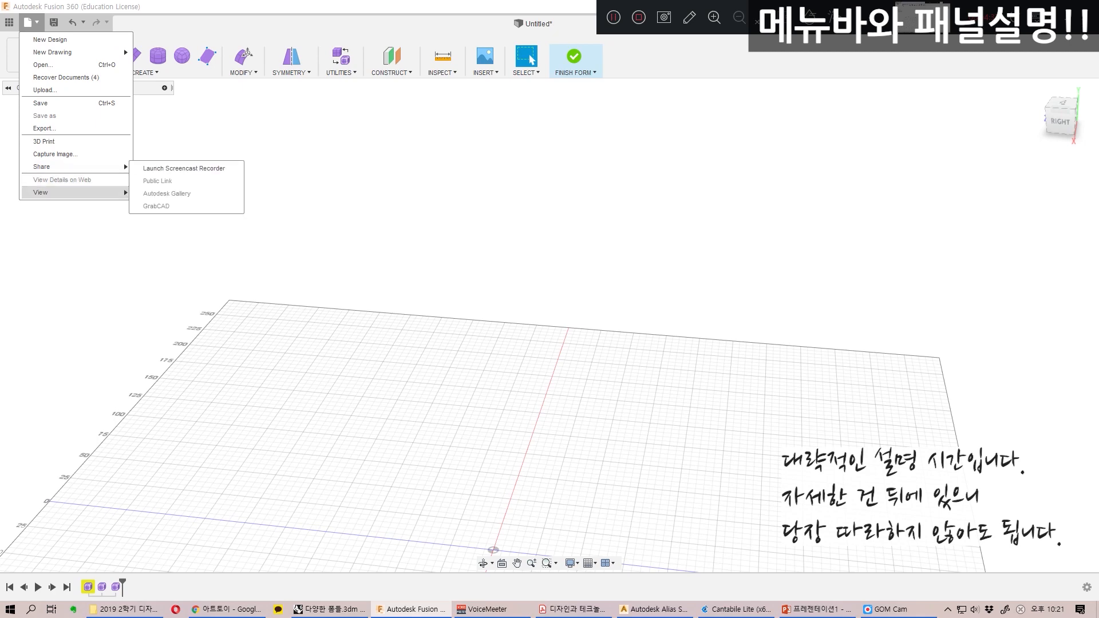
{"action": "mouse_move", "coordinate": [57, 193]}
{"action": "left_click", "coordinate": [162, 208]}
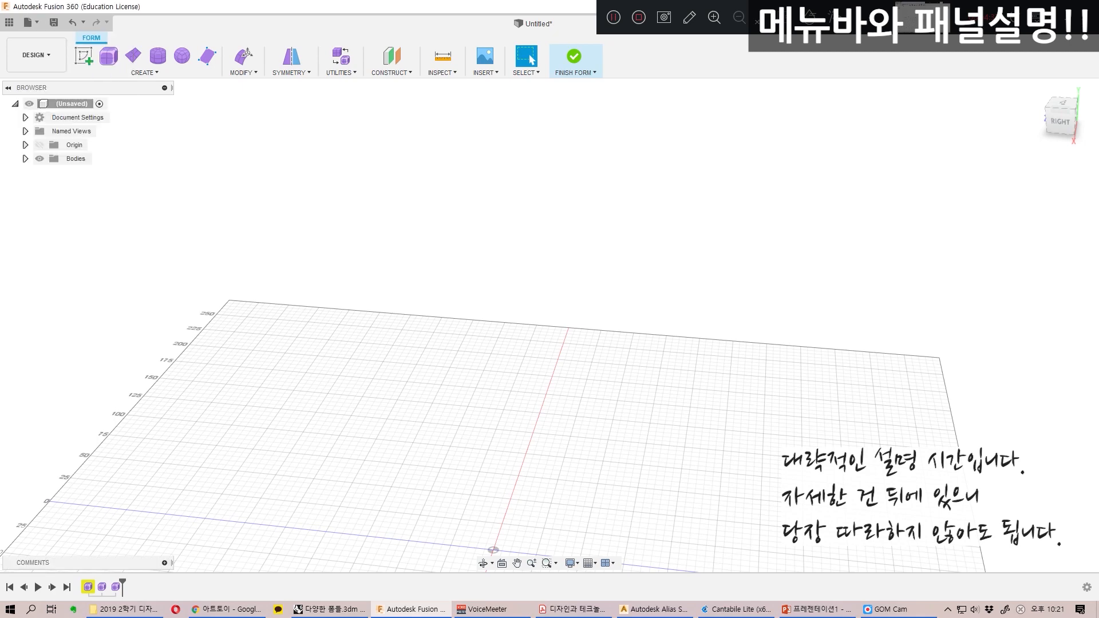
Step: Hide the comments panel and show it again using the view visibility options
{"action": "left_click", "coordinate": [28, 22]}
{"action": "mouse_move", "coordinate": [57, 192]}
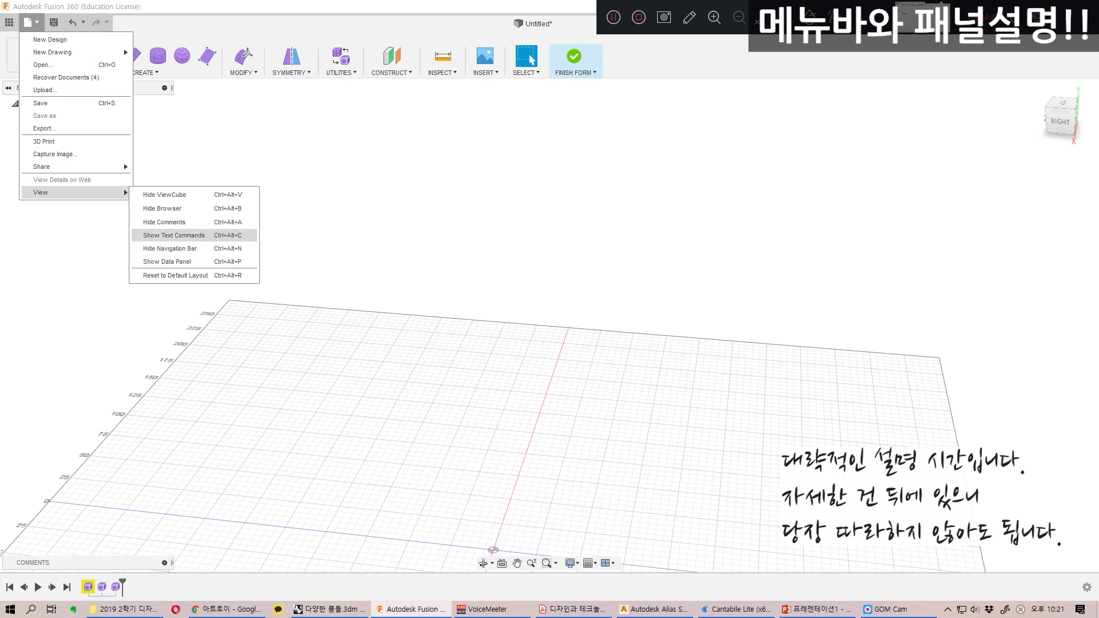
{"action": "left_click", "coordinate": [164, 222]}
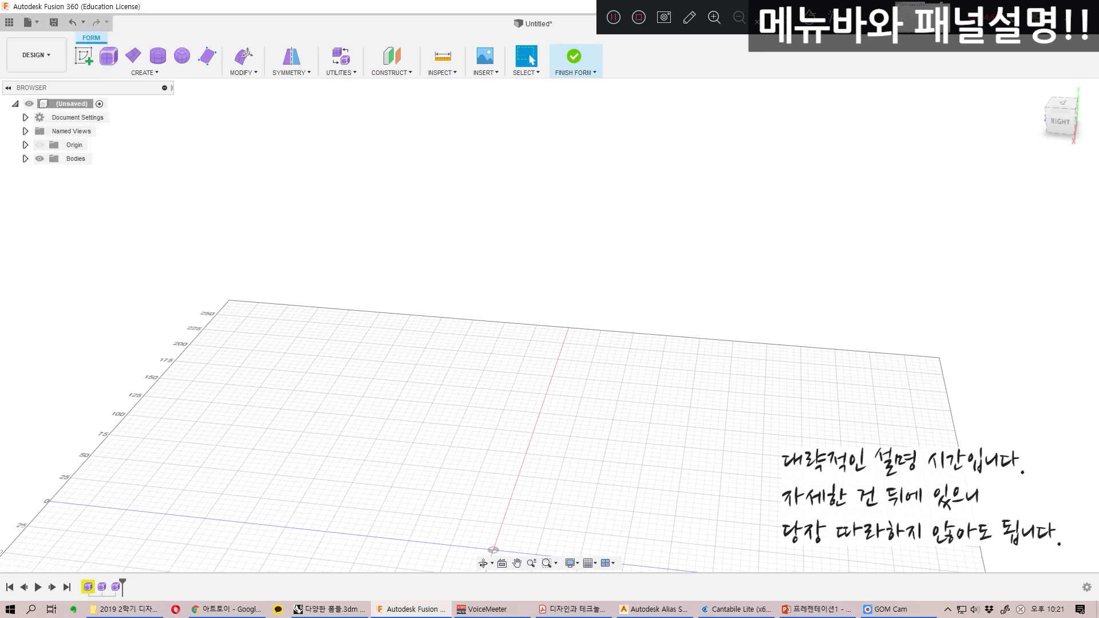
{"action": "left_click", "coordinate": [36, 55]}
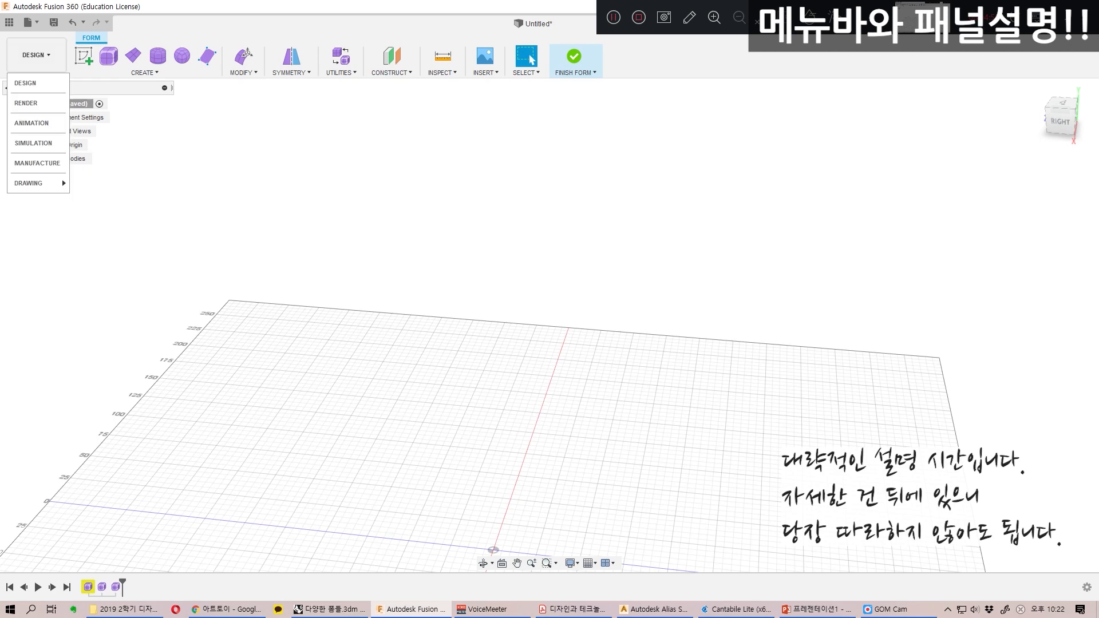
{"action": "left_click", "coordinate": [28, 22]}
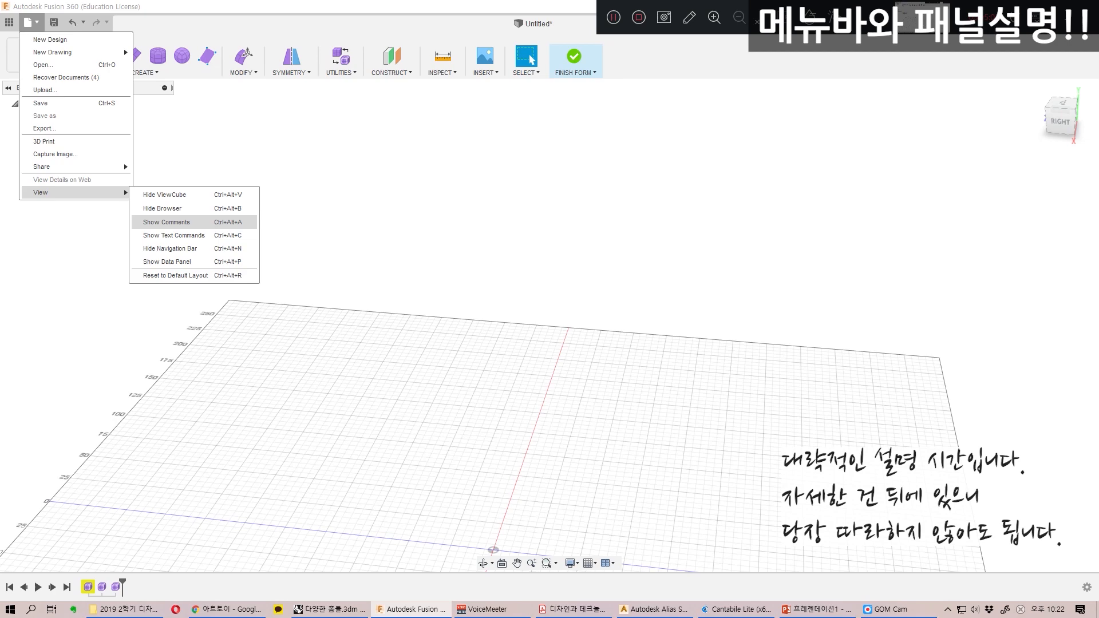
{"action": "left_click", "coordinate": [172, 222]}
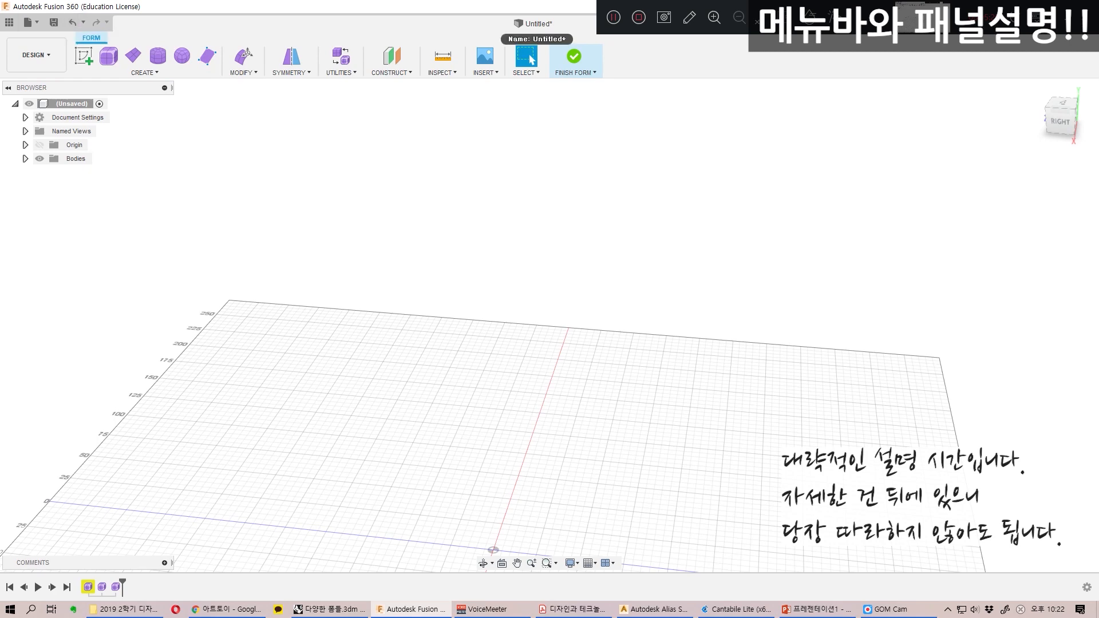
Step: Switch to Rhinoceros to look through its command menus, view the Alias SpeedForm interface for comparison, and return to Fusion 360
{"action": "left_click", "coordinate": [329, 609]}
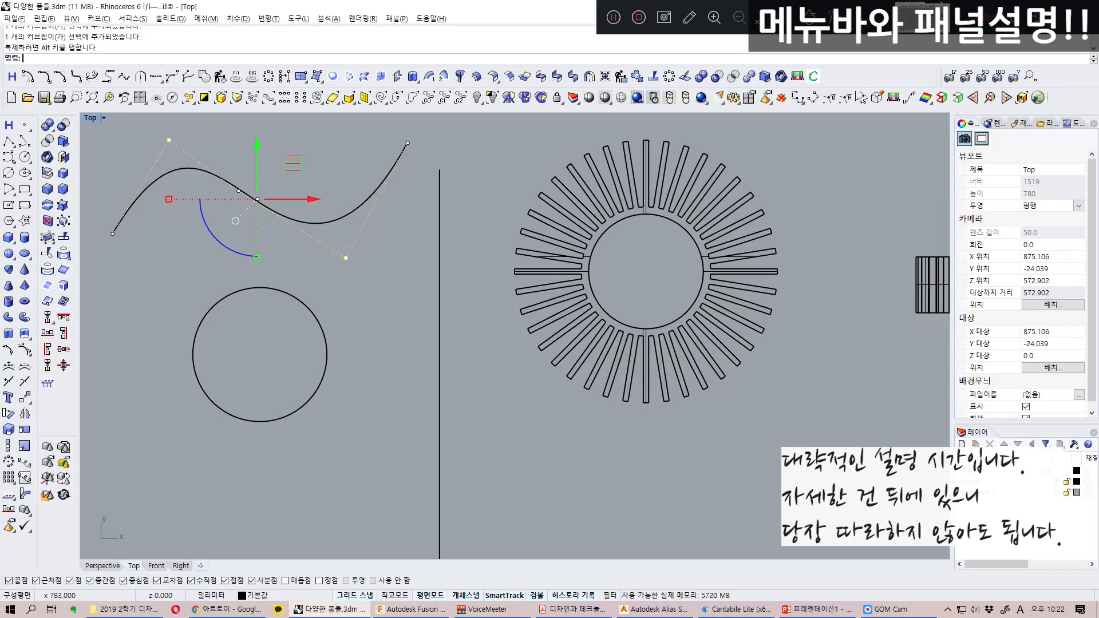
{"action": "left_click", "coordinate": [14, 19]}
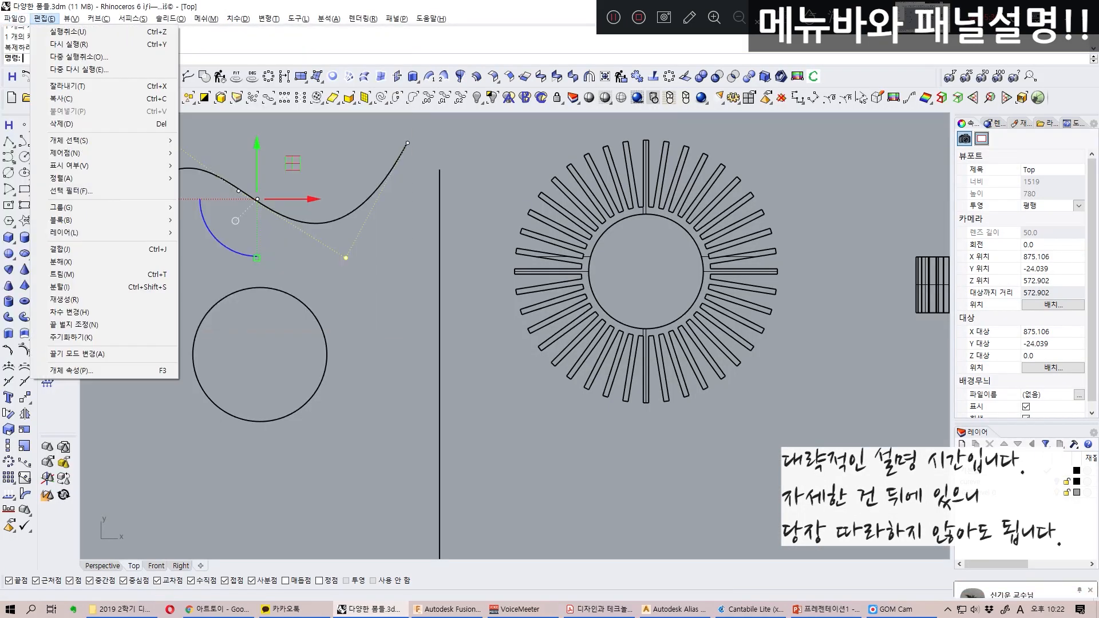
{"action": "mouse_move", "coordinate": [133, 18]}
{"action": "mouse_move", "coordinate": [298, 19]}
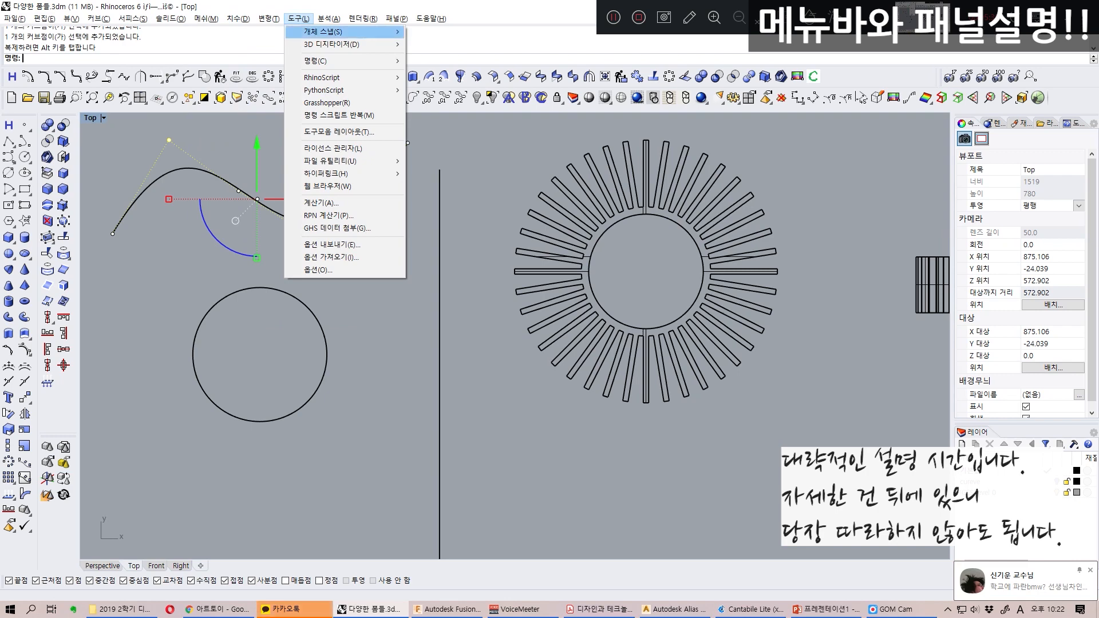
{"action": "mouse_move", "coordinate": [170, 18]}
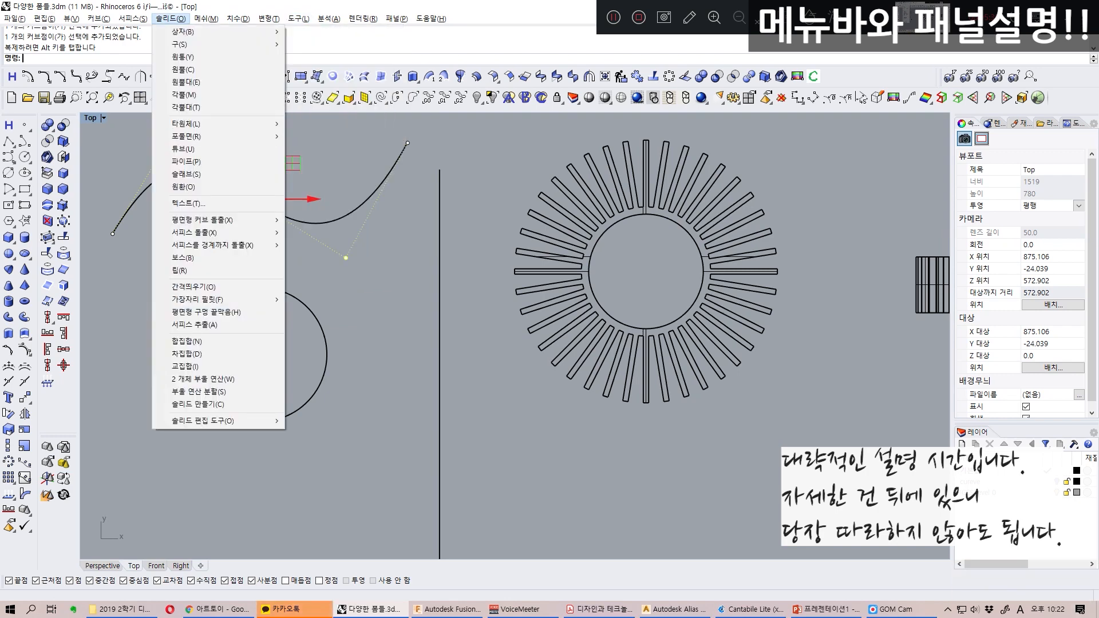
{"action": "left_click", "coordinate": [294, 609]}
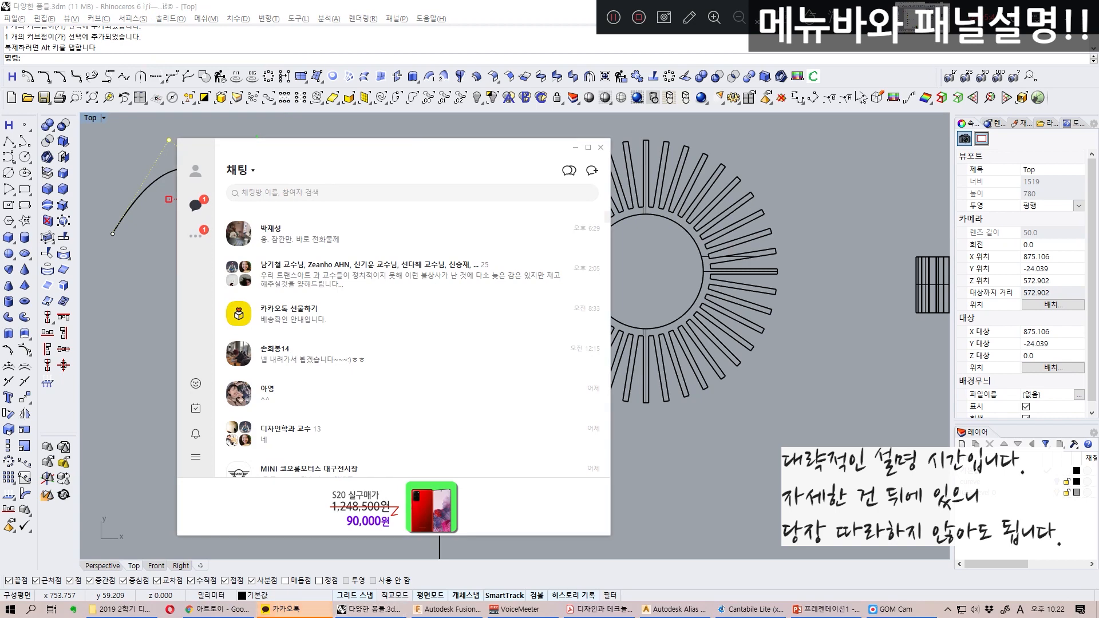
{"action": "key", "text": "Escape"}
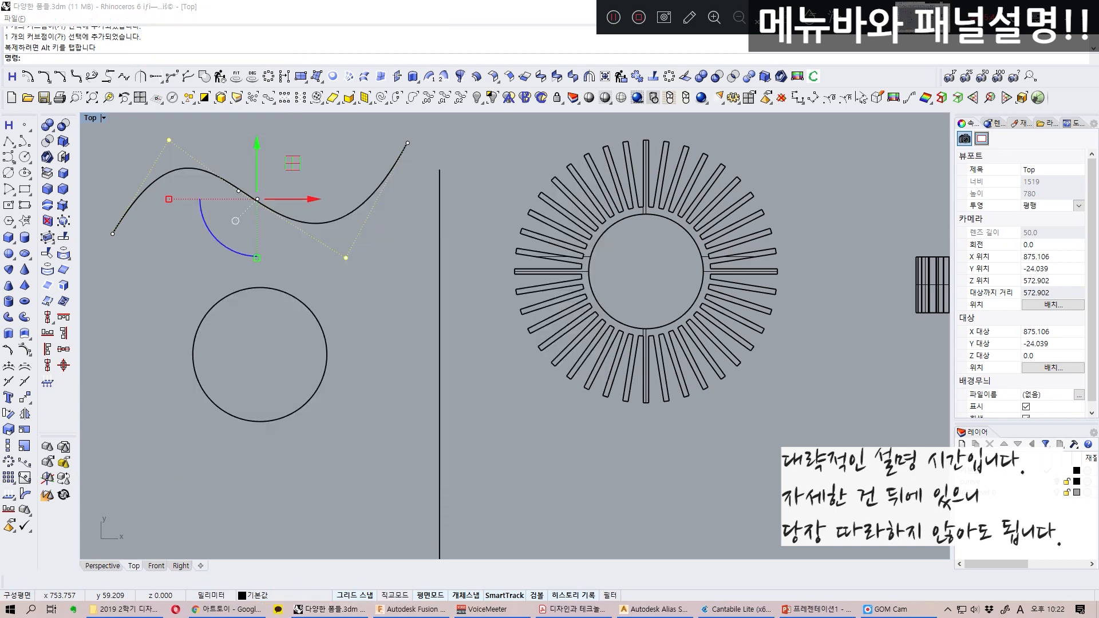
{"action": "left_click", "coordinate": [45, 18]}
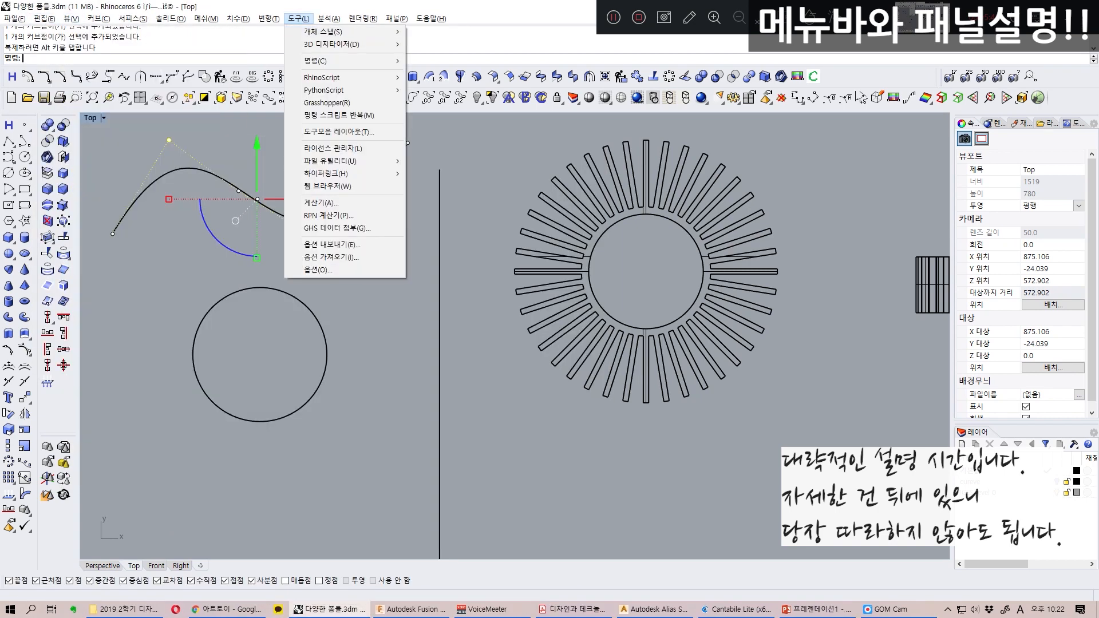
{"action": "mouse_move", "coordinate": [396, 18]}
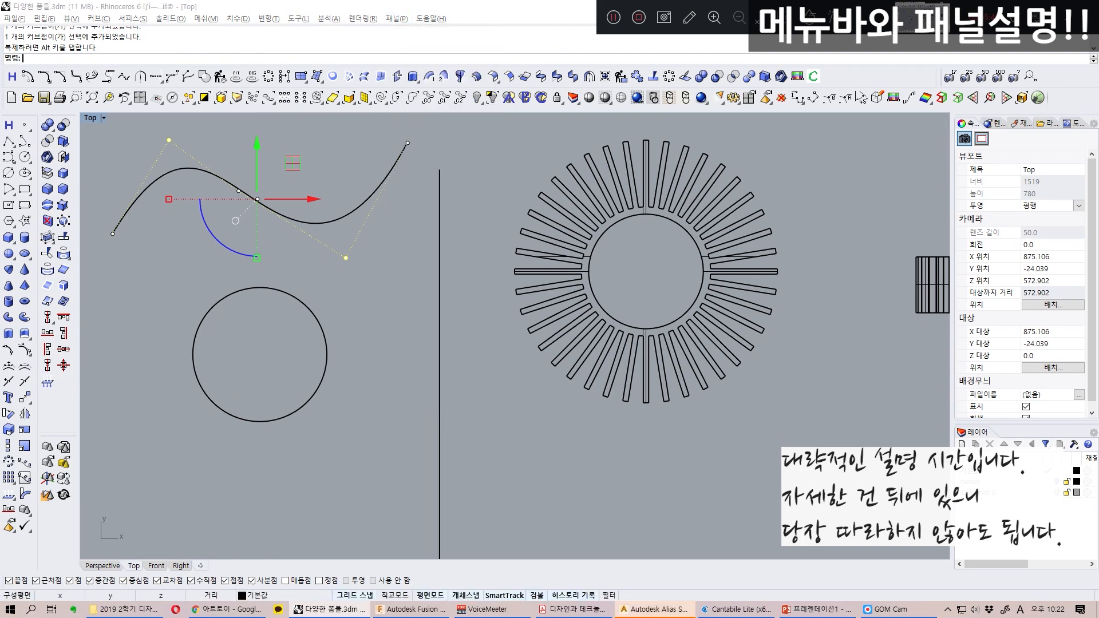
{"action": "left_click", "coordinate": [653, 609]}
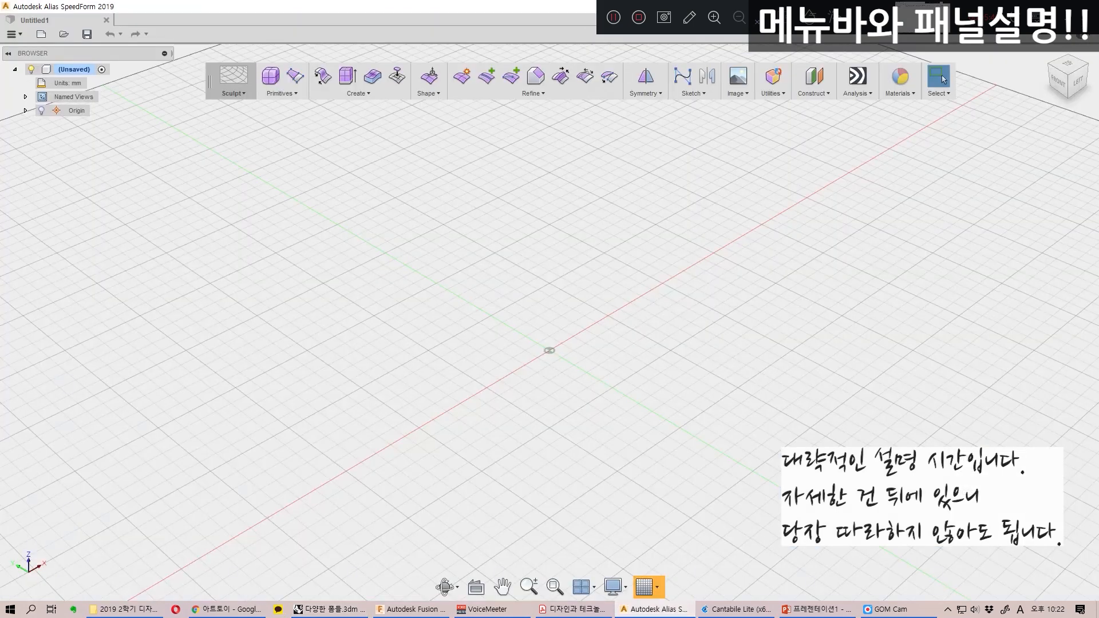
{"action": "left_click", "coordinate": [410, 609]}
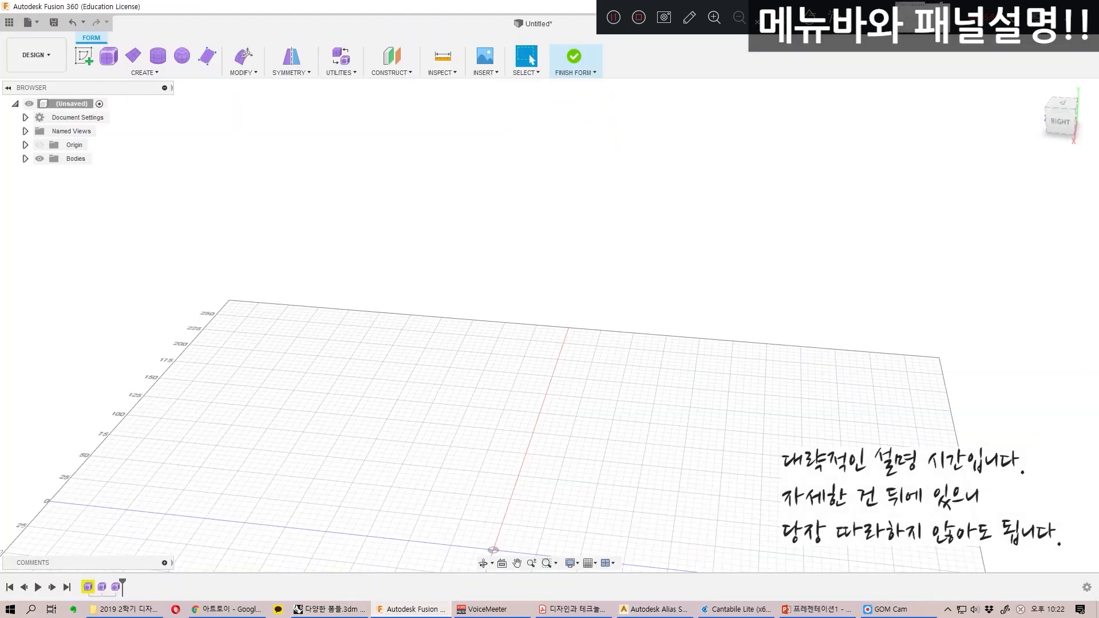
Step: Look over the available workspaces, read the Animation Workspace description, and stay in the Design workspace
{"action": "left_click", "coordinate": [36, 55]}
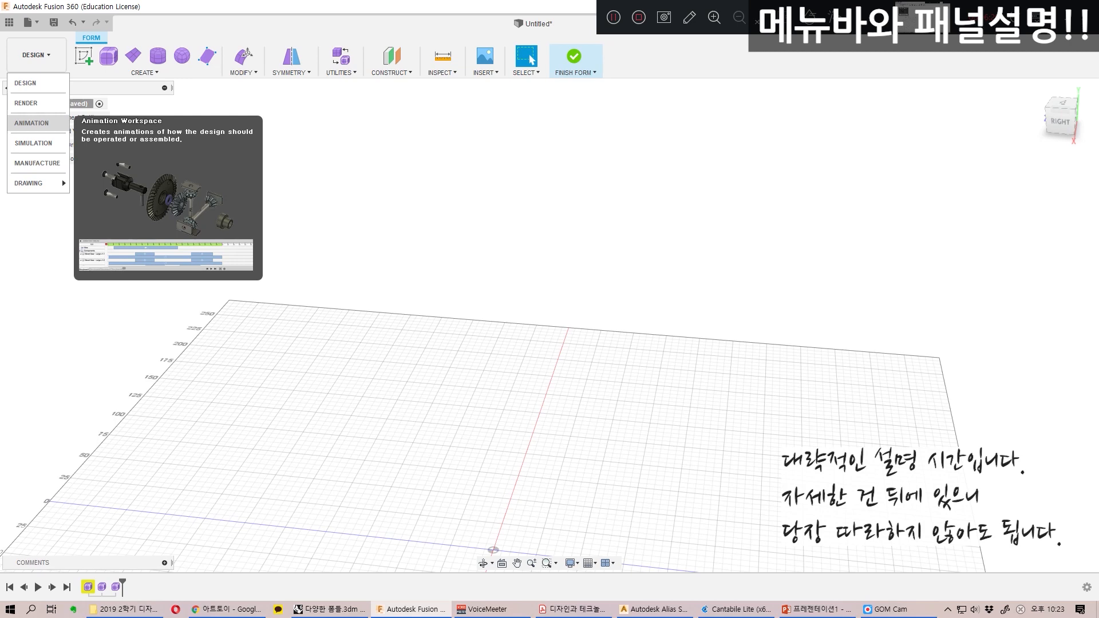
{"action": "key", "text": "Escape"}
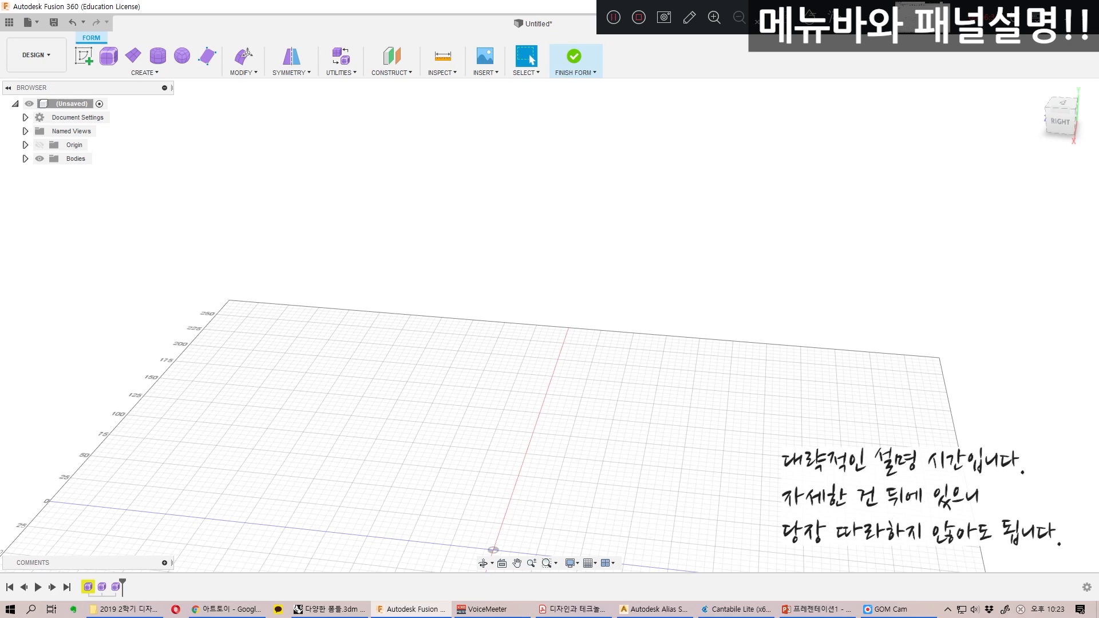
Step: Start the Create Sketch command, read its description, and preview the origin planes offered for the sketch
{"action": "middle_click_drag", "start_coordinate": [550, 401], "coordinate": [595, 240]}
{"action": "middle_click_drag", "start_coordinate": [596, 298], "coordinate": [485, 241], "text": "shift"}
{"action": "scroll", "coordinate": [554, 307], "scroll_direction": "up", "scroll_amount": 2}
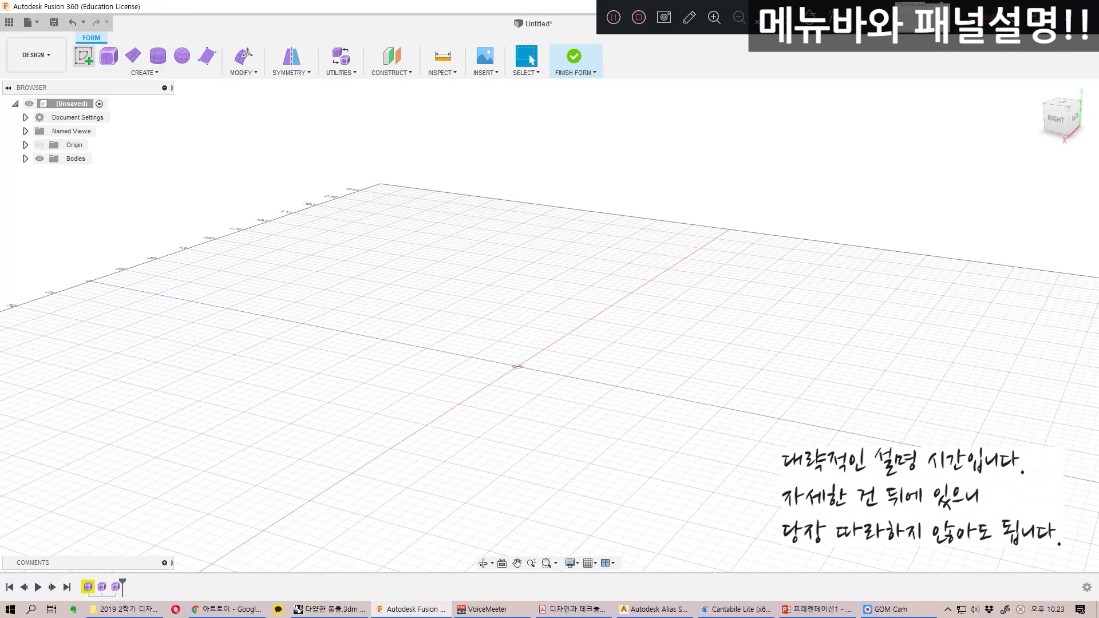
{"action": "left_click", "coordinate": [84, 56]}
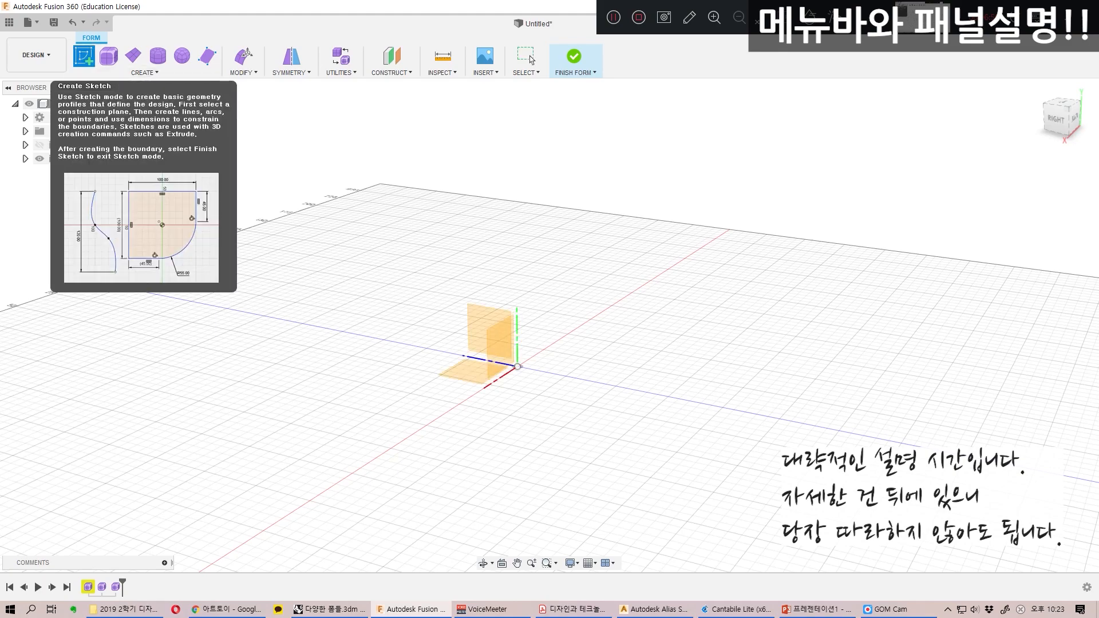
{"action": "left_click", "coordinate": [500, 347]}
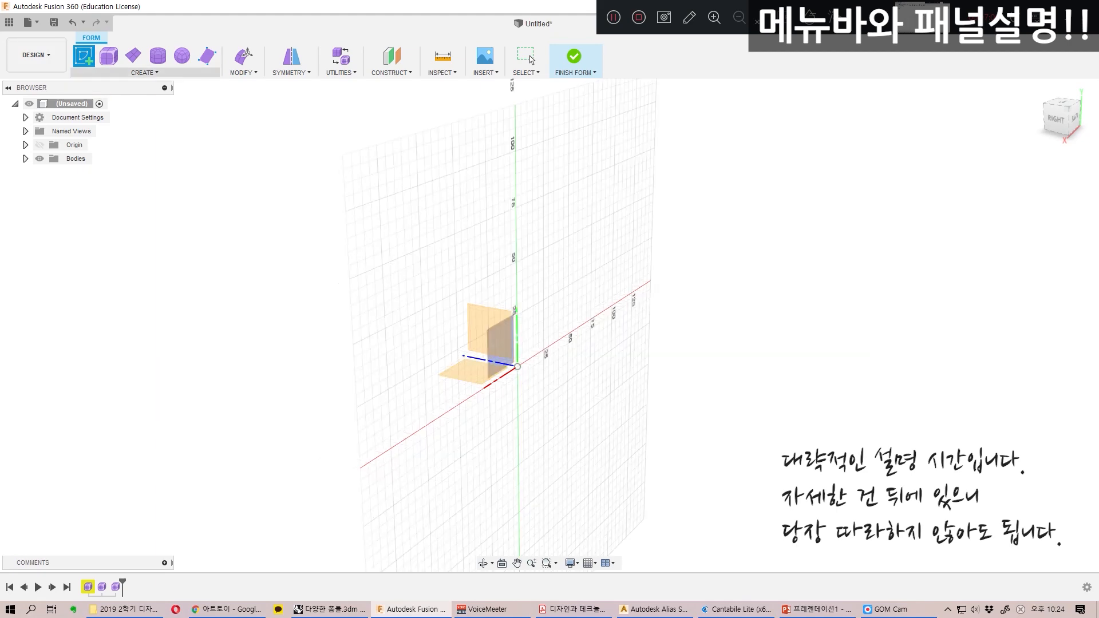
Step: Look over the form creation and modification commands, reading the descriptions of Sweep, Edit Form and UnCrease
{"action": "left_click", "coordinate": [145, 72]}
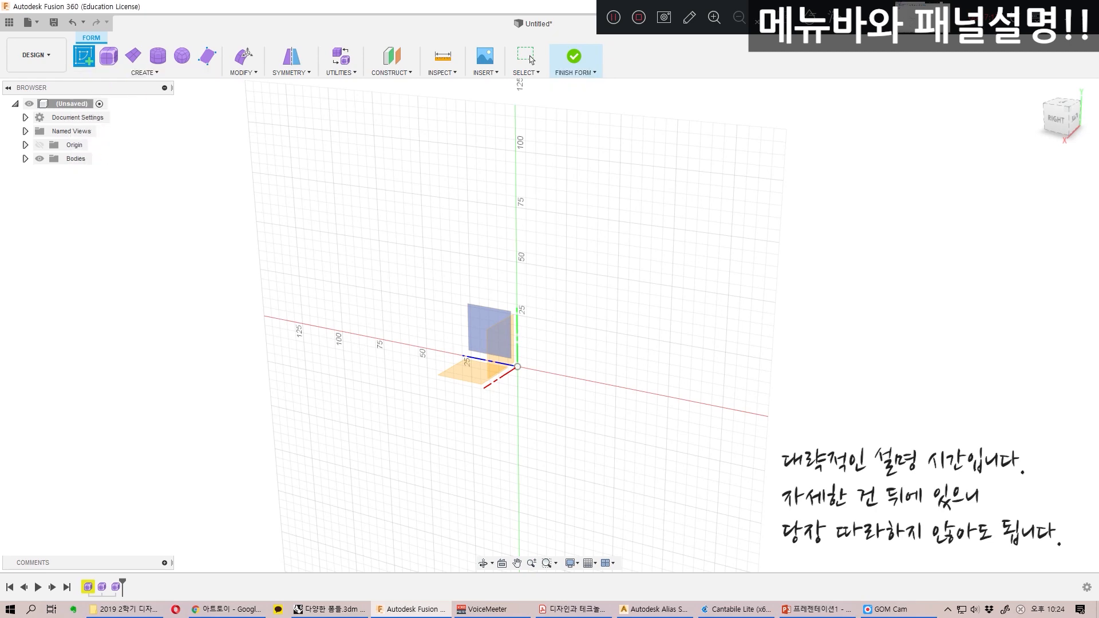
{"action": "mouse_move", "coordinate": [144, 72]}
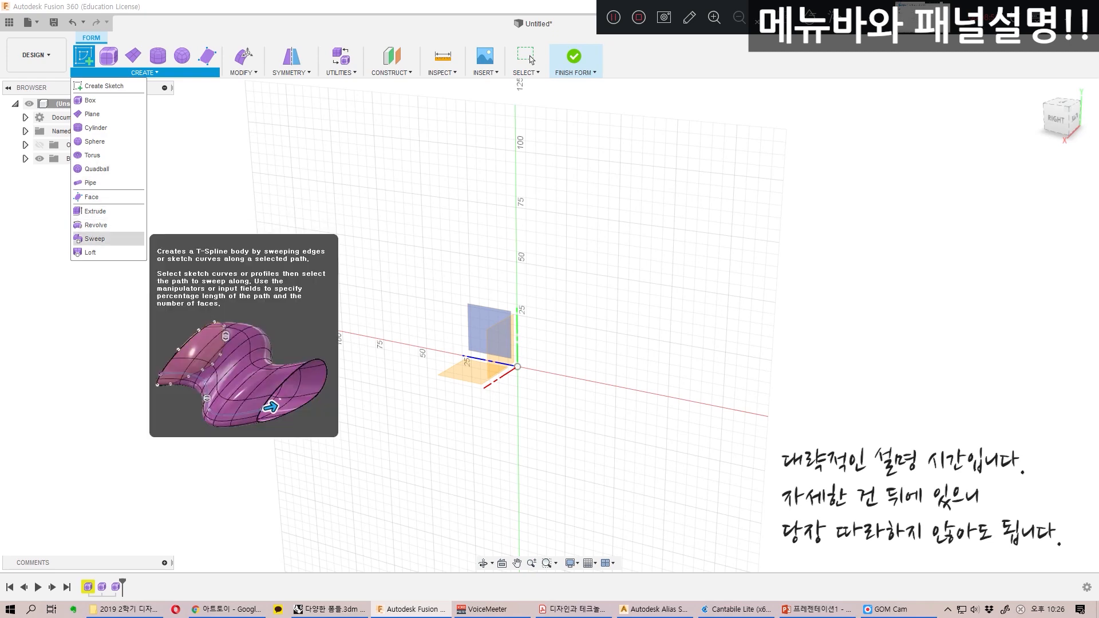
{"action": "mouse_move", "coordinate": [243, 72]}
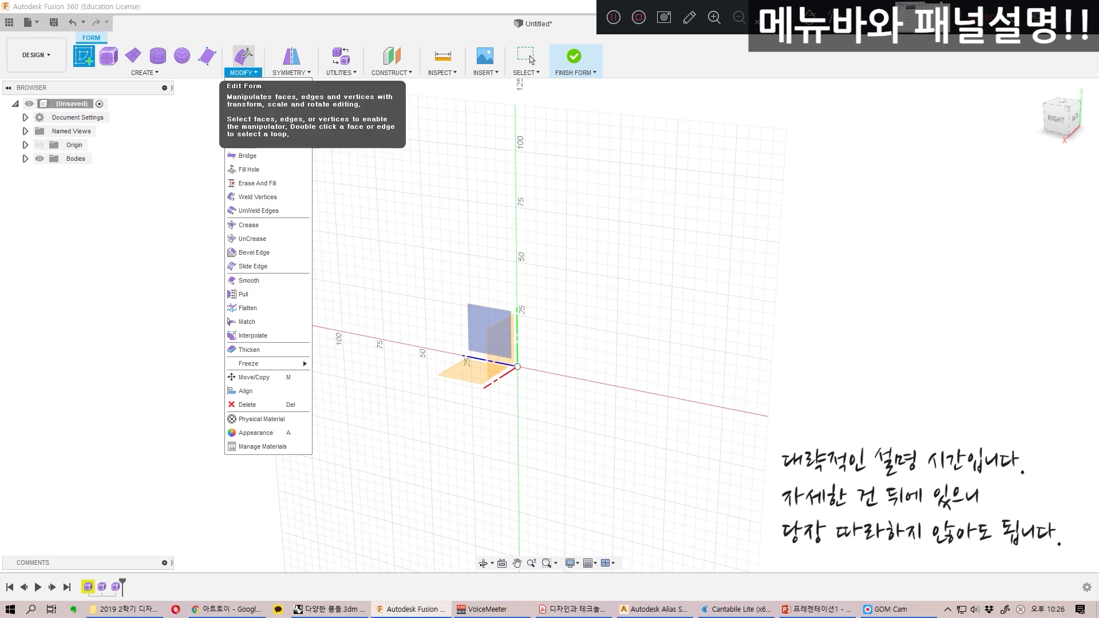
{"action": "mouse_move", "coordinate": [133, 55]}
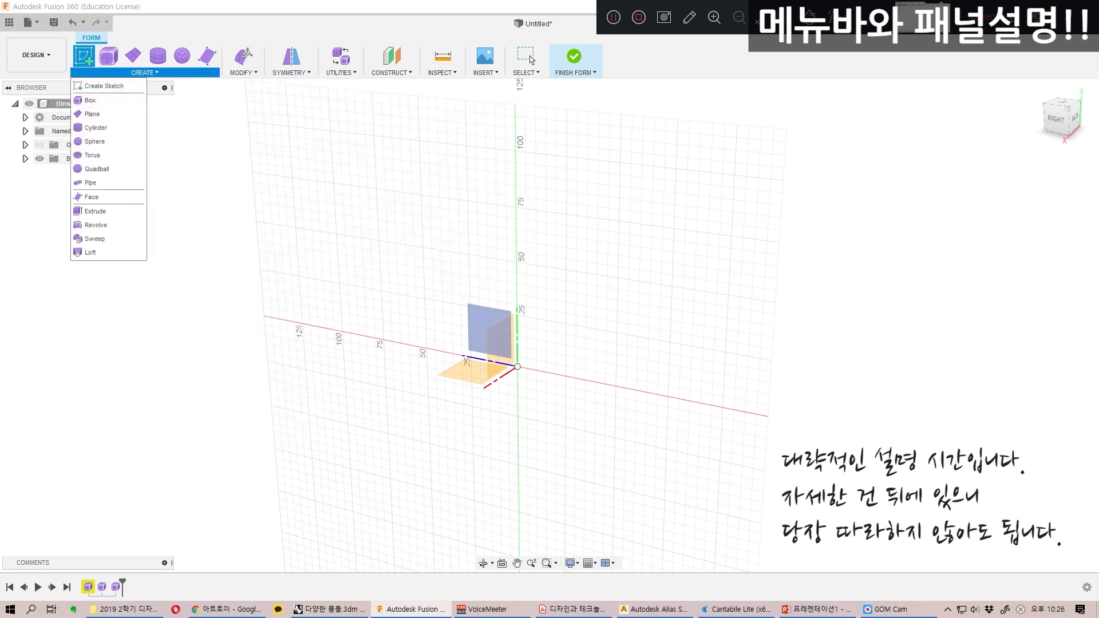
{"action": "mouse_move", "coordinate": [243, 72]}
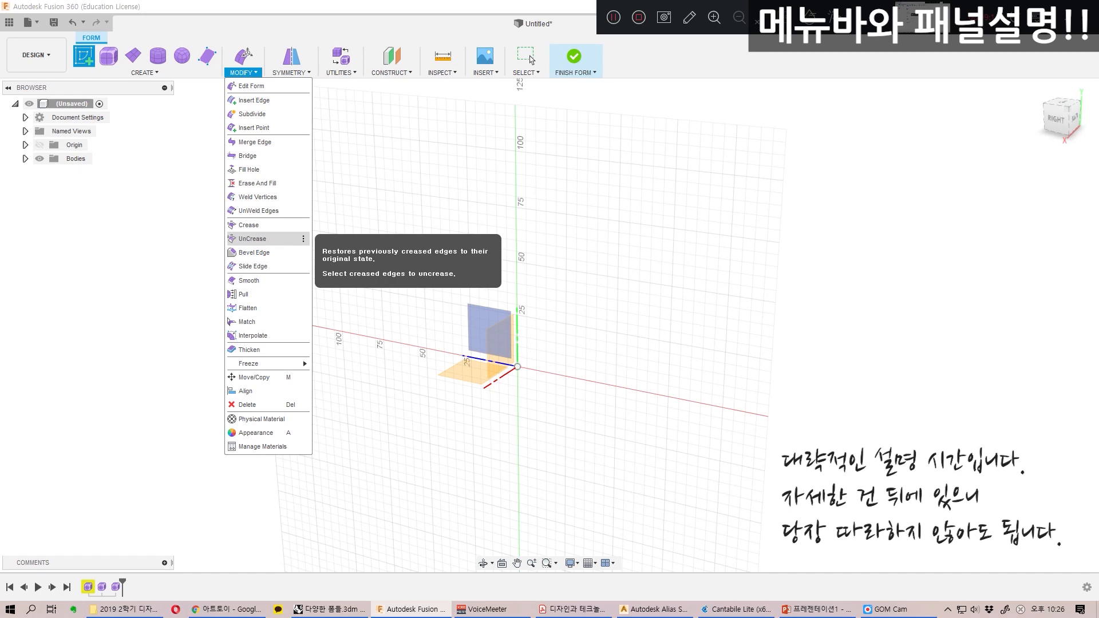
{"action": "left_click", "coordinate": [145, 73]}
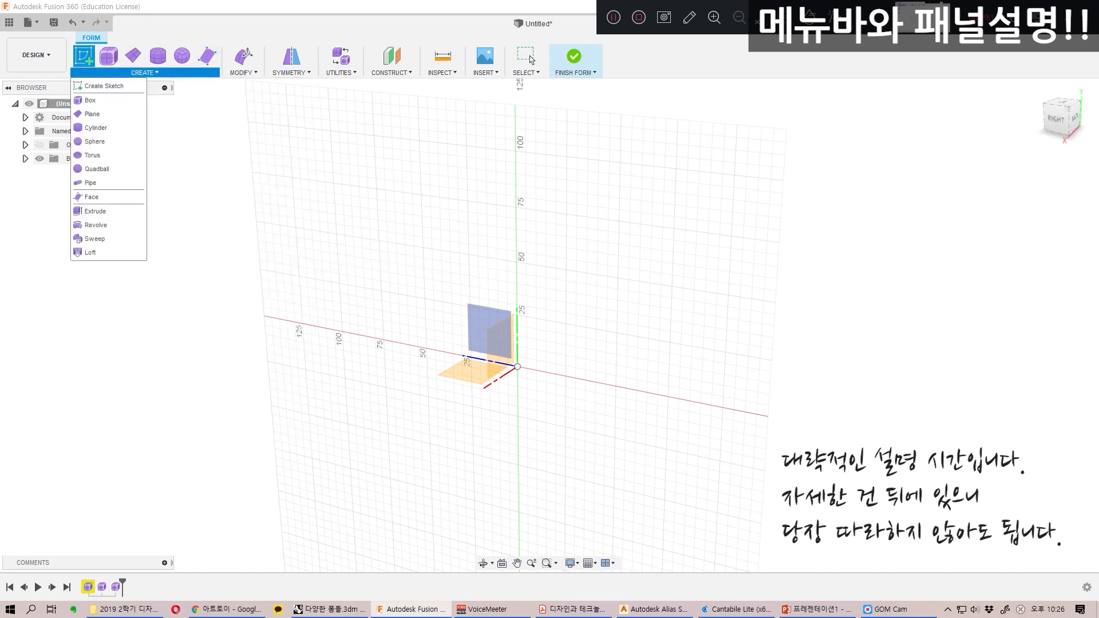
{"action": "left_click", "coordinate": [243, 73]}
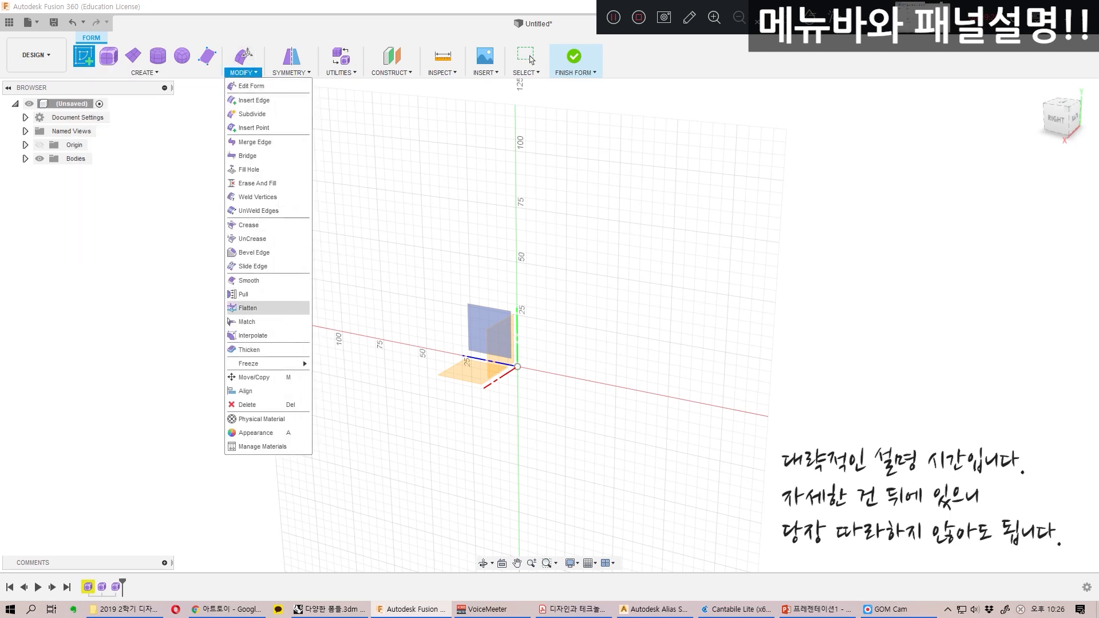
{"action": "mouse_move", "coordinate": [207, 73]}
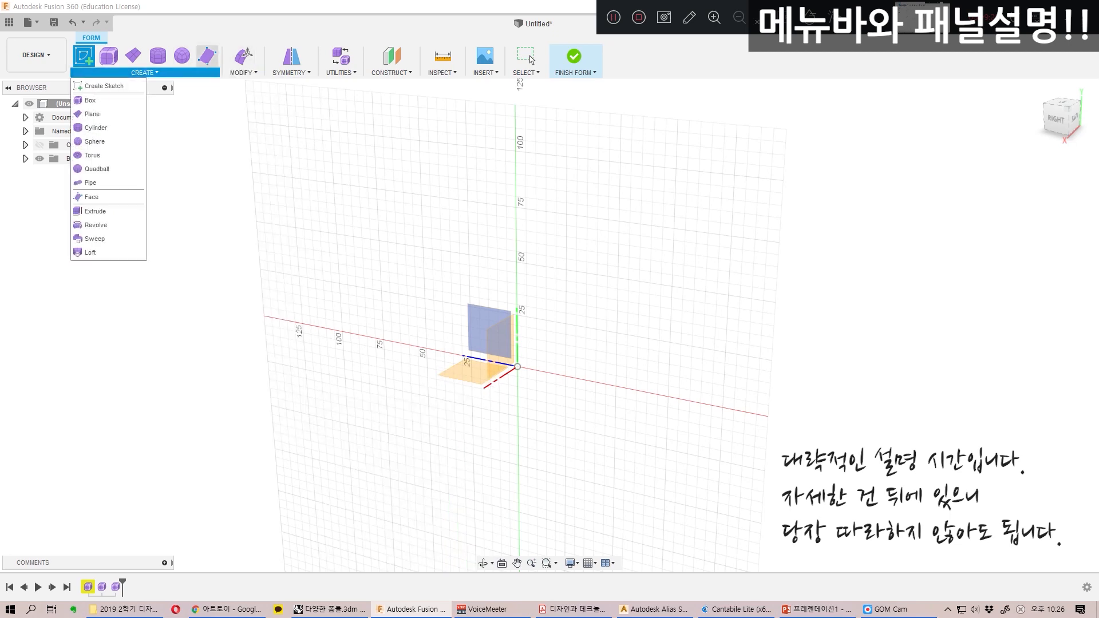
{"action": "left_click", "coordinate": [242, 72]}
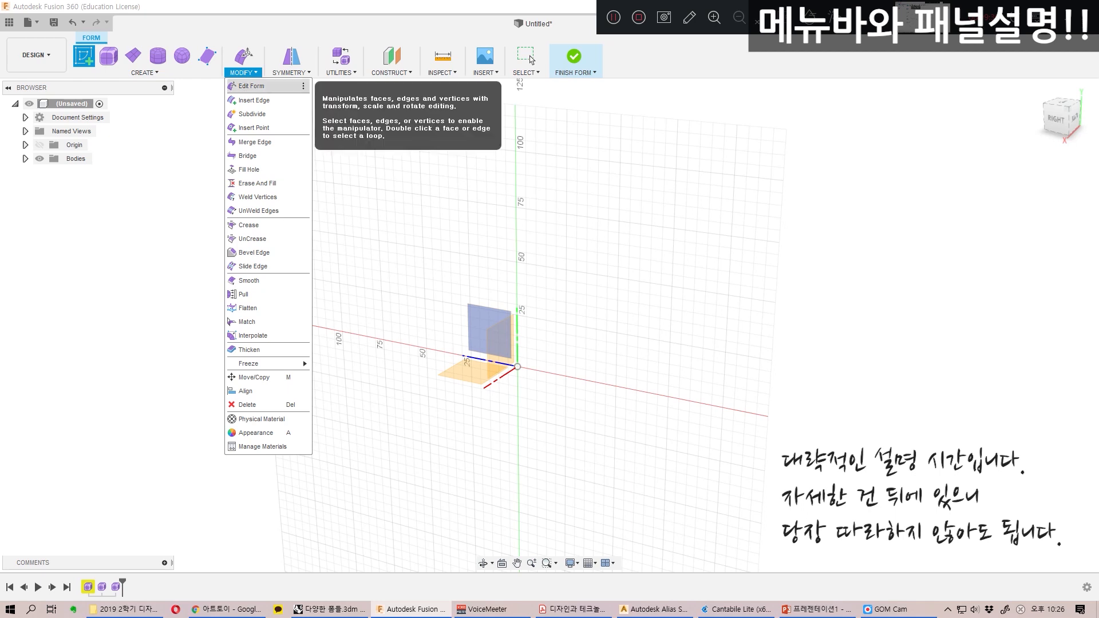
{"action": "left_click", "coordinate": [303, 86]}
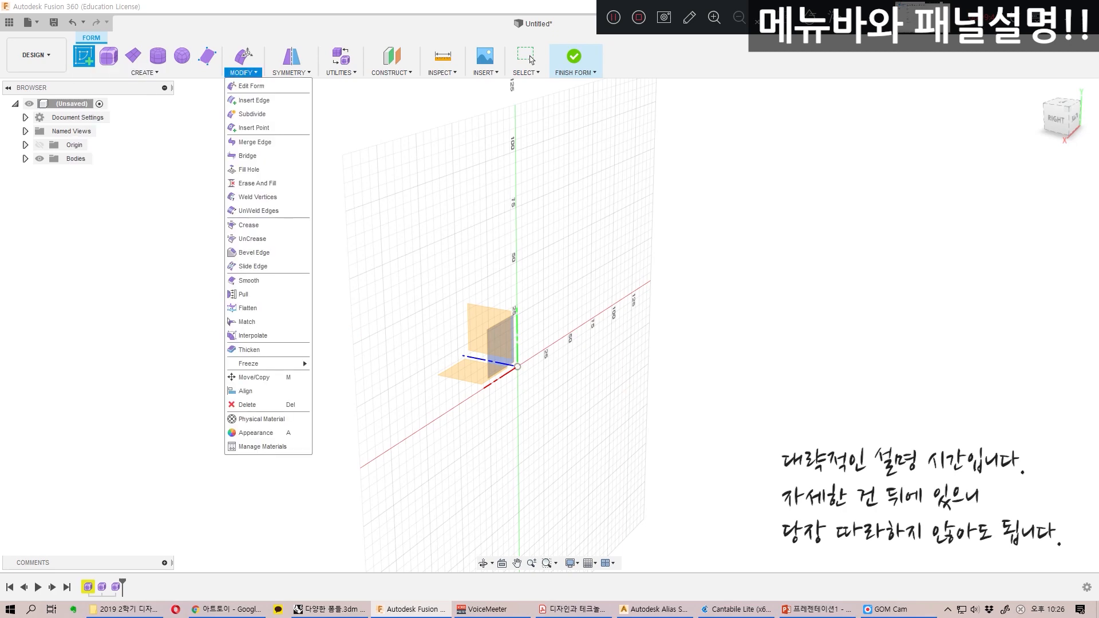
Step: Create a T-spline box as a new body on the ground plane, with a center rectangle starting at the origin
{"action": "mouse_move", "coordinate": [158, 58]}
{"action": "left_click", "coordinate": [109, 55]}
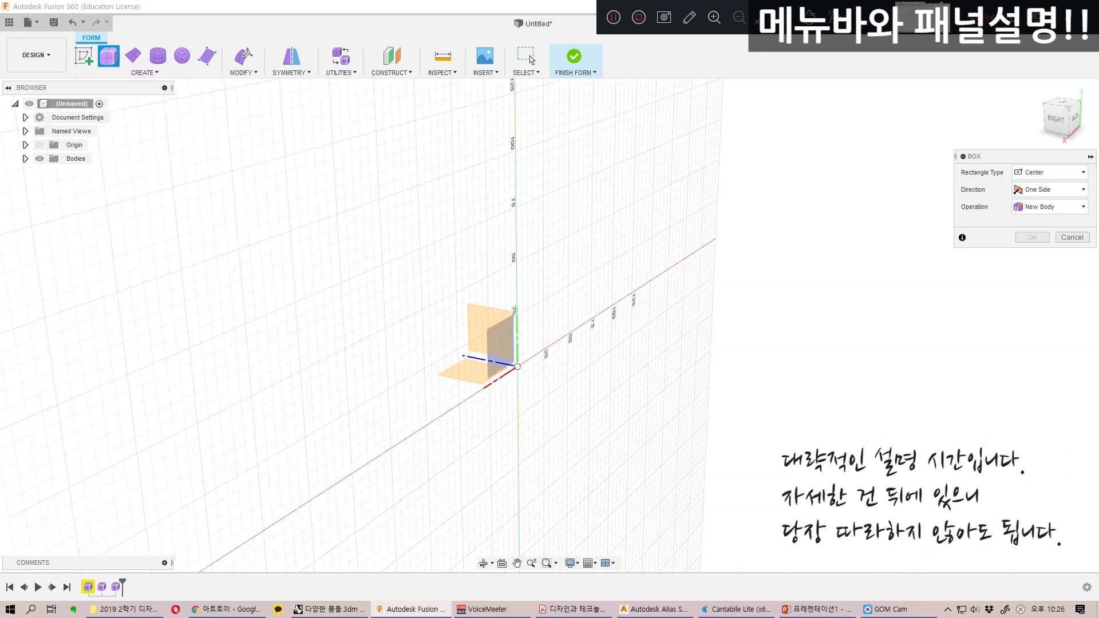
{"action": "left_click", "coordinate": [517, 366]}
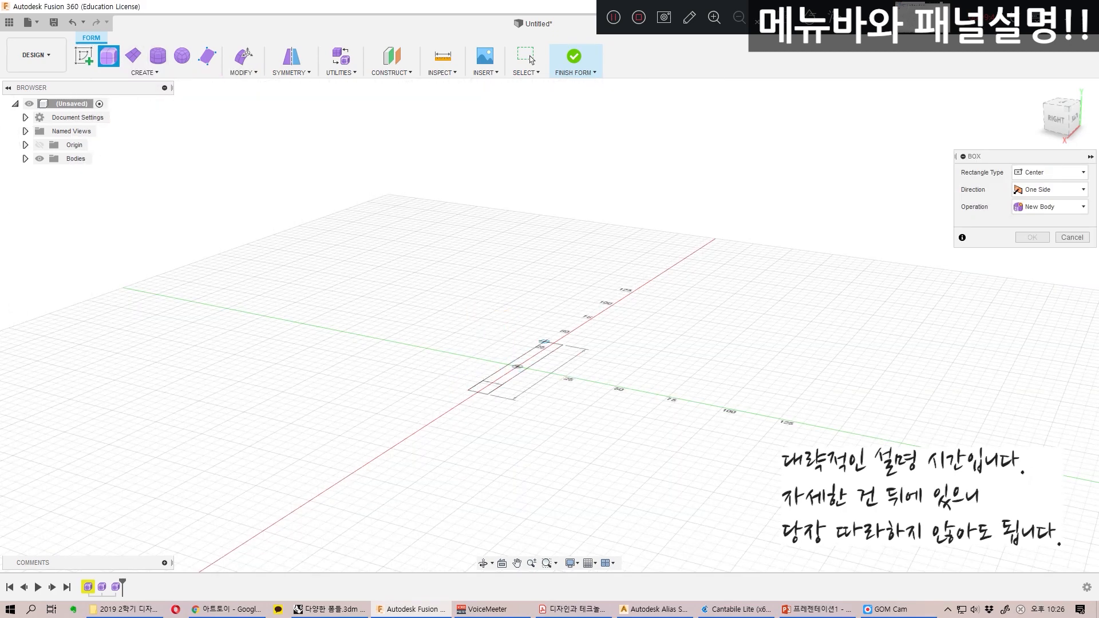
{"action": "left_click", "coordinate": [554, 282]}
{"action": "key", "text": "Return"}
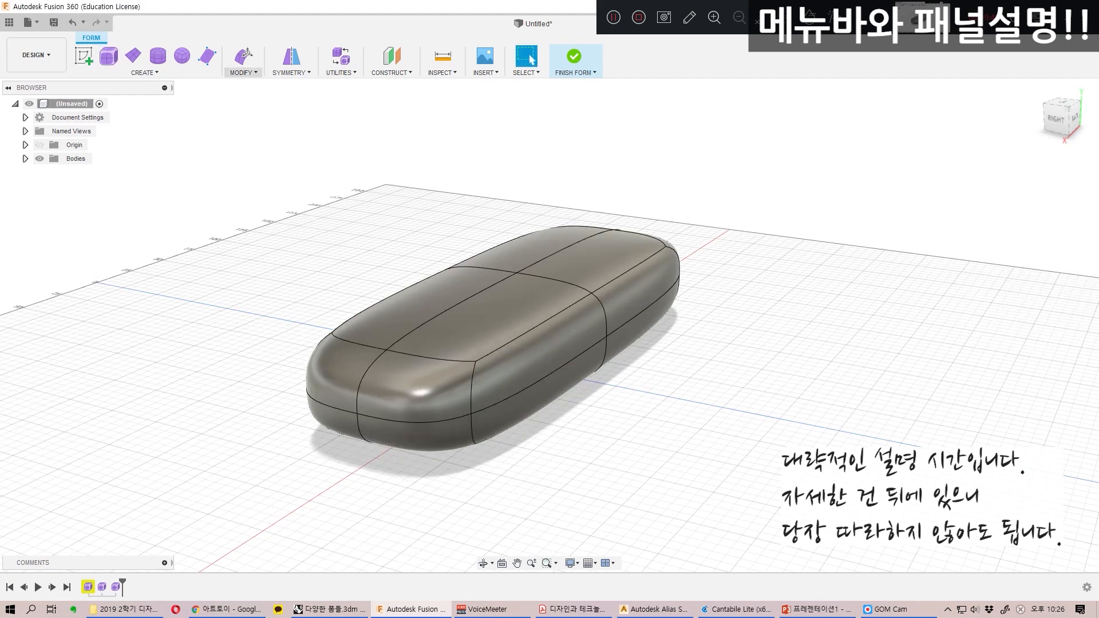
Step: Start Edit Form and select the near front face on top of the box to show its manipulator
{"action": "left_click", "coordinate": [244, 57]}
{"action": "left_click", "coordinate": [252, 85]}
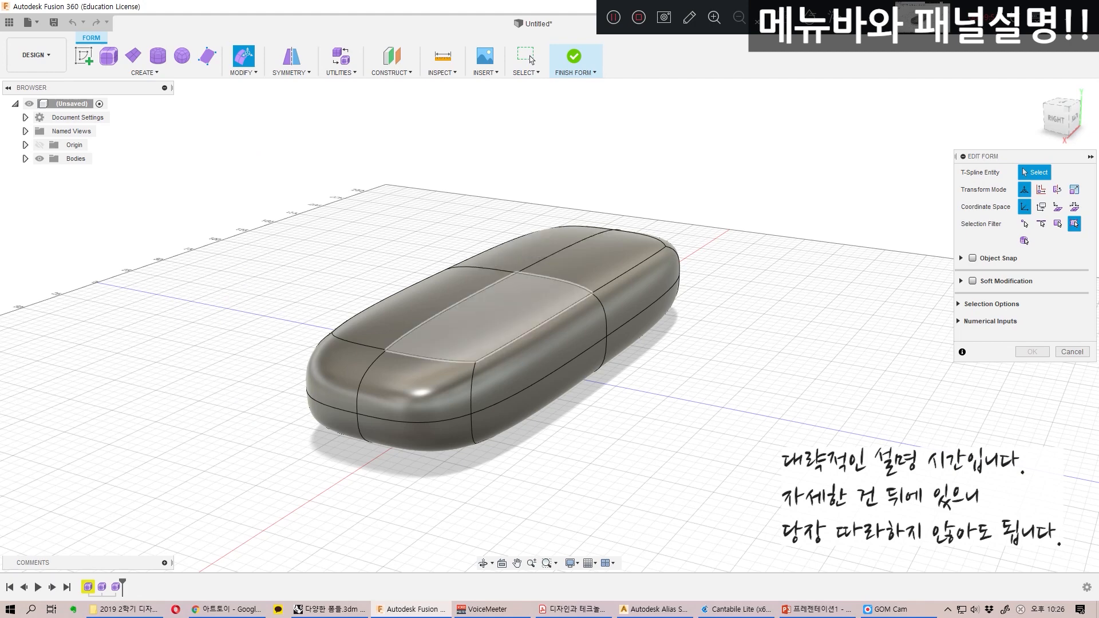
{"action": "left_click", "coordinate": [488, 317]}
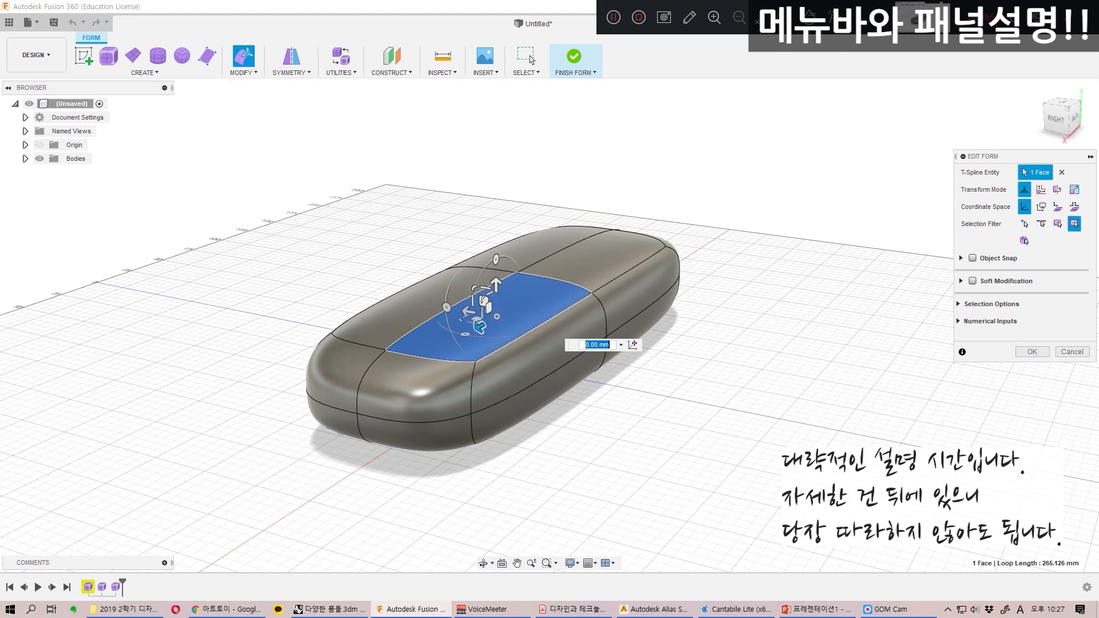
Step: Switch to Alias SpeedForm, create a box about 107 × 25 × 12 mm centered on the origin, and select one top face for Edit Form
{"action": "left_click", "coordinate": [653, 609]}
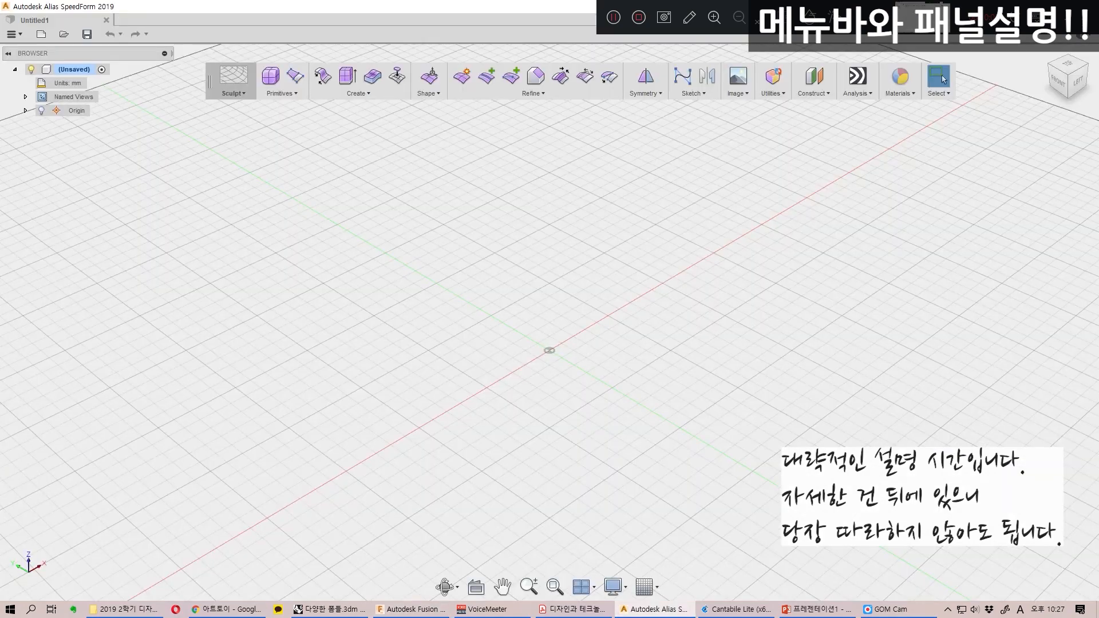
{"action": "left_click", "coordinate": [270, 76]}
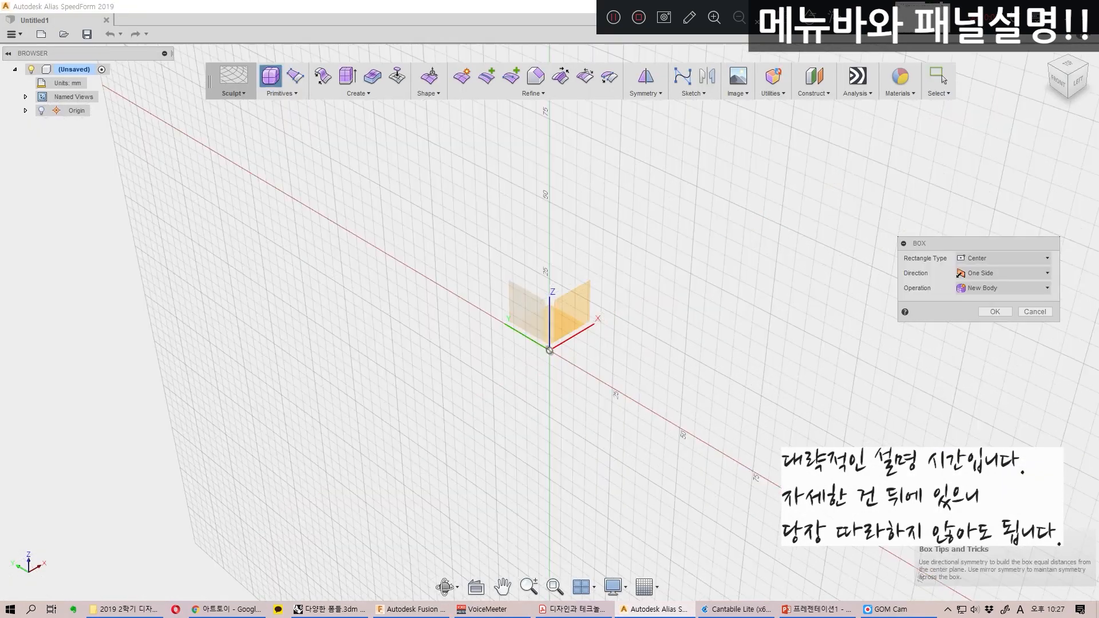
{"action": "left_click", "coordinate": [550, 332]}
{"action": "left_click", "coordinate": [549, 350]}
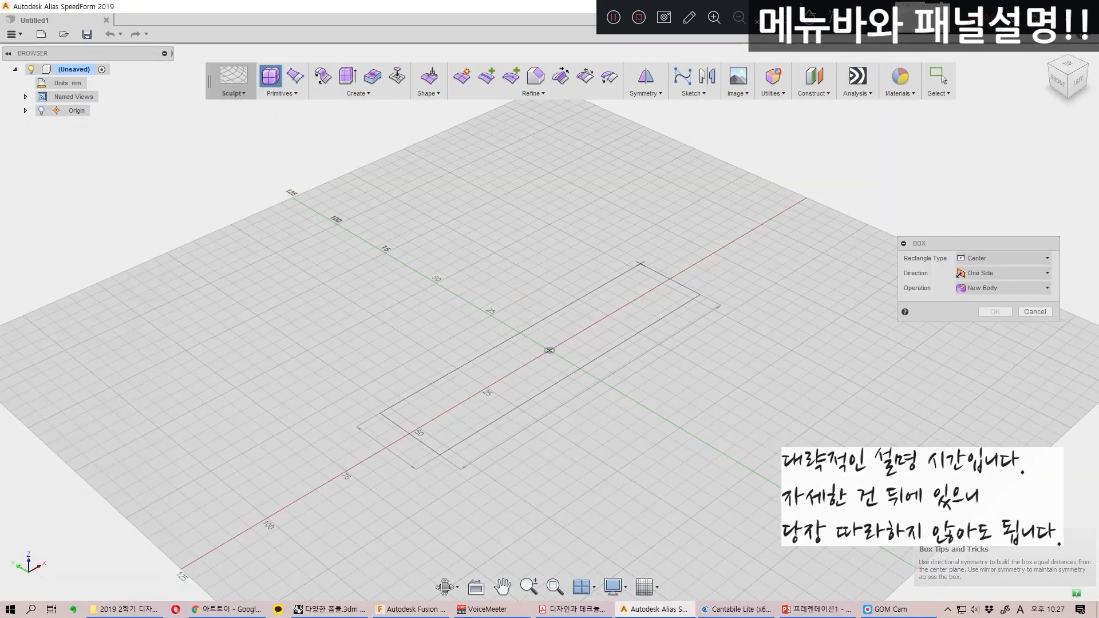
{"action": "left_click", "coordinate": [642, 262]}
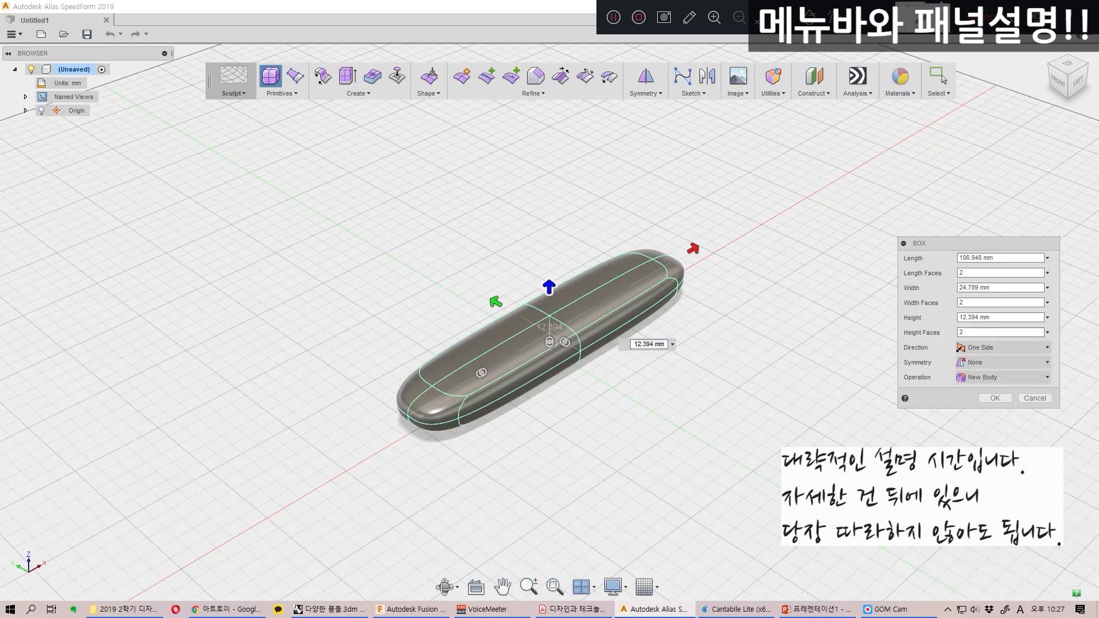
{"action": "left_click", "coordinate": [995, 398]}
{"action": "left_click", "coordinate": [610, 295]}
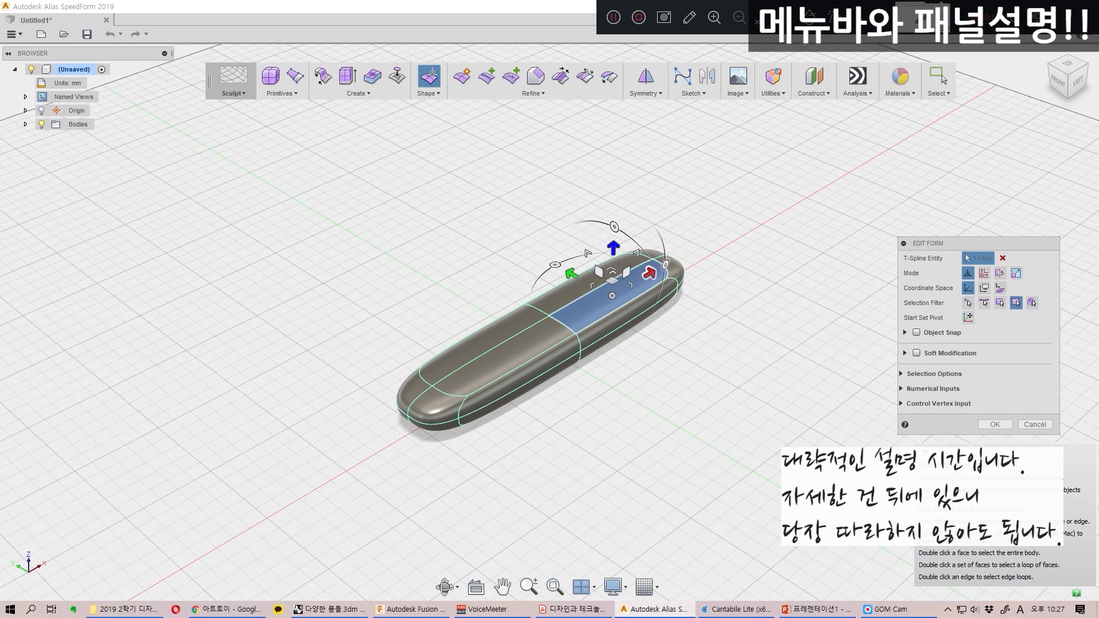
Step: Switch back to Fusion 360, select the far rear top face in Edit Form, and exit the command
{"action": "left_click", "coordinate": [411, 609]}
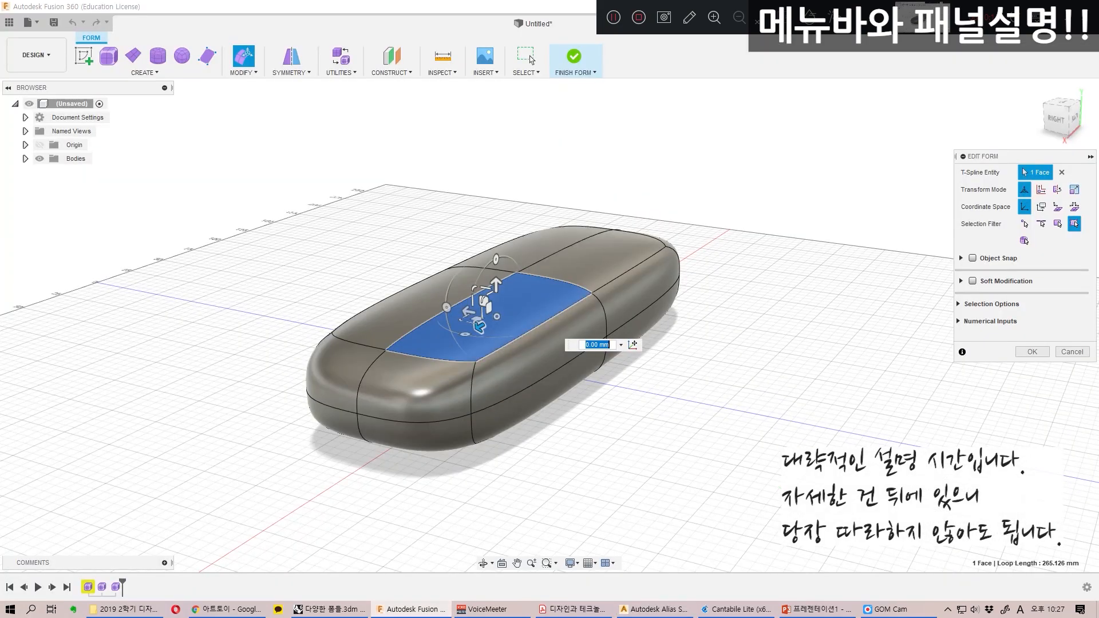
{"action": "left_click", "coordinate": [531, 248]}
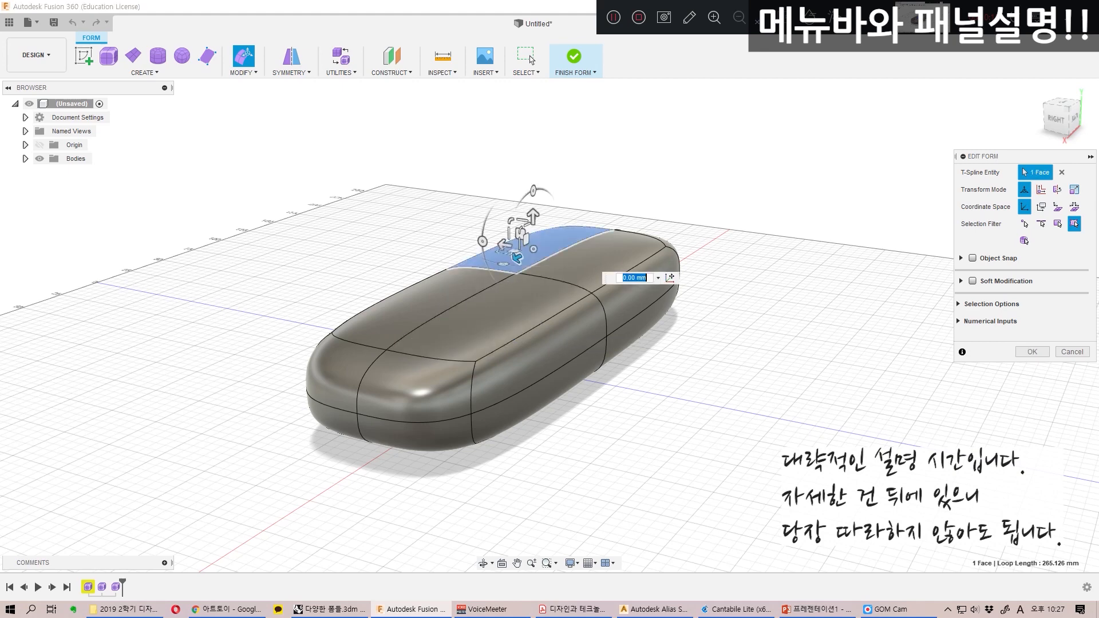
{"action": "key", "text": "Escape"}
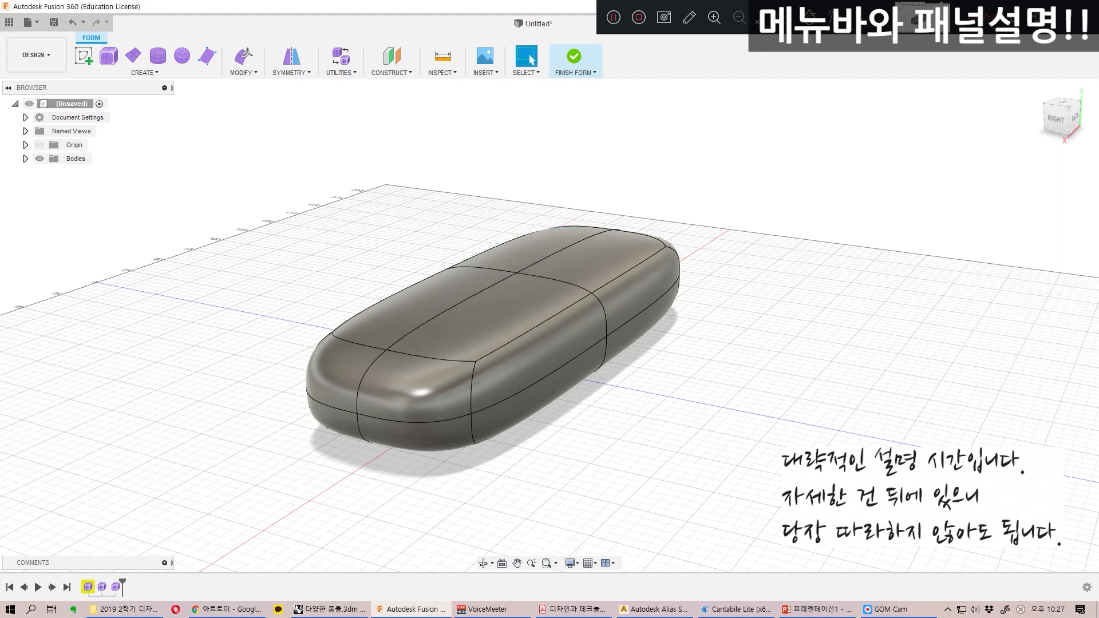
Step: Select a single top face and a window of faces over the front half of the box, and clear the selection
{"action": "left_click", "coordinate": [490, 318]}
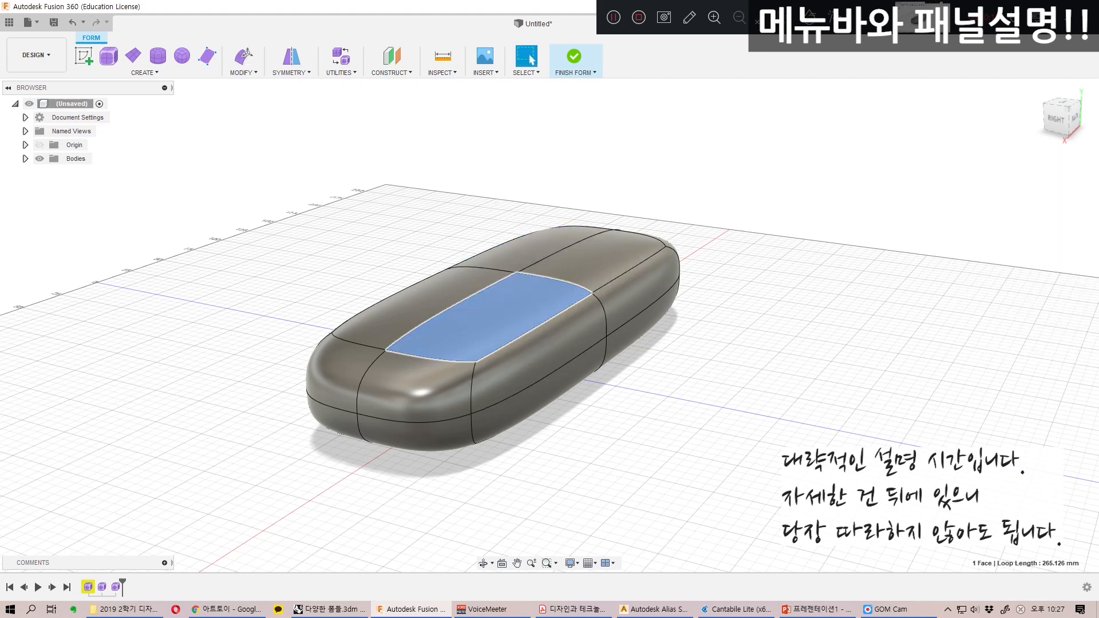
{"action": "left_click_drag", "start_coordinate": [282, 199], "coordinate": [535, 424]}
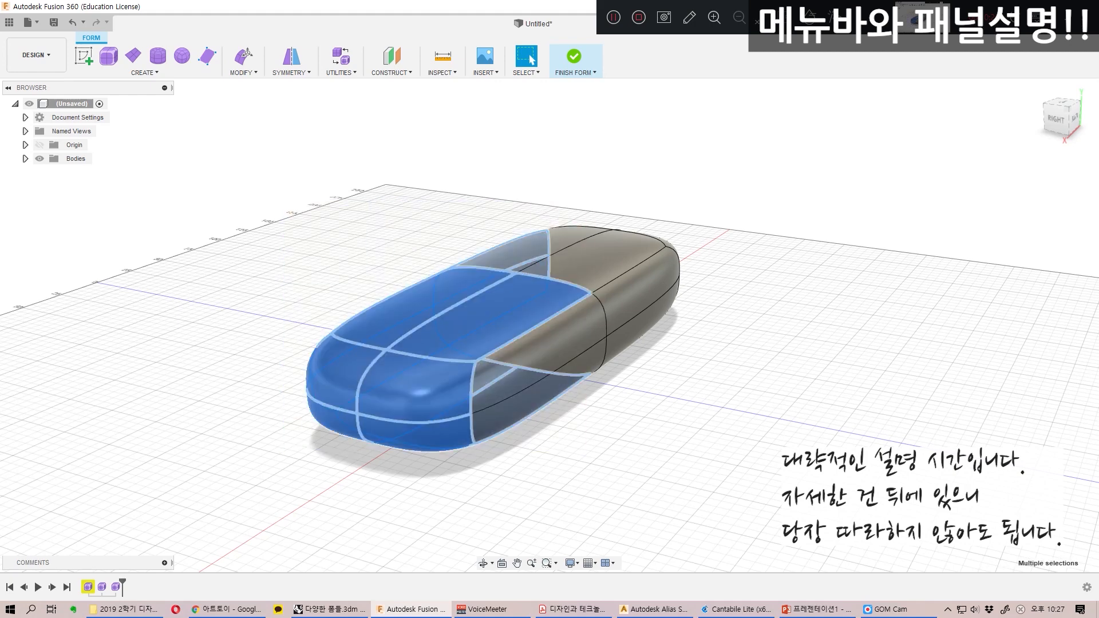
{"action": "key", "text": "Escape"}
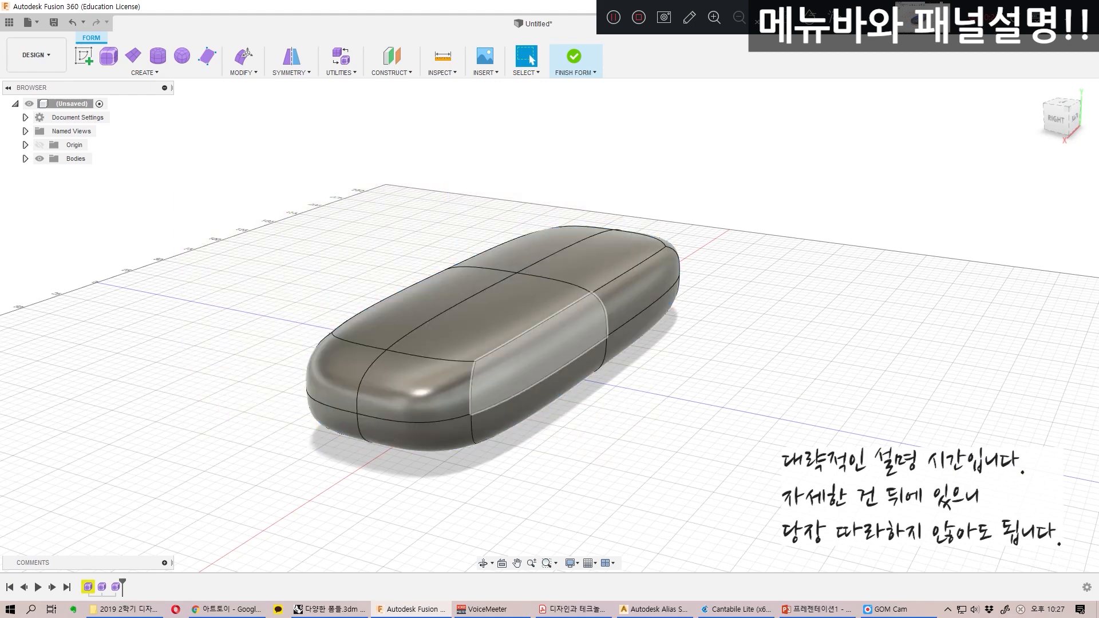
Step: Raise the near front face on top of the box by about 8 mm using Edit Form
{"action": "left_click", "coordinate": [490, 318]}
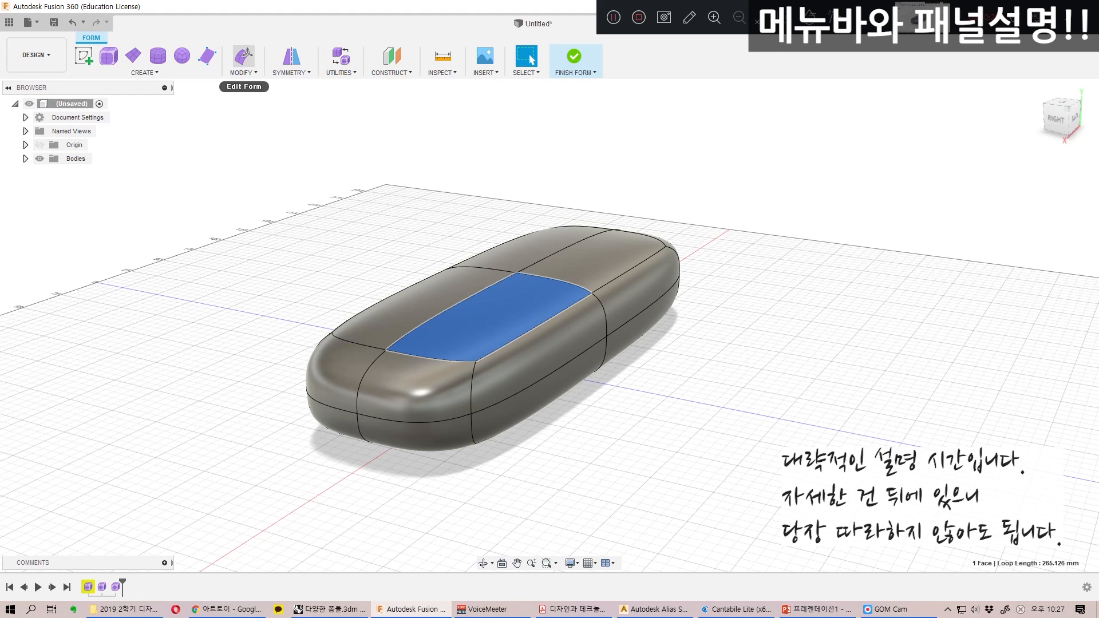
{"action": "left_click", "coordinate": [245, 57]}
{"action": "mouse_move", "coordinate": [496, 283]}
{"action": "left_mouse_down"}
{"action": "mouse_move", "coordinate": [494, 179]}
{"action": "mouse_move", "coordinate": [495, 266]}
{"action": "left_mouse_up"}
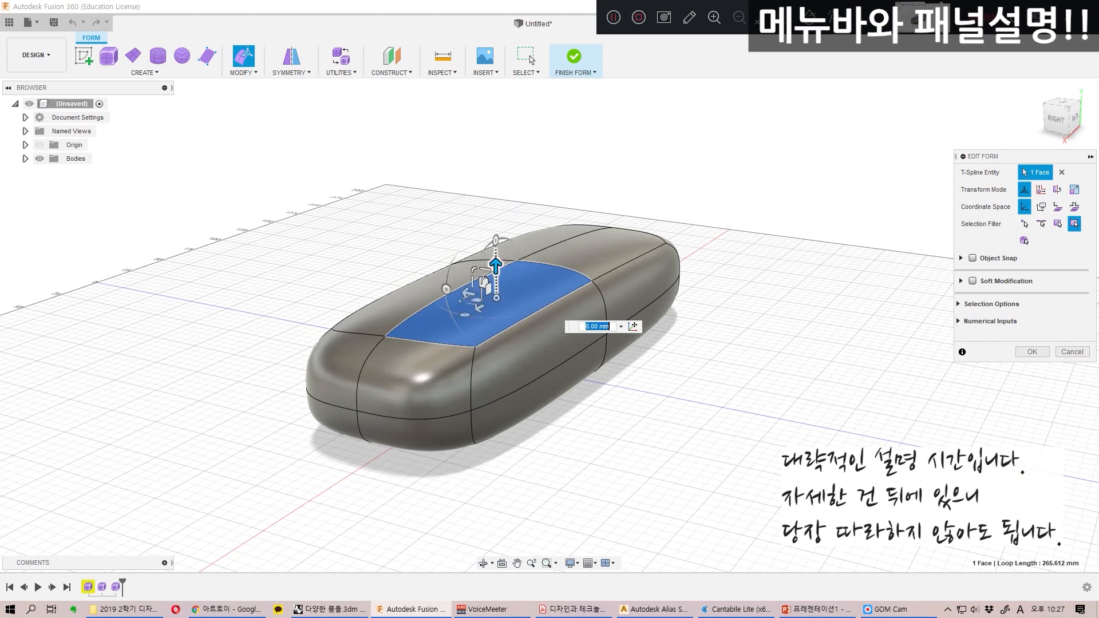
{"action": "key", "text": "Escape"}
Step: Look over the modification, utility and symmetry commands, including Slide Edge, Make Uniform and Mirror - Internal
{"action": "left_click", "coordinate": [244, 72]}
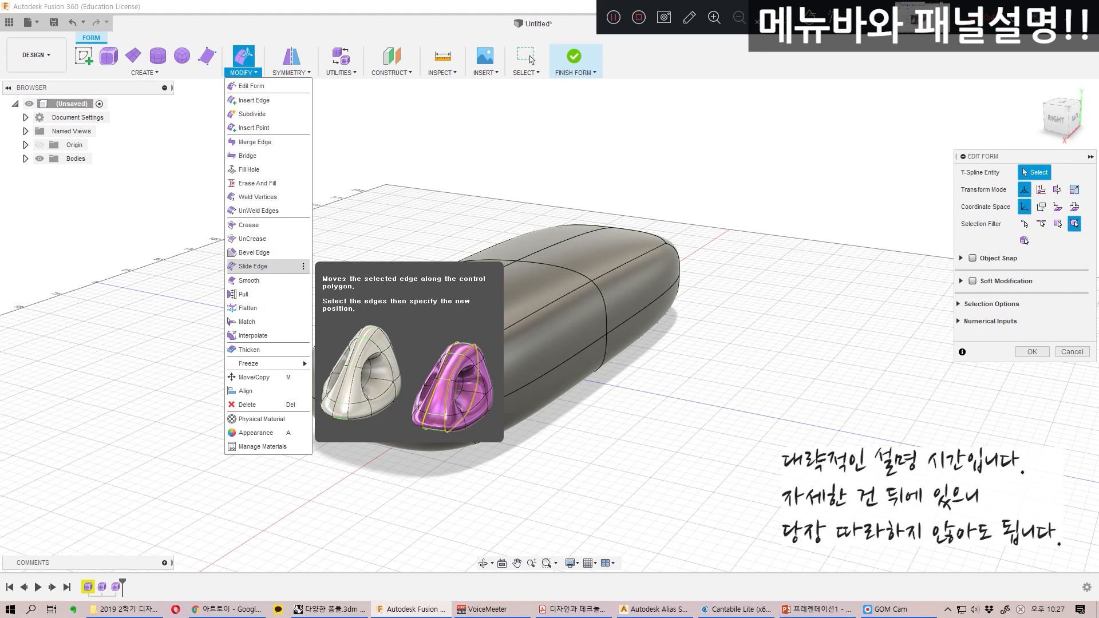
{"action": "mouse_move", "coordinate": [341, 73]}
{"action": "left_click", "coordinate": [350, 113]}
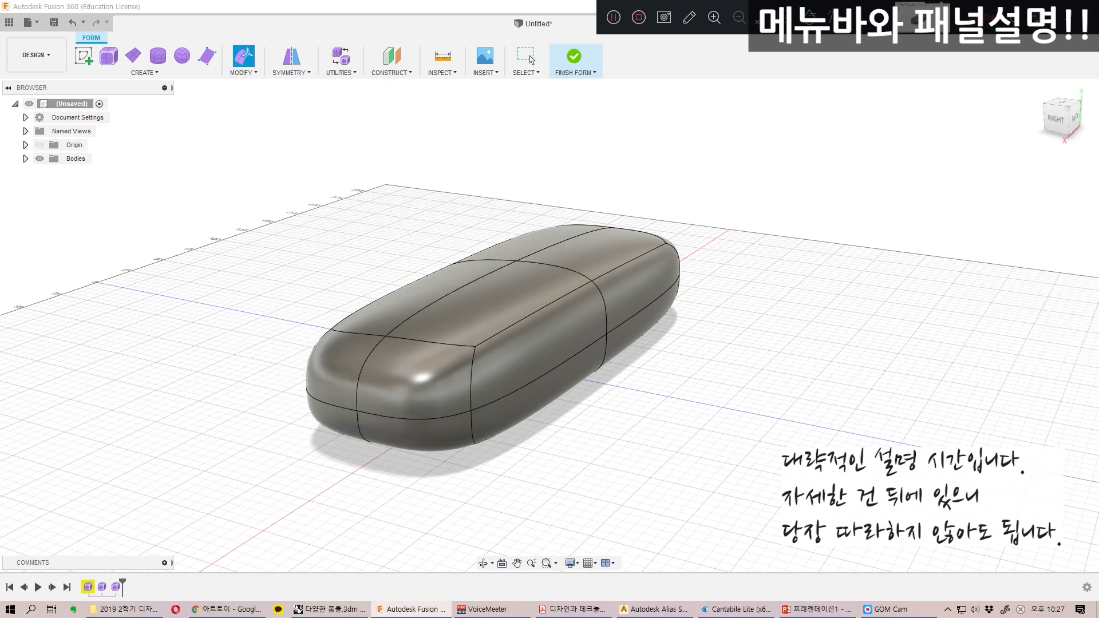
{"action": "mouse_move", "coordinate": [291, 73]}
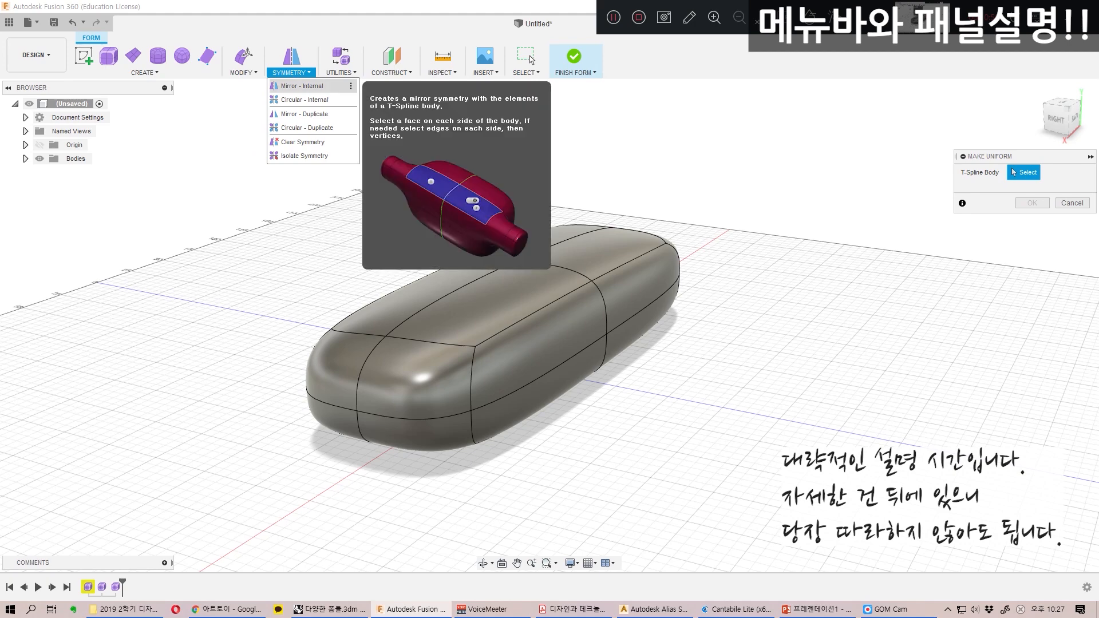
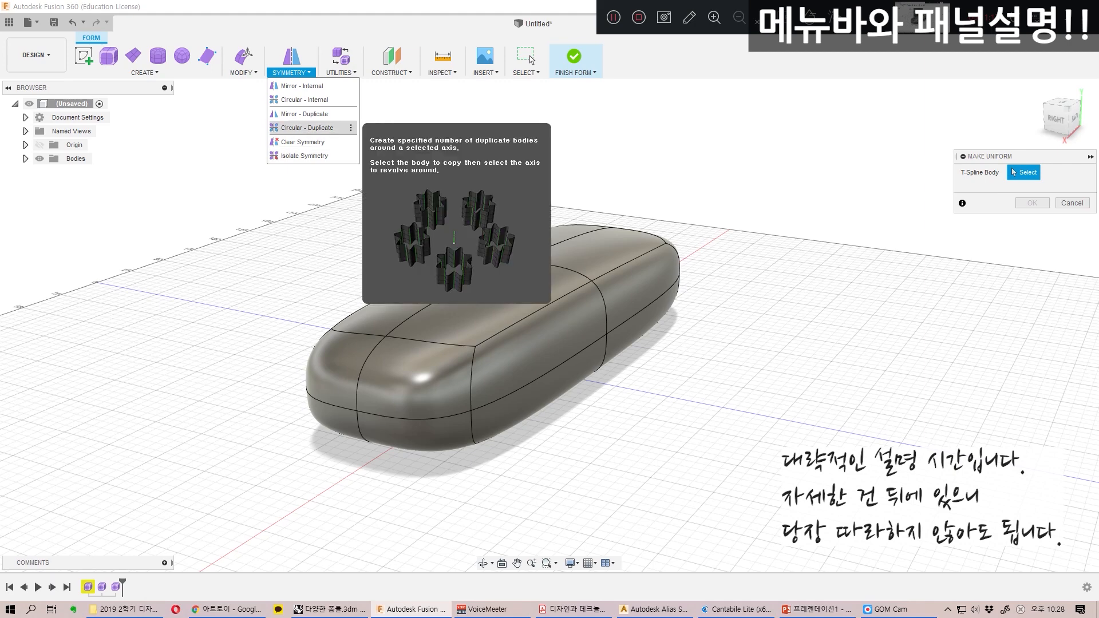
Step: Duplicate the T-spline body in a full circle around the vertical origin axis using Circular - Duplicate, with Weld and Suppress enabled
{"action": "left_click", "coordinate": [307, 128]}
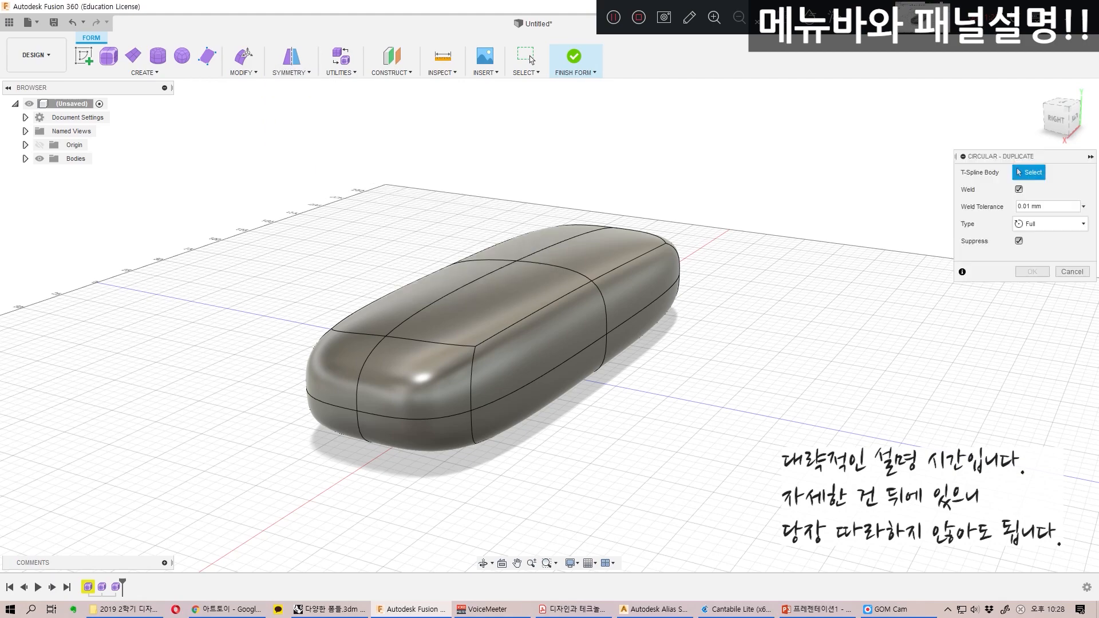
{"action": "left_click", "coordinate": [492, 338]}
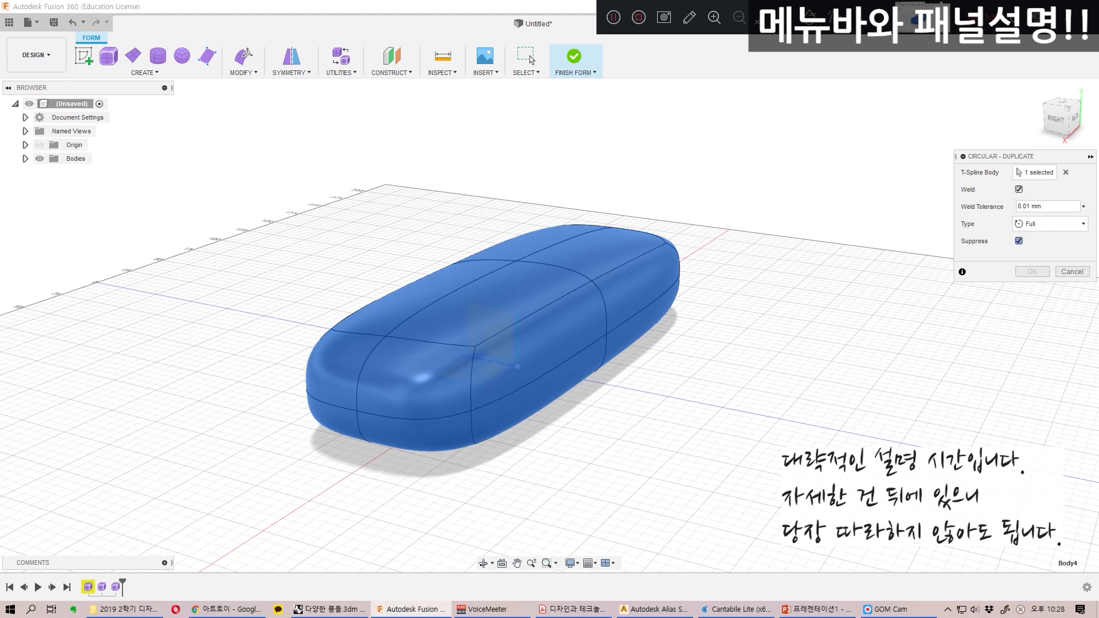
{"action": "left_click", "coordinate": [1051, 224]}
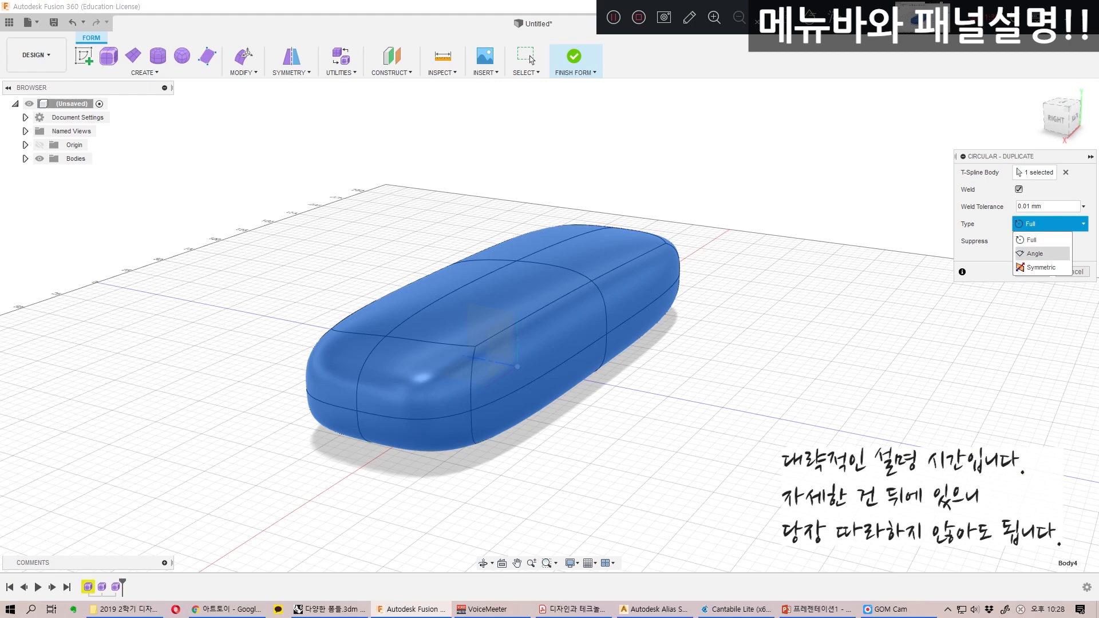
{"action": "left_click", "coordinate": [1051, 224]}
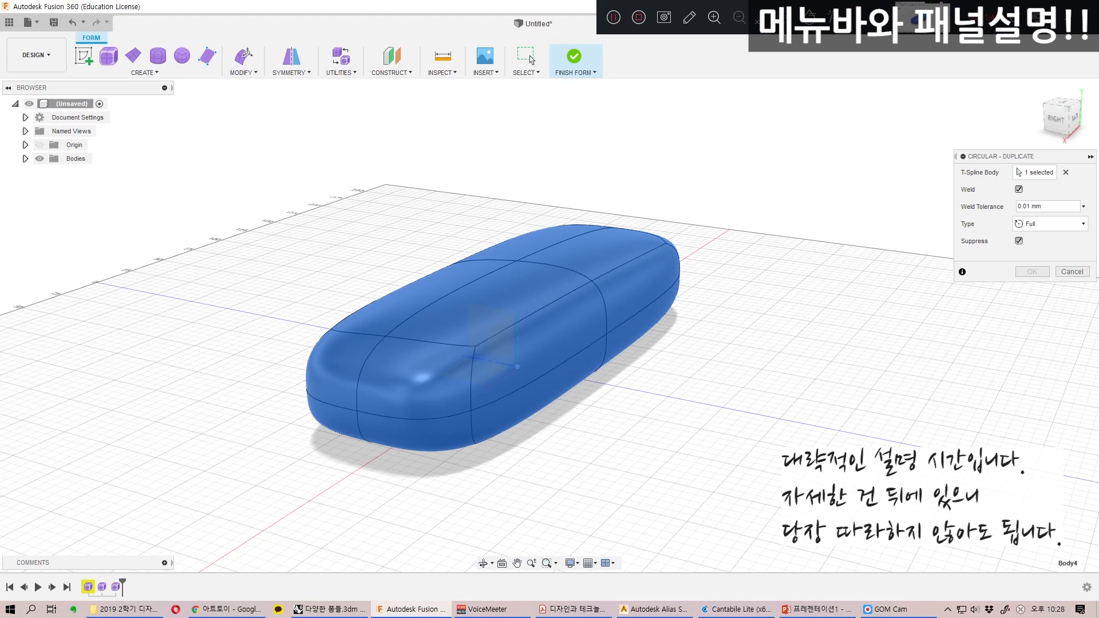
{"action": "left_click", "coordinate": [517, 332]}
{"action": "middle_click_drag", "start_coordinate": [496, 366], "coordinate": [501, 319], "text": "shift"}
{"action": "key", "text": "Return"}
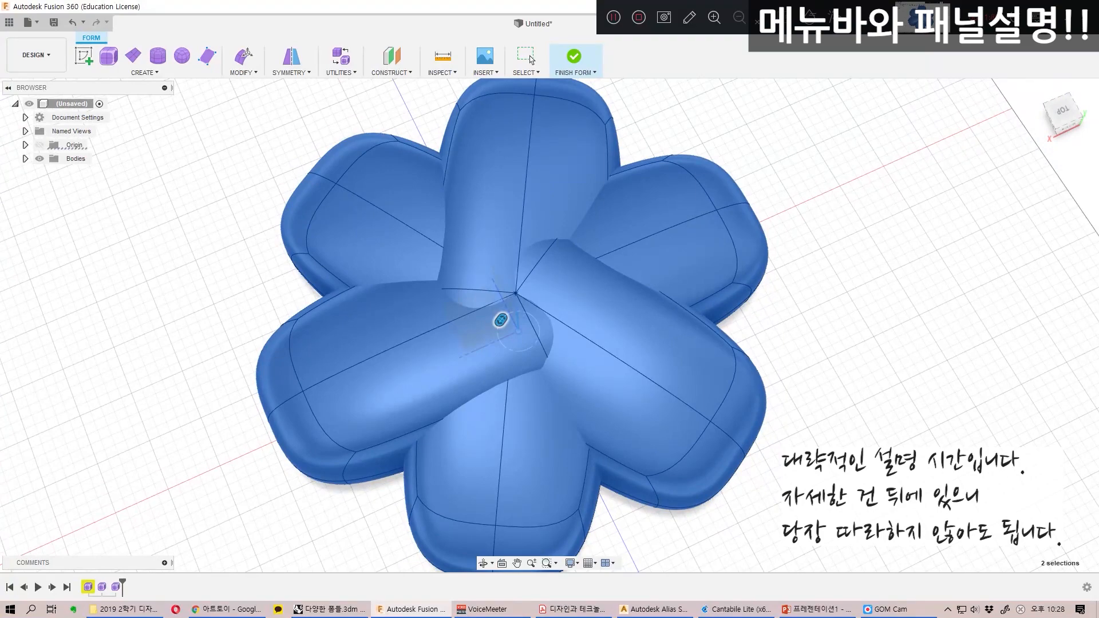
{"action": "middle_click_drag", "start_coordinate": [501, 320], "coordinate": [507, 297], "text": "shift"}
Step: Pull one end face of a petal upward and outward with Edit Form
{"action": "left_click", "coordinate": [283, 379]}
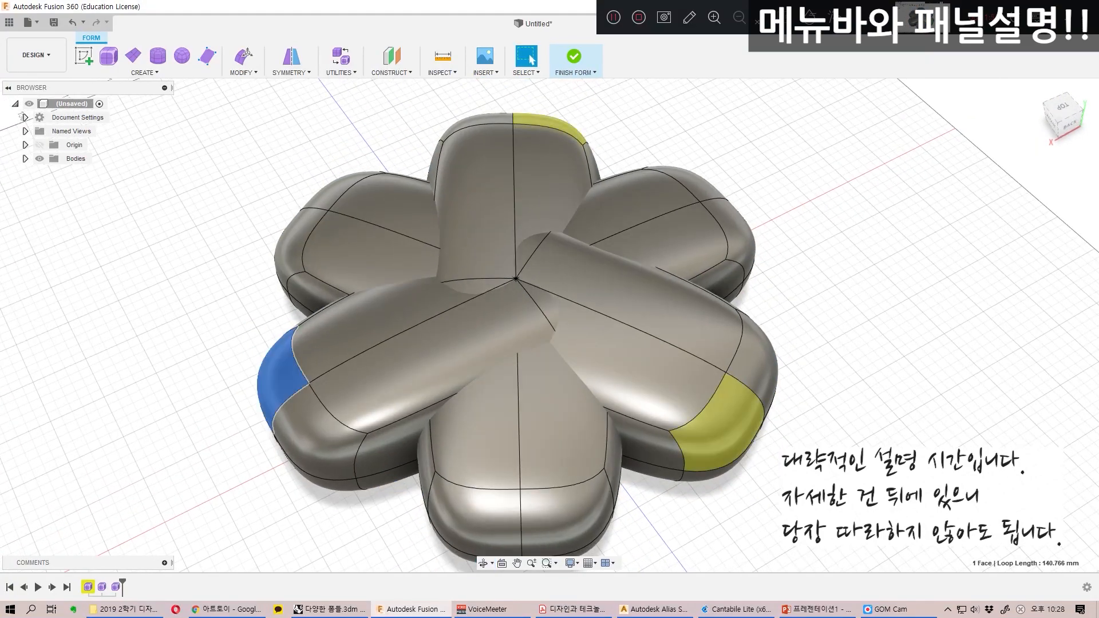
{"action": "left_click", "coordinate": [244, 56]}
{"action": "left_click_drag", "start_coordinate": [274, 372], "coordinate": [201, 231]}
{"action": "middle_click_drag", "start_coordinate": [201, 231], "coordinate": [263, 404], "text": "shift"}
{"action": "scroll", "coordinate": [504, 360], "scroll_direction": "down", "scroll_amount": 3}
Step: Raise the end face of a neighbouring petal with Edit Form to turn the shape into an upturned flower
{"action": "middle_click_drag", "start_coordinate": [504, 361], "coordinate": [440, 270], "text": "shift"}
{"action": "left_click", "coordinate": [358, 361]}
{"action": "left_click", "coordinate": [304, 419]}
{"action": "left_click_drag", "start_coordinate": [311, 382], "coordinate": [308, 157]}
{"action": "middle_click_drag", "start_coordinate": [308, 158], "coordinate": [269, 304], "text": "shift"}
{"action": "middle_click_drag", "start_coordinate": [367, 400], "coordinate": [449, 406], "text": "shift"}
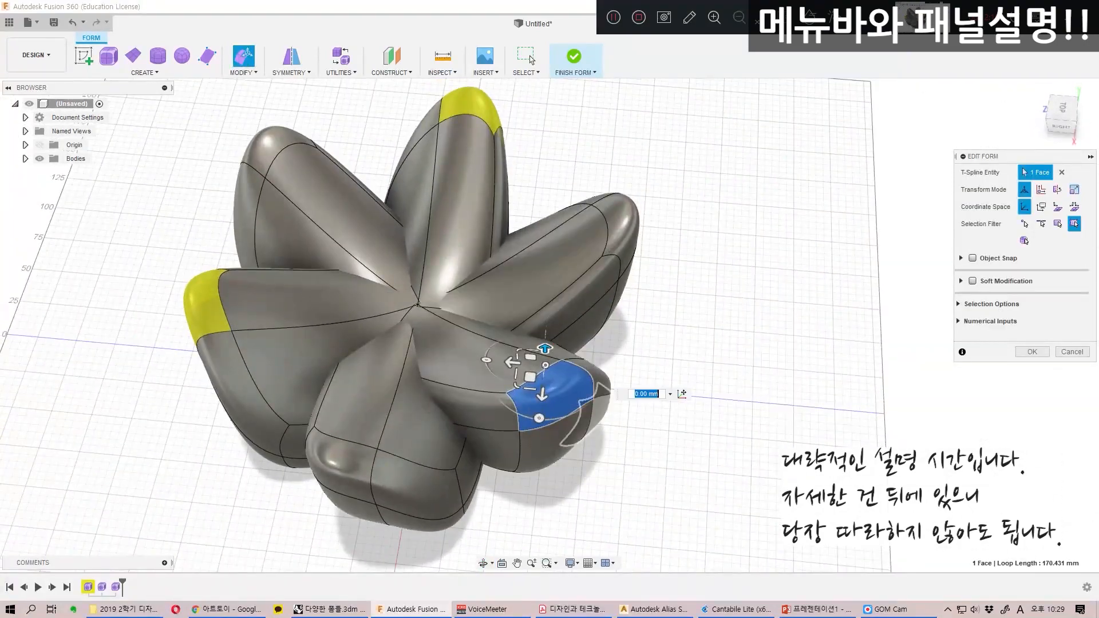
Step: Exit Edit Form and select tip faces on different petals to examine their symmetric counterparts
{"action": "scroll", "coordinate": [578, 400], "scroll_direction": "up", "scroll_amount": 1}
{"action": "middle_click_drag", "start_coordinate": [578, 401], "coordinate": [378, 446], "text": "shift"}
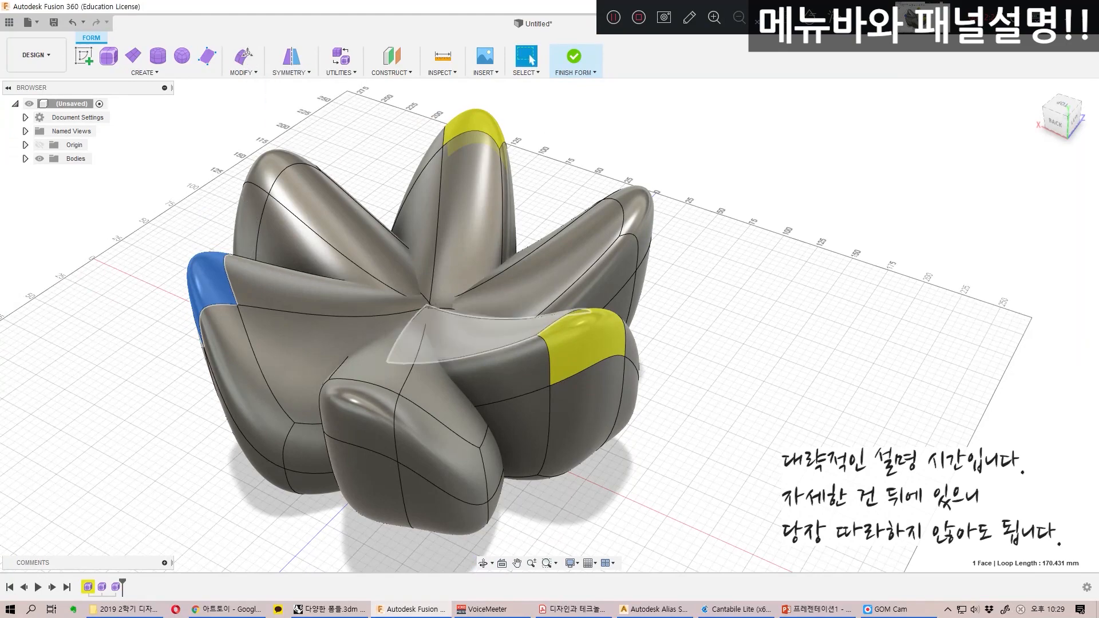
{"action": "double_click", "coordinate": [468, 336]}
{"action": "left_click", "coordinate": [632, 220]}
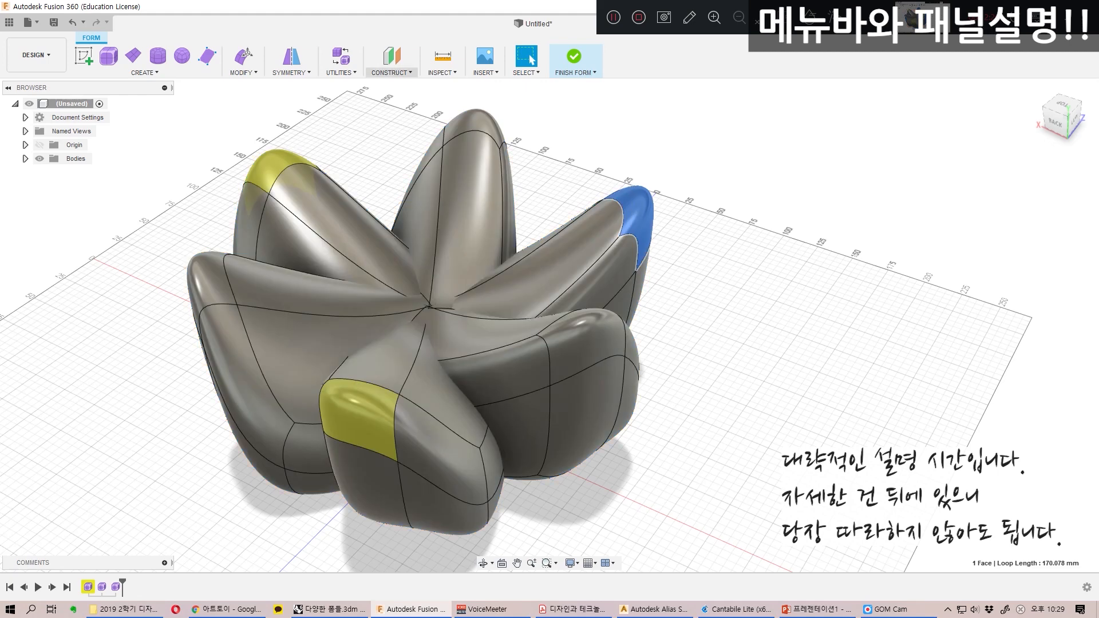
Step: Create an offset construction plane at -190 mm from the YZ plane
{"action": "left_click", "coordinate": [391, 62]}
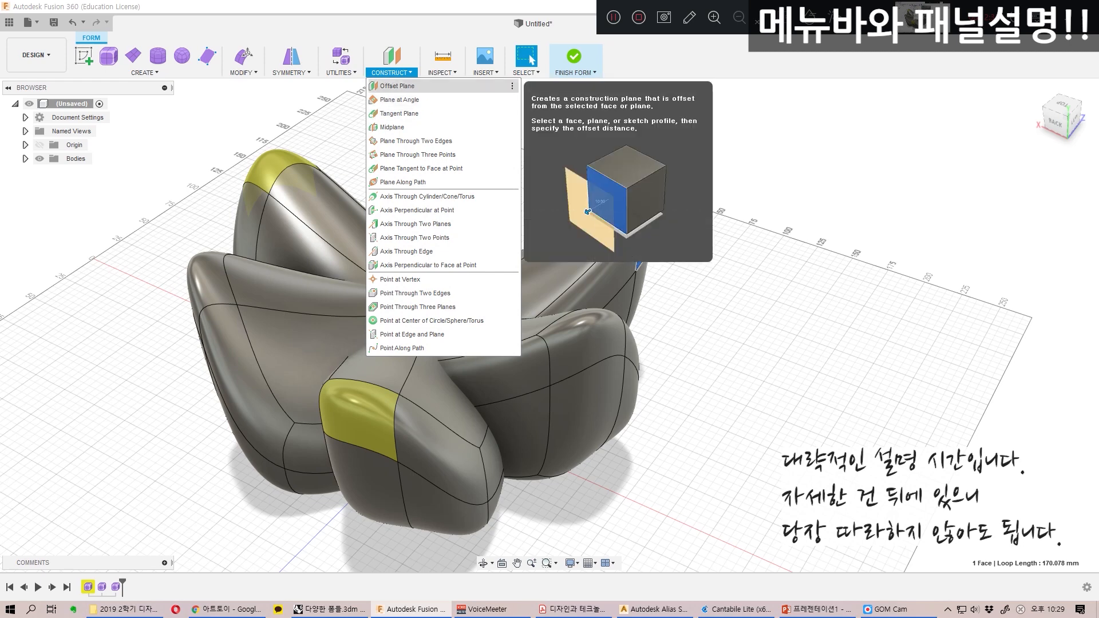
{"action": "left_click", "coordinate": [401, 86]}
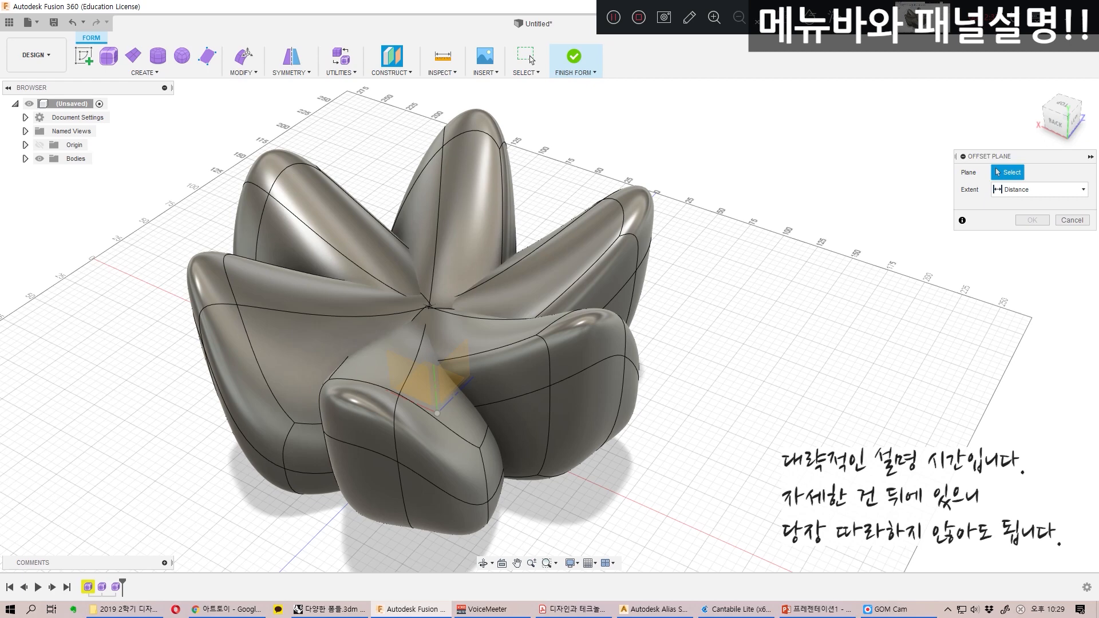
{"action": "left_click", "coordinate": [439, 383]}
{"action": "left_click_drag", "start_coordinate": [439, 384], "coordinate": [759, 522]}
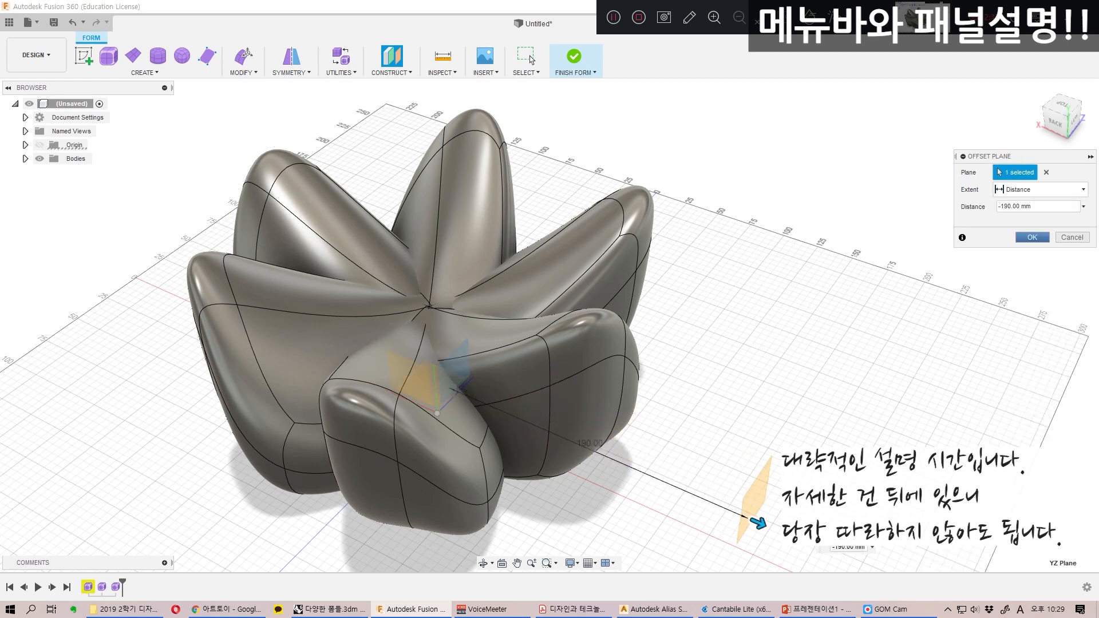
{"action": "left_click", "coordinate": [1032, 237]}
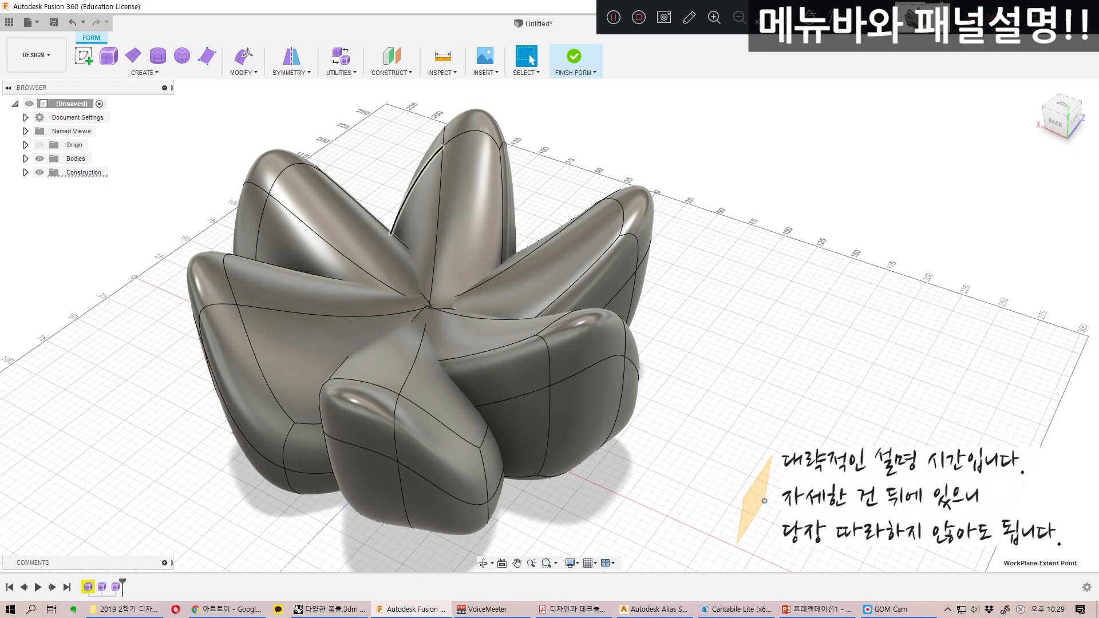
Step: Look over the construction commands and apply a Zebra Analysis with vertical stripes and 20 repeats to the flower body
{"action": "left_click", "coordinate": [391, 73]}
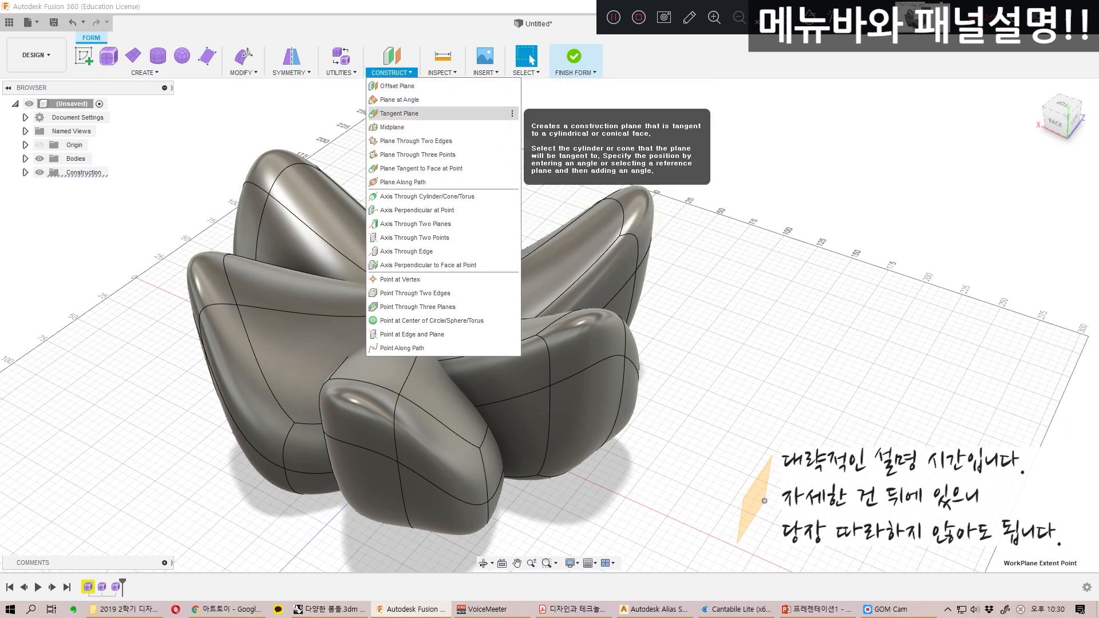
{"action": "left_click", "coordinate": [442, 73]}
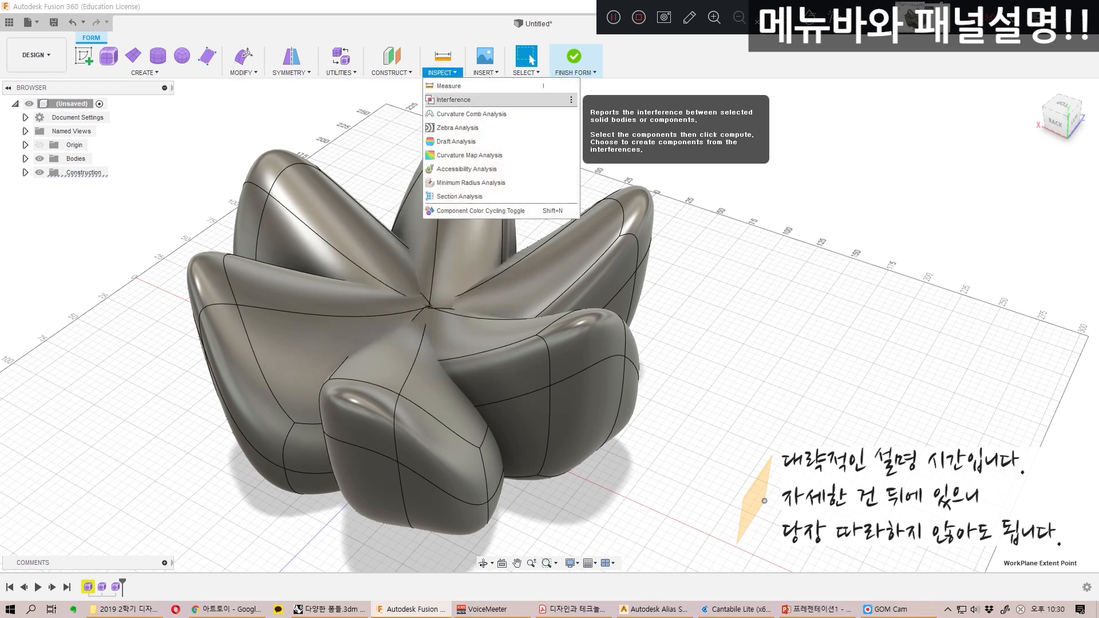
{"action": "left_click", "coordinate": [457, 127]}
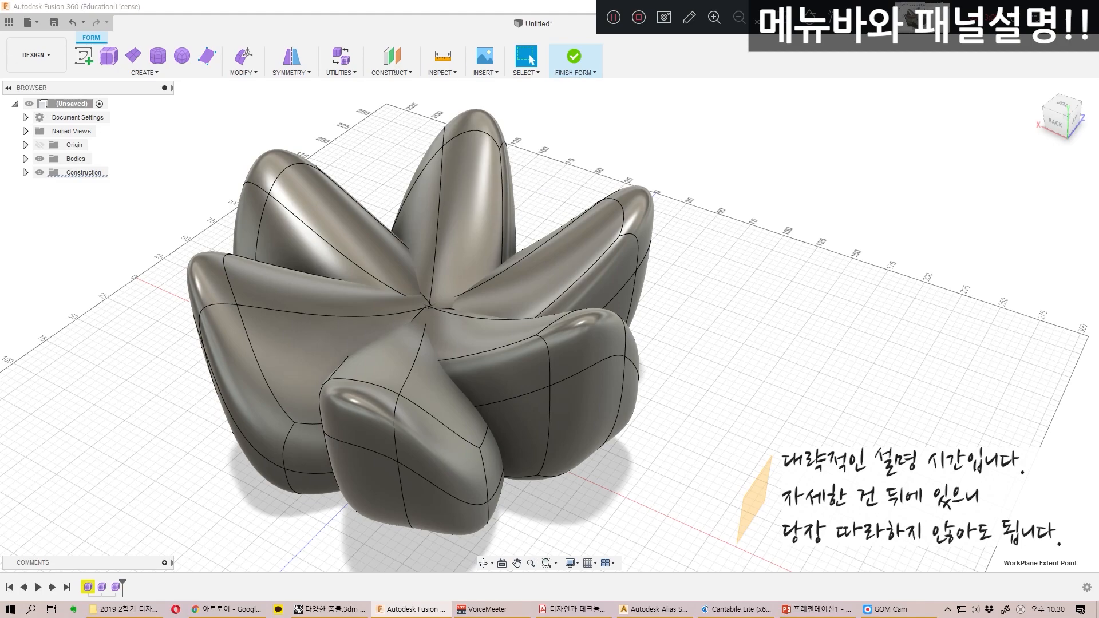
{"action": "left_click", "coordinate": [421, 322]}
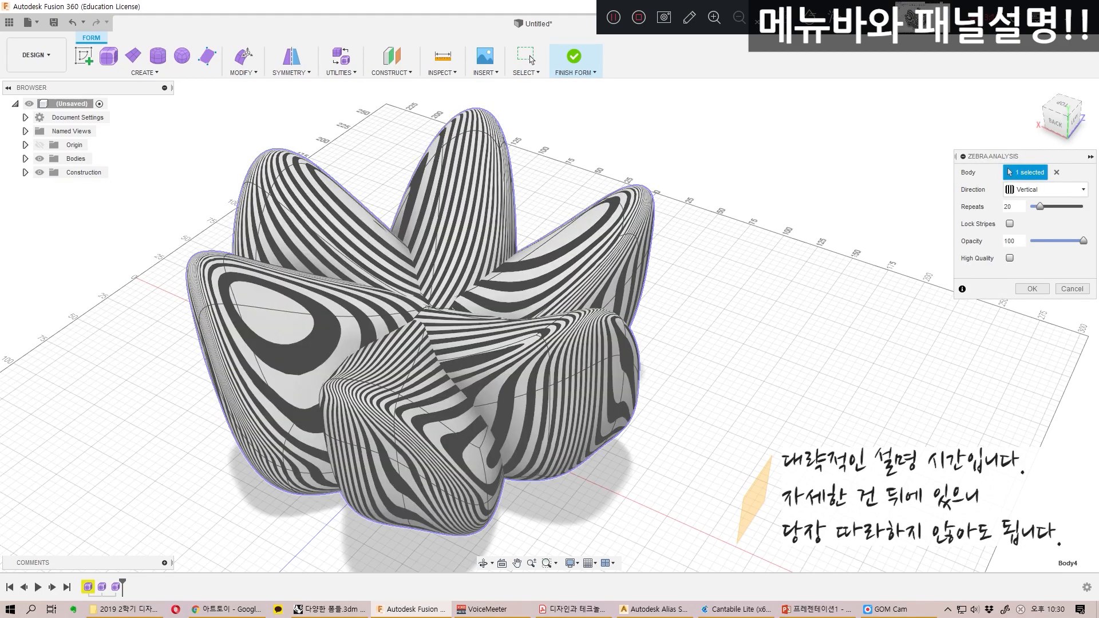
{"action": "middle_click_drag", "start_coordinate": [421, 322], "coordinate": [421, 246], "text": "shift"}
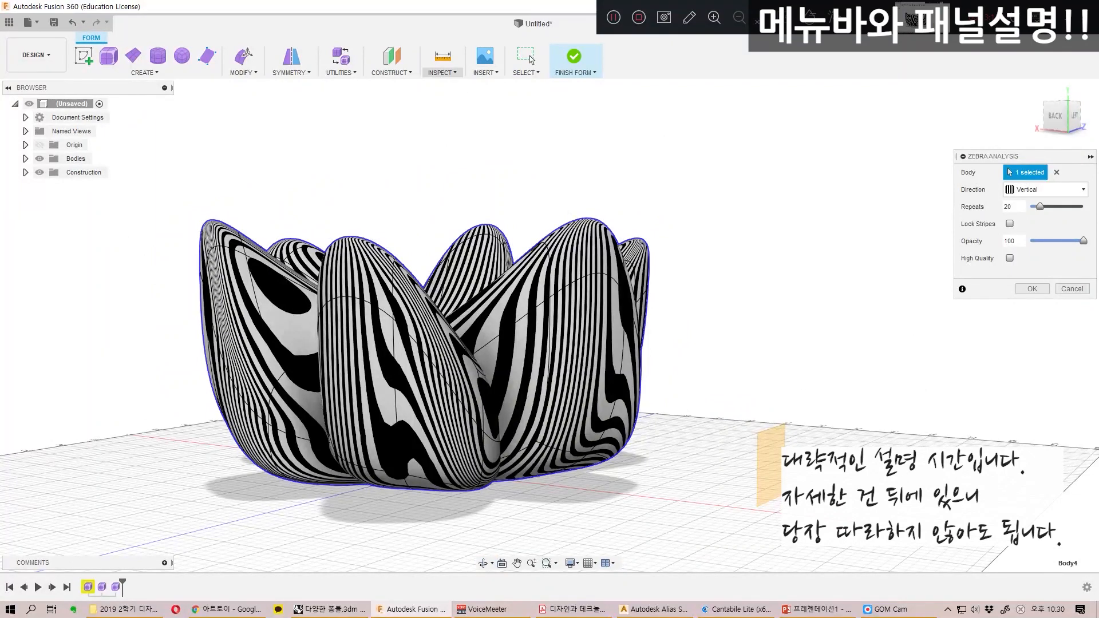
Step: Preview a Draft Analysis of the flower body with the offset construction plane as its direction, and cancel it
{"action": "left_click", "coordinate": [442, 72]}
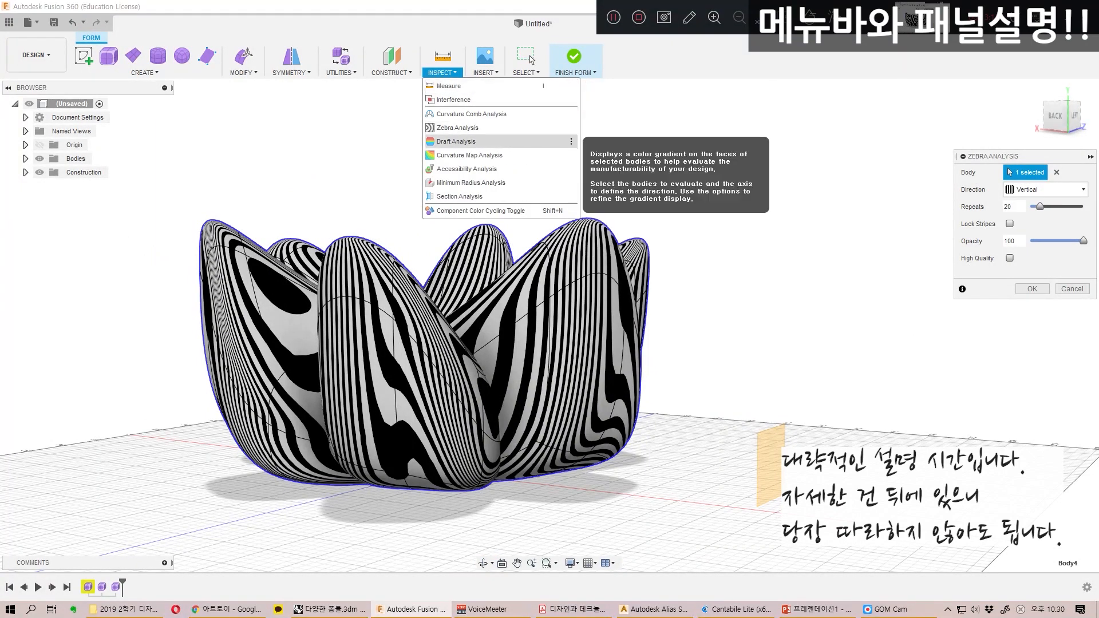
{"action": "left_click", "coordinate": [456, 141]}
{"action": "left_click", "coordinate": [425, 355]}
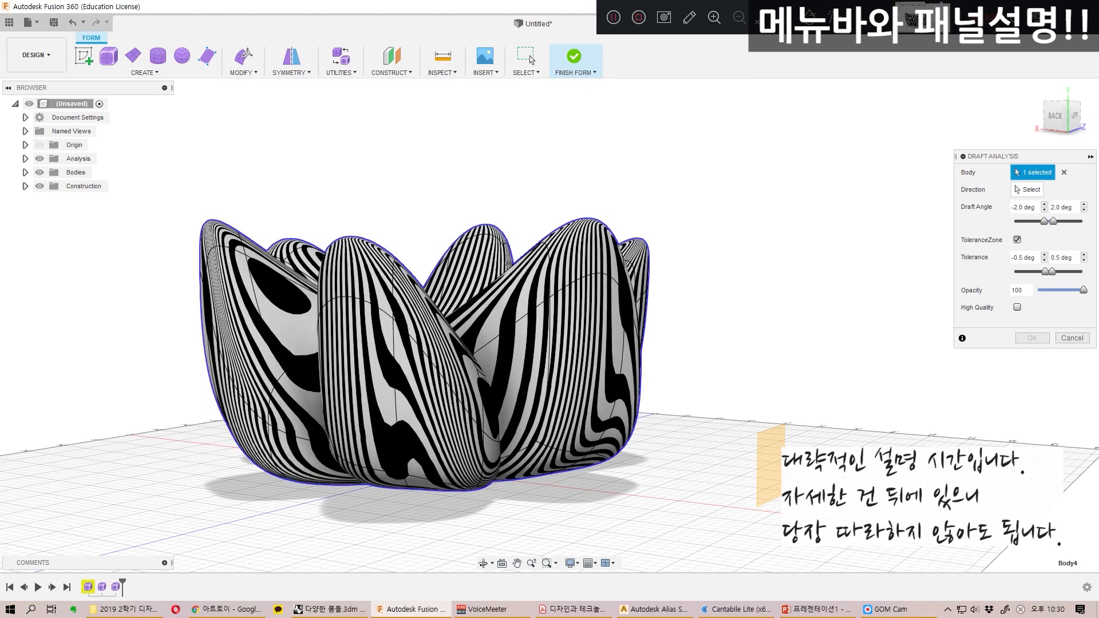
{"action": "middle_click_drag", "start_coordinate": [425, 354], "coordinate": [425, 452], "text": "shift"}
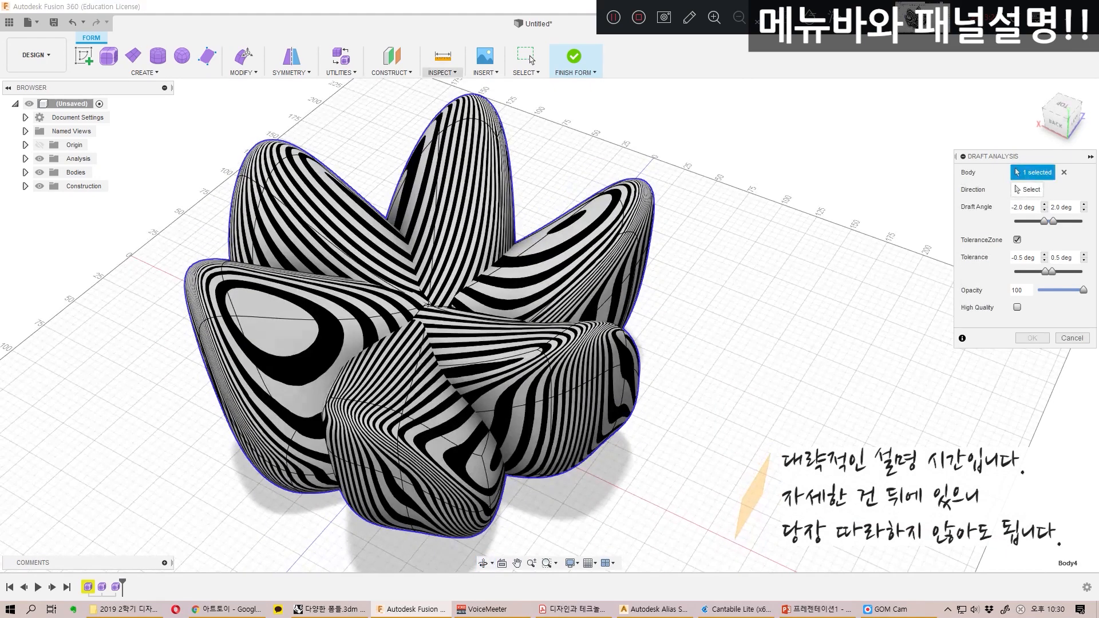
{"action": "left_click", "coordinate": [442, 73]}
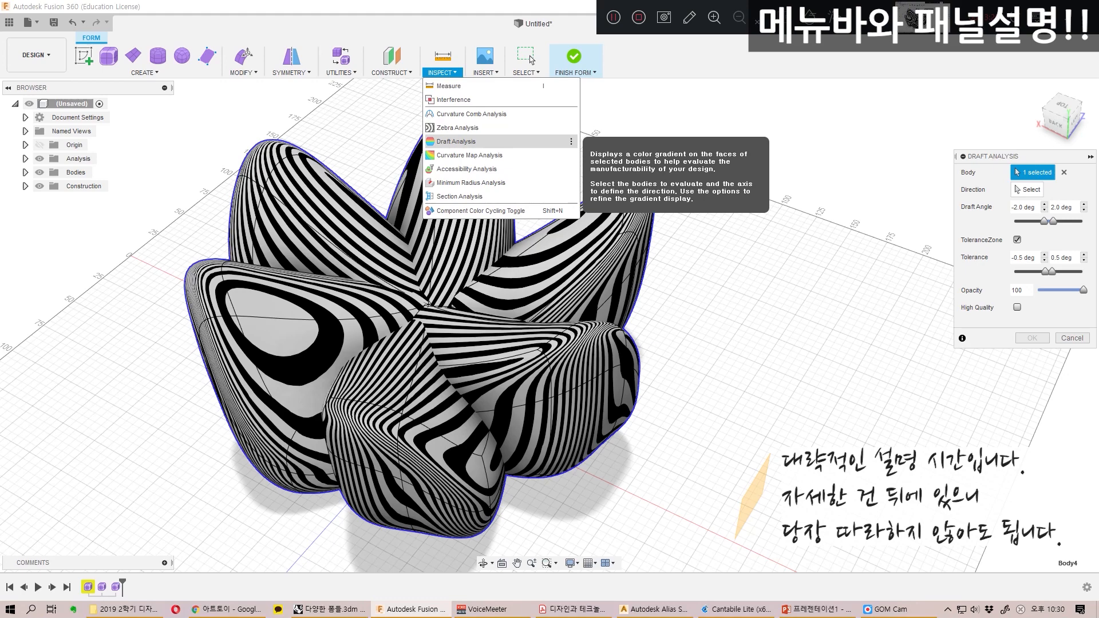
{"action": "left_click", "coordinate": [455, 142]}
{"action": "left_click", "coordinate": [424, 355]}
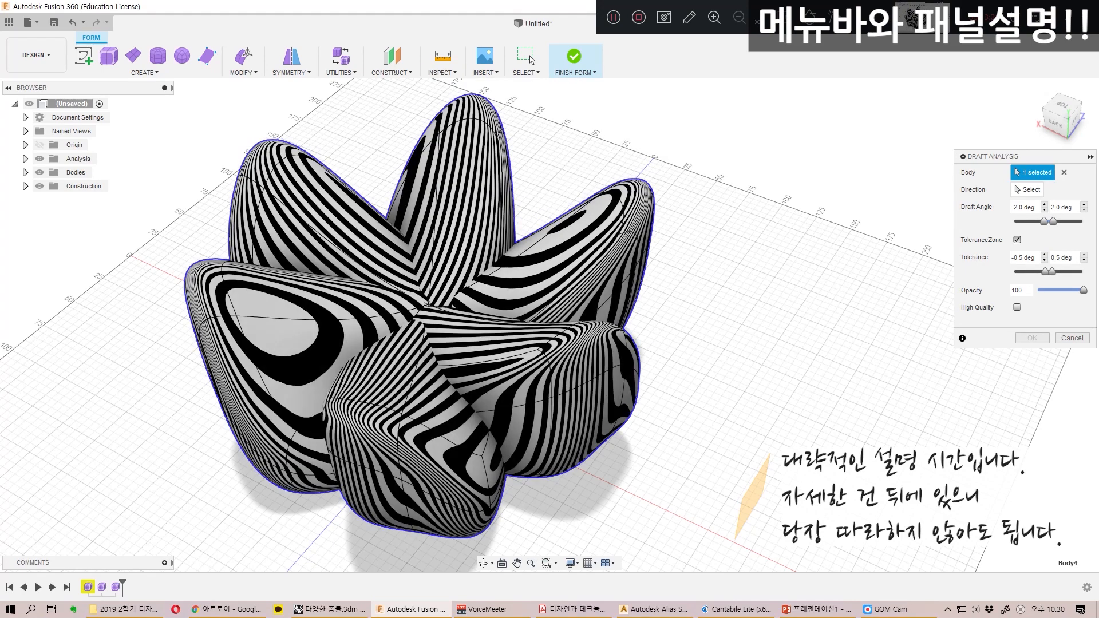
{"action": "left_click", "coordinate": [1027, 190]}
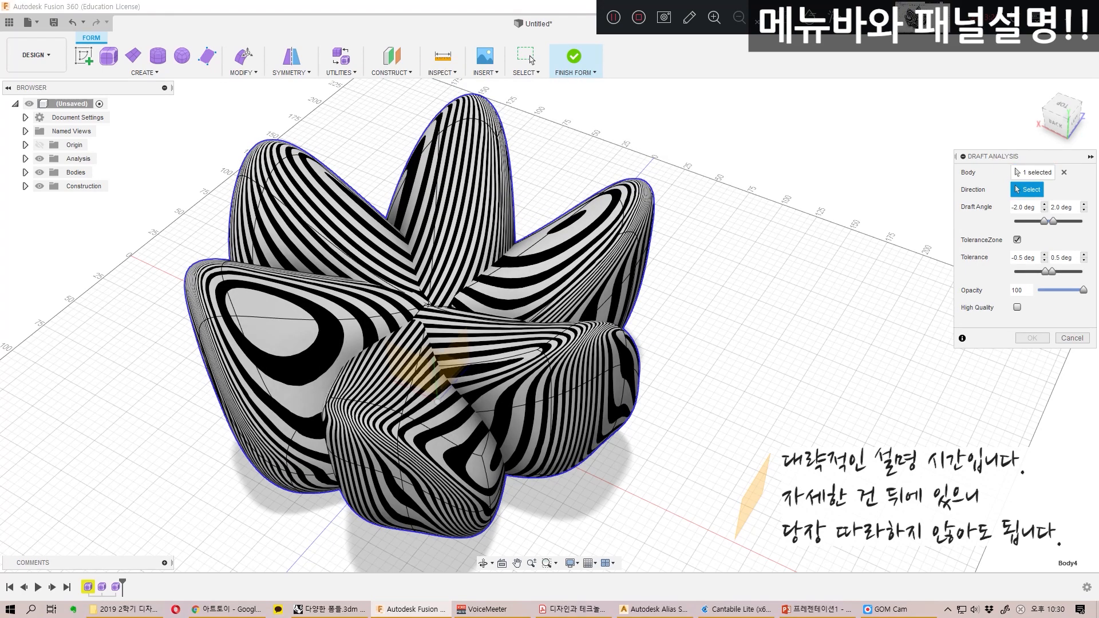
{"action": "left_click", "coordinate": [752, 496]}
{"action": "middle_click_drag", "start_coordinate": [752, 496], "coordinate": [526, 481], "text": "shift"}
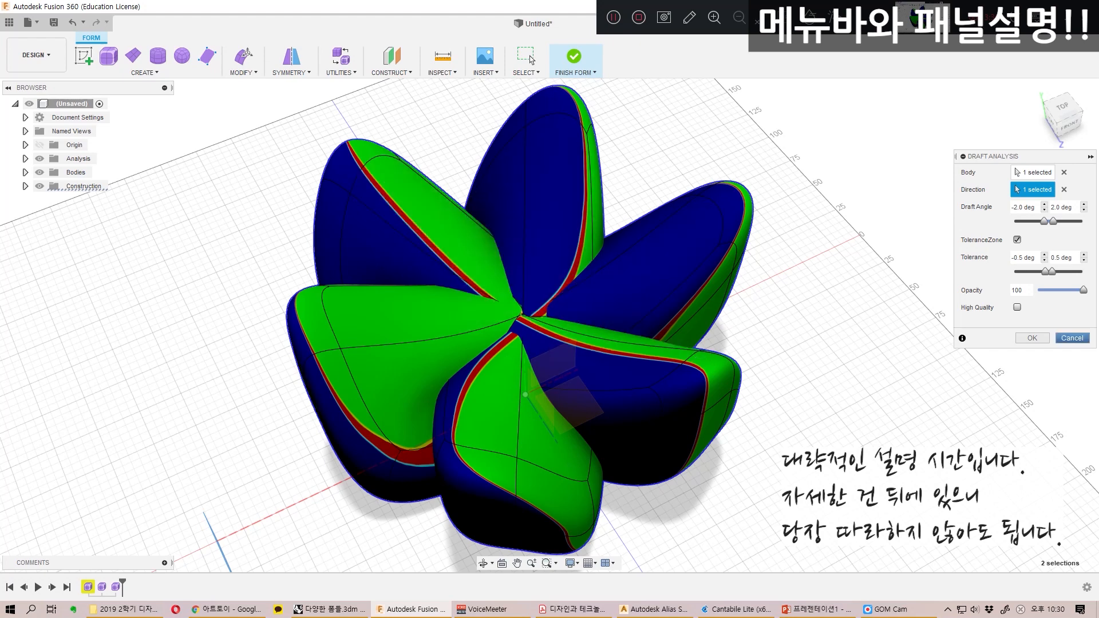
{"action": "left_click", "coordinate": [1072, 338]}
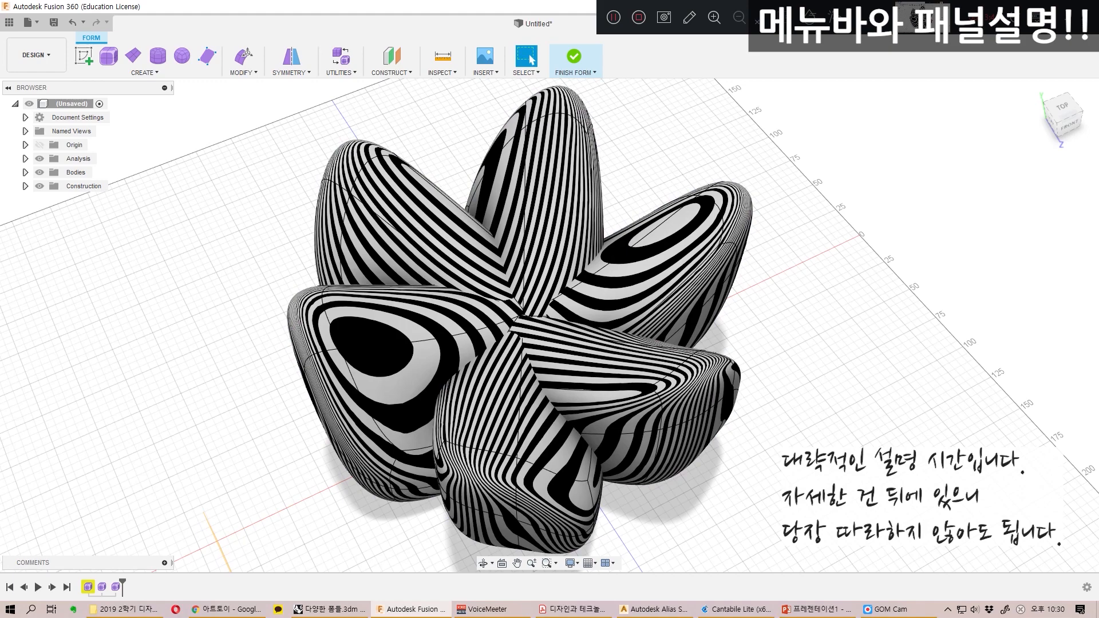
Step: Insert a desktop wheel image as a canvas on the XY plane, moved about -170 mm in X and 76 mm in Y
{"action": "left_click", "coordinate": [442, 72]}
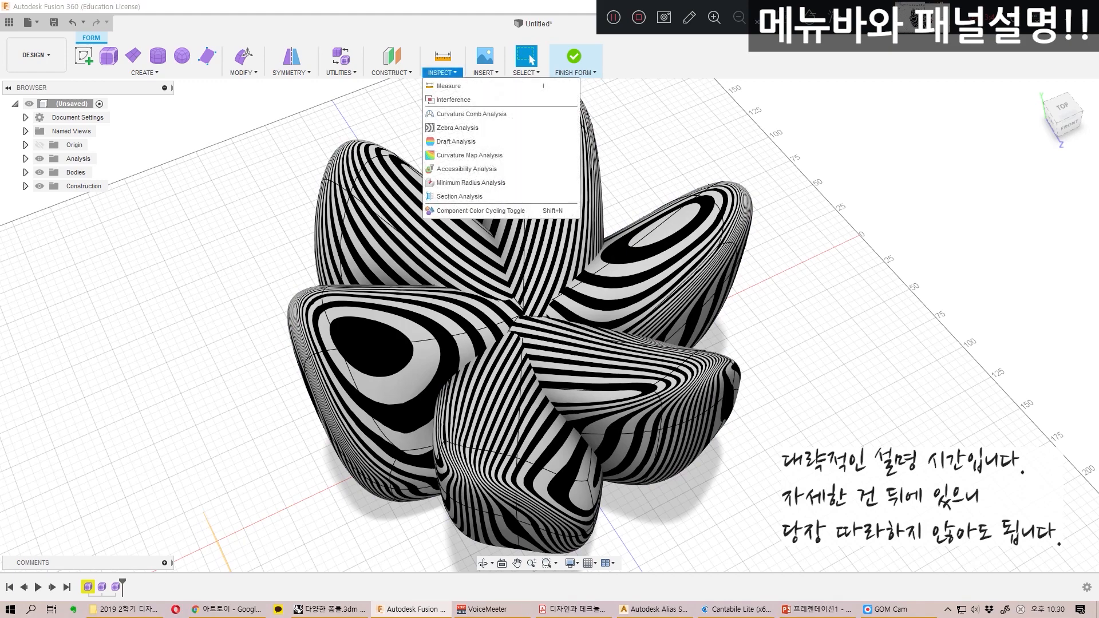
{"action": "left_click", "coordinate": [484, 73]}
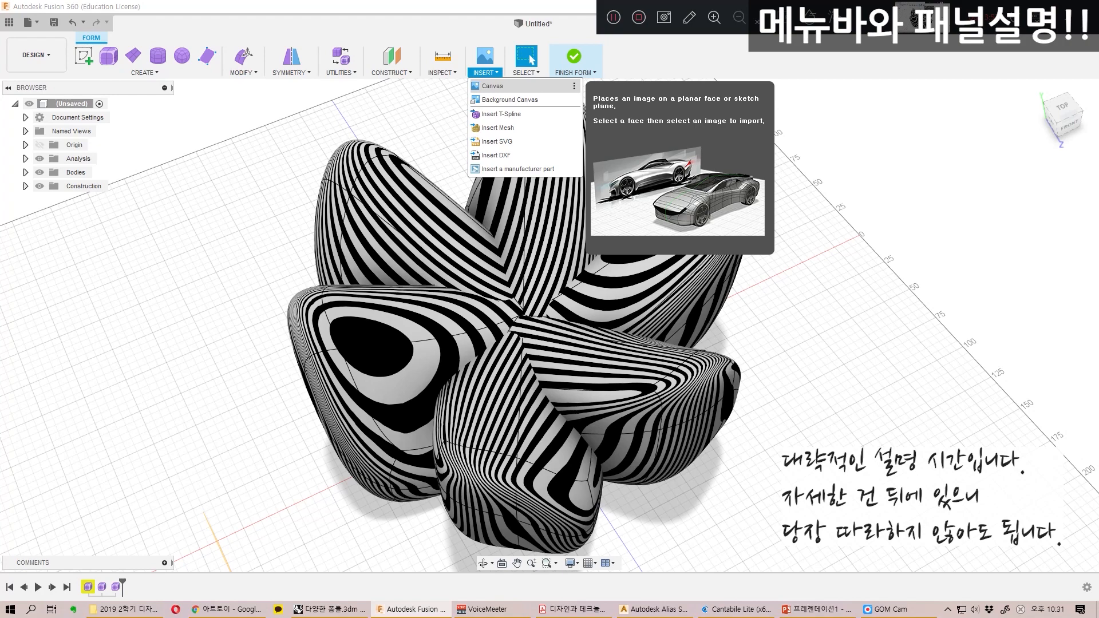
{"action": "left_click", "coordinate": [493, 86]}
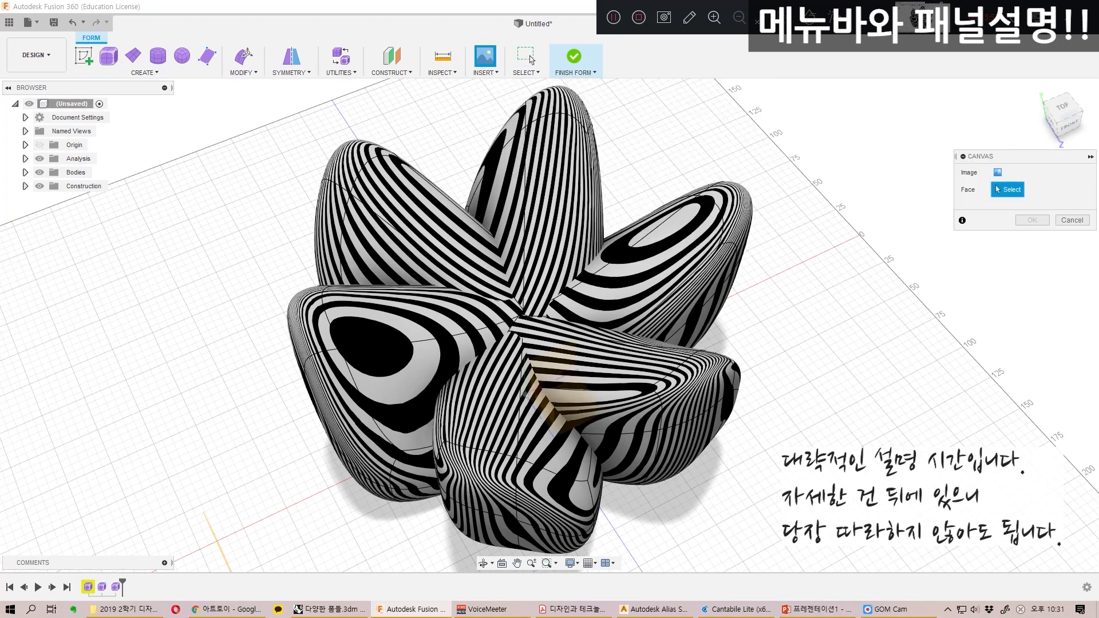
{"action": "left_click", "coordinate": [996, 171]}
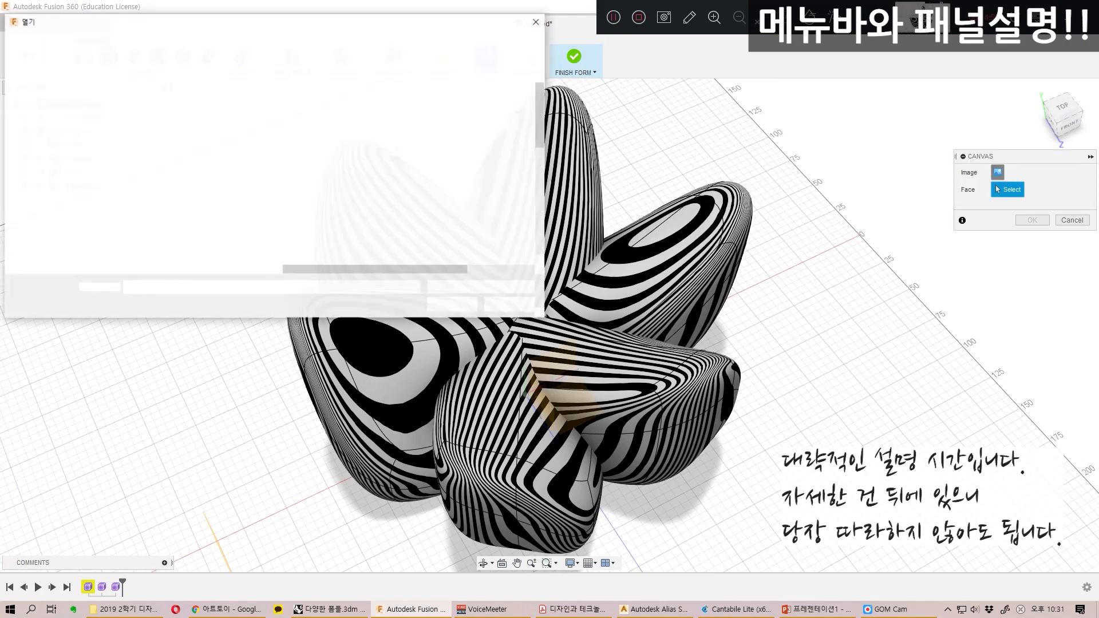
{"action": "left_click", "coordinate": [44, 180]}
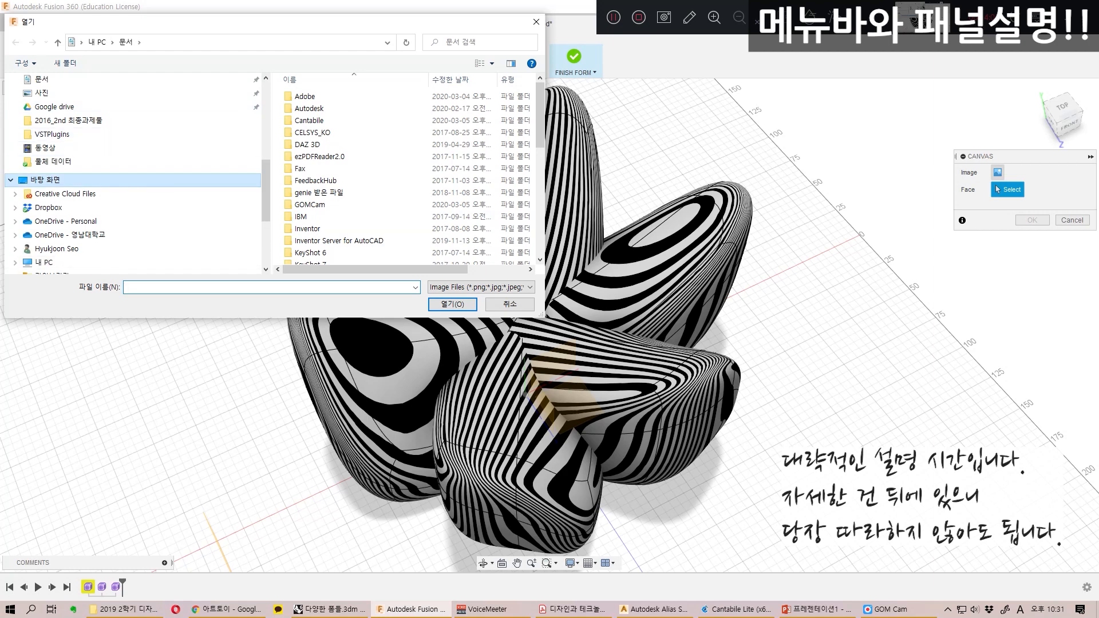
{"action": "scroll", "coordinate": [410, 172], "scroll_direction": "down", "scroll_amount": 5}
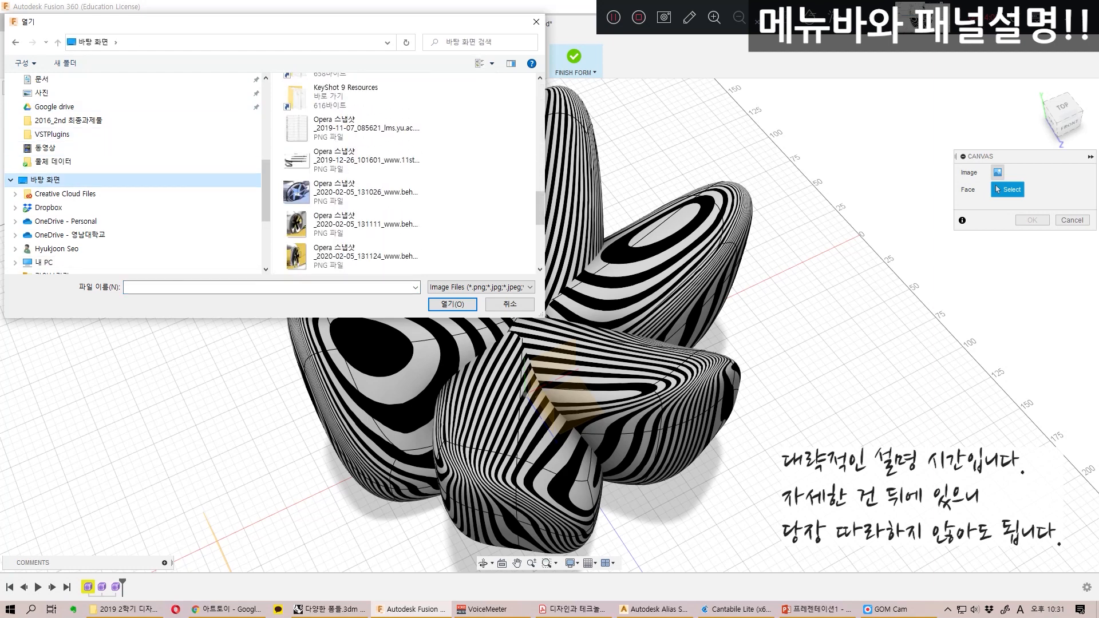
{"action": "double_click", "coordinate": [355, 193]}
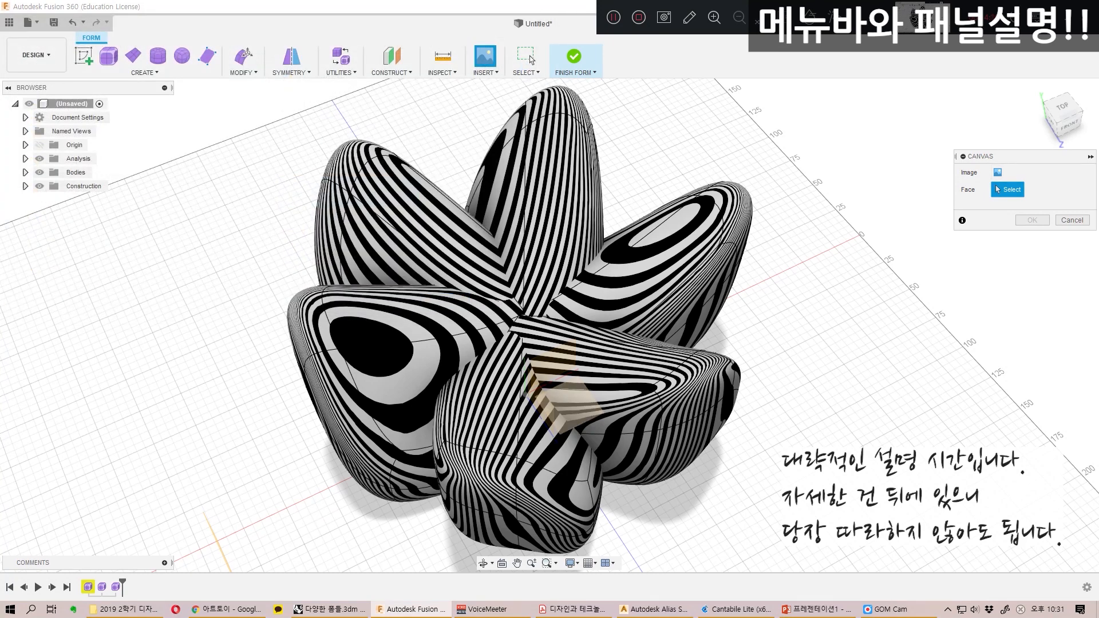
{"action": "left_click", "coordinate": [546, 378]}
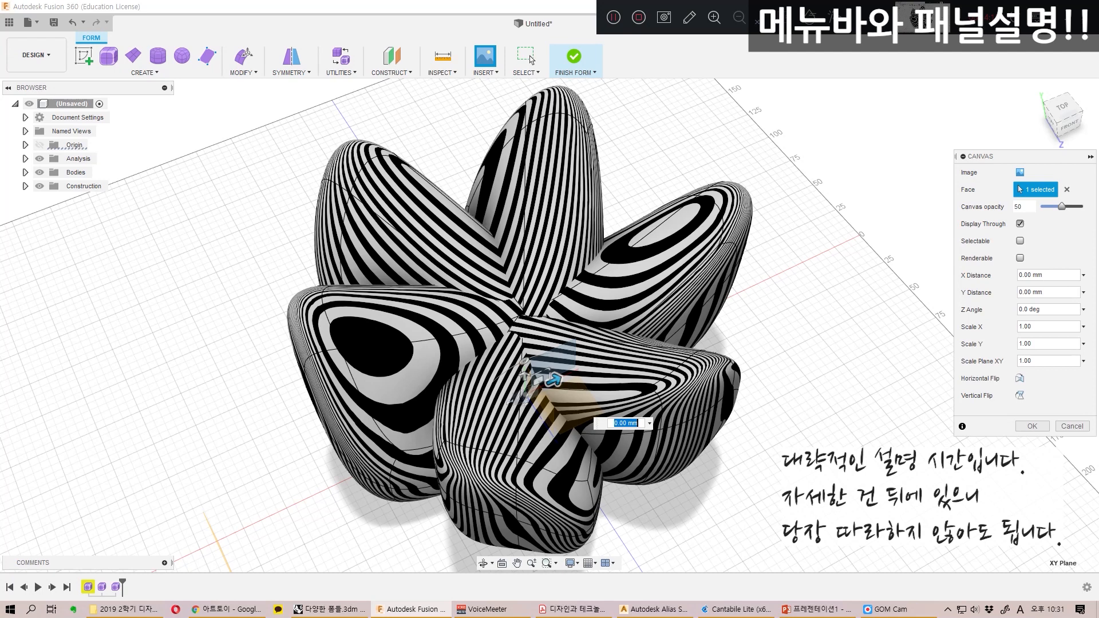
{"action": "left_click_drag", "start_coordinate": [538, 382], "coordinate": [232, 442]}
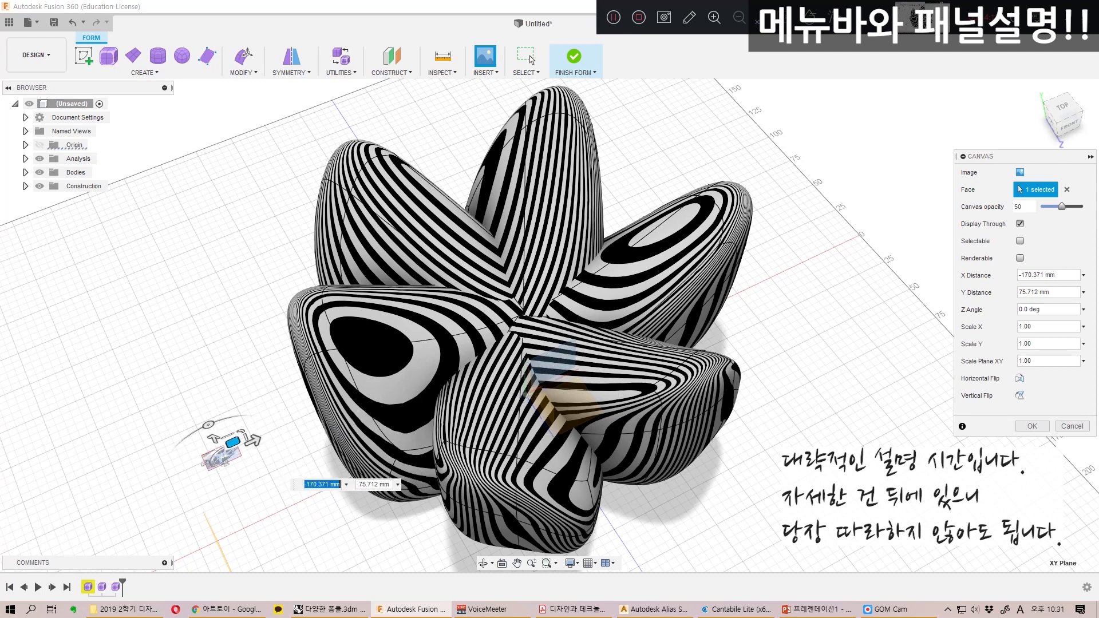
{"action": "key", "text": "Return"}
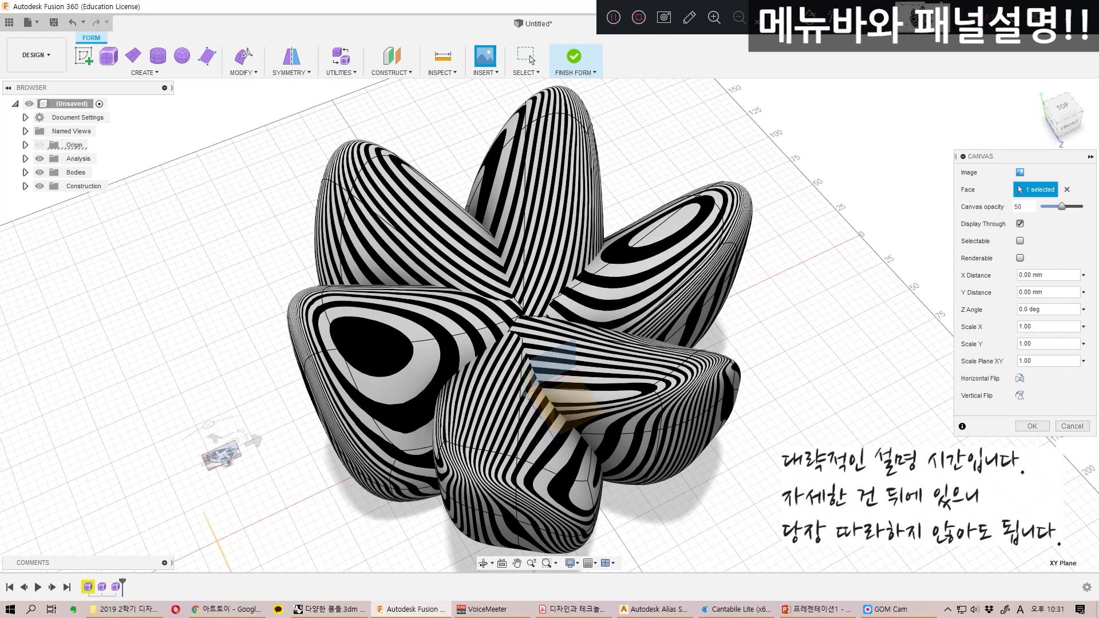
Step: Shift the canvas 9.25 mm in X, set its opacity to 70, and stretch it along X
{"action": "middle_click_drag", "start_coordinate": [262, 488], "coordinate": [556, 322]}
{"action": "scroll", "coordinate": [556, 322], "scroll_direction": "up", "scroll_amount": 3}
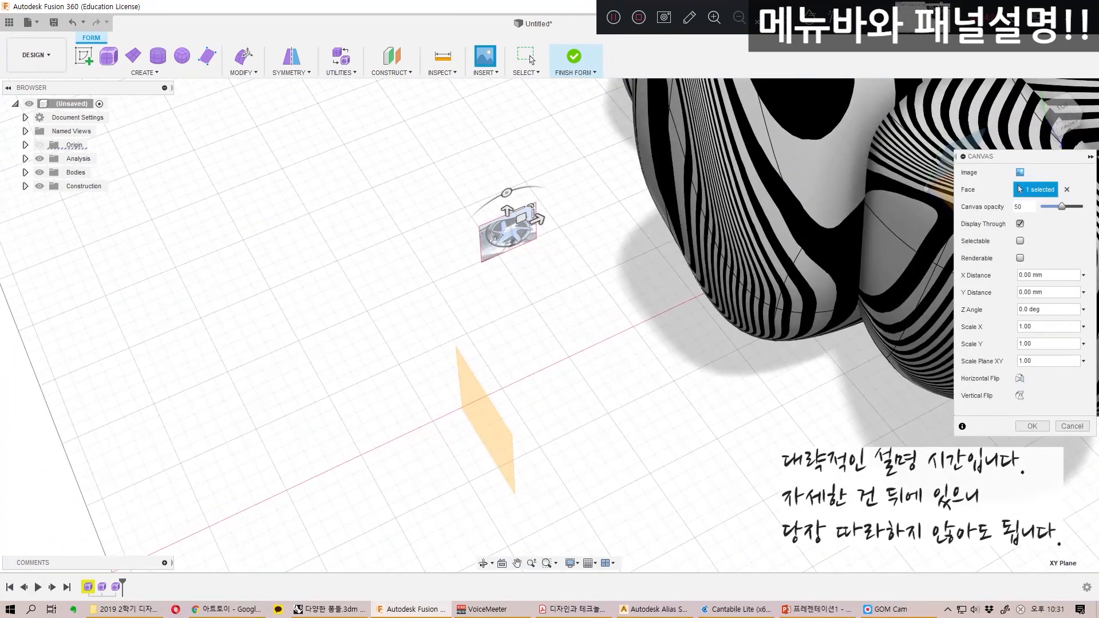
{"action": "left_click_drag", "start_coordinate": [537, 219], "coordinate": [567, 207]}
{"action": "left_click_drag", "start_coordinate": [1062, 206], "coordinate": [1070, 206]}
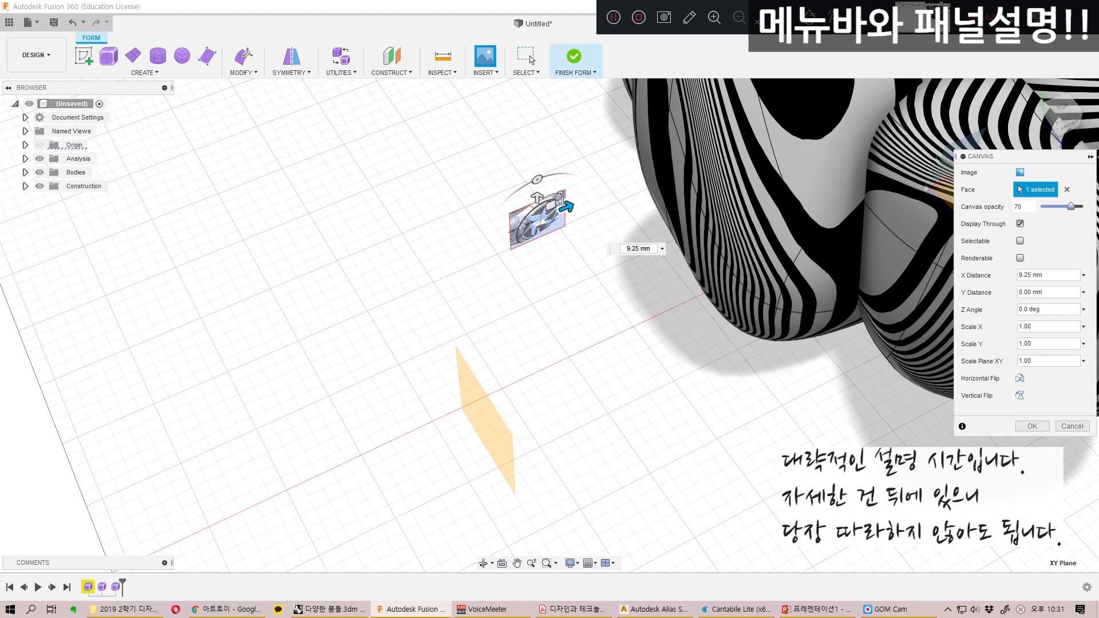
{"action": "left_click", "coordinate": [1030, 326]}
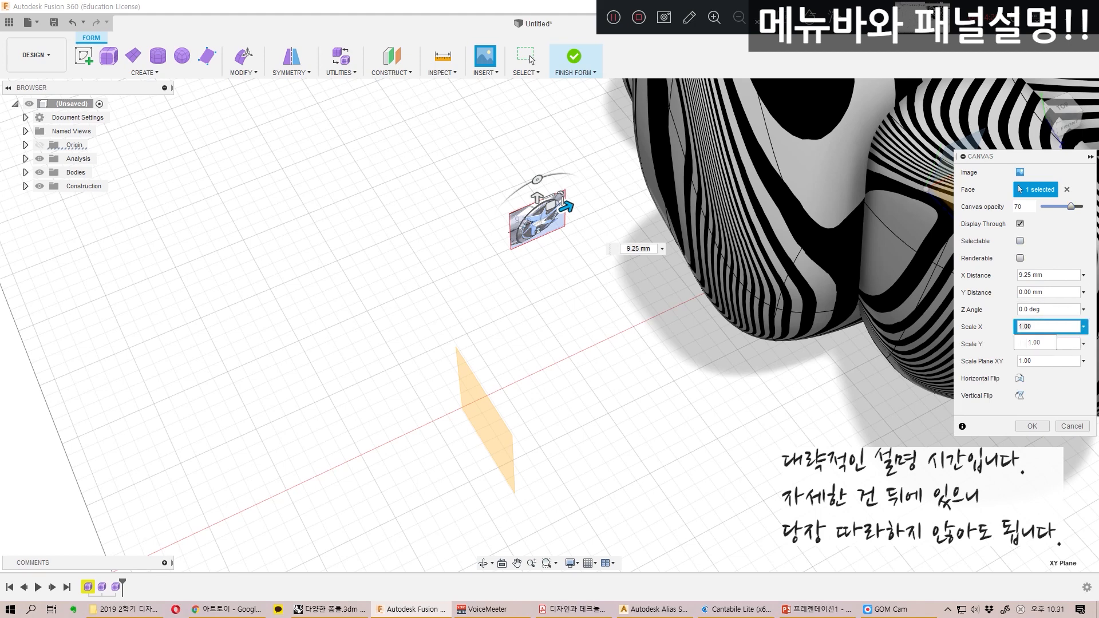
{"action": "left_click", "coordinate": [1024, 327]}
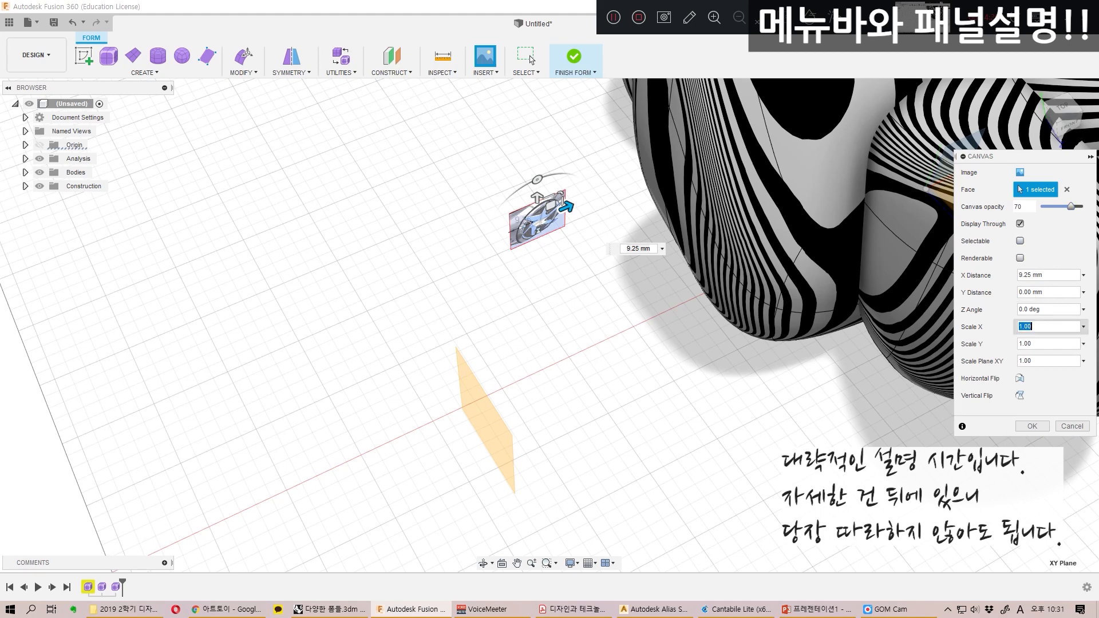
{"action": "key", "text": "Return"}
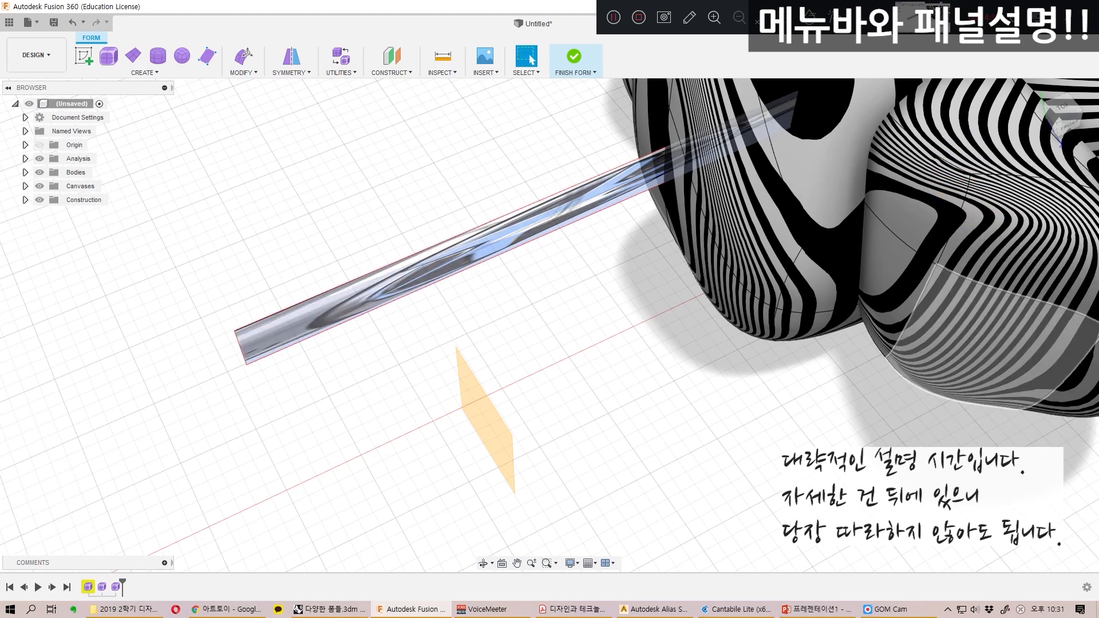
Step: Try to place another canvas on the offset construction plane, and cancel it
{"action": "scroll", "coordinate": [532, 267], "scroll_direction": "up", "scroll_amount": 1}
{"action": "scroll", "coordinate": [533, 266], "scroll_direction": "down", "scroll_amount": 1}
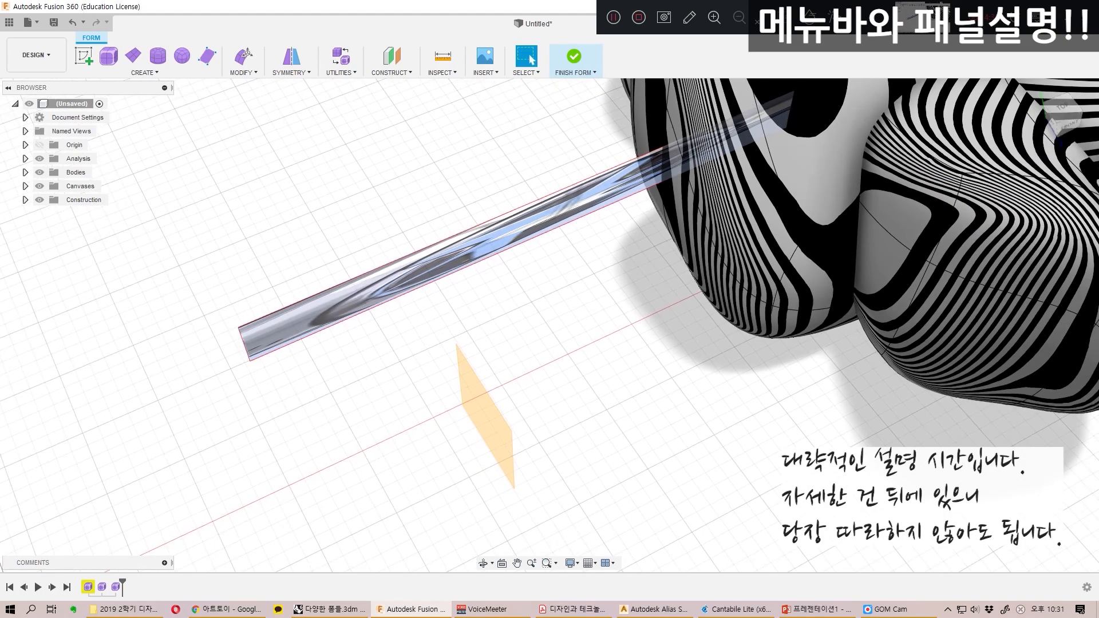
{"action": "scroll", "coordinate": [641, 220], "scroll_direction": "up", "scroll_amount": 1}
{"action": "scroll", "coordinate": [641, 221], "scroll_direction": "down", "scroll_amount": 4}
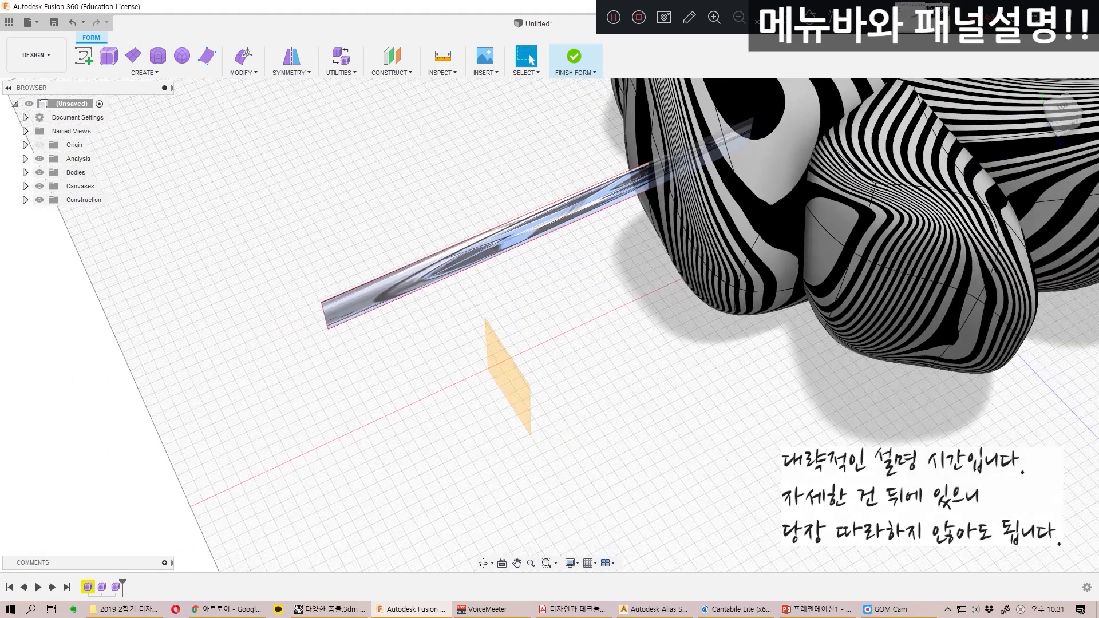
{"action": "middle_click_drag", "start_coordinate": [641, 220], "coordinate": [509, 241]}
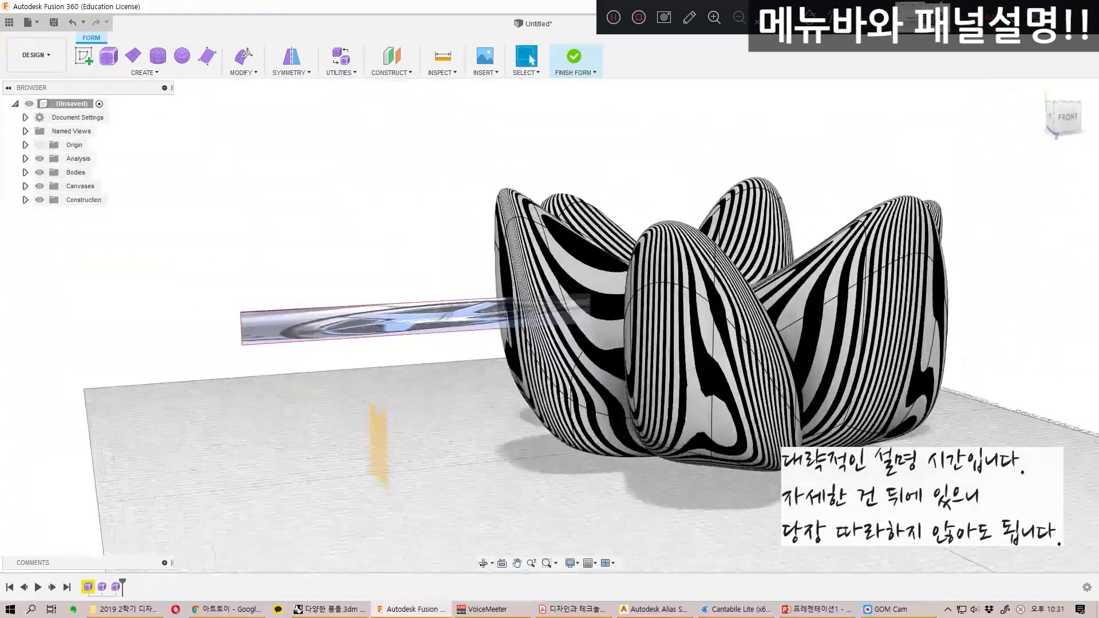
{"action": "left_click", "coordinate": [525, 72]}
{"action": "mouse_move", "coordinate": [485, 72]}
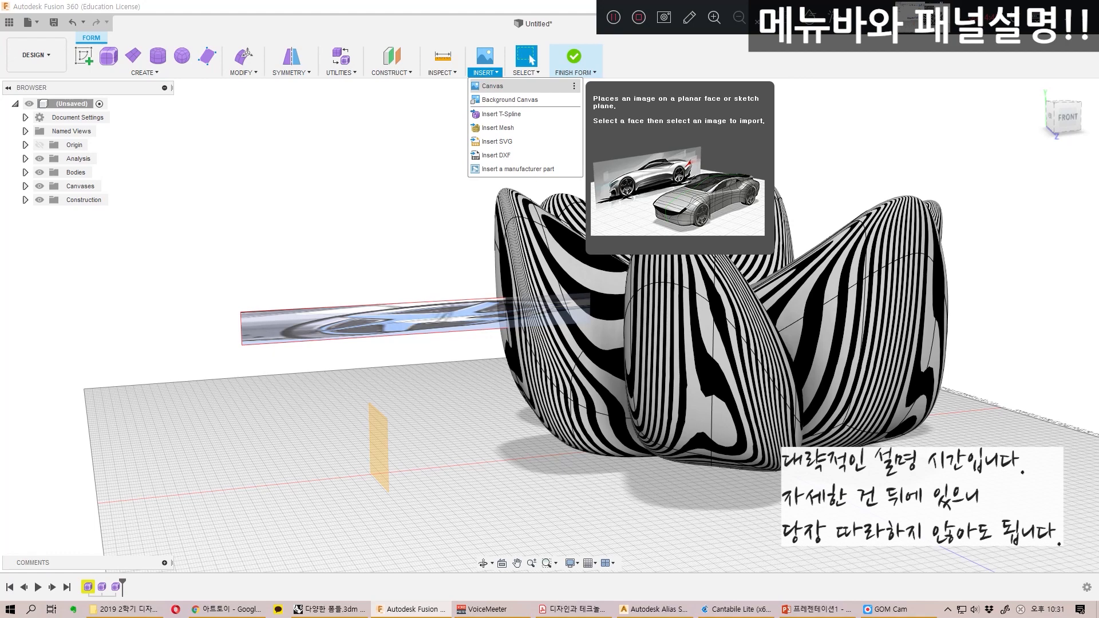
{"action": "left_click", "coordinate": [493, 86]}
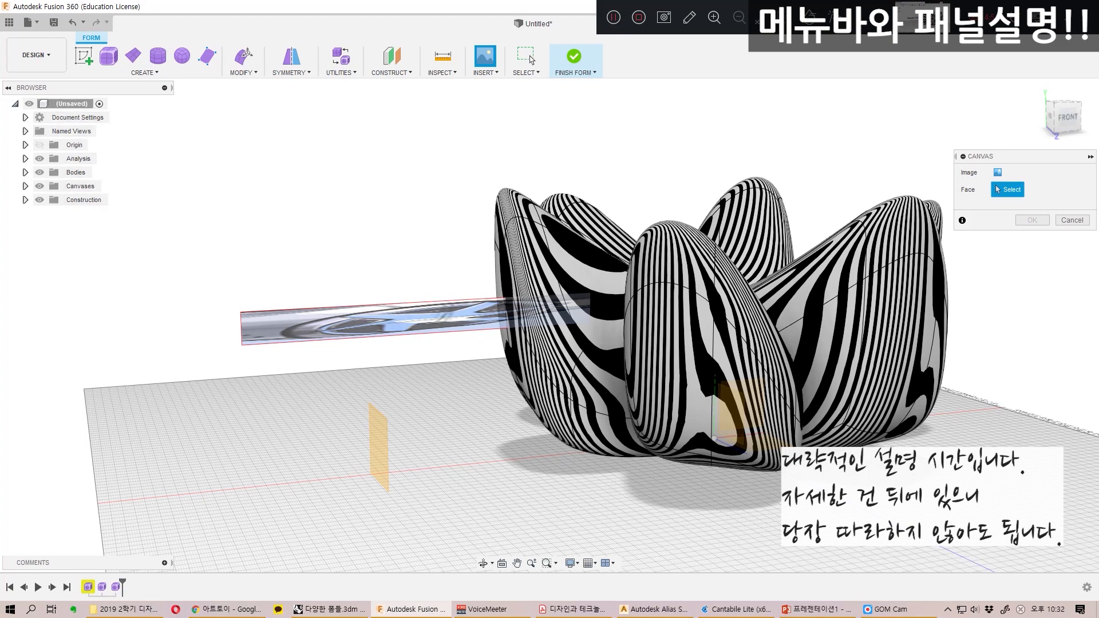
{"action": "left_click", "coordinate": [25, 186]}
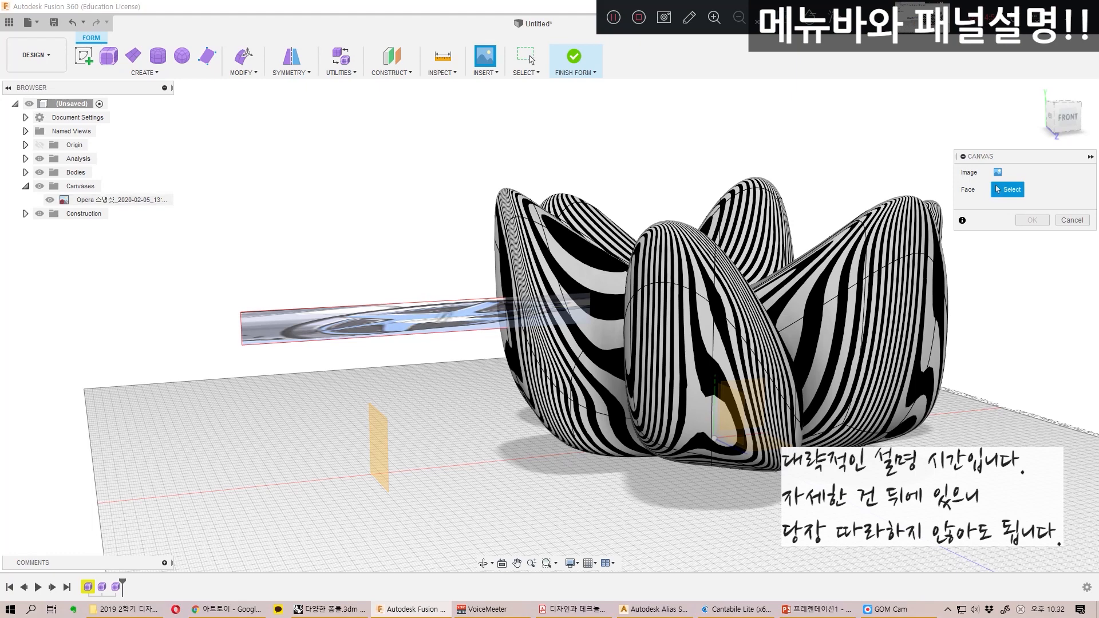
{"action": "left_click", "coordinate": [378, 446]}
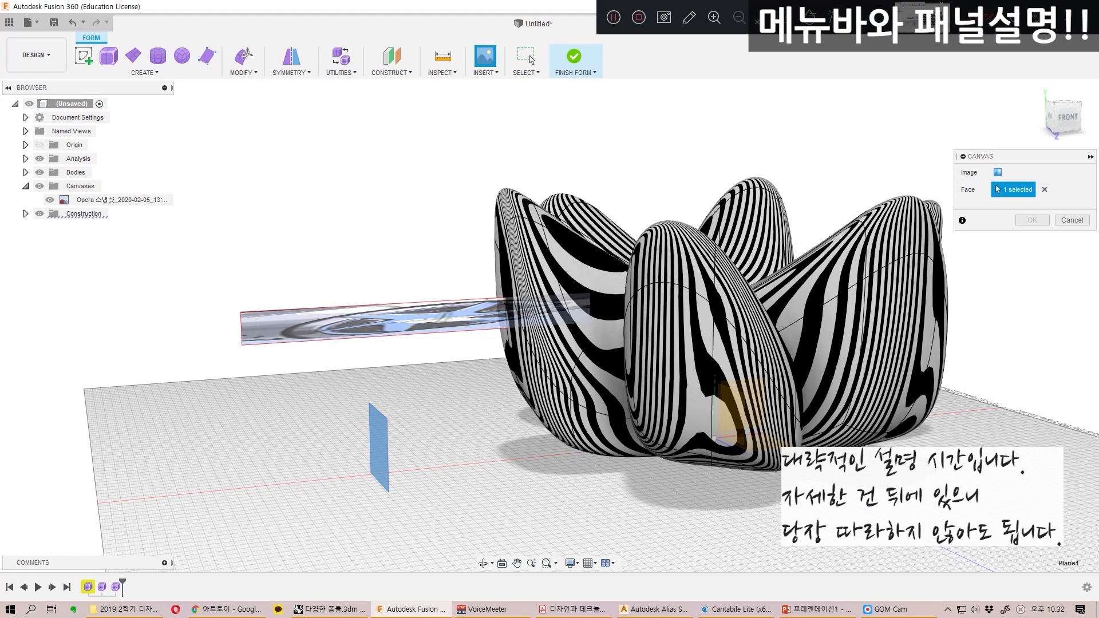
{"action": "left_click", "coordinate": [1071, 220]}
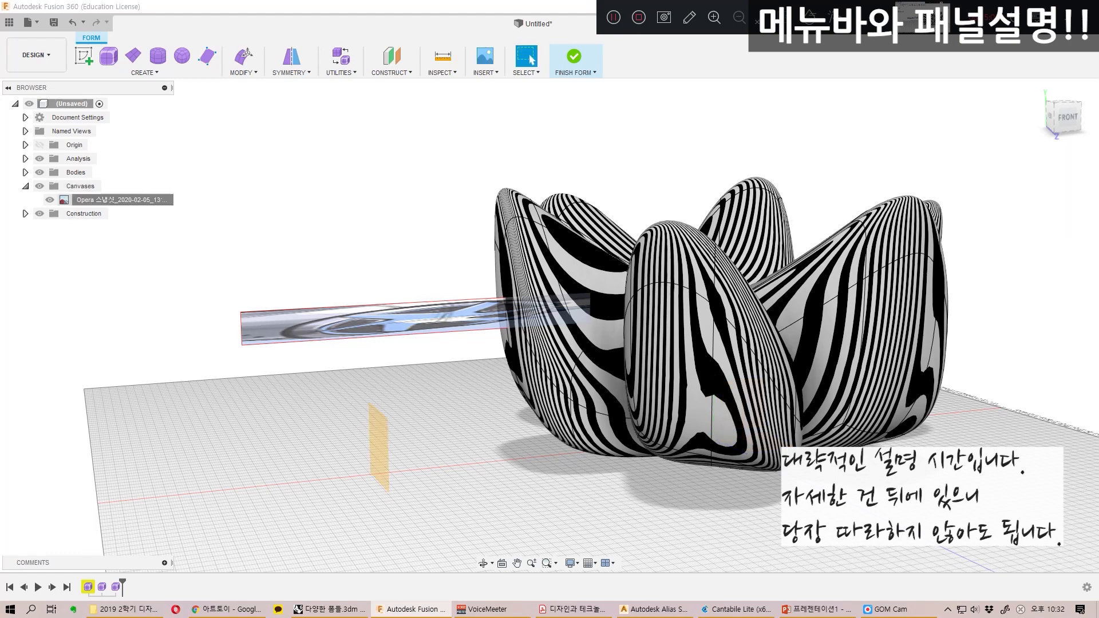
Step: Toggle the visibility of the Canvases folder and delete the inserted wheel image
{"action": "double_click", "coordinate": [121, 199]}
{"action": "left_click", "coordinate": [80, 186]}
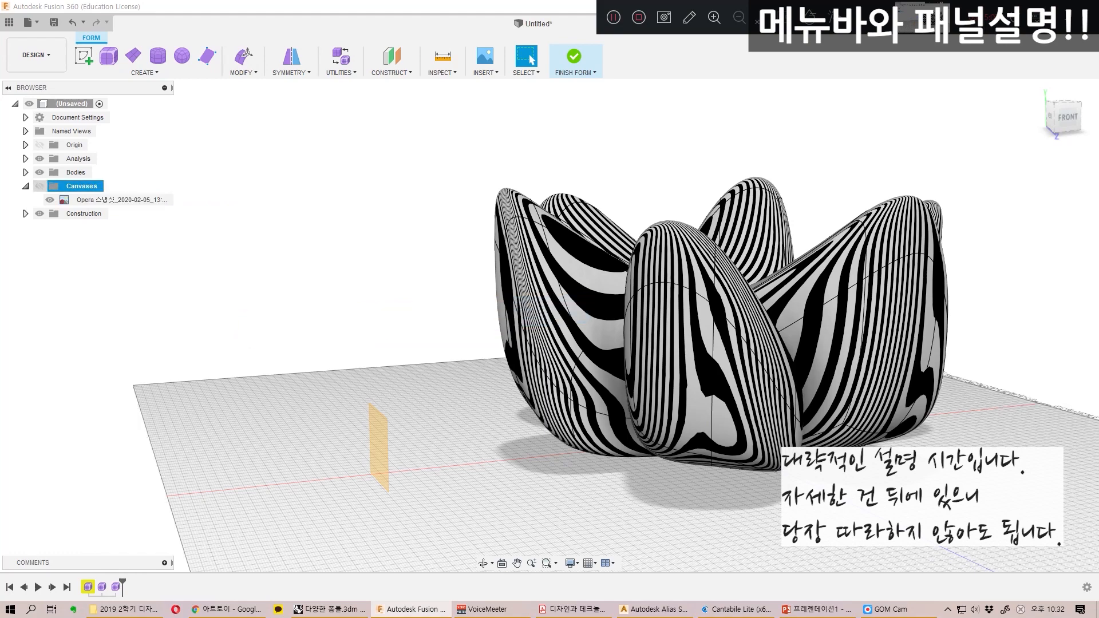
{"action": "key", "text": "v"}
{"action": "key", "text": "v"}
{"action": "left_click", "coordinate": [26, 186]}
{"action": "left_click", "coordinate": [25, 186]}
{"action": "key", "text": "v"}
{"action": "key", "text": "v"}
{"action": "left_click", "coordinate": [115, 200]}
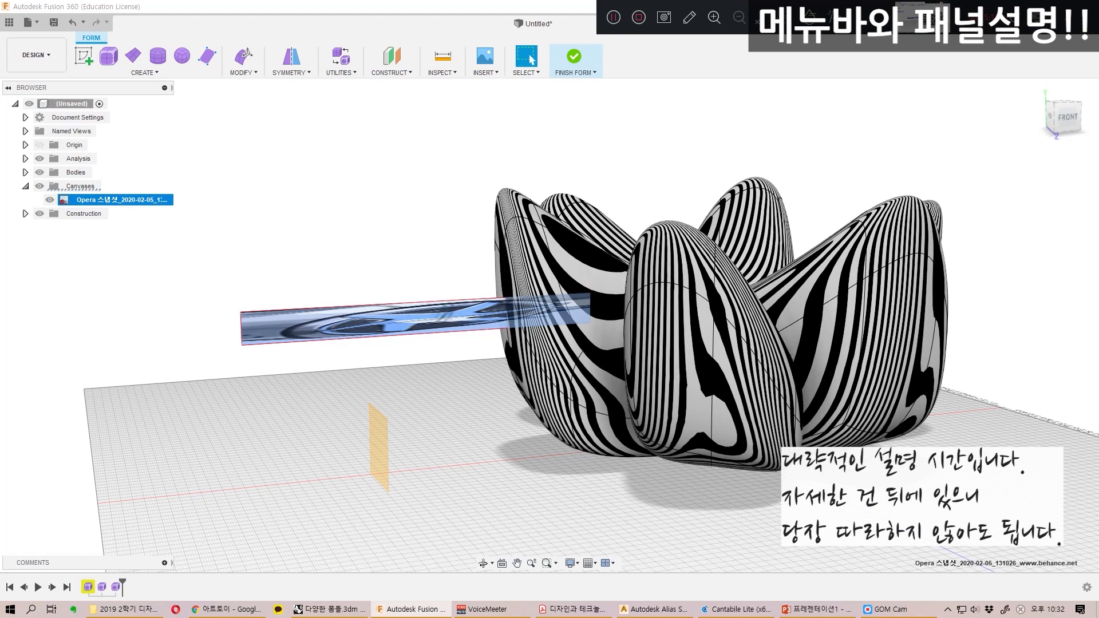
{"action": "key", "text": "Delete"}
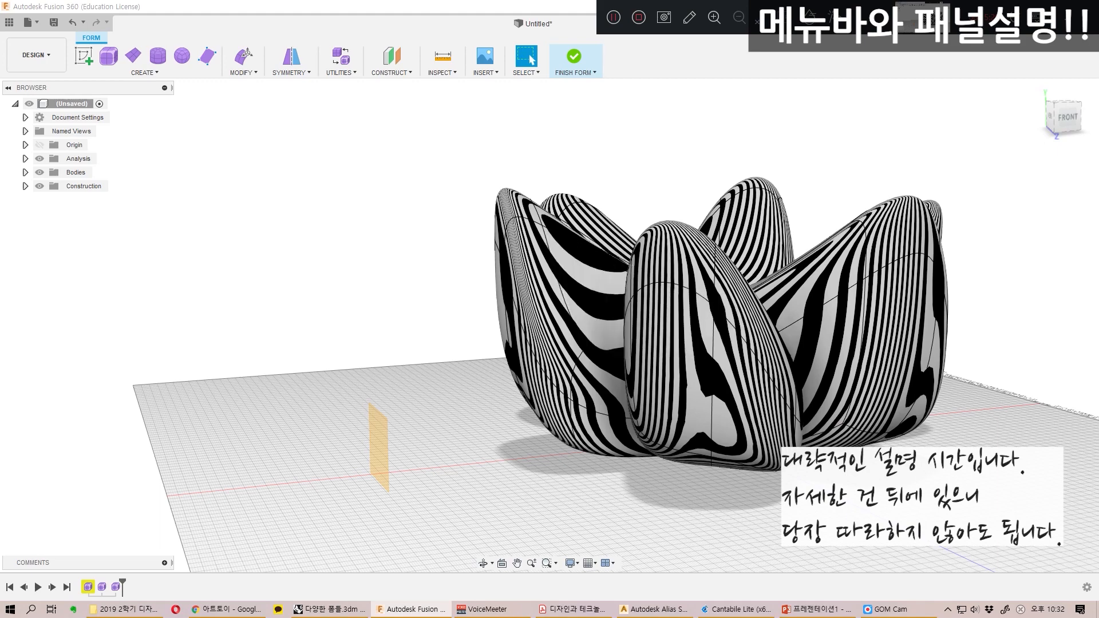
Step: Delete the offset construction plane from the Construction folder
{"action": "left_click", "coordinate": [75, 172]}
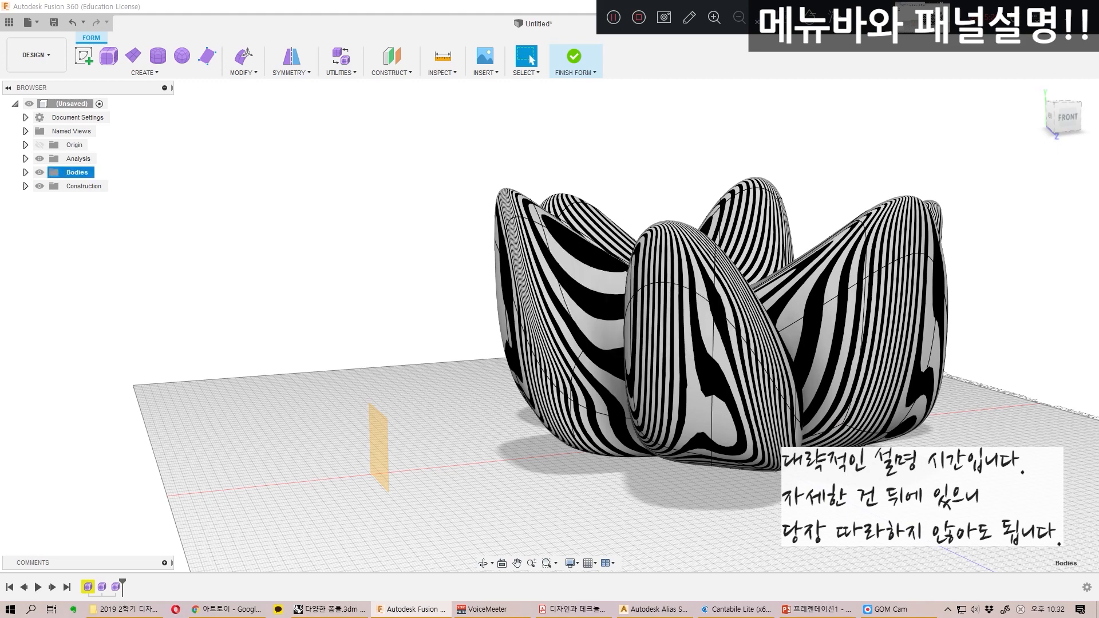
{"action": "left_click", "coordinate": [83, 186]}
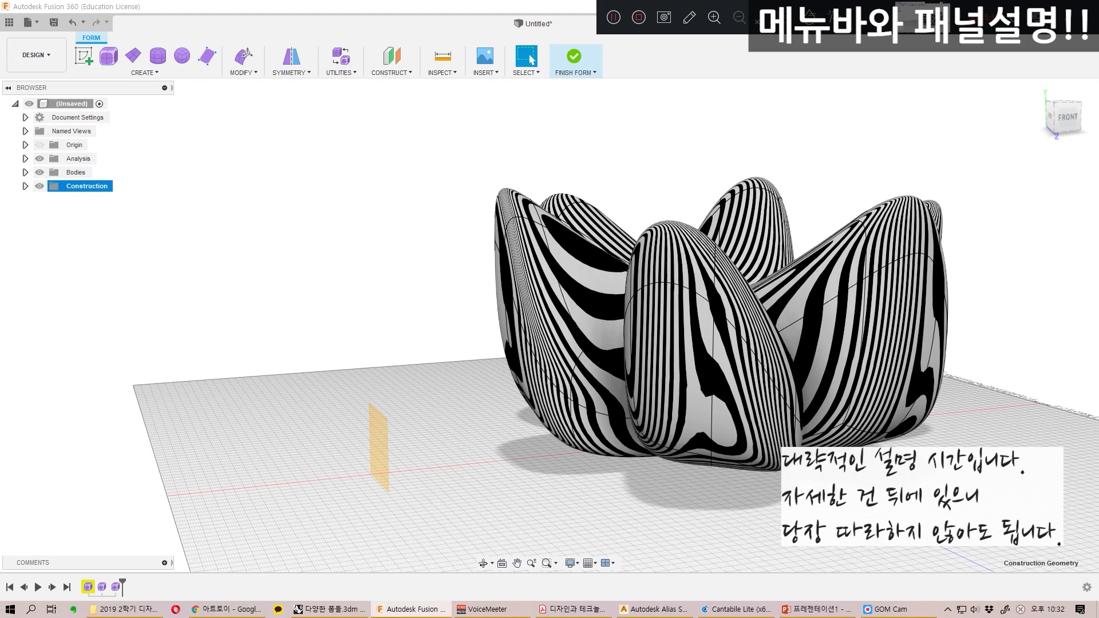
{"action": "left_click", "coordinate": [25, 186]}
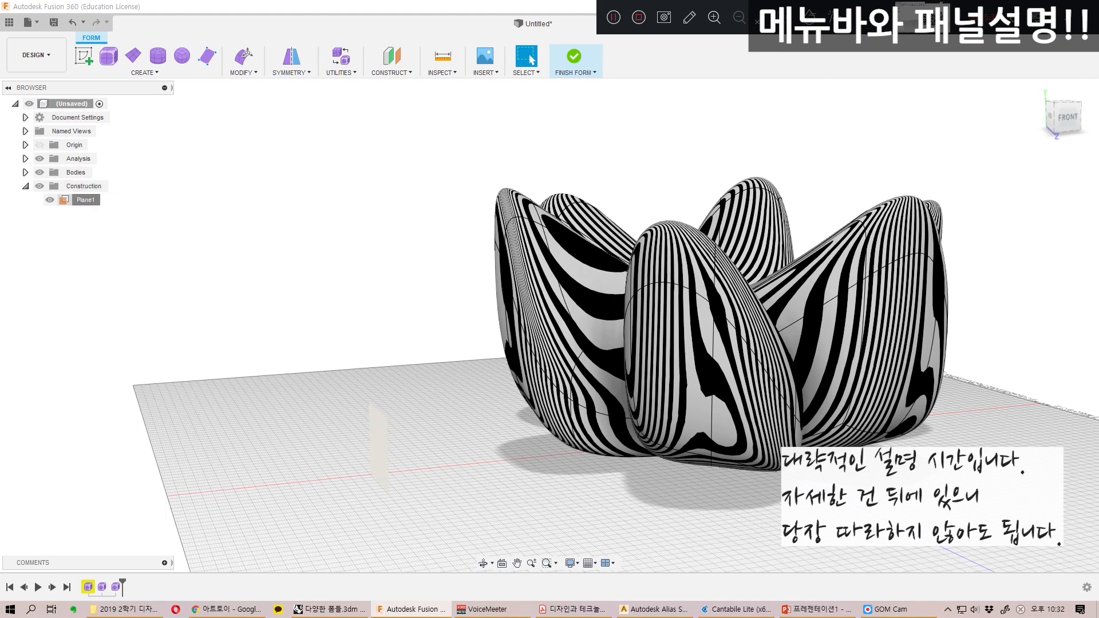
{"action": "key", "text": "Delete"}
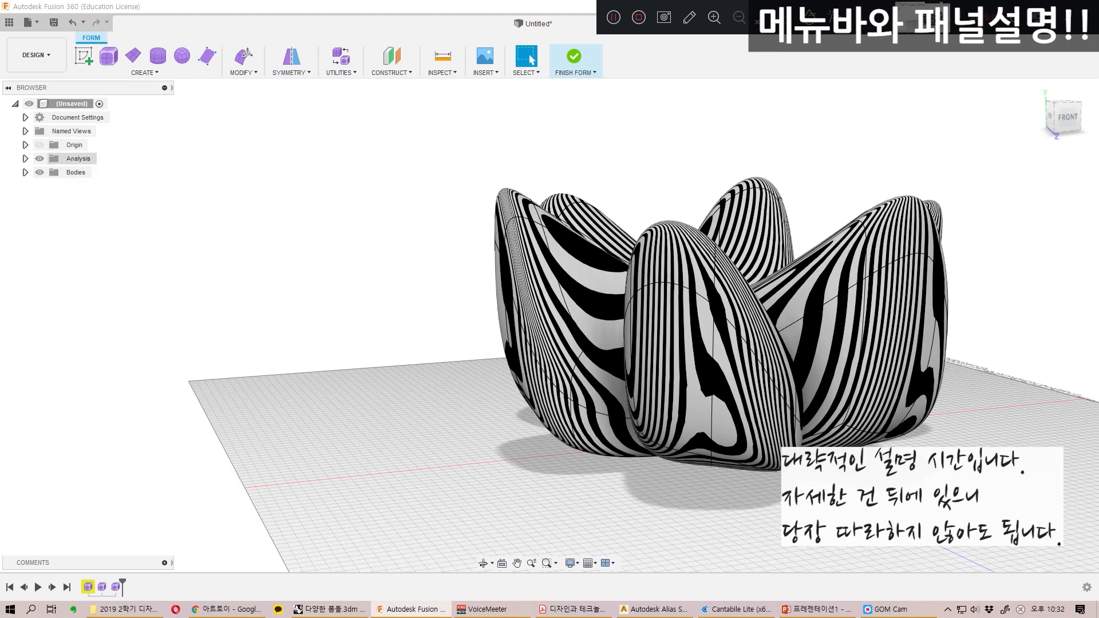
Step: Toggle the visibility of the flower's Zebra Analysis and delete the analysis
{"action": "left_click", "coordinate": [25, 158]}
{"action": "left_click", "coordinate": [80, 171]}
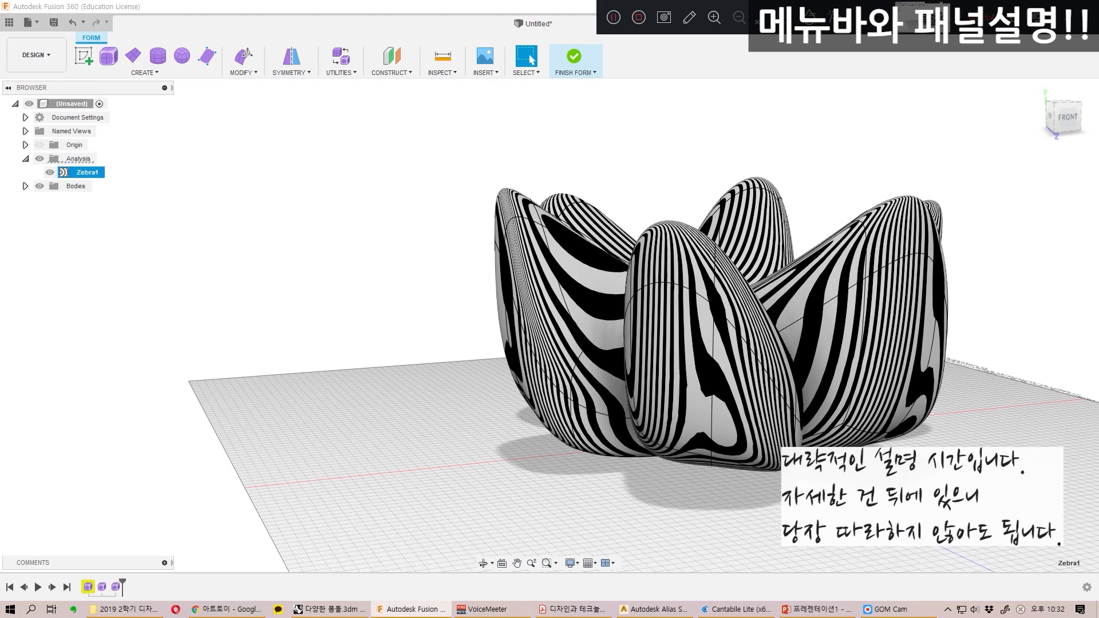
{"action": "left_click", "coordinate": [50, 171]}
{"action": "left_click", "coordinate": [50, 172]}
{"action": "double_click", "coordinate": [64, 172]}
{"action": "key", "text": "Escape"}
{"action": "key", "text": "Delete"}
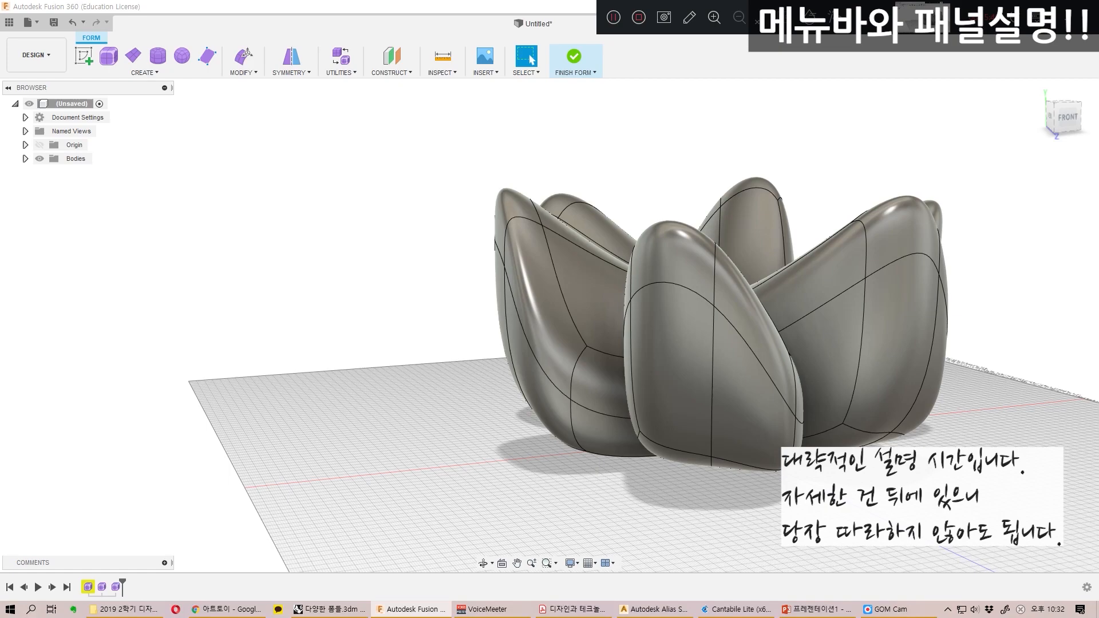
Step: Expand the Bodies folder and hide the flower body, Body4
{"action": "middle_click_drag", "start_coordinate": [518, 321], "coordinate": [618, 355], "text": "shift"}
{"action": "middle_click_drag", "start_coordinate": [618, 355], "coordinate": [421, 263]}
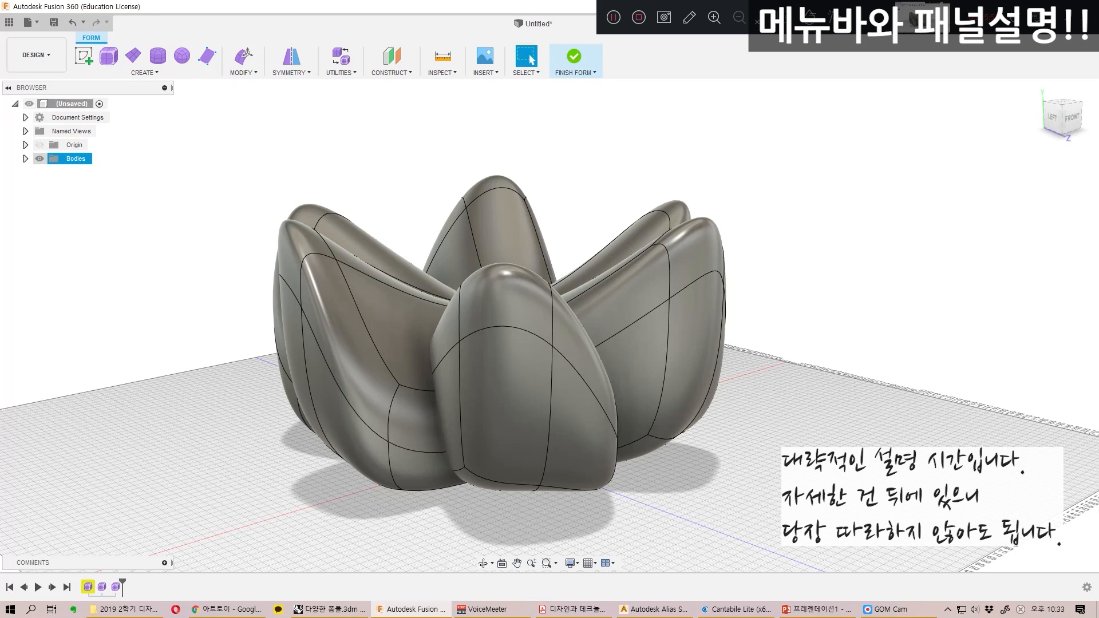
{"action": "left_click", "coordinate": [25, 158]}
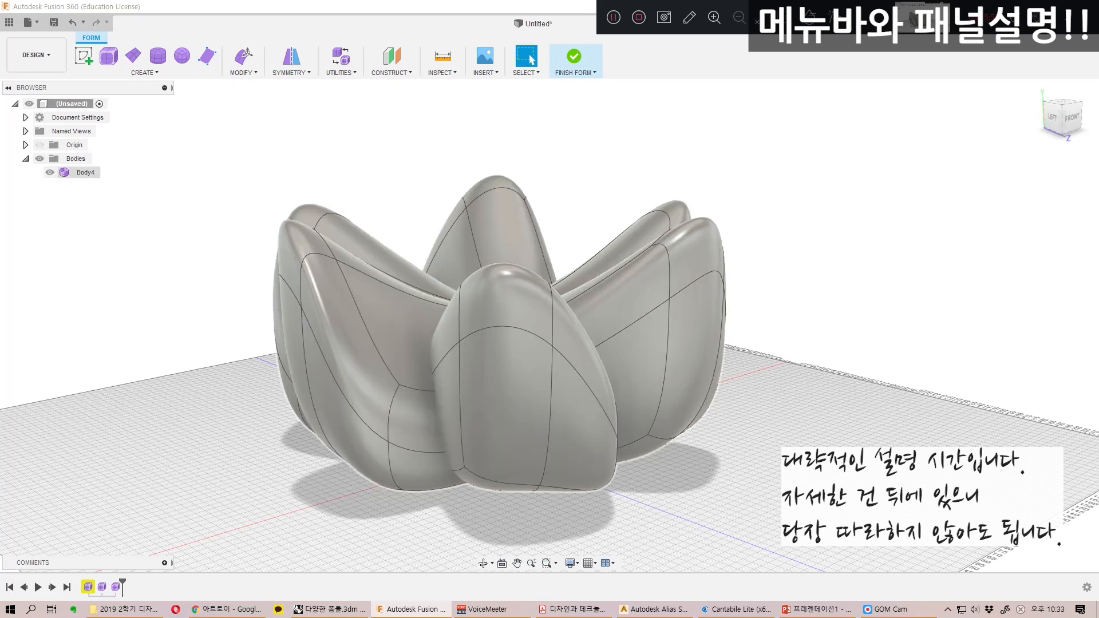
{"action": "left_click", "coordinate": [49, 172]}
{"action": "left_click", "coordinate": [50, 173]}
{"action": "left_click", "coordinate": [50, 172]}
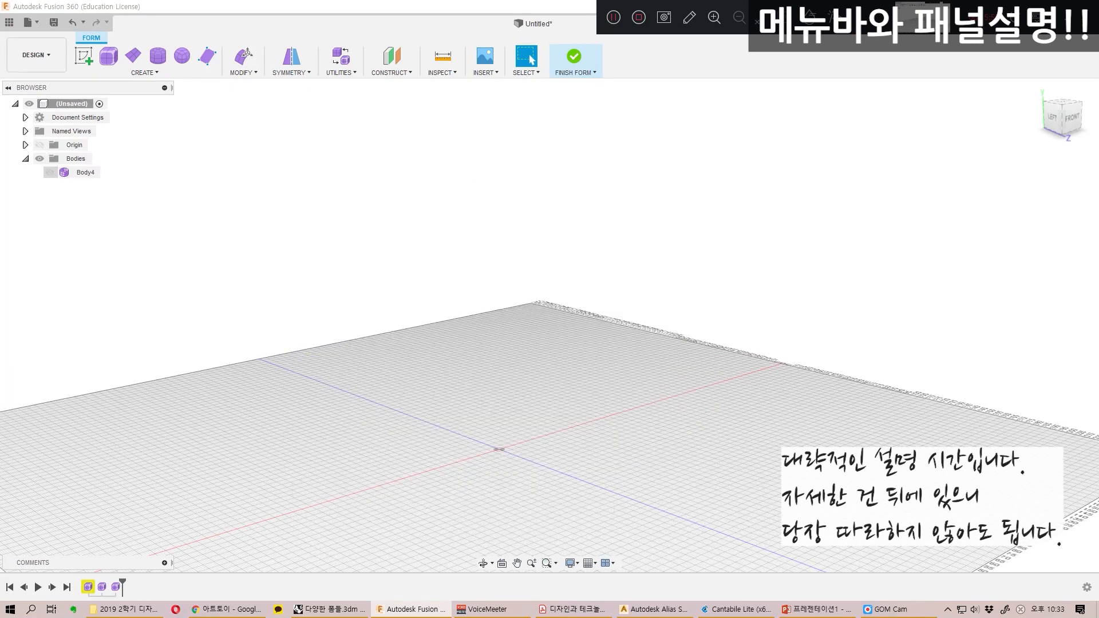
Step: Create a center-type box form on the ground plane away from the origin, about 102 × 105 × 51 mm
{"action": "left_click", "coordinate": [109, 56]}
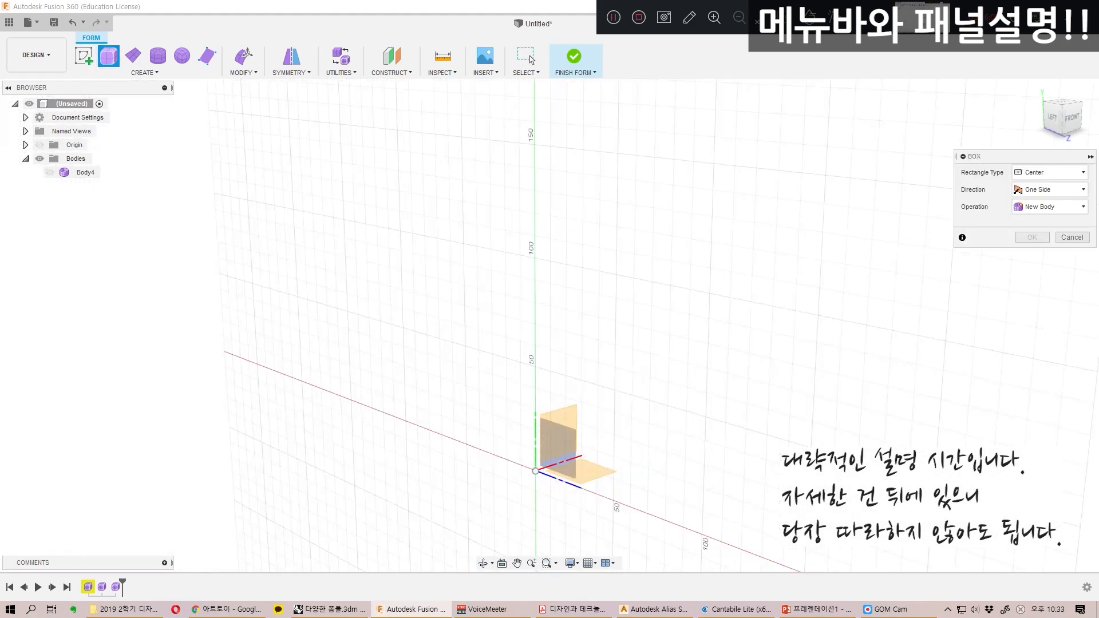
{"action": "left_click", "coordinate": [602, 469]}
{"action": "left_click", "coordinate": [209, 478]}
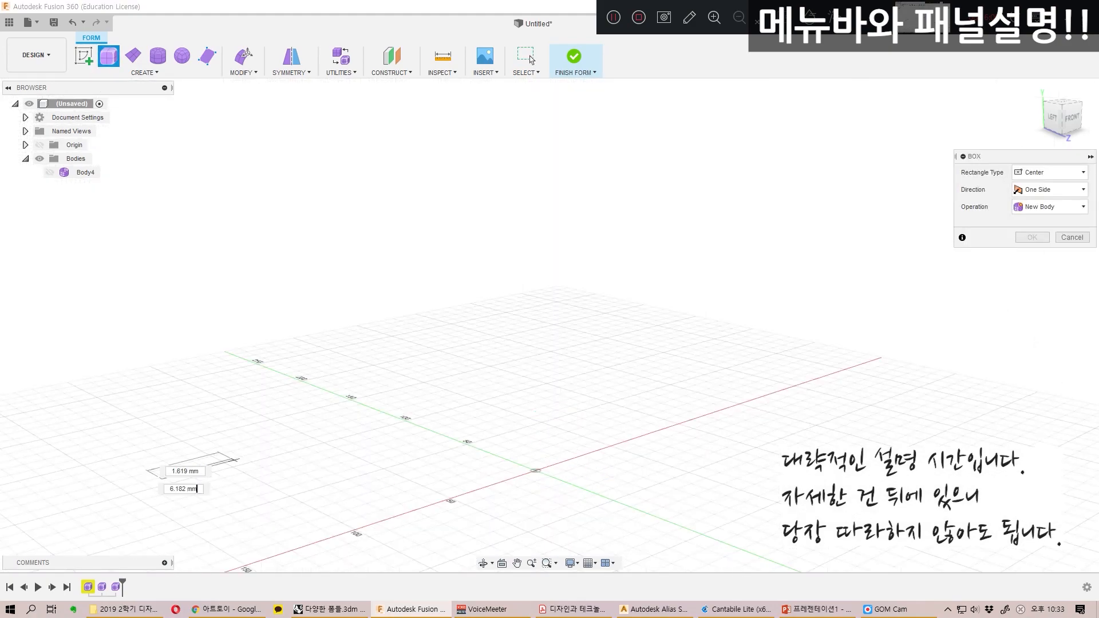
{"action": "left_click", "coordinate": [389, 543]}
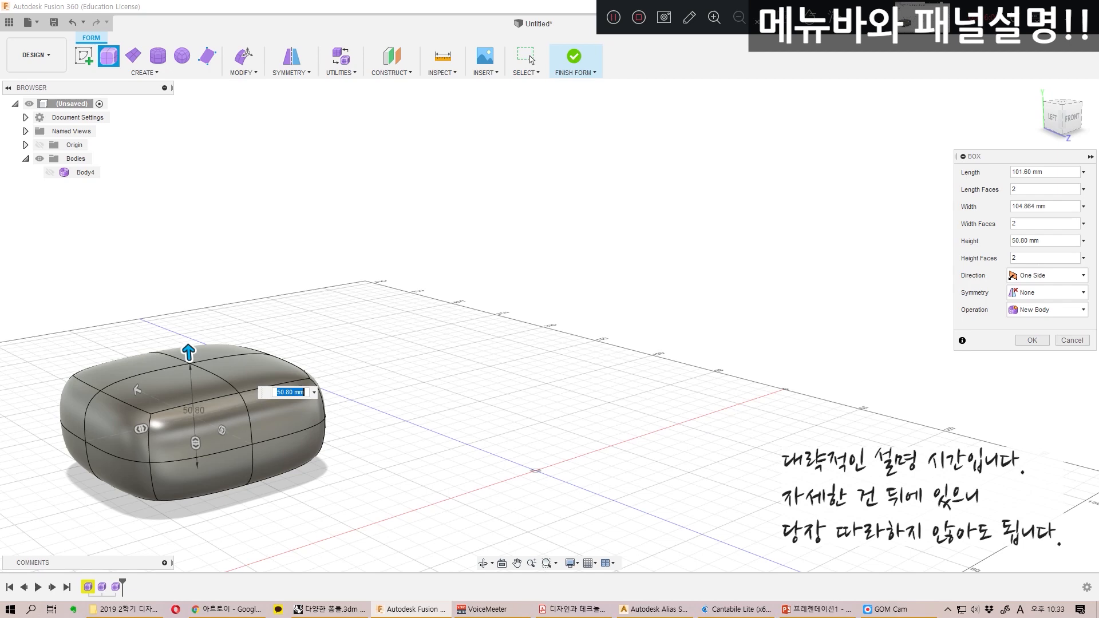
{"action": "key", "text": "Return"}
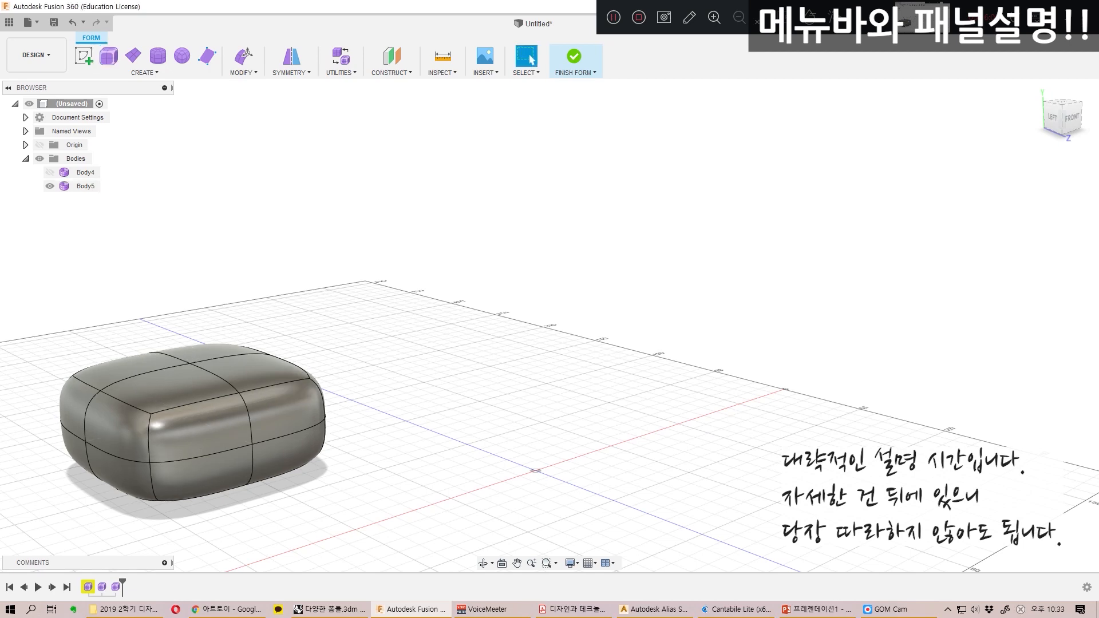
Step: Highlight the box and the hidden flower through the Bodies folder and examine where each body sits
{"action": "left_click", "coordinate": [84, 186]}
{"action": "left_click", "coordinate": [76, 159]}
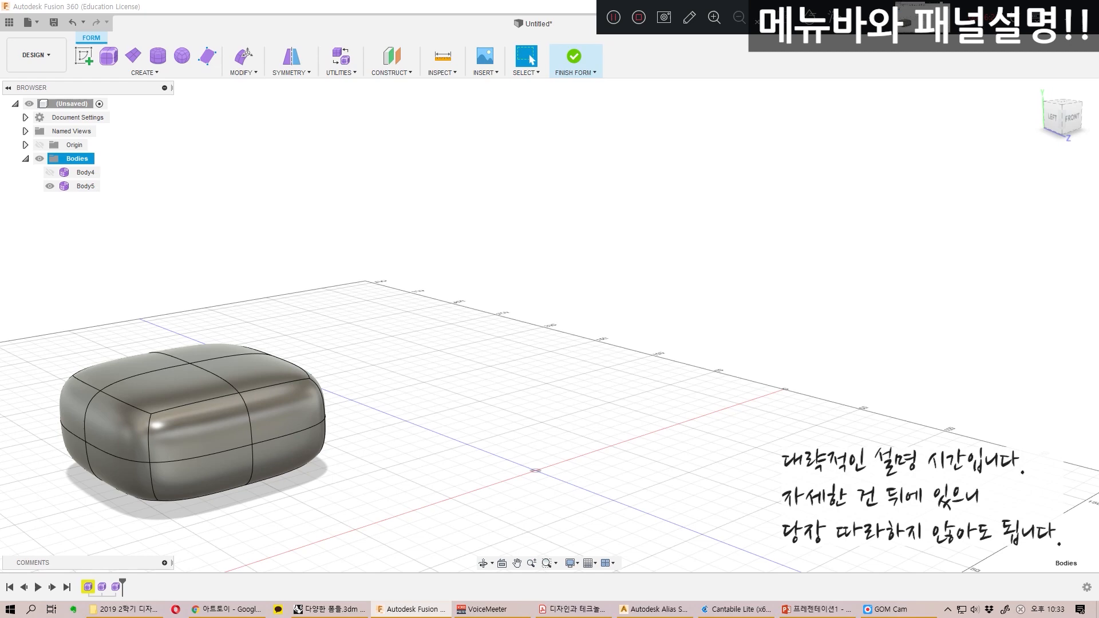
{"action": "left_click", "coordinate": [85, 186]}
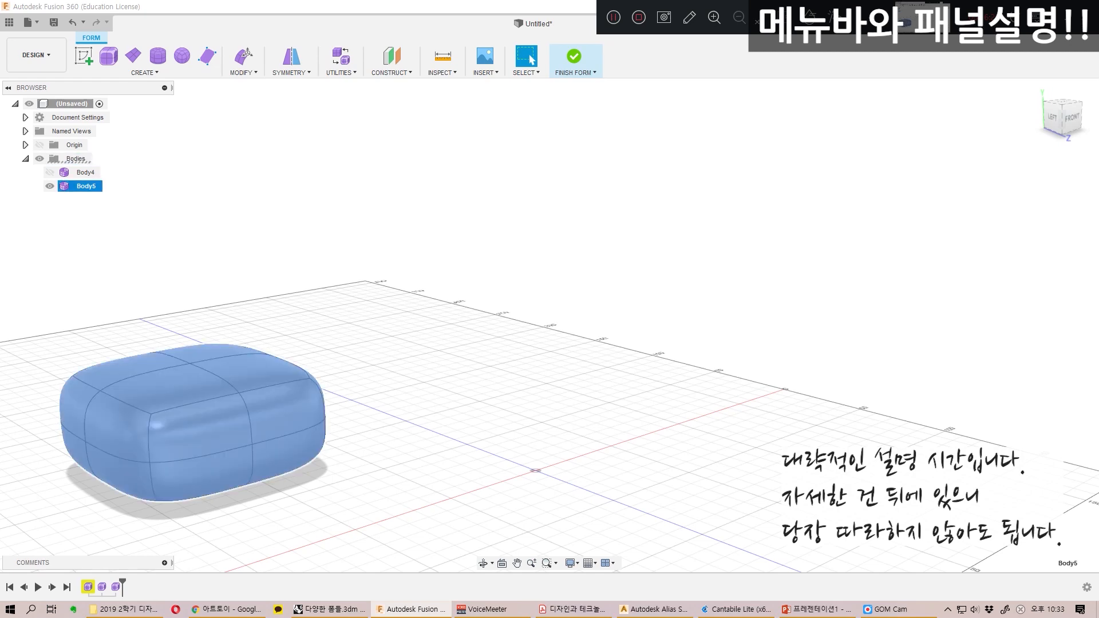
{"action": "left_click", "coordinate": [85, 173]}
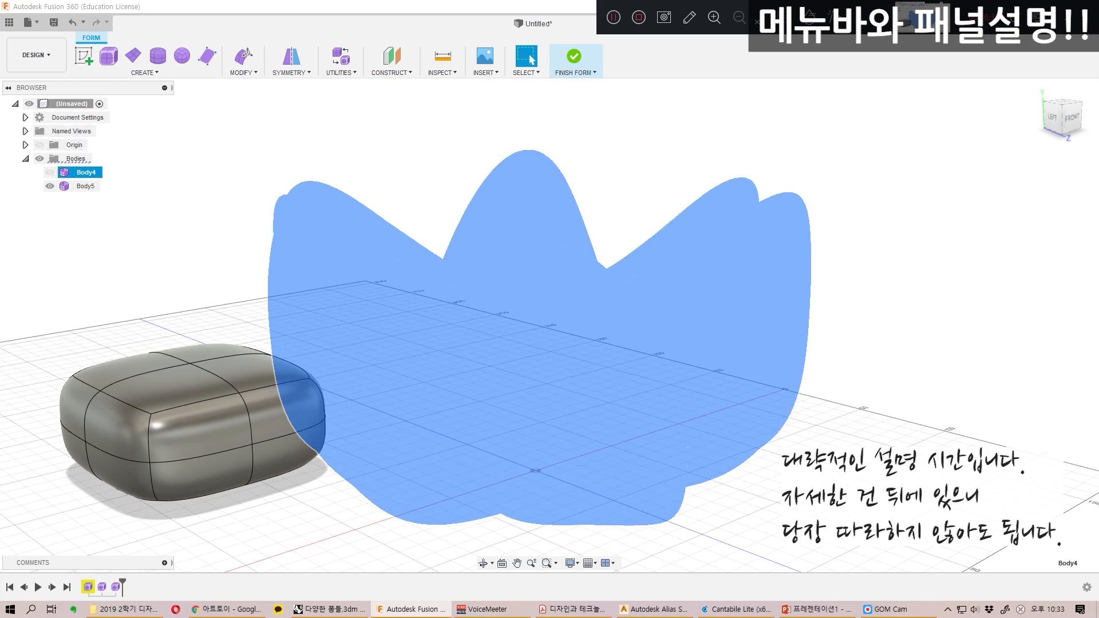
{"action": "middle_click_drag", "start_coordinate": [550, 286], "coordinate": [550, 372], "text": "shift"}
{"action": "scroll", "coordinate": [550, 309], "scroll_direction": "down", "scroll_amount": 3}
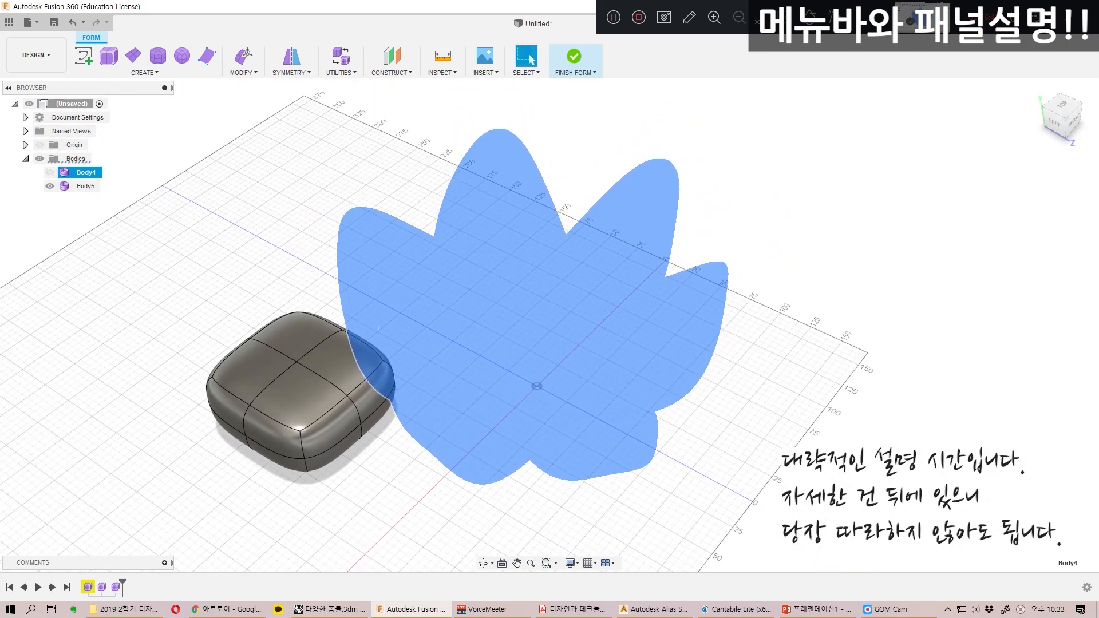
{"action": "middle_click_drag", "start_coordinate": [549, 343], "coordinate": [549, 295], "text": "shift"}
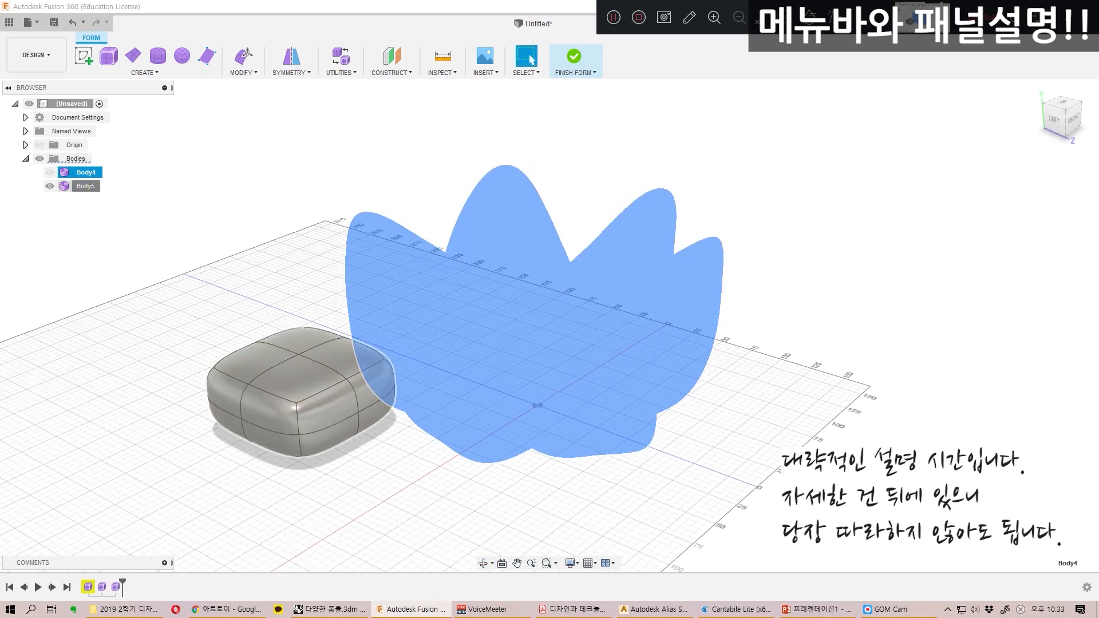
{"action": "middle_click_drag", "start_coordinate": [381, 303], "coordinate": [413, 289]}
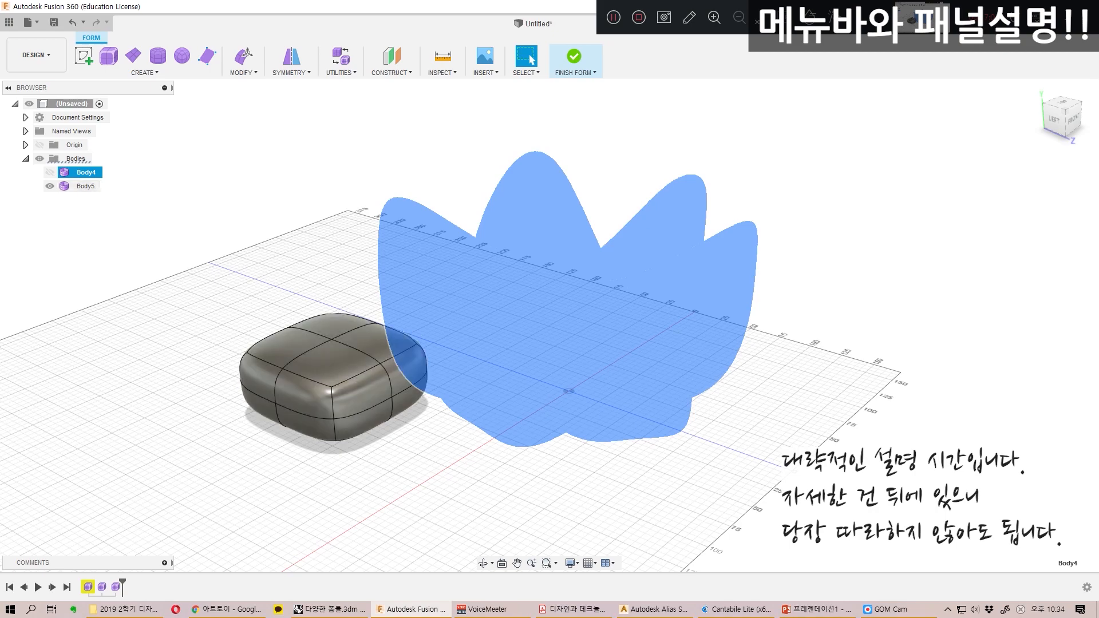
{"action": "middle_click_drag", "start_coordinate": [544, 275], "coordinate": [544, 378], "text": "shift"}
{"action": "scroll", "coordinate": [544, 331], "scroll_direction": "up", "scroll_amount": 3}
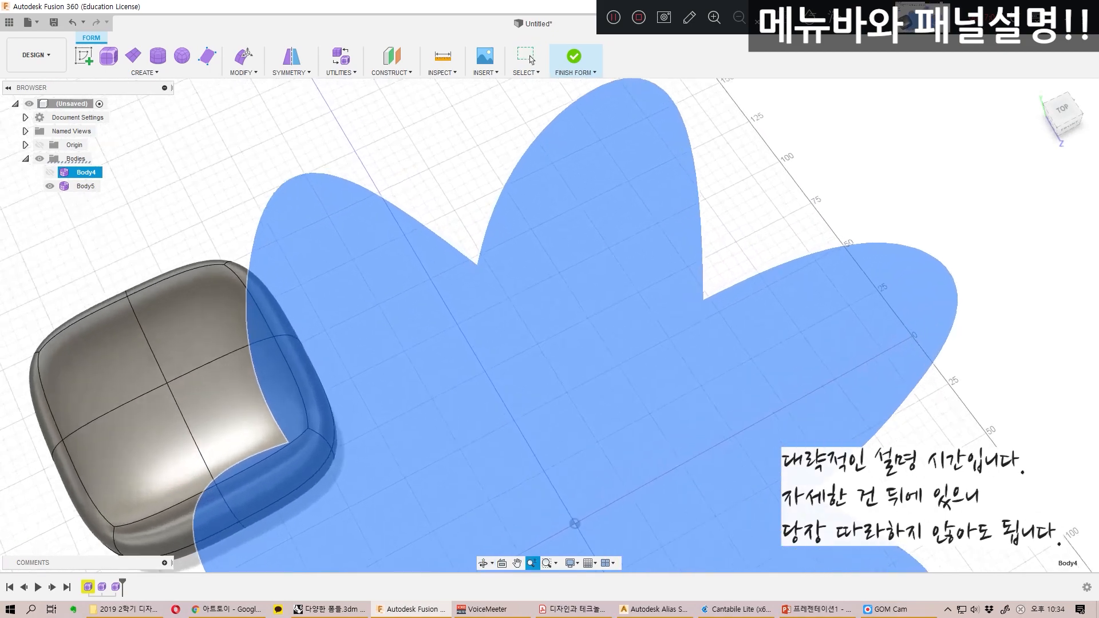
{"action": "scroll", "coordinate": [544, 331], "scroll_direction": "down", "scroll_amount": 1}
Step: Show the hidden flower body, Body4, and open the available commands for the box body, Body5
{"action": "left_click", "coordinate": [49, 173]}
{"action": "middle_click_drag", "start_coordinate": [417, 510], "coordinate": [429, 435], "text": "shift"}
{"action": "scroll", "coordinate": [430, 446], "scroll_direction": "up", "scroll_amount": 1}
{"action": "scroll", "coordinate": [458, 435], "scroll_direction": "up", "scroll_amount": 2}
{"action": "middle_click_drag", "start_coordinate": [458, 538], "coordinate": [457, 294]}
{"action": "scroll", "coordinate": [548, 327], "scroll_direction": "down", "scroll_amount": 5}
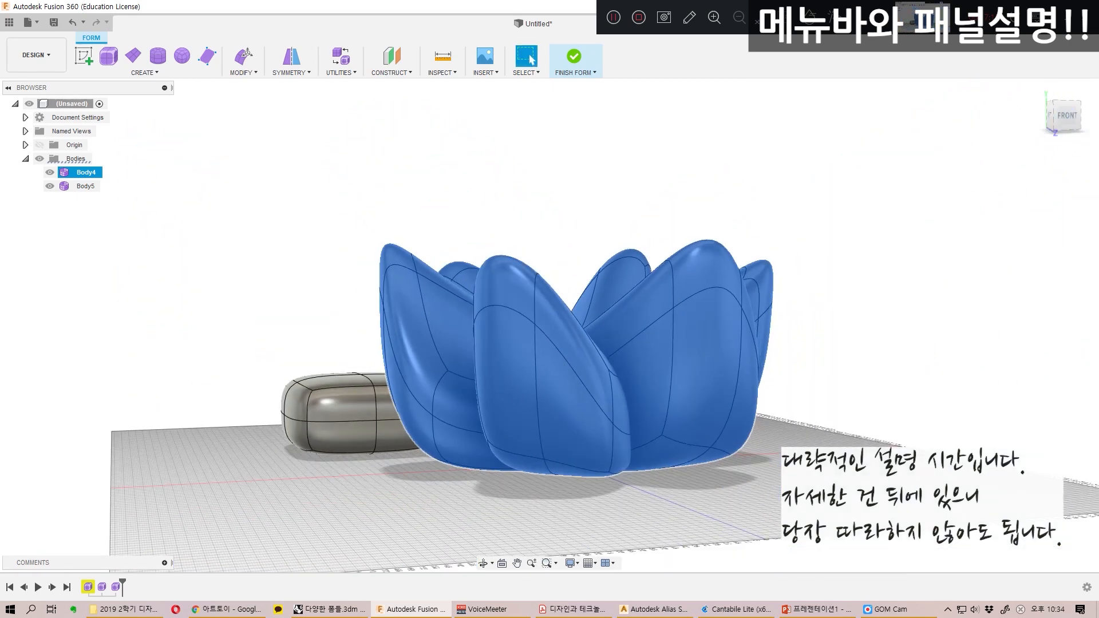
{"action": "left_click", "coordinate": [86, 186]}
{"action": "right_click", "coordinate": [86, 189]}
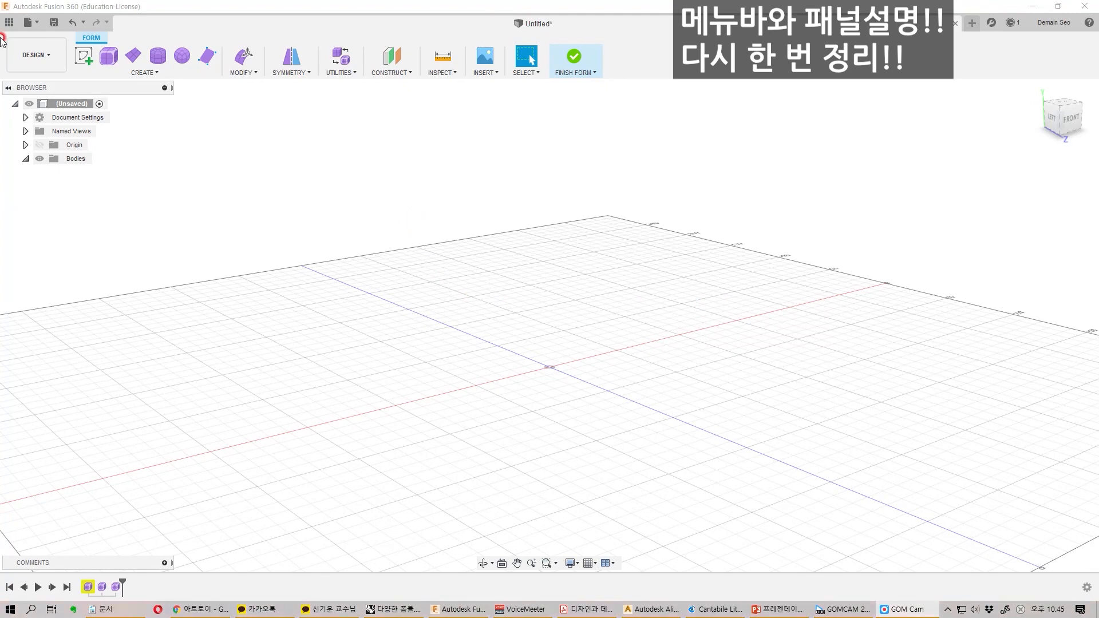
Step: Review the available Create, Modify, Symmetry and Utilities commands of the form environment
{"action": "left_click", "coordinate": [129, 72]}
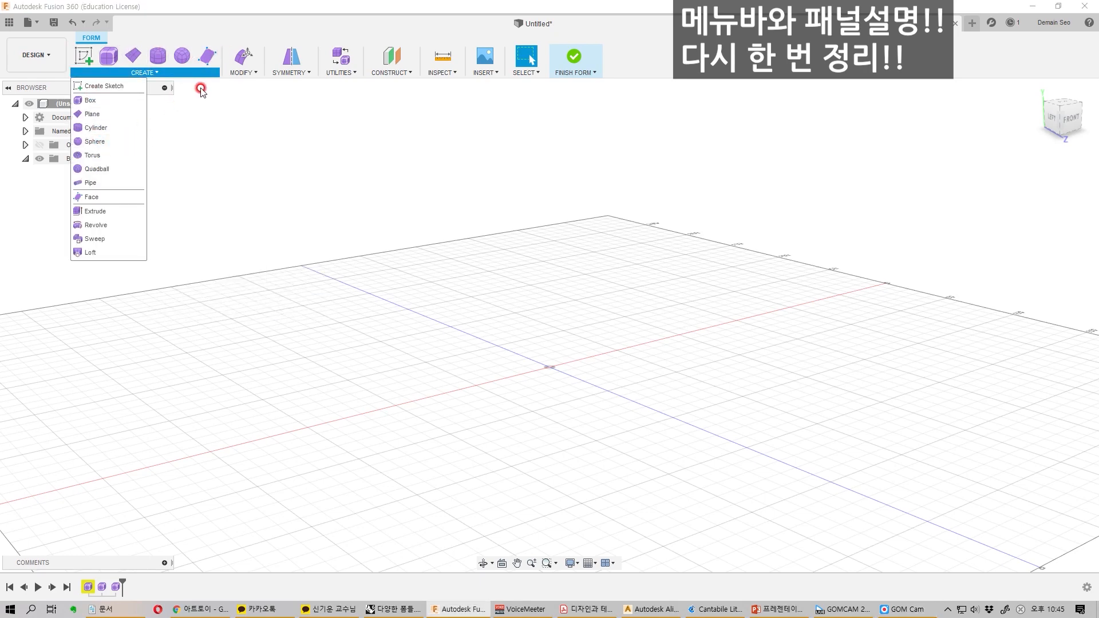
{"action": "left_click", "coordinate": [240, 73]}
{"action": "left_click", "coordinate": [240, 72]}
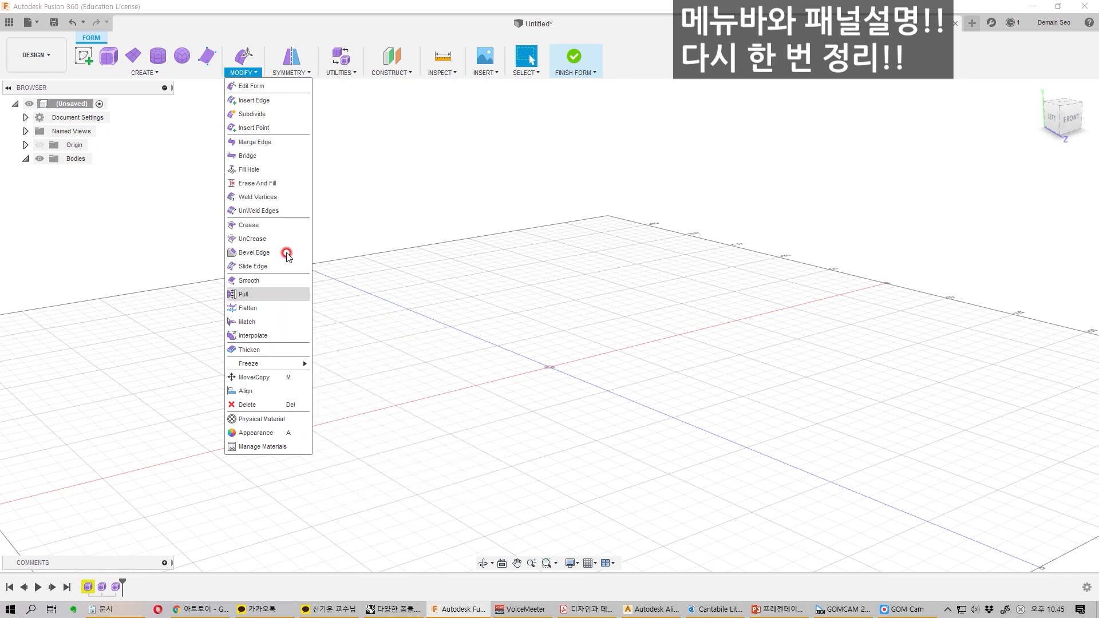
{"action": "left_click", "coordinate": [291, 72]}
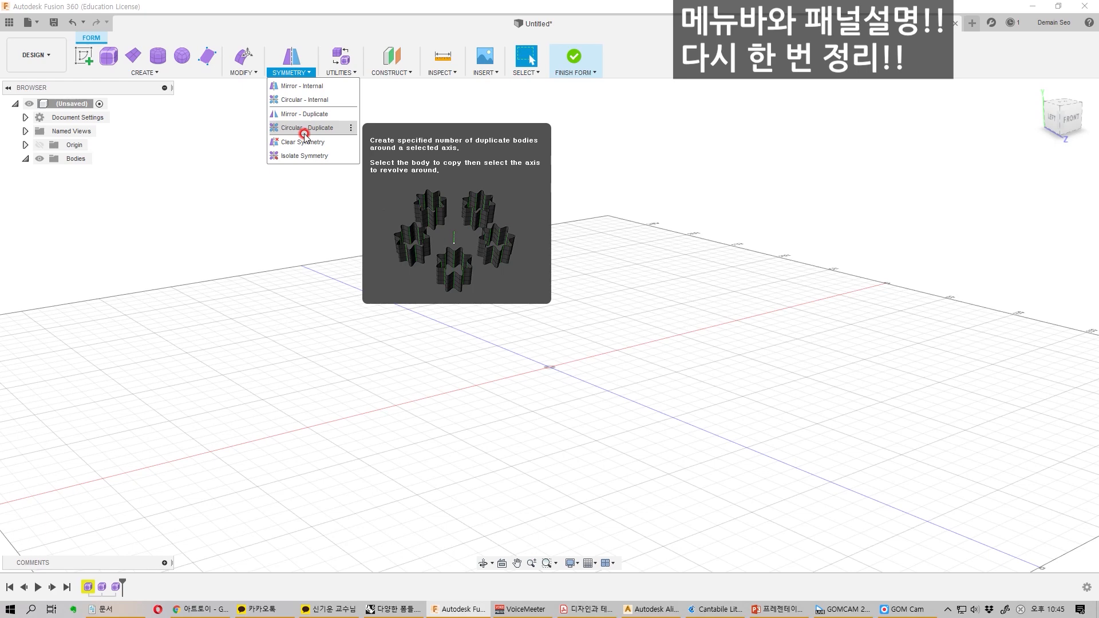
{"action": "left_click", "coordinate": [339, 73]}
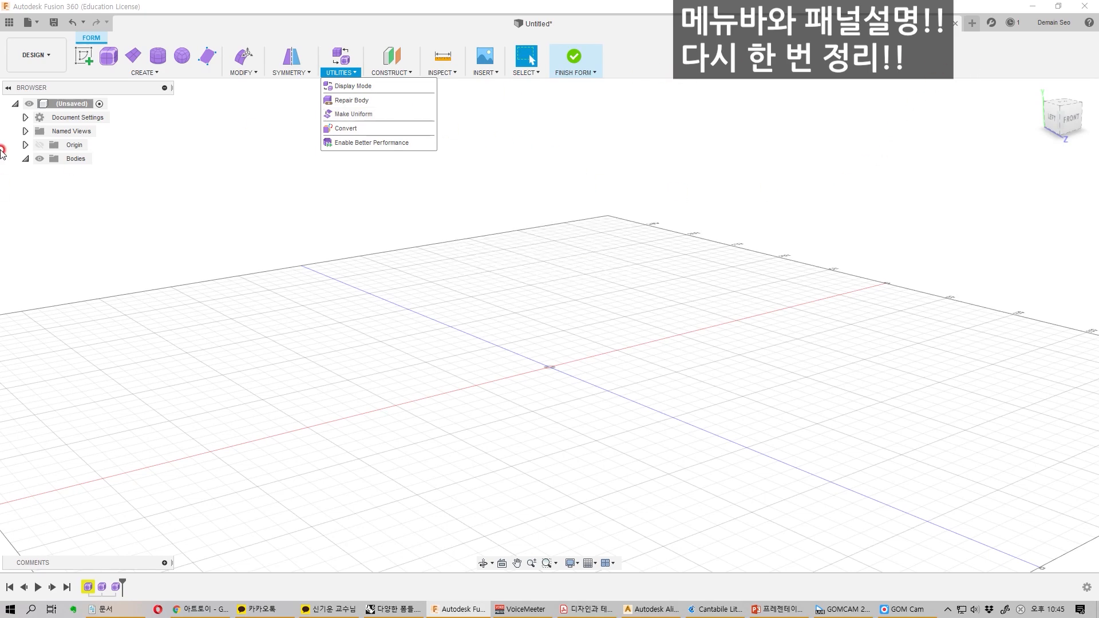
{"action": "left_click", "coordinate": [319, 179]}
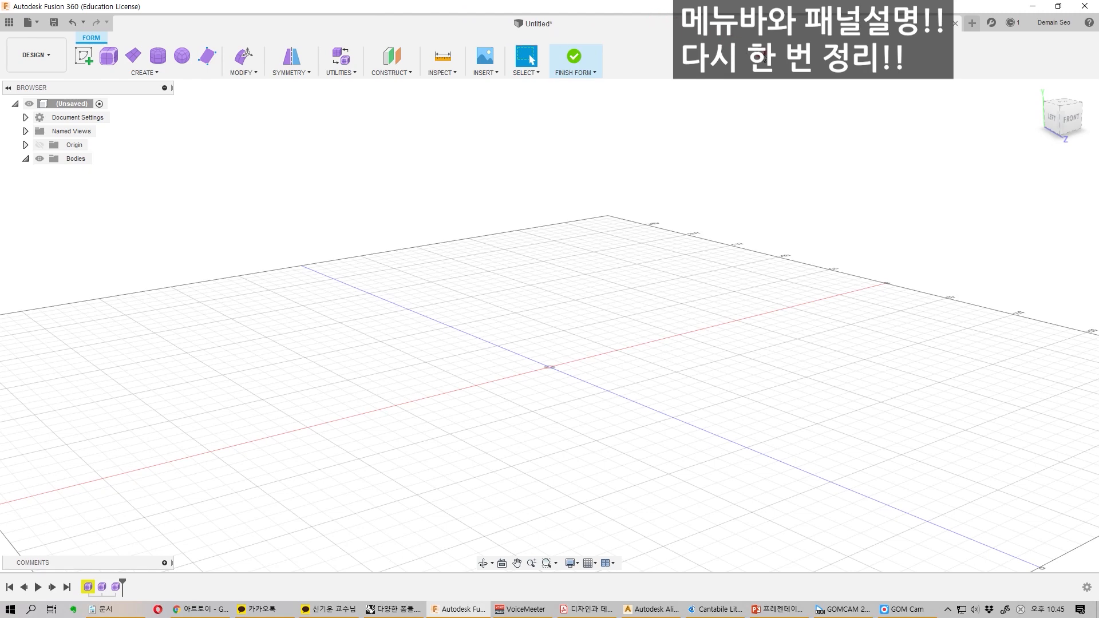
Step: Check the account and preferences options, and collapse the Bodies folder in the browser
{"action": "left_click", "coordinate": [1044, 24]}
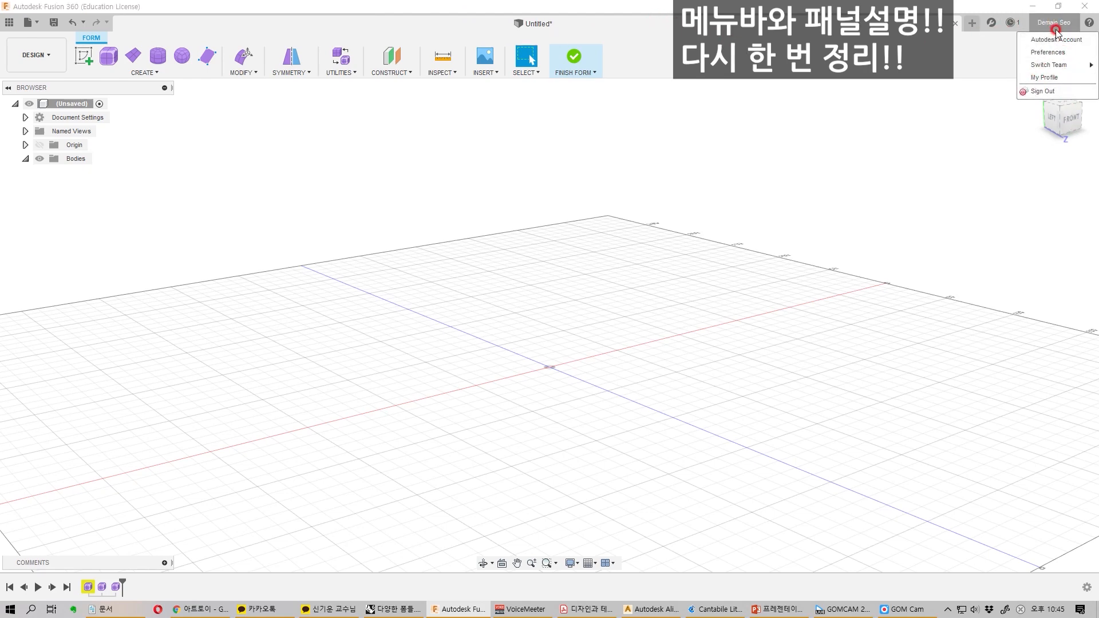
{"action": "left_click", "coordinate": [935, 54]}
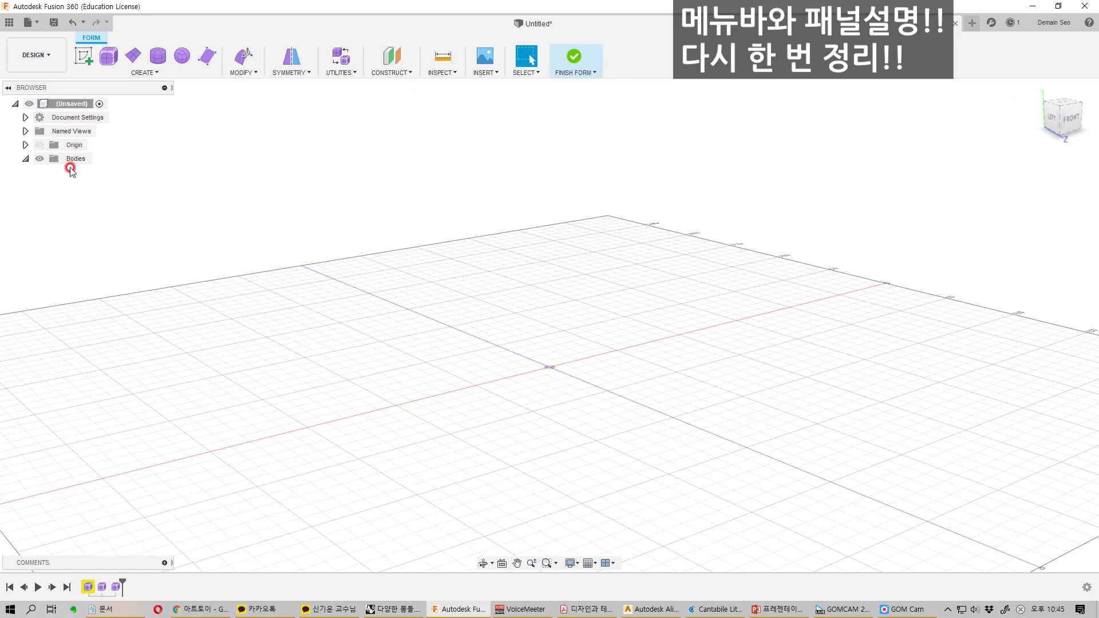
{"action": "left_click", "coordinate": [25, 158]}
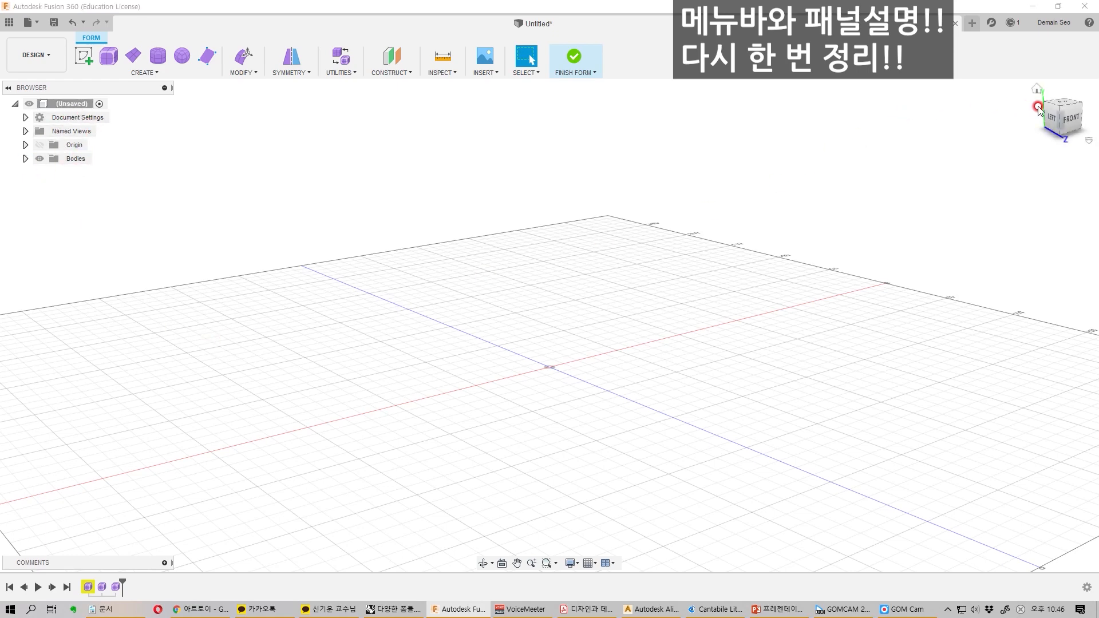
Step: View the empty grid from the top and front with the ViewCube, and rotate back to an angled perspective
{"action": "mouse_move", "coordinate": [1061, 109]}
{"action": "left_mouse_down"}
{"action": "mouse_move", "coordinate": [1018, 76]}
{"action": "mouse_move", "coordinate": [1039, 76]}
{"action": "mouse_move", "coordinate": [1042, 100]}
{"action": "mouse_move", "coordinate": [1064, 117]}
{"action": "mouse_move", "coordinate": [1058, 106]}
{"action": "left_mouse_up"}
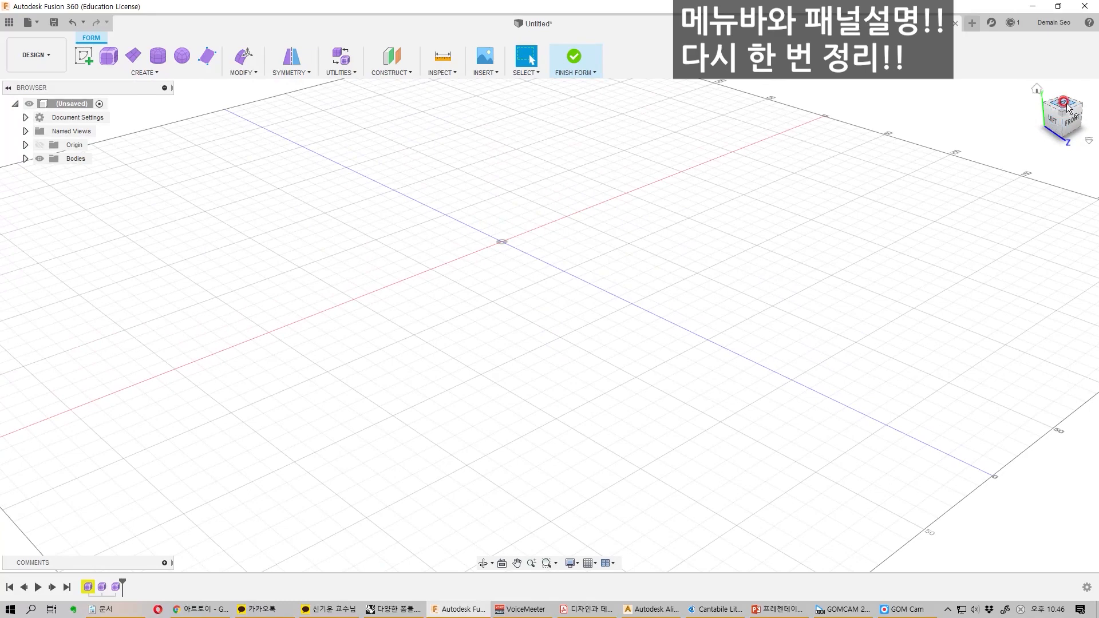
{"action": "left_click", "coordinate": [1068, 107]}
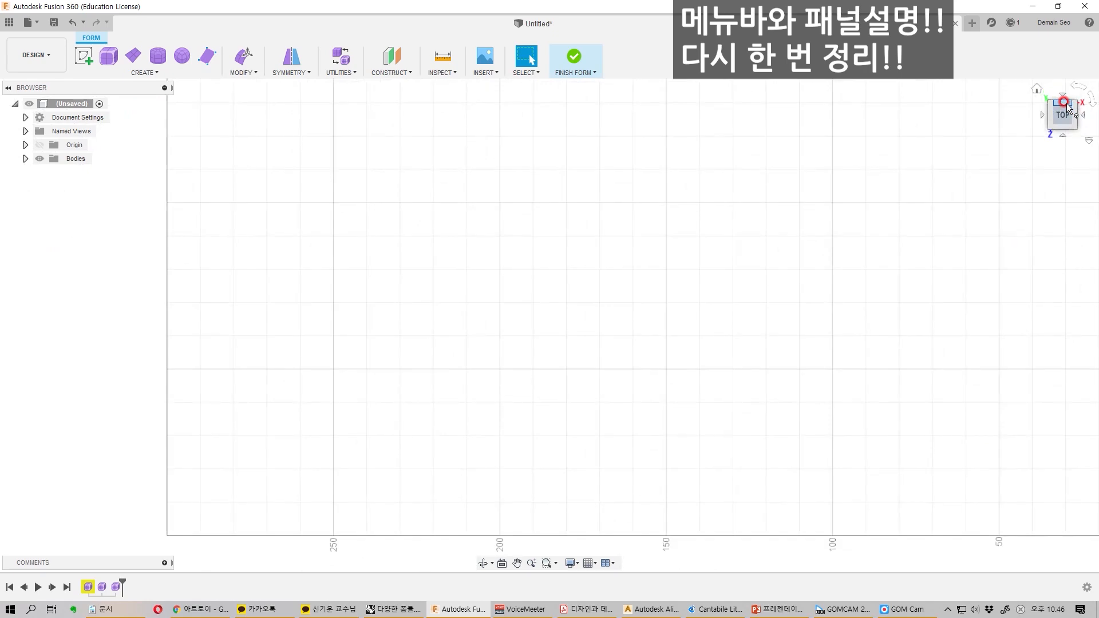
{"action": "left_click", "coordinate": [1059, 135]}
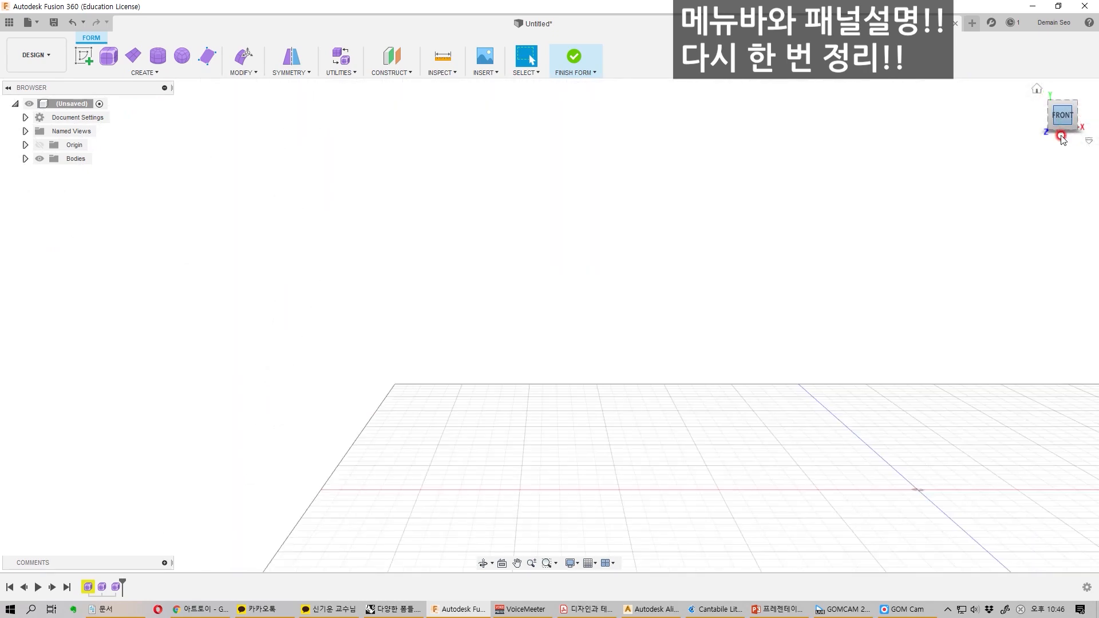
{"action": "left_click", "coordinate": [1043, 116]}
{"action": "left_click_drag", "start_coordinate": [1066, 117], "coordinate": [1007, 133]}
{"action": "mouse_move", "coordinate": [1080, 119]}
{"action": "left_mouse_down"}
{"action": "mouse_move", "coordinate": [1027, 115]}
{"action": "mouse_move", "coordinate": [1007, 80]}
{"action": "mouse_move", "coordinate": [1040, 75]}
{"action": "mouse_move", "coordinate": [1024, 100]}
{"action": "mouse_move", "coordinate": [1011, 77]}
{"action": "mouse_move", "coordinate": [1002, 90]}
{"action": "mouse_move", "coordinate": [1010, 87]}
{"action": "left_mouse_up"}
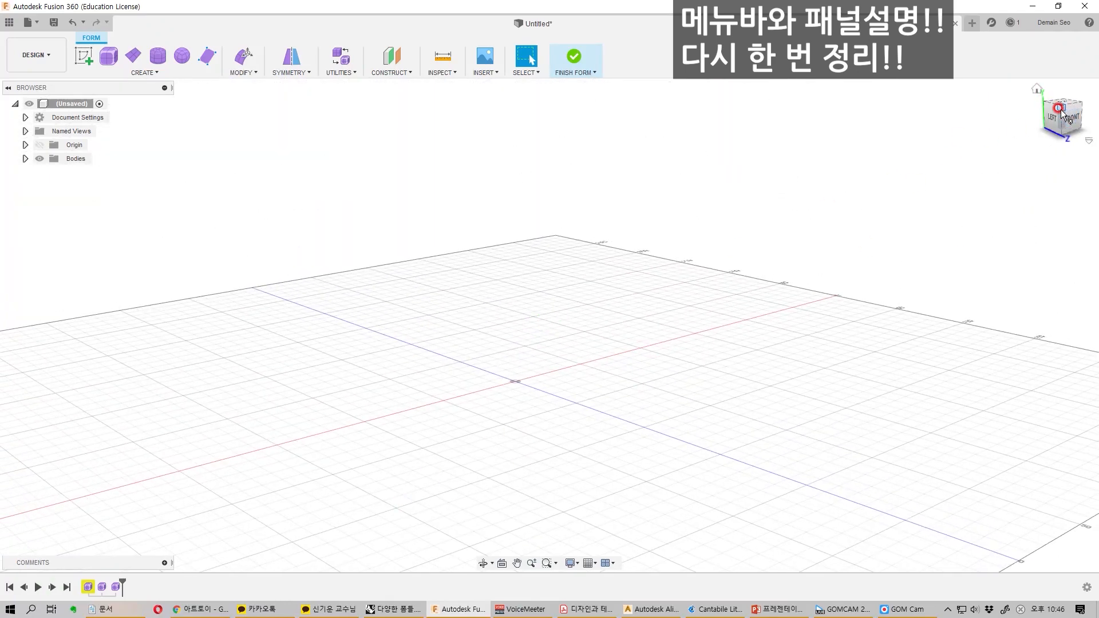
Step: Demonstrate the Orbit, Pan and Zoom navigation tools on the empty grid
{"action": "left_click", "coordinate": [479, 560]}
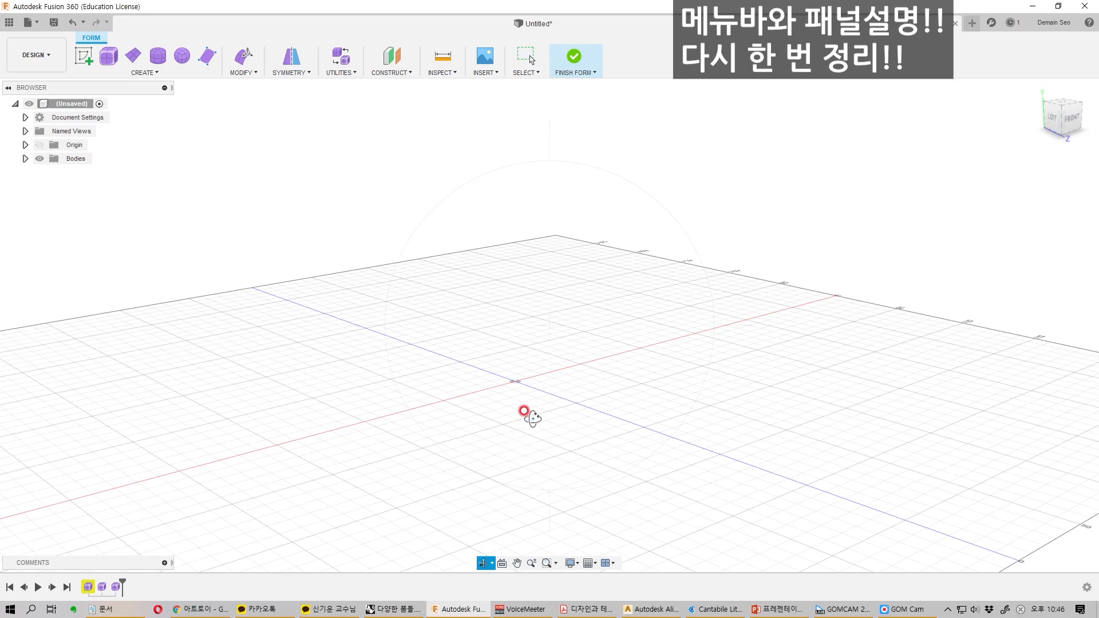
{"action": "left_click_drag", "start_coordinate": [525, 336], "coordinate": [498, 513]}
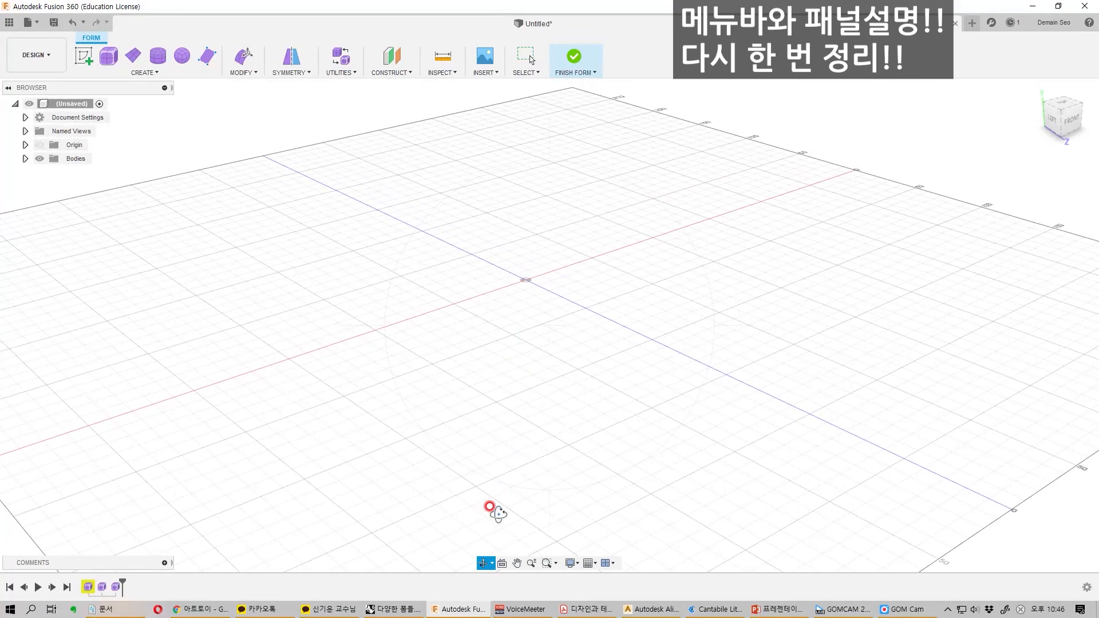
{"action": "left_click", "coordinate": [515, 564]}
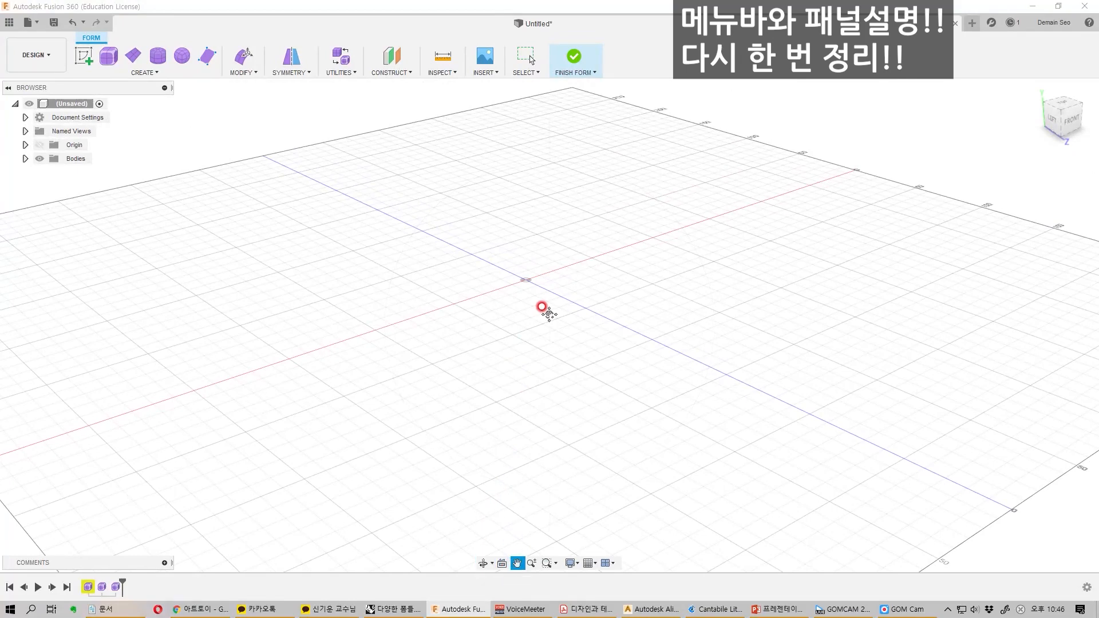
{"action": "left_click_drag", "start_coordinate": [525, 295], "coordinate": [623, 333]}
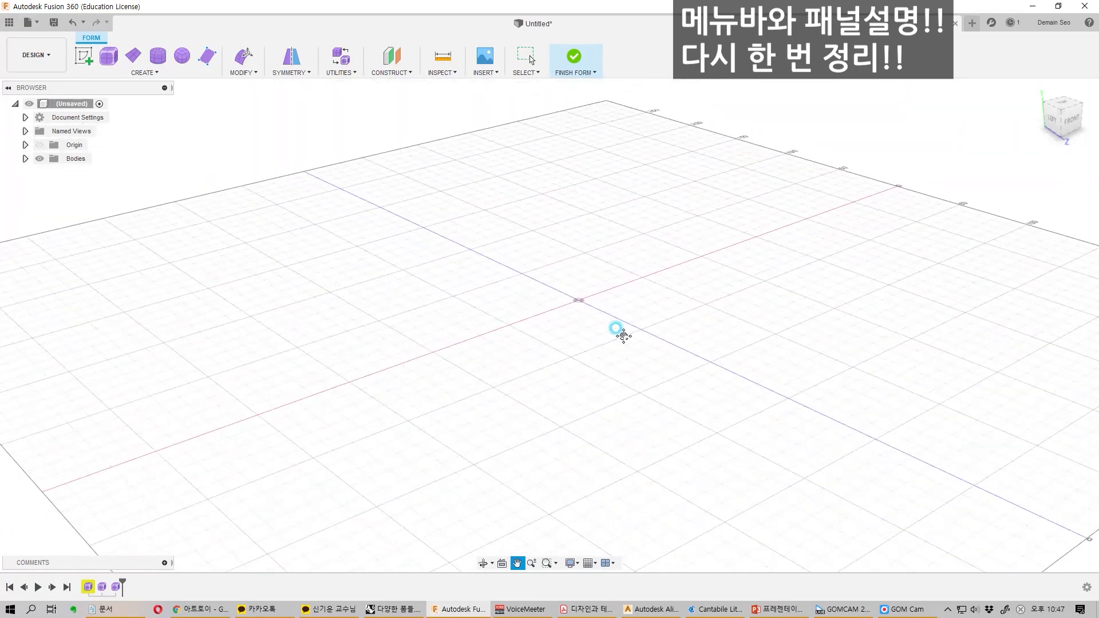
{"action": "left_click", "coordinate": [533, 564]}
{"action": "left_click_drag", "start_coordinate": [604, 358], "coordinate": [582, 370]}
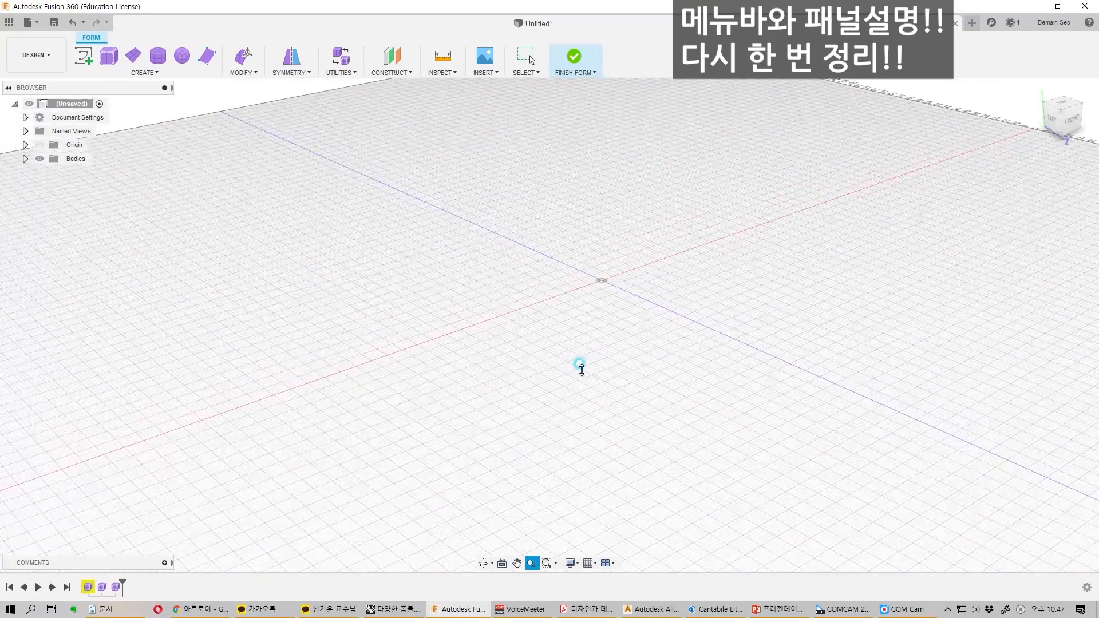
{"action": "left_click", "coordinate": [547, 566]}
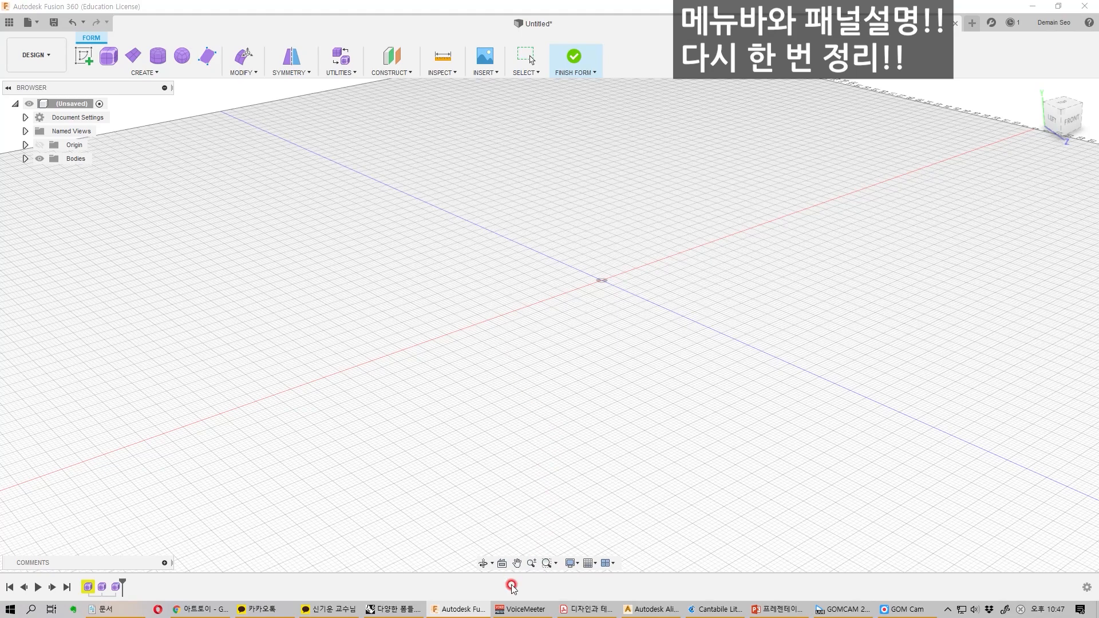
{"action": "left_click_drag", "start_coordinate": [457, 233], "coordinate": [709, 422]}
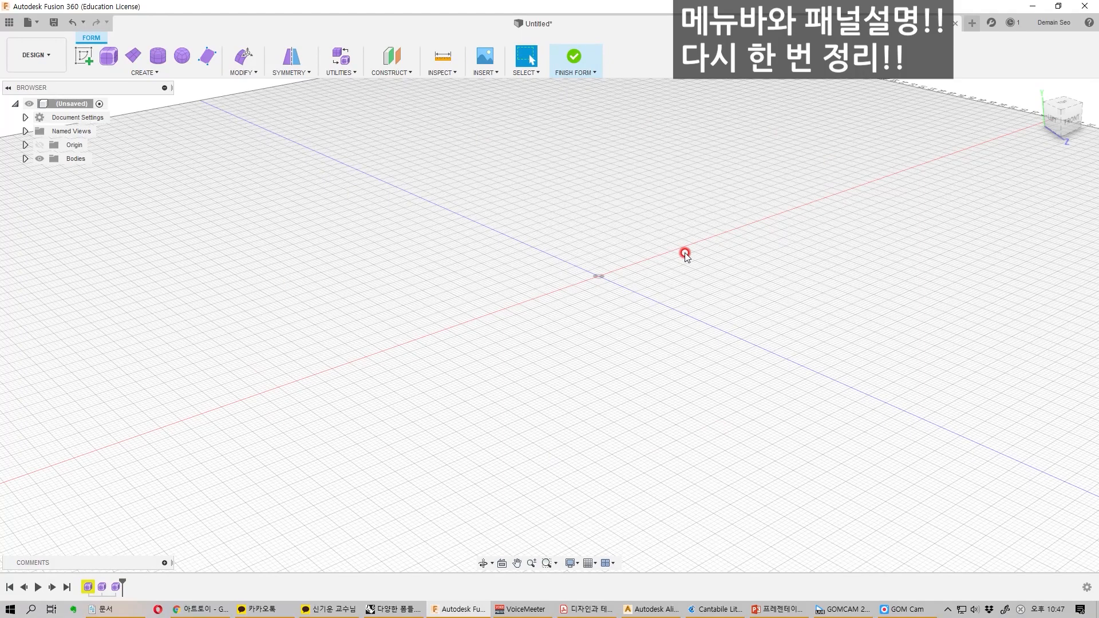
Step: Create a 180 × 110 × 55 mm T-spline box with two faces per direction, centred at the origin on the ground plane
{"action": "left_click", "coordinate": [109, 56]}
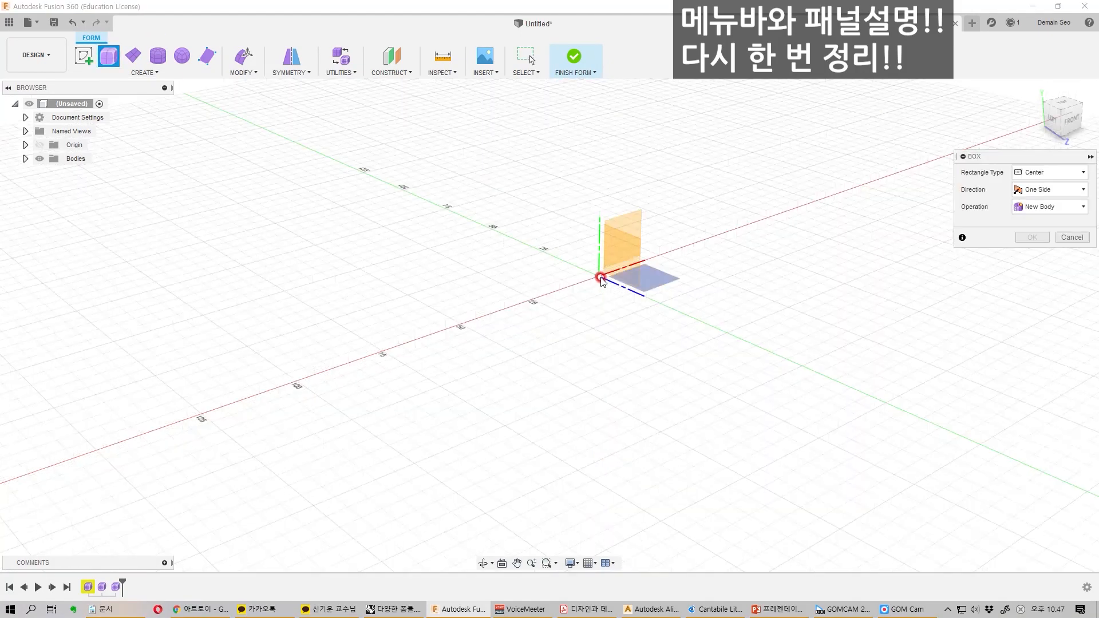
{"action": "left_click", "coordinate": [652, 290]}
{"action": "left_click", "coordinate": [611, 286]}
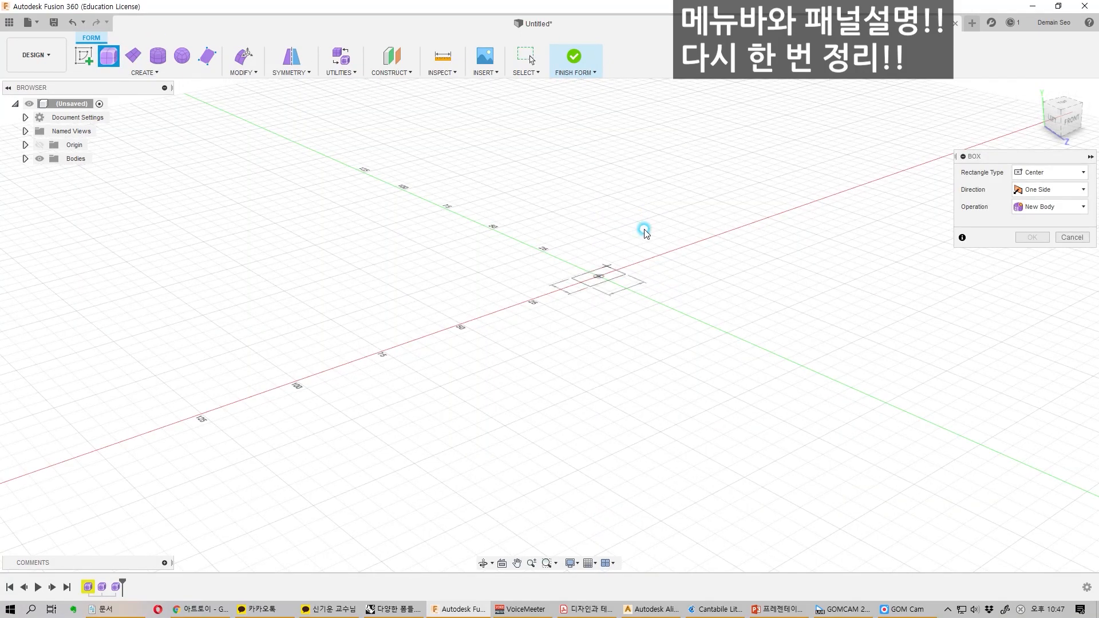
{"action": "left_click", "coordinate": [679, 171]}
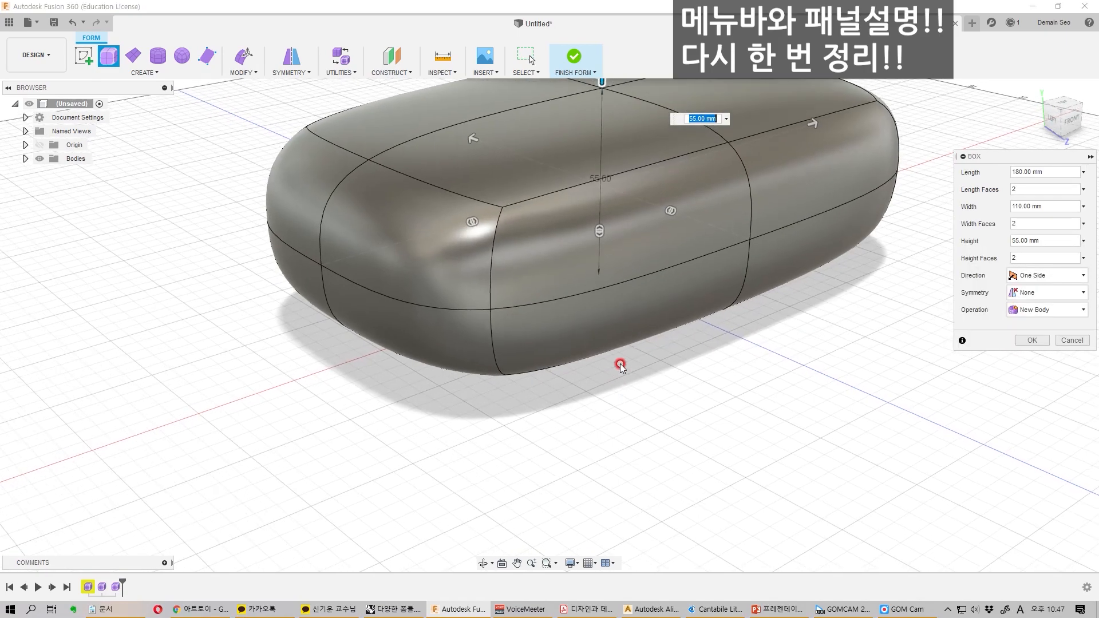
{"action": "scroll", "coordinate": [621, 365], "scroll_direction": "down", "scroll_amount": 1}
{"action": "middle_click_drag", "start_coordinate": [660, 260], "coordinate": [644, 327]}
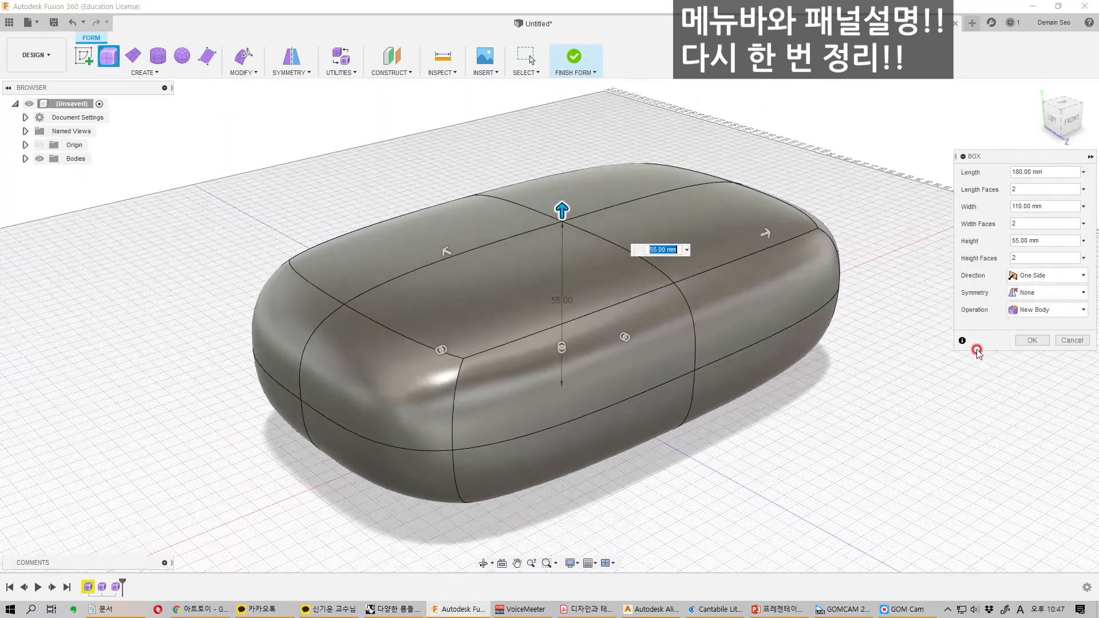
{"action": "left_click", "coordinate": [1021, 339]}
Step: Demonstrate Zoom Window on the box's near end, and fit the whole box in the view
{"action": "left_click", "coordinate": [555, 563]}
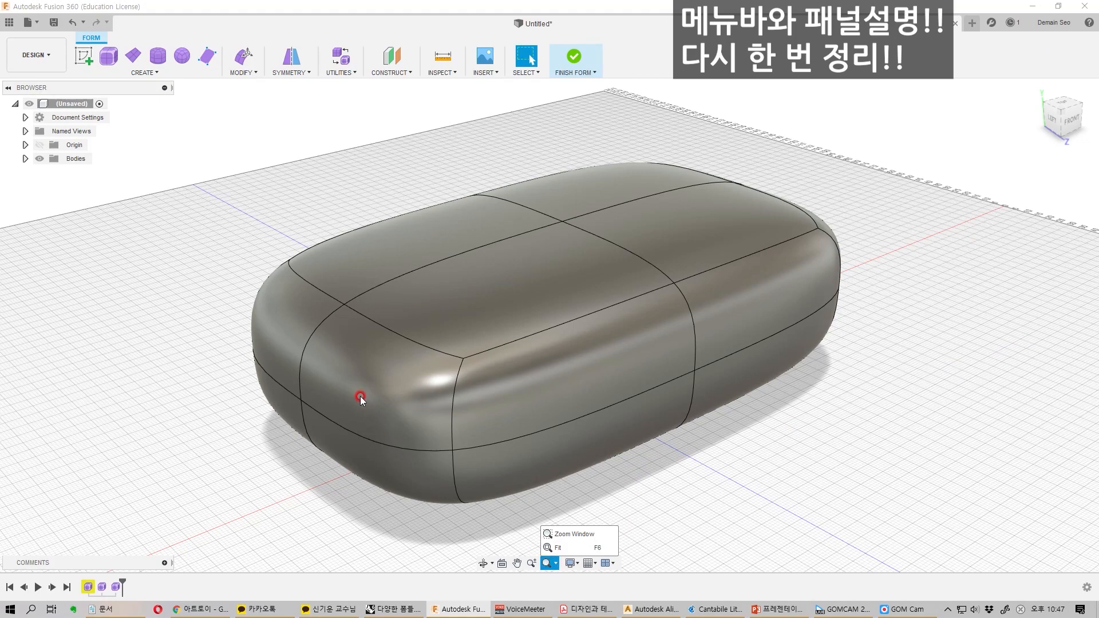
{"action": "left_click", "coordinate": [575, 534]}
{"action": "left_click_drag", "start_coordinate": [212, 231], "coordinate": [416, 382]}
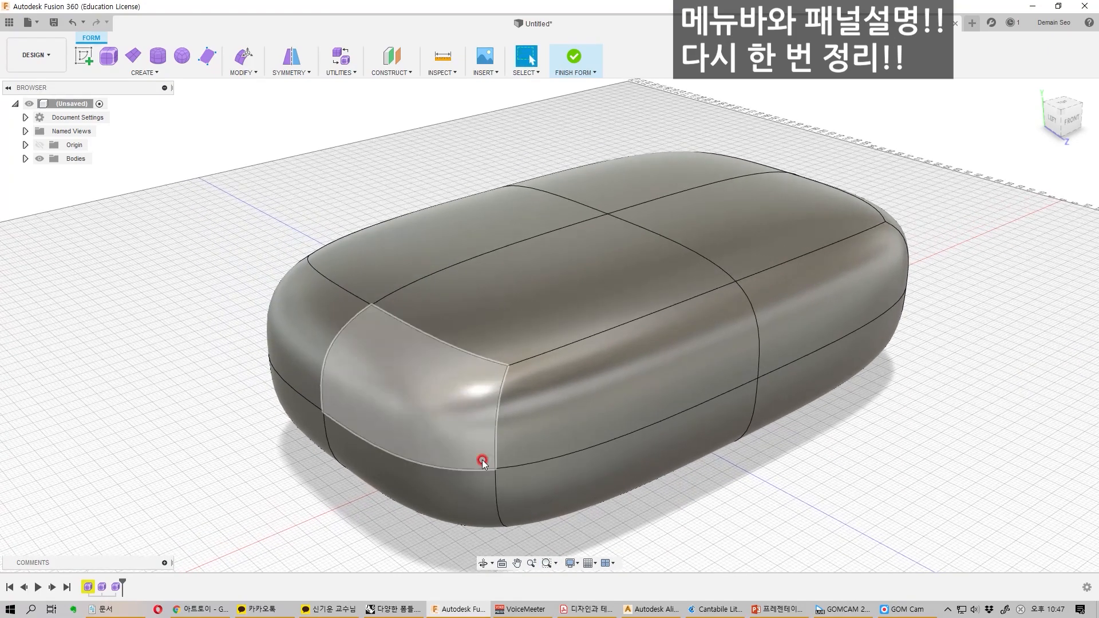
{"action": "left_click", "coordinate": [575, 564]}
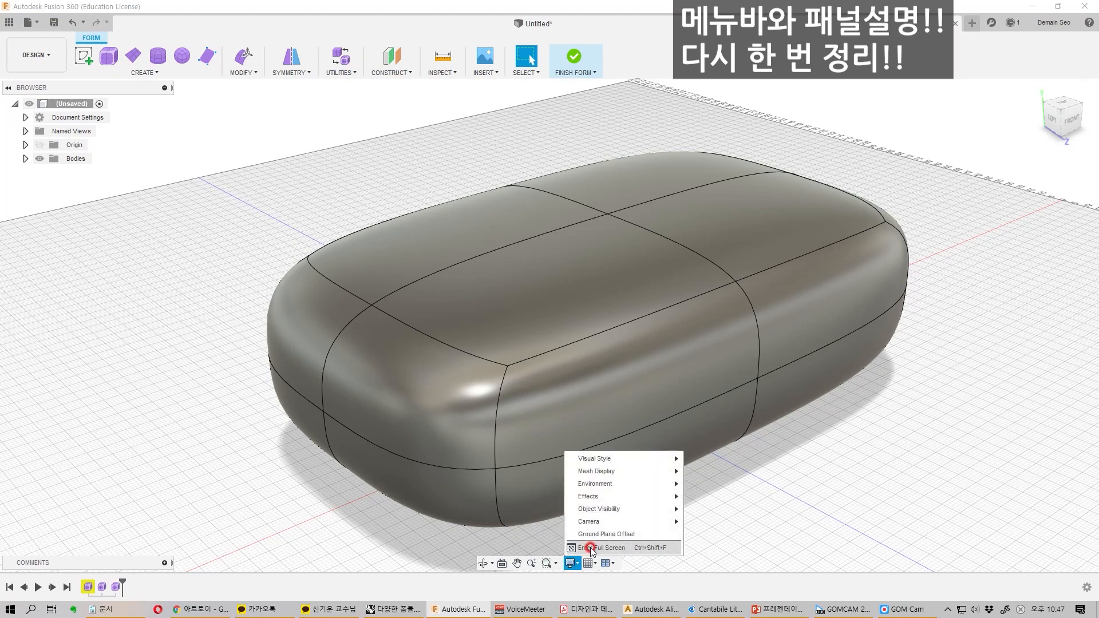
{"action": "left_click", "coordinate": [549, 563]}
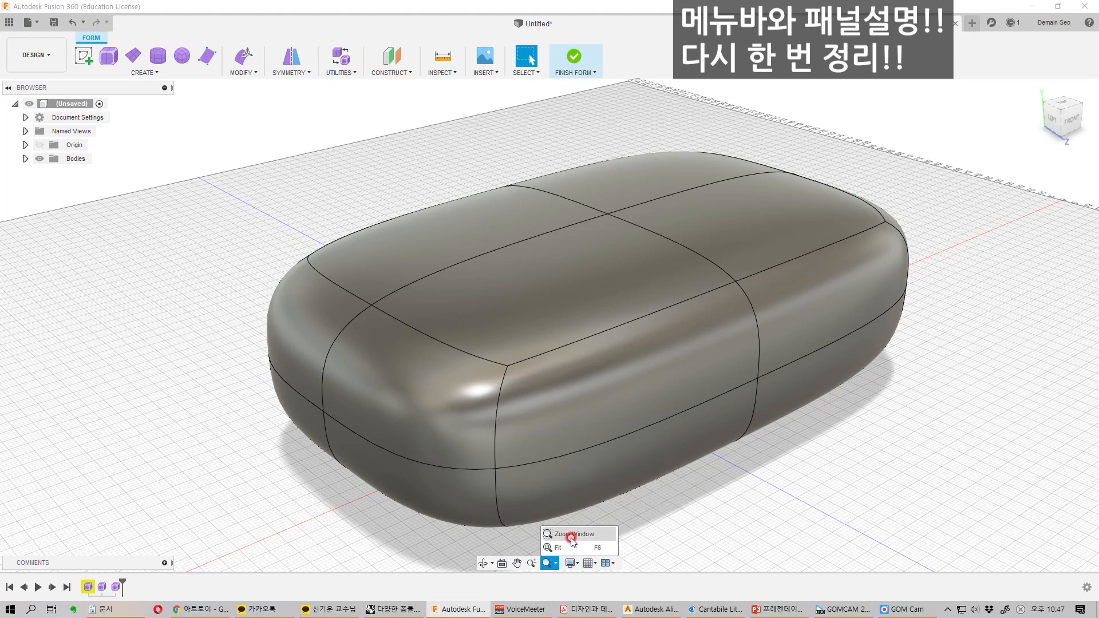
{"action": "left_click", "coordinate": [567, 548]}
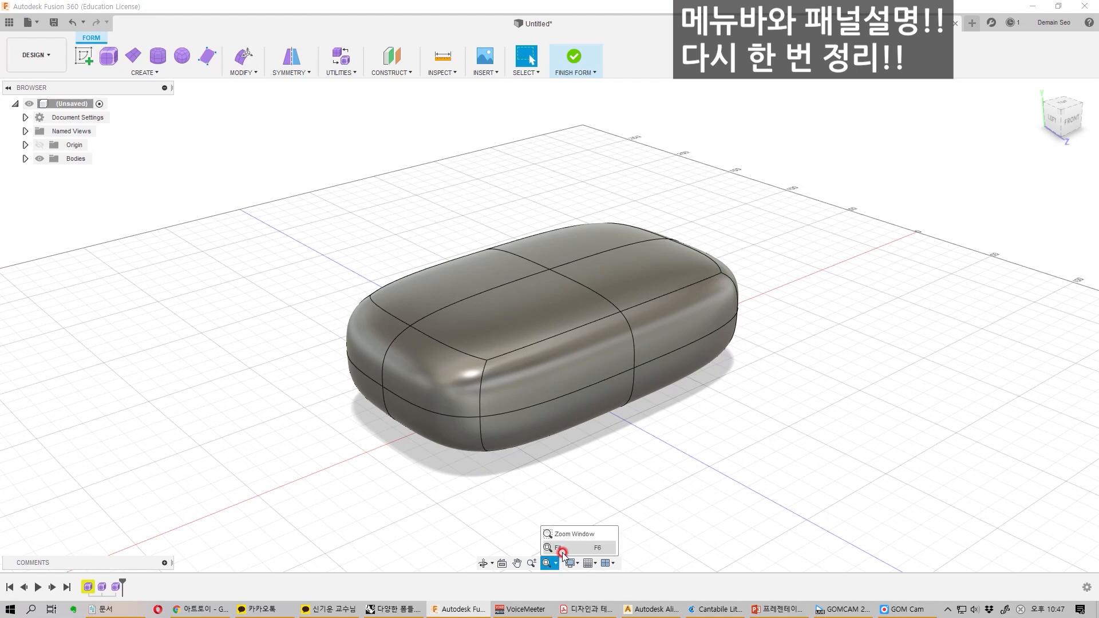
{"action": "left_click", "coordinate": [565, 559]}
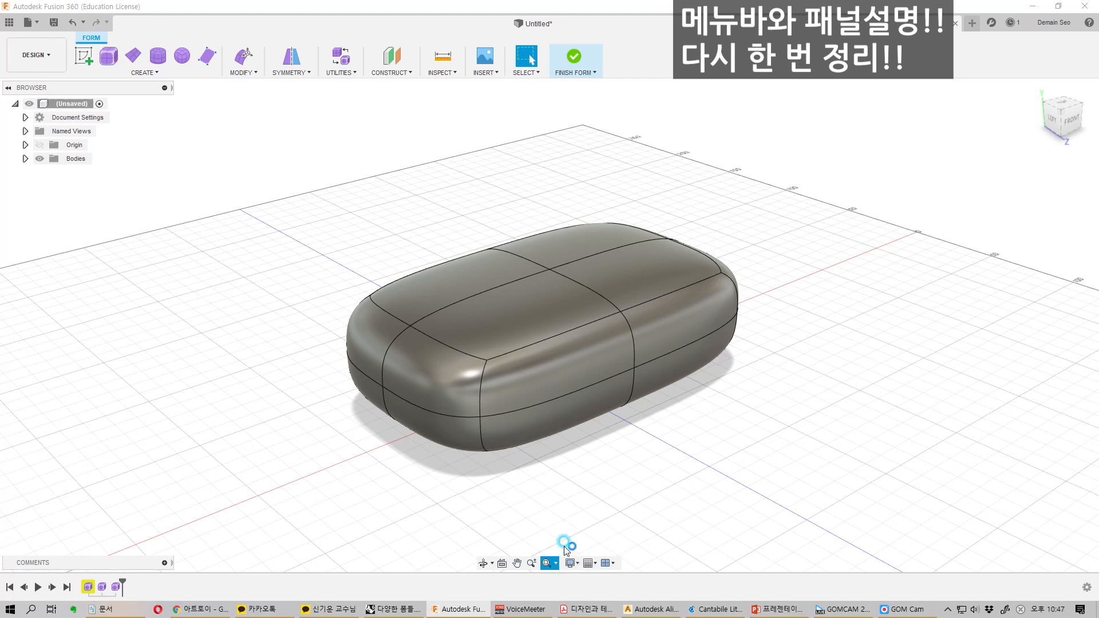
Step: Pan the box completely out of sight and bring it back with Fit
{"action": "mouse_move", "coordinate": [498, 427]}
{"action": "middle_mouse_down"}
{"action": "mouse_move", "coordinate": [875, 327]}
{"action": "mouse_move", "coordinate": [1088, 329]}
{"action": "middle_mouse_up"}
{"action": "middle_click_drag", "start_coordinate": [368, 353], "coordinate": [525, 358]}
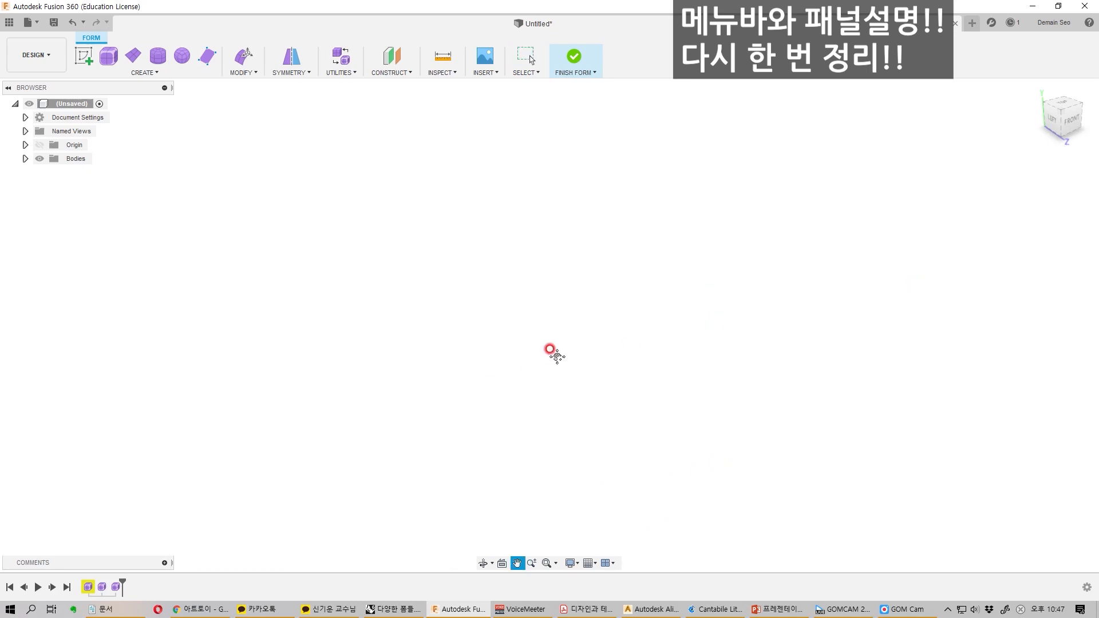
{"action": "left_click", "coordinate": [532, 564]}
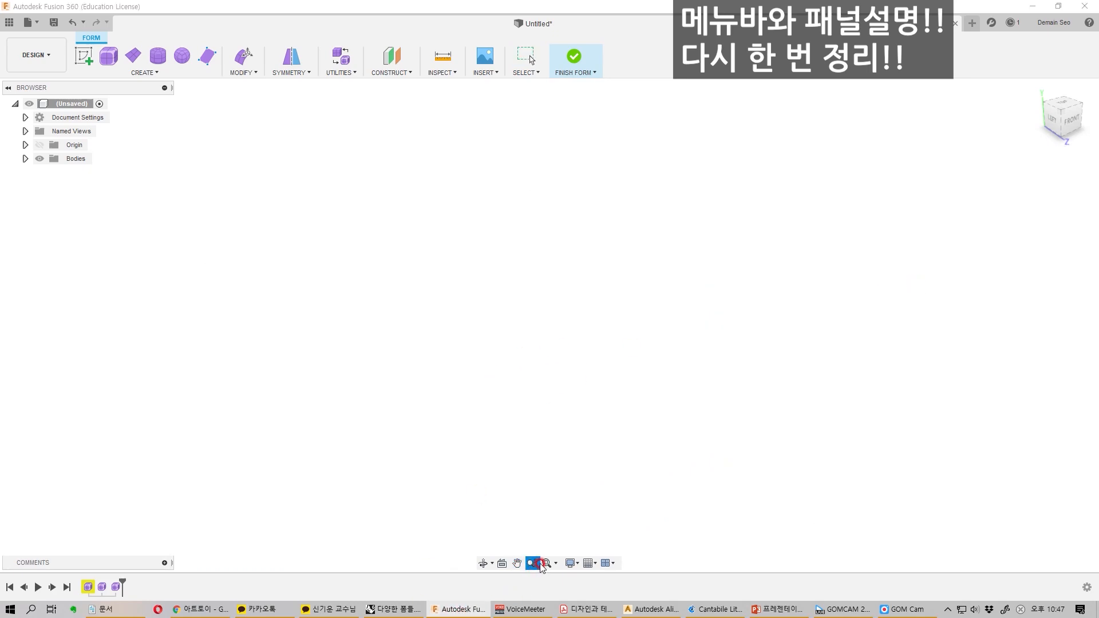
{"action": "left_click", "coordinate": [556, 563]}
{"action": "left_click", "coordinate": [573, 549]}
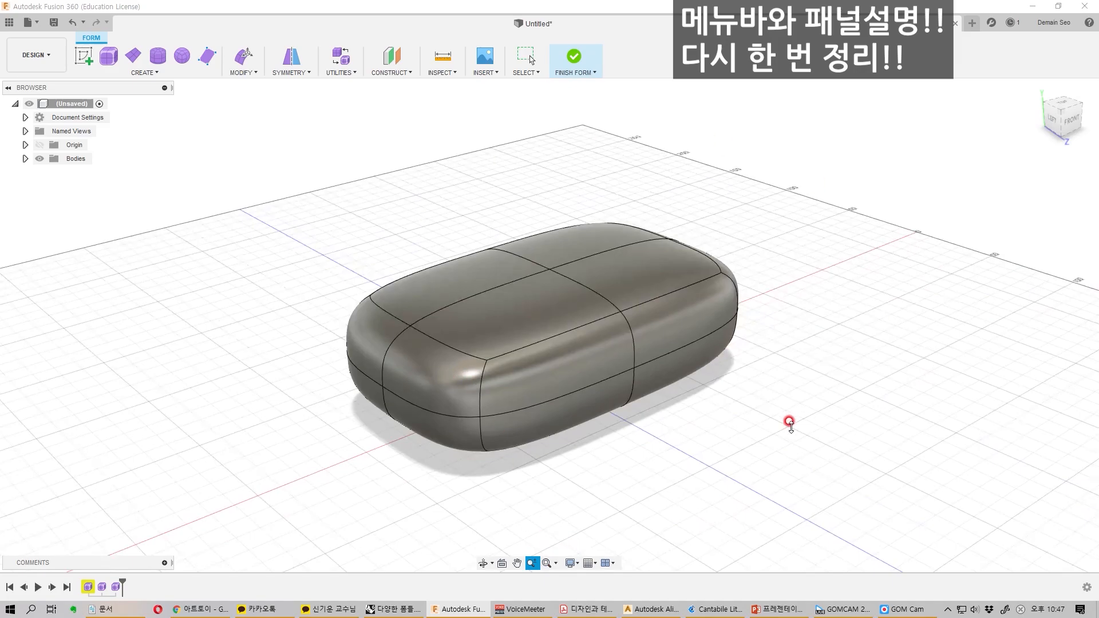